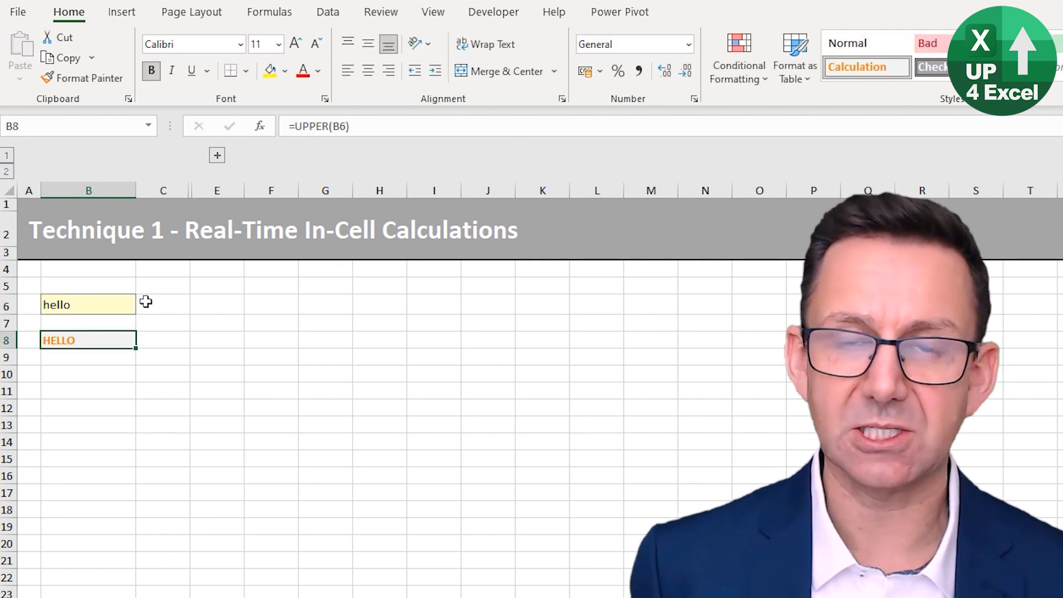
# Replace the text in cell B6 with a sample first name in lowercase and keep the cell selected.
pyautogui.press('Up')
pyautogui.press('Up')
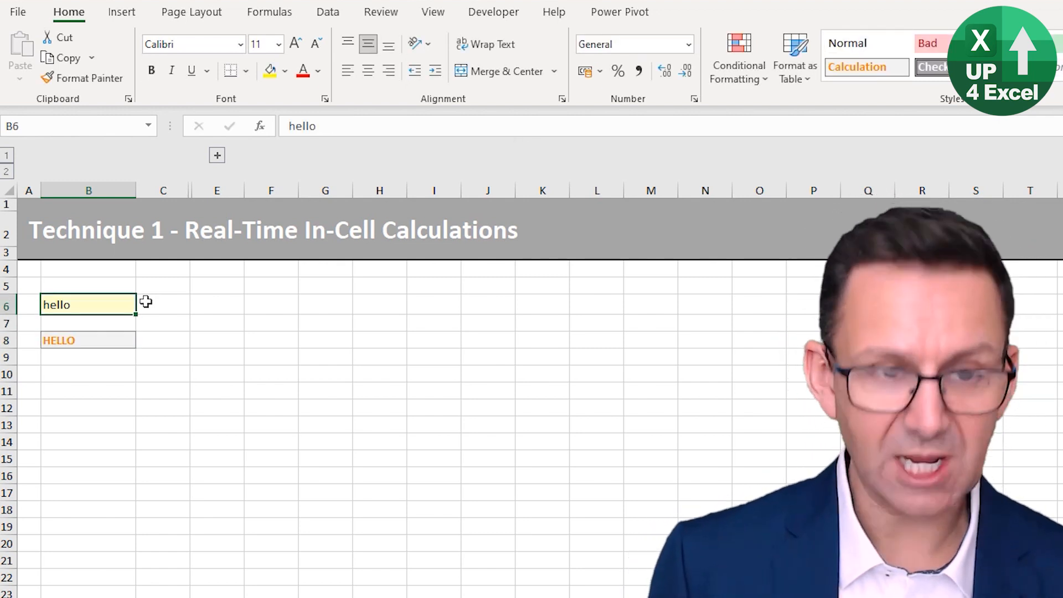
pyautogui.write('jo')
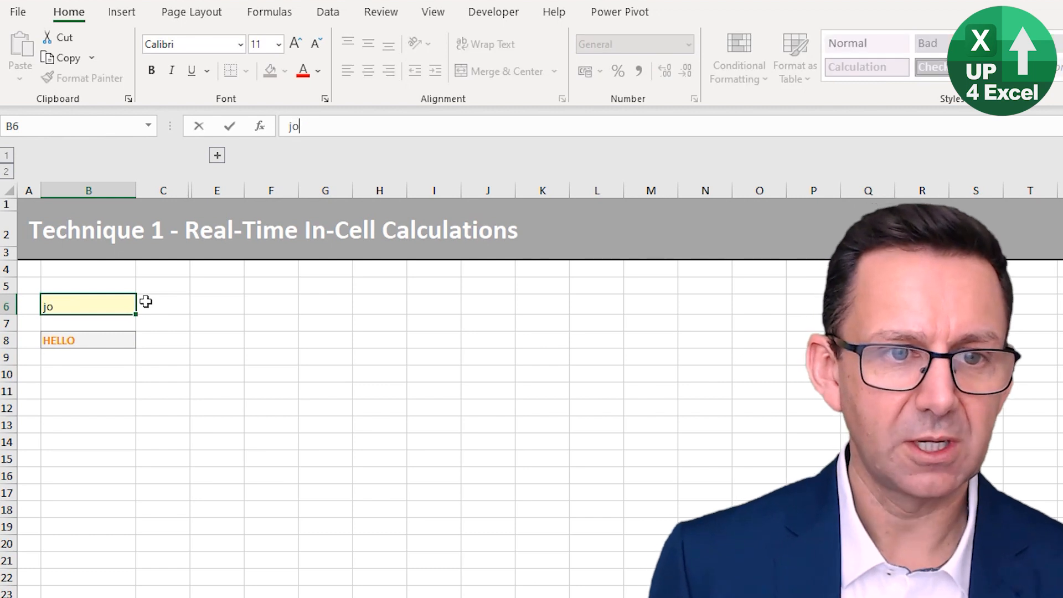
pyautogui.write('hn')
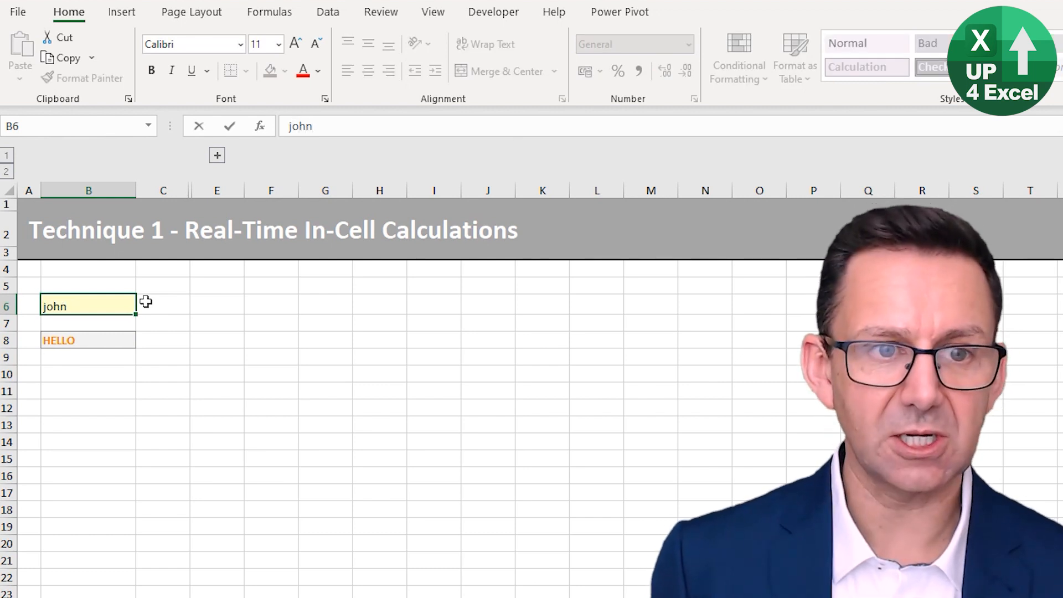
pyautogui.press('Return')
pyautogui.press('Up')
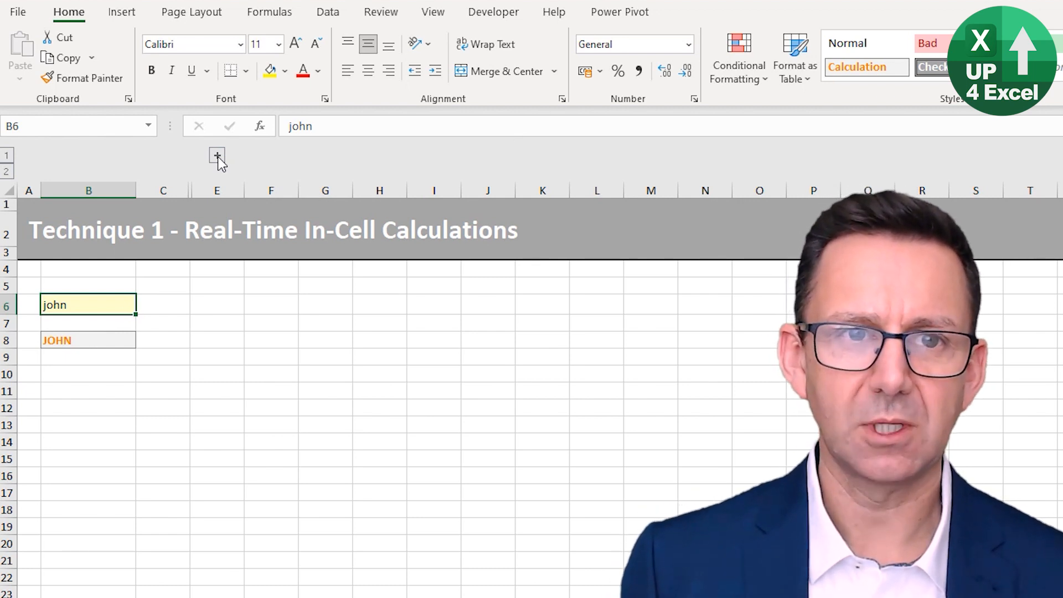
# Expand the collapsed column group to reveal column D and replace the text in its text box with "hello".
pyautogui.click(217, 156)
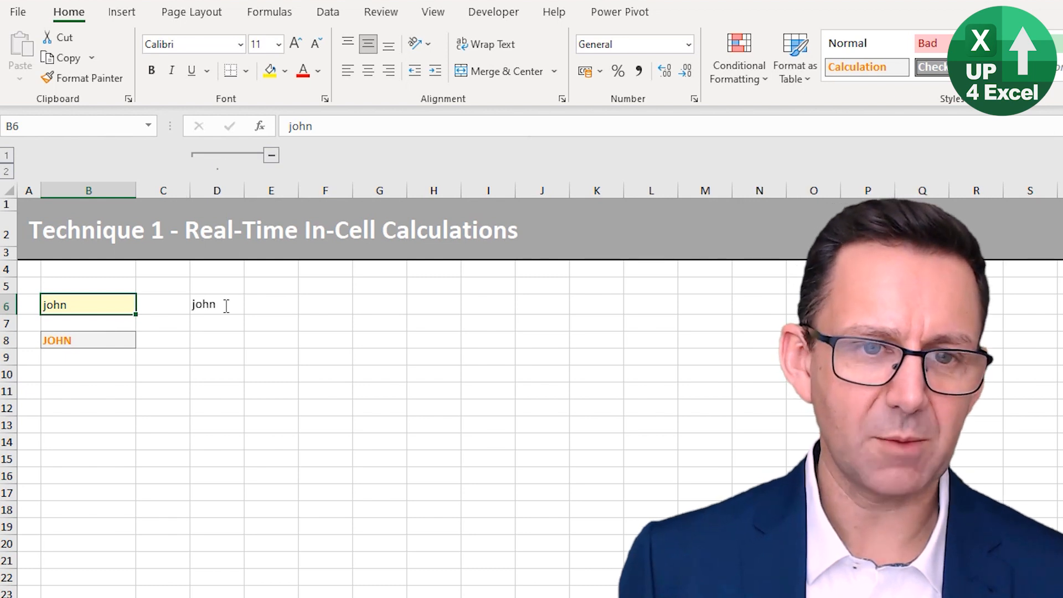
pyautogui.moveTo(235, 306); pyautogui.dragTo(179, 300)
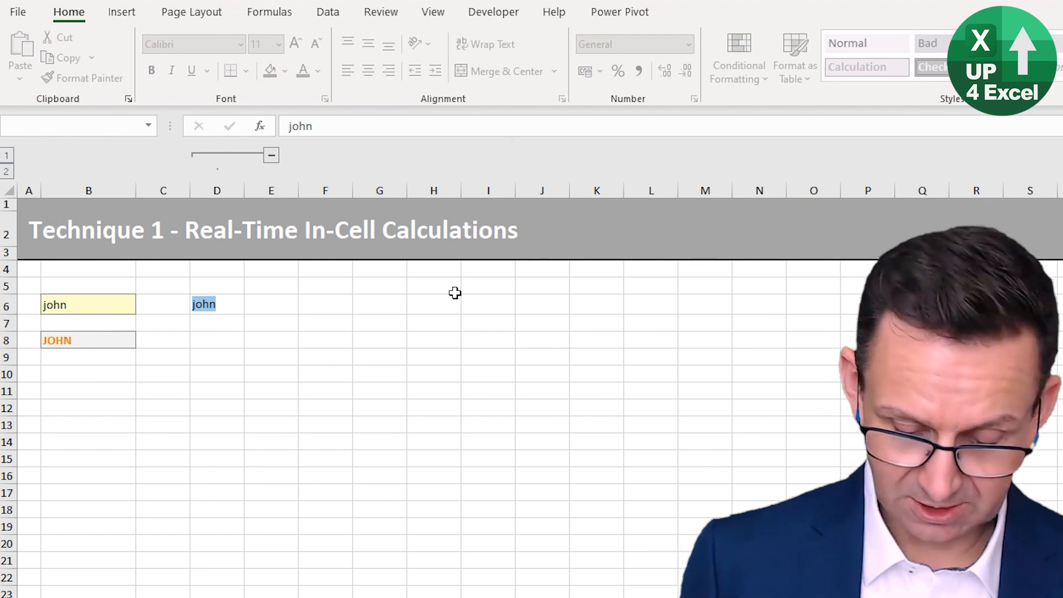
pyautogui.write('he')
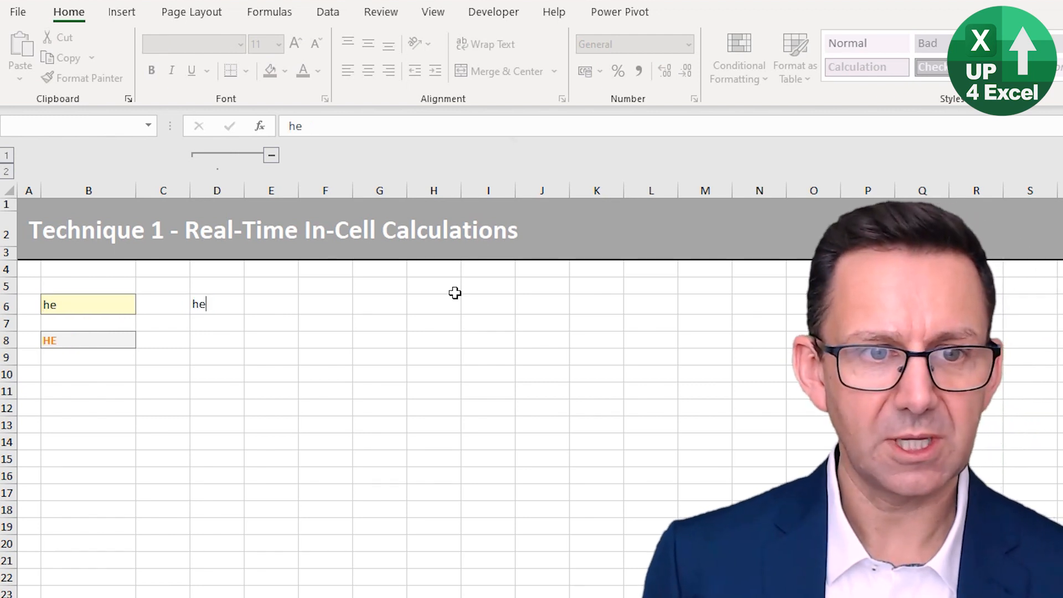
pyautogui.write('ll')
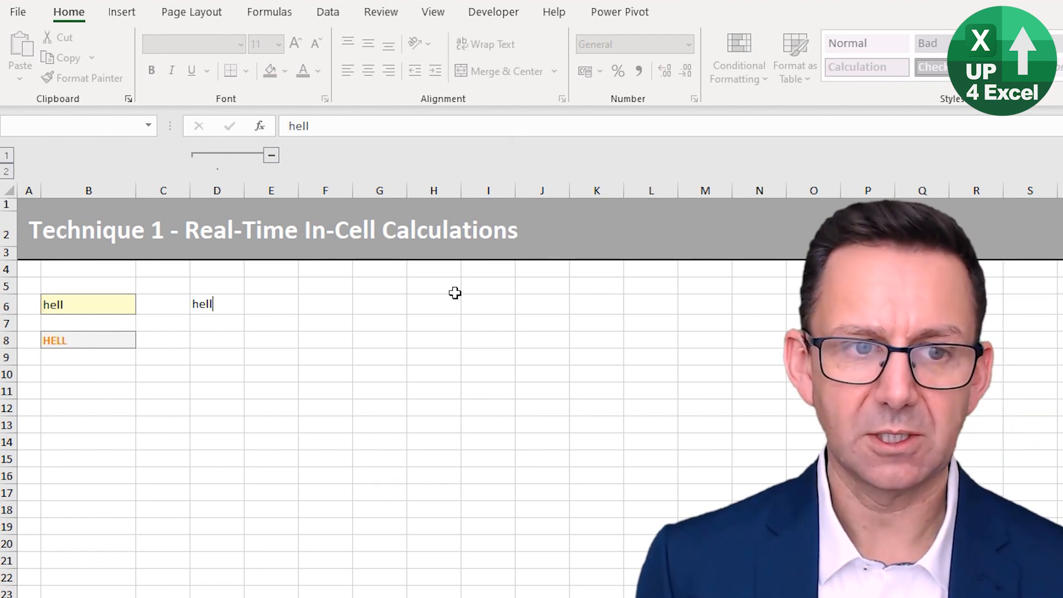
pyautogui.write('o')
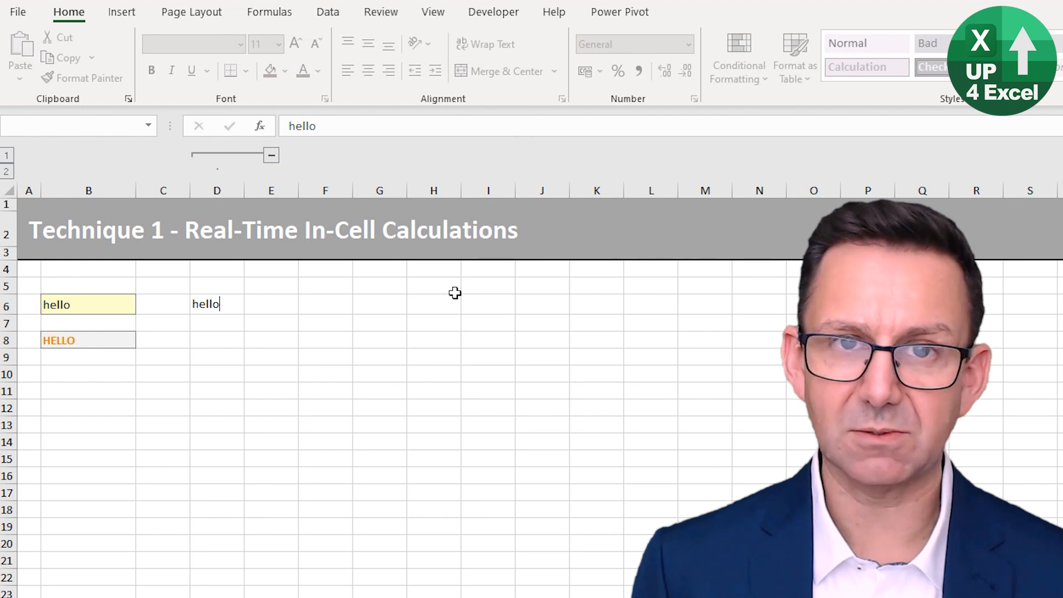
# Shorten the entry in column D's text box to "hel" and select cell D7.
pyautogui.press('BackSpace')
pyautogui.press('BackSpace')
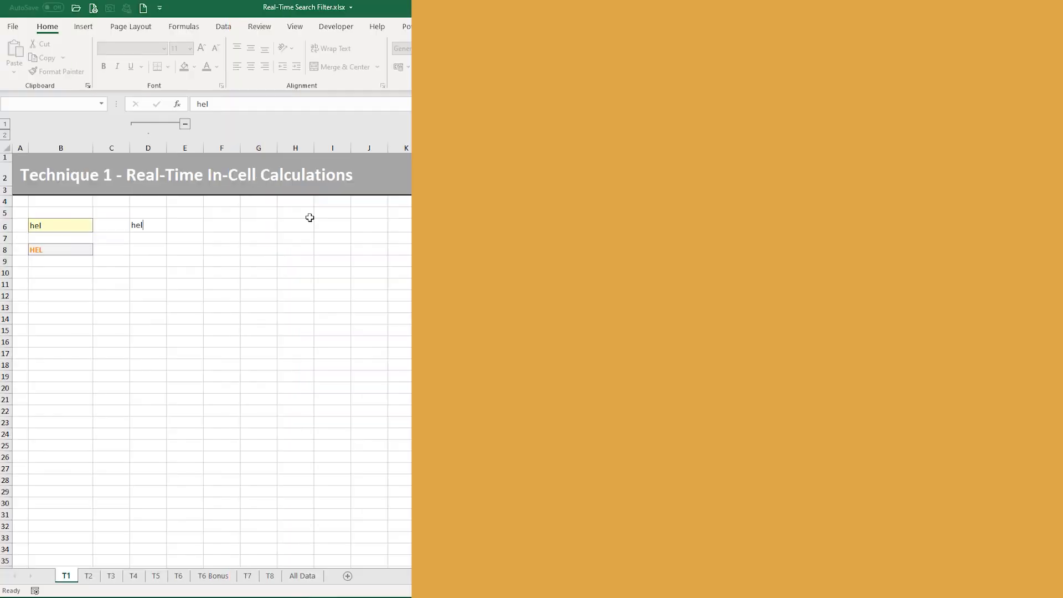
pyautogui.click(146, 240)
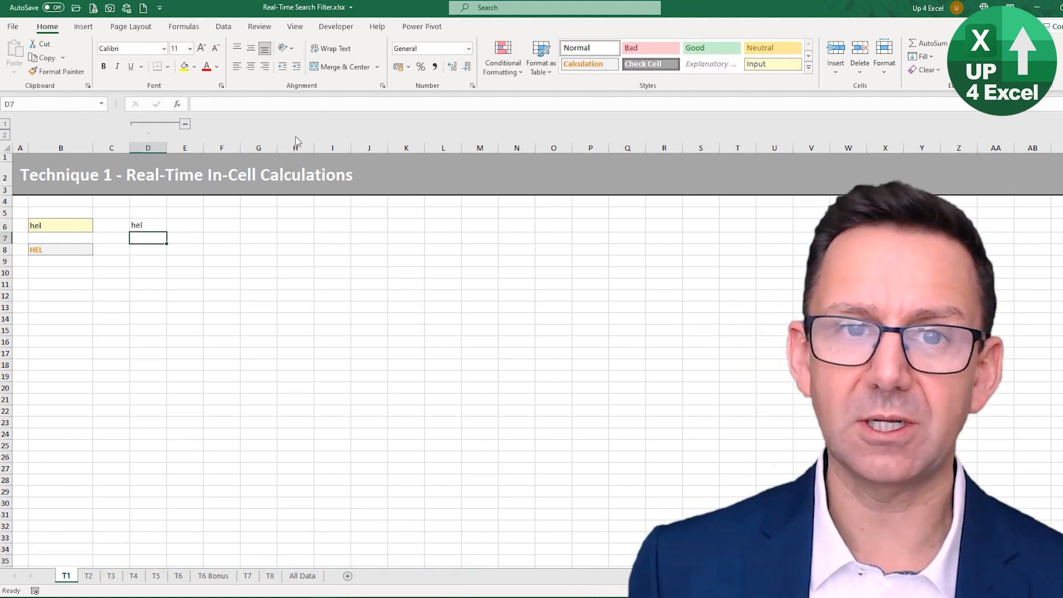
# Show the Developer commands and open the Customize Ribbon page of the Excel options.
pyautogui.click(336, 26)
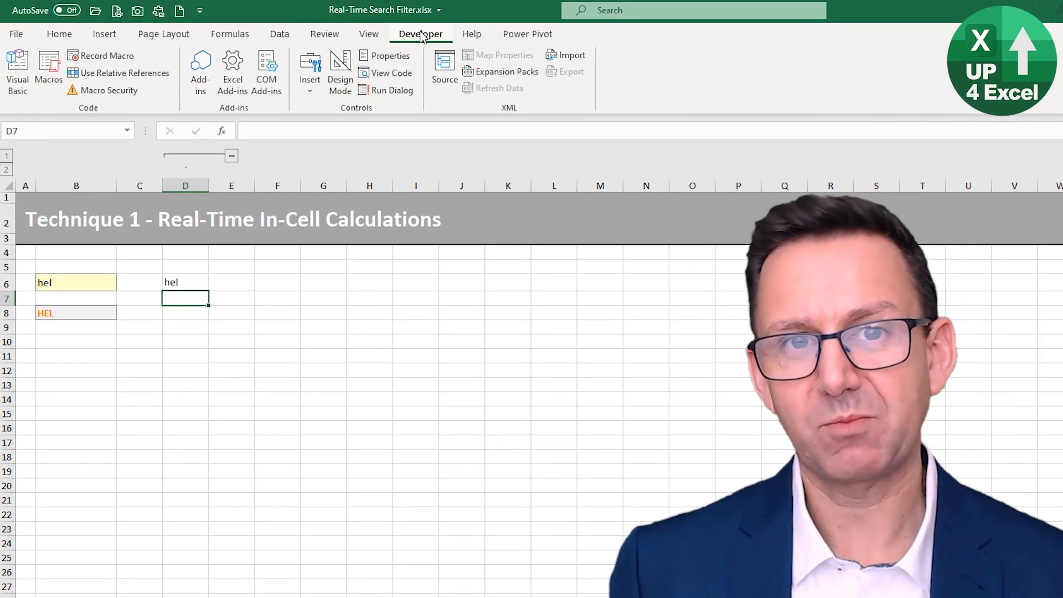
pyautogui.click(200, 10)
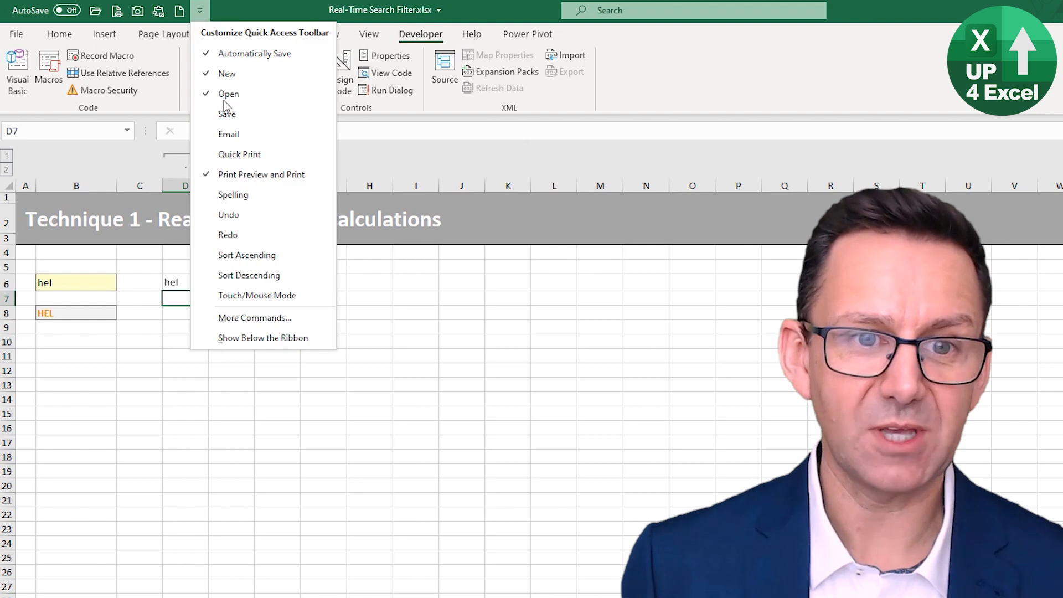
pyautogui.click(262, 320)
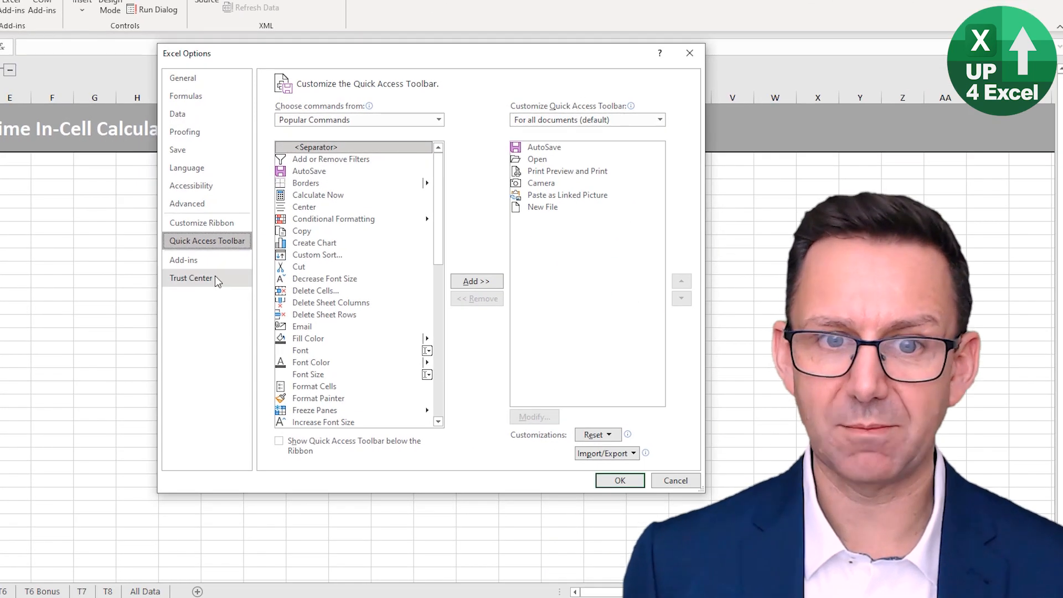
pyautogui.click(192, 224)
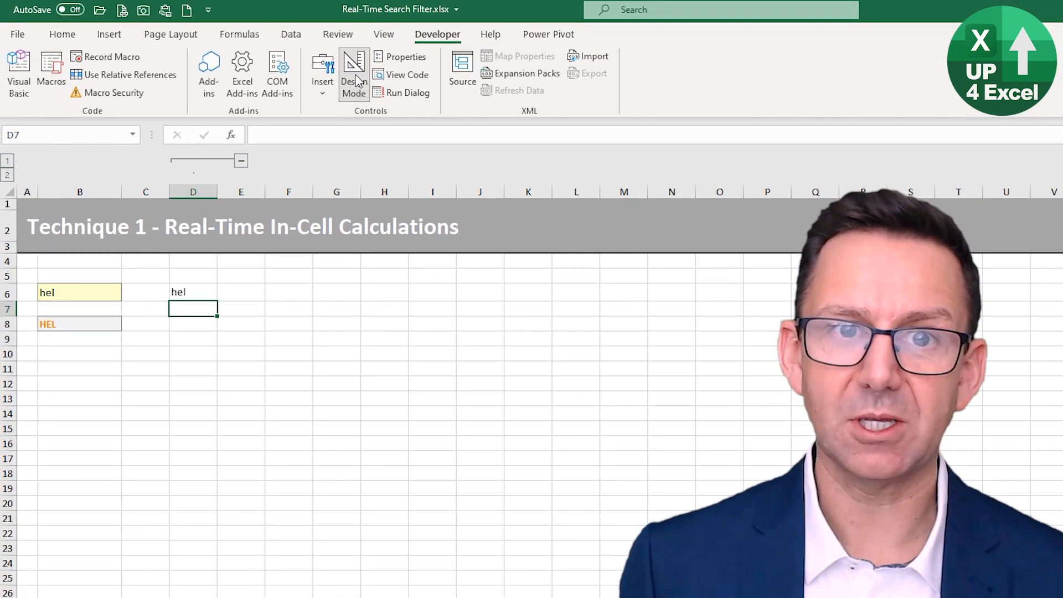
# Draw an ActiveX text box about 30 high across columns E and F at rows 6 and 7.
pyautogui.click(323, 83)
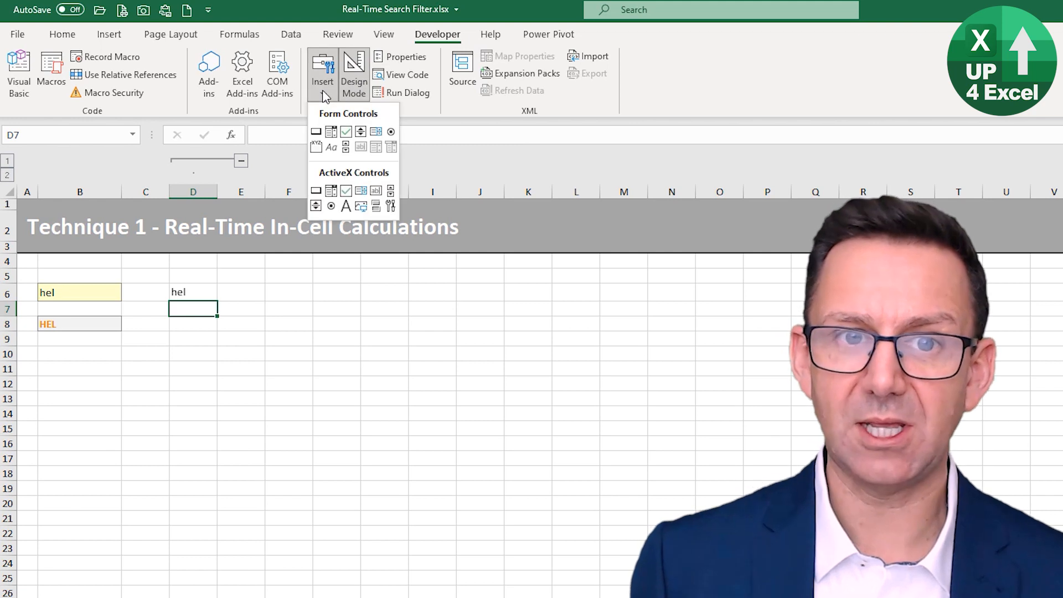
pyautogui.click(374, 192)
pyautogui.moveTo(230, 285); pyautogui.dragTo(313, 316)
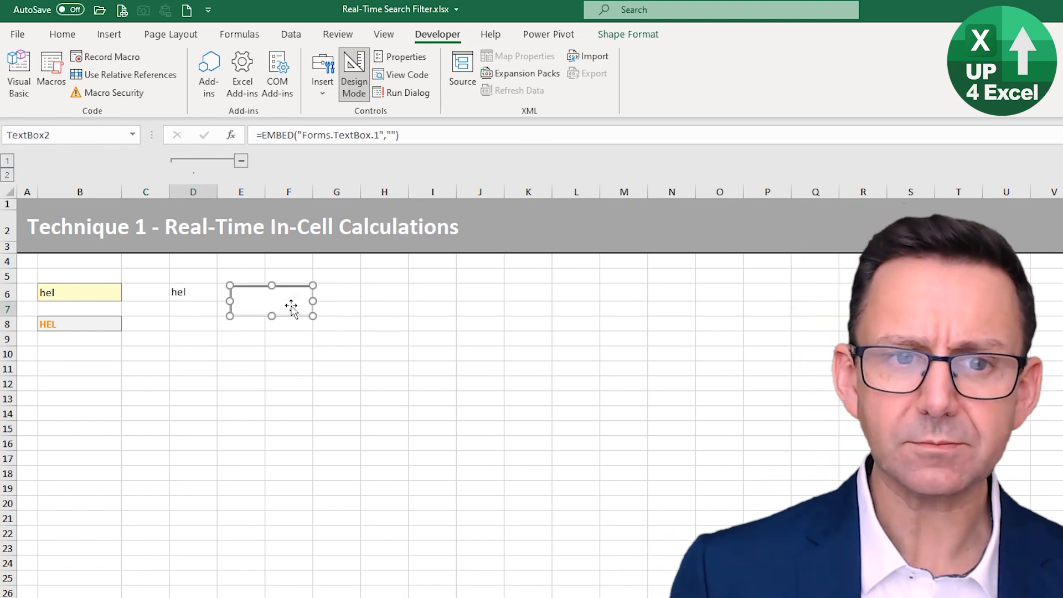
# Open the new text box's properties and set its LinkedCell to B6.
pyautogui.click(391, 58)
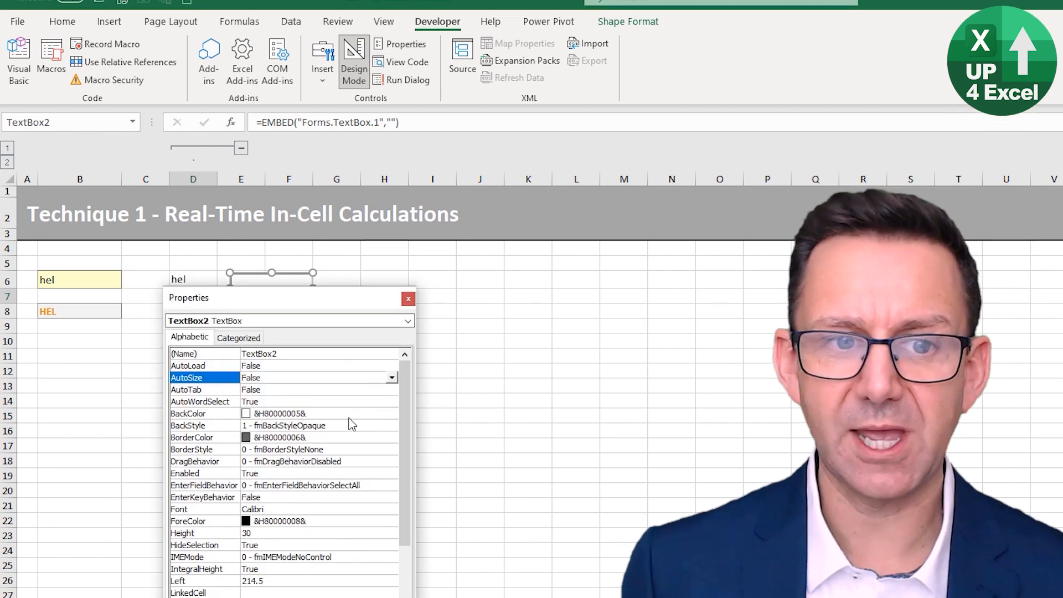
pyautogui.click(216, 444)
pyautogui.click(265, 445)
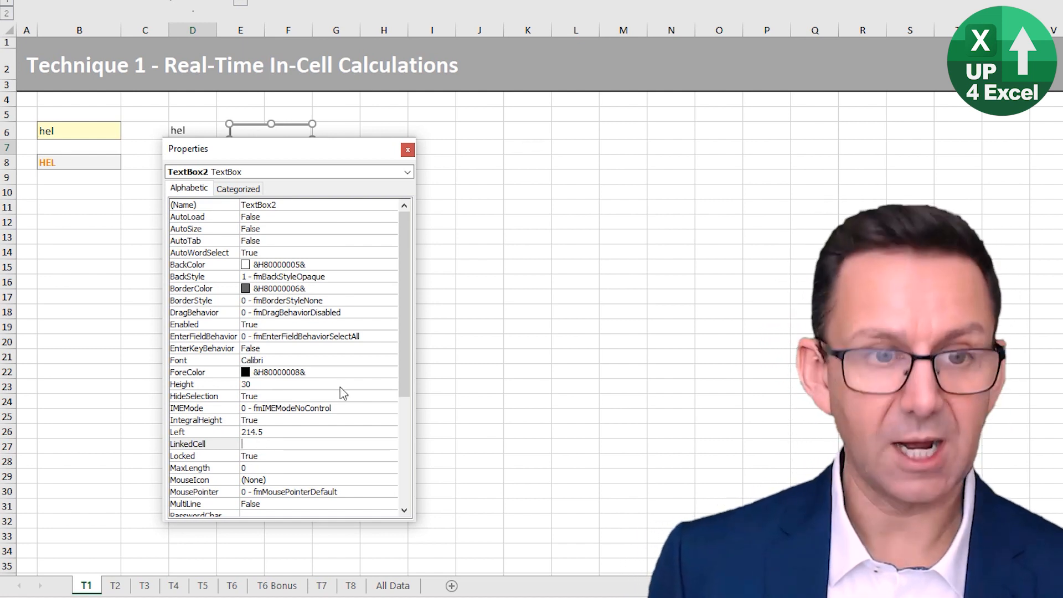
pyautogui.write('B')
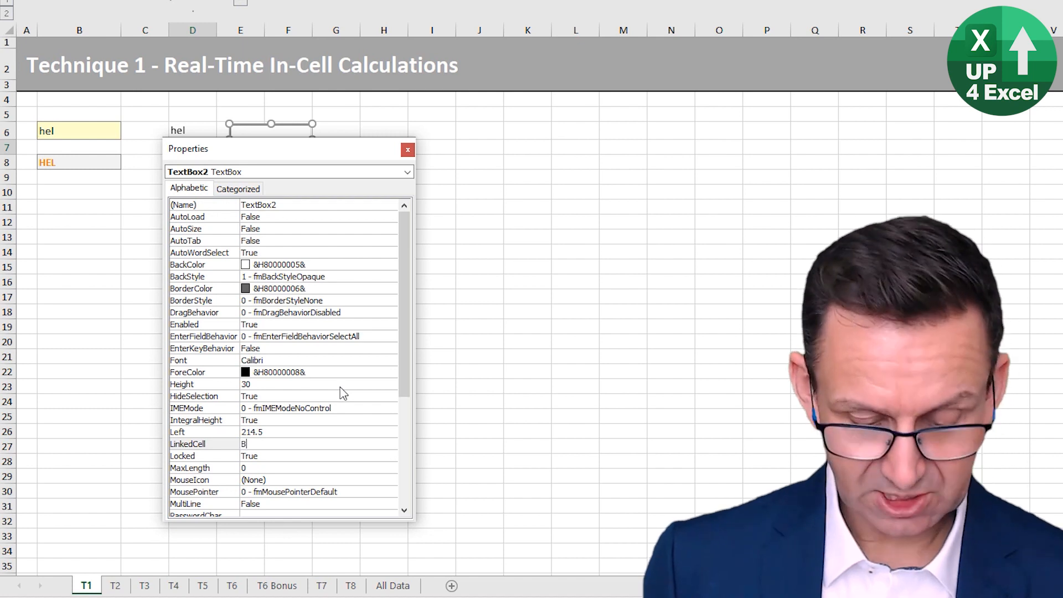
pyautogui.write('6')
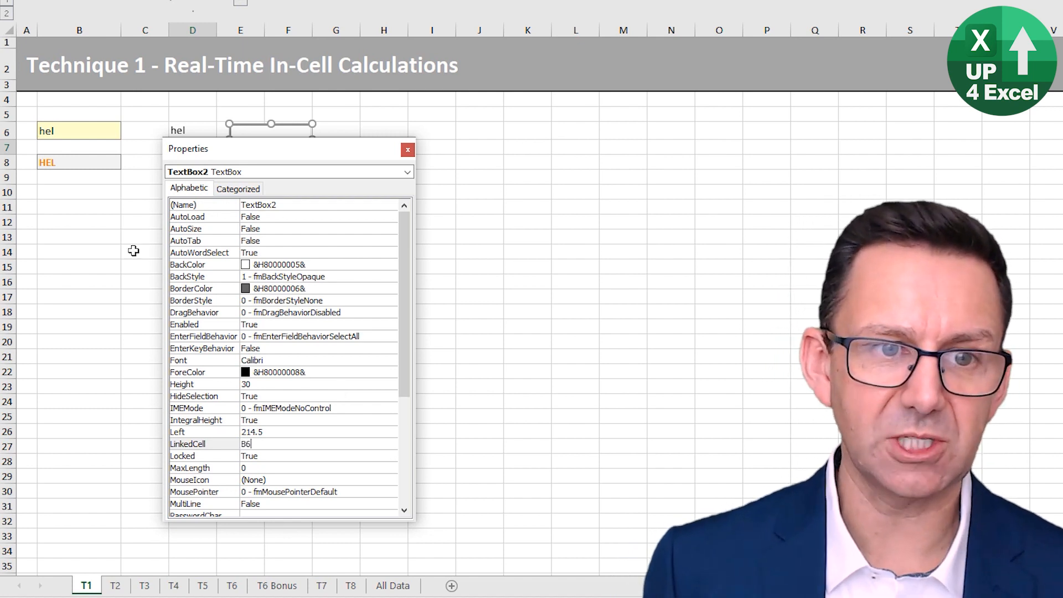
# Give cell B6 the defined name nSearch.
pyautogui.click(93, 137)
pyautogui.click(59, 135)
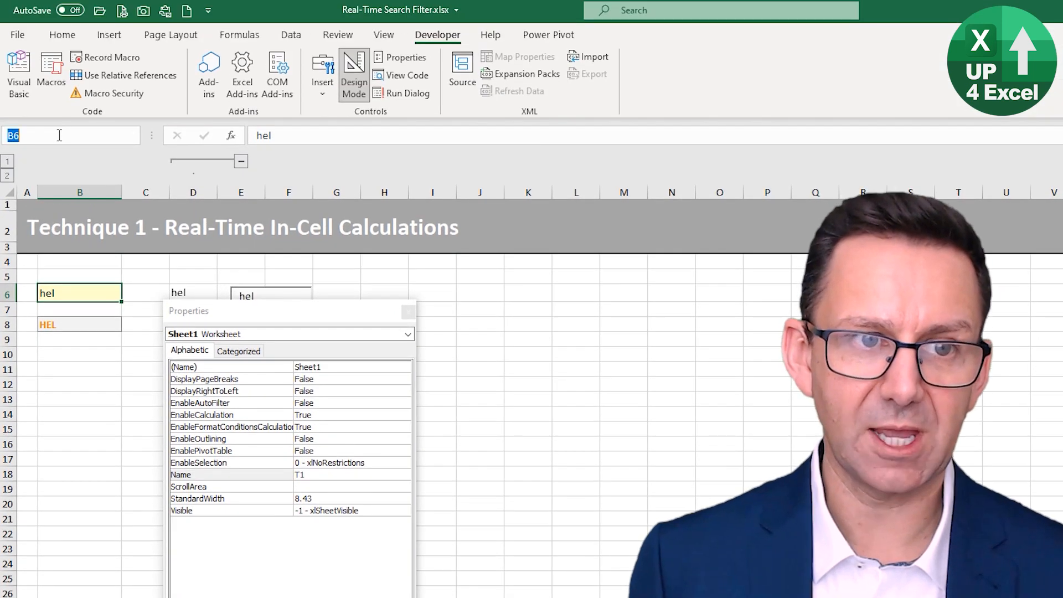
pyautogui.write('n')
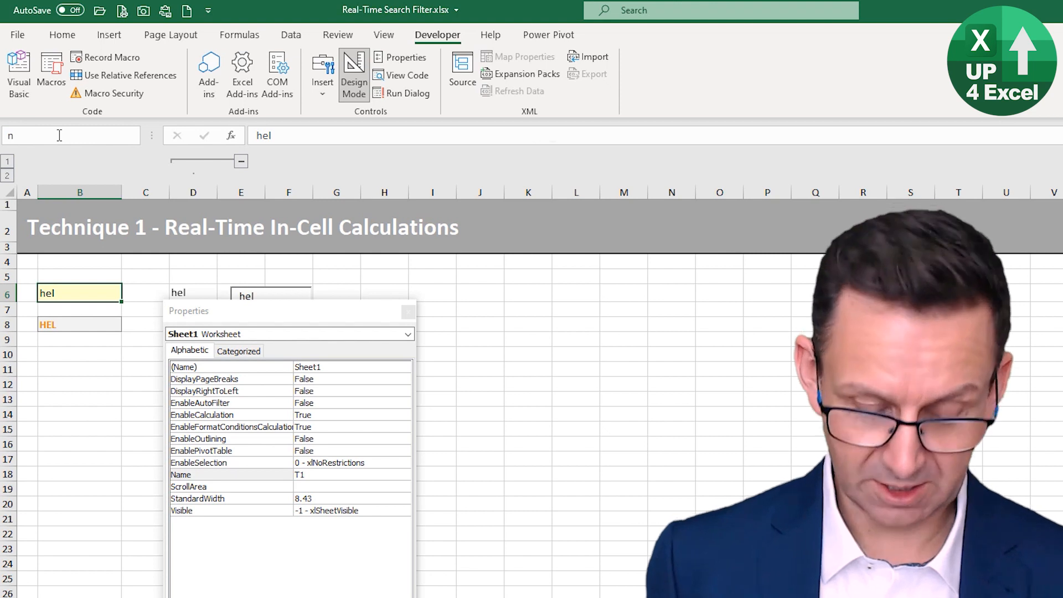
pyautogui.write('ame')
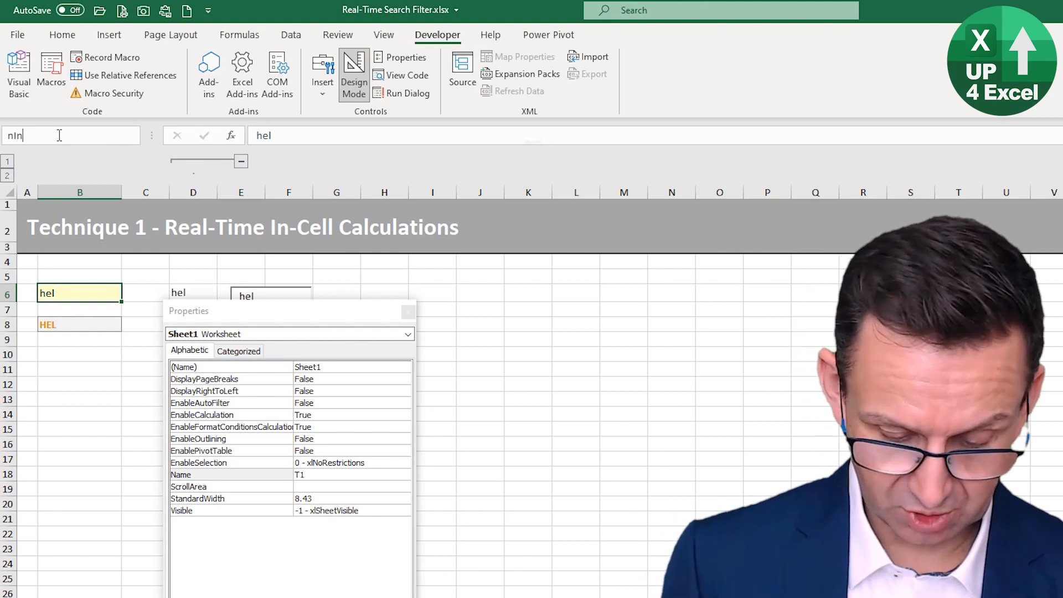
pyautogui.press('BackSpace')
pyautogui.press('BackSpace')
pyautogui.press('BackSpace')
pyautogui.write('Search')
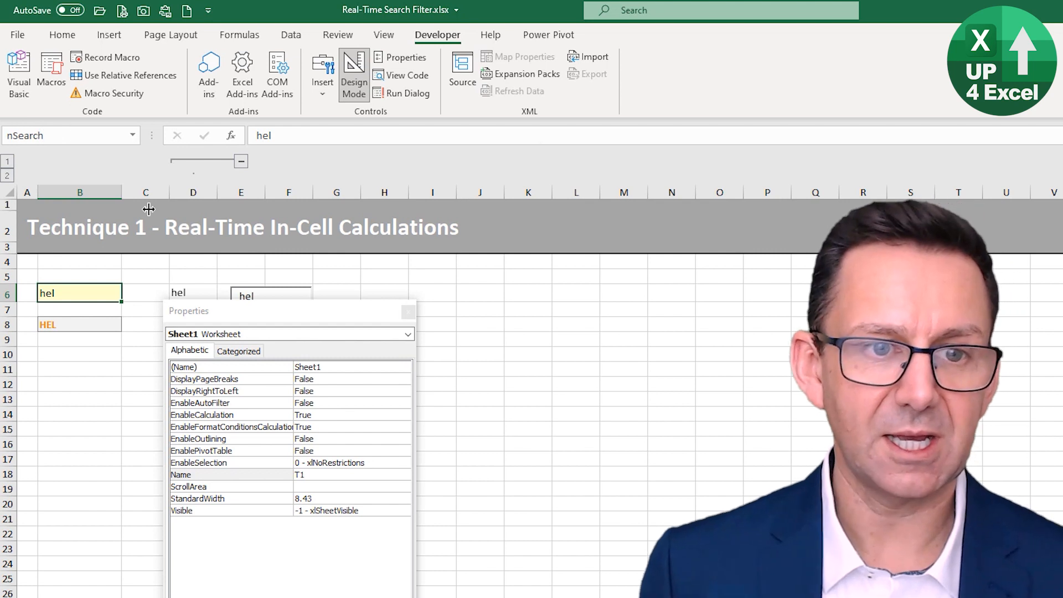
# Set the new text box's LinkedCell property to the named cell nSearch.
pyautogui.click(227, 291)
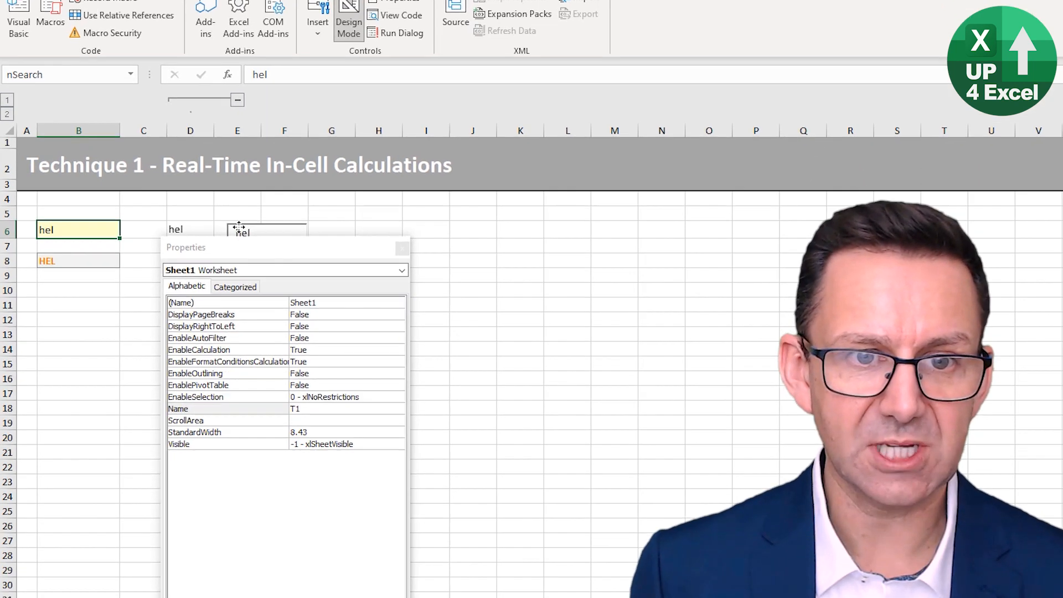
pyautogui.click(267, 437)
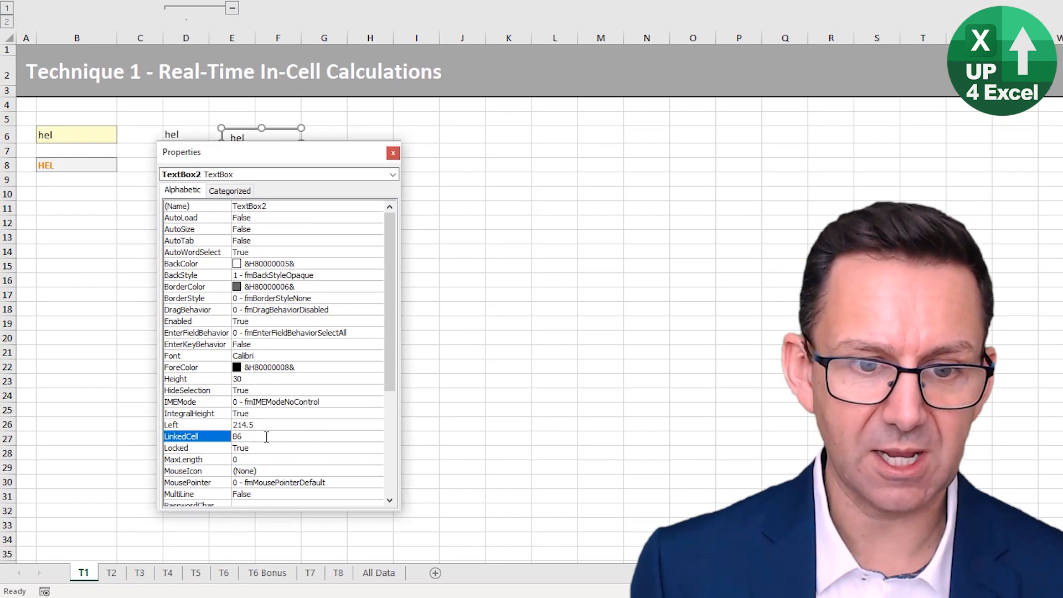
pyautogui.doubleClick(168, 439)
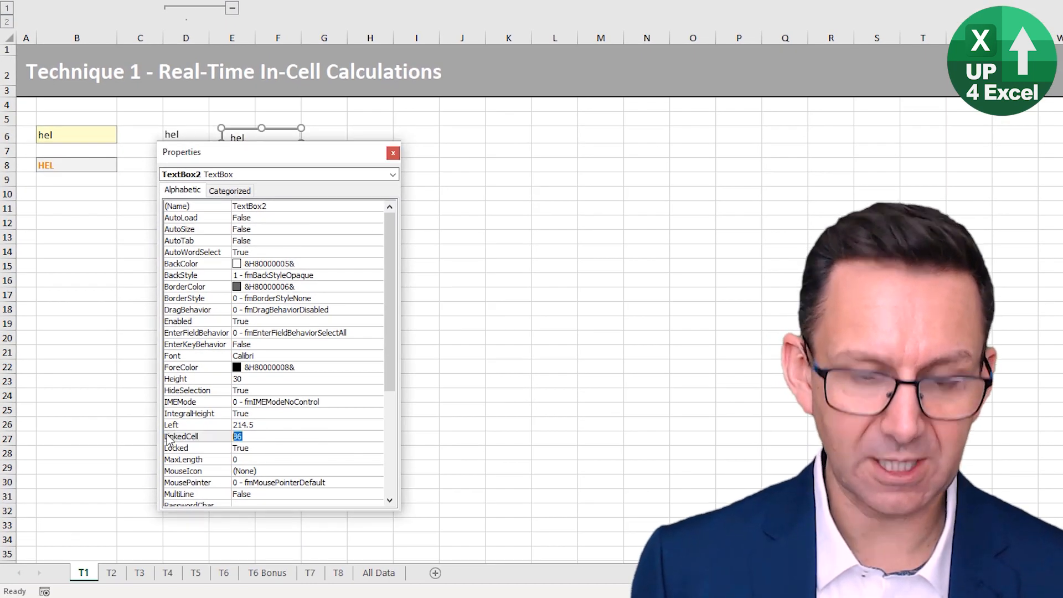
pyautogui.write('nSearch')
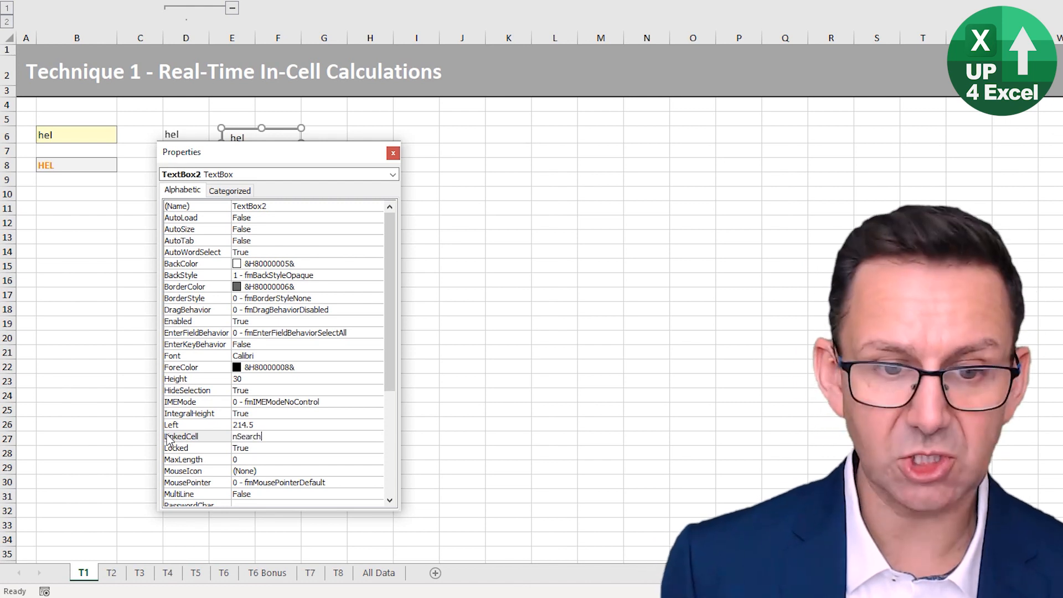
pyautogui.press('Return')
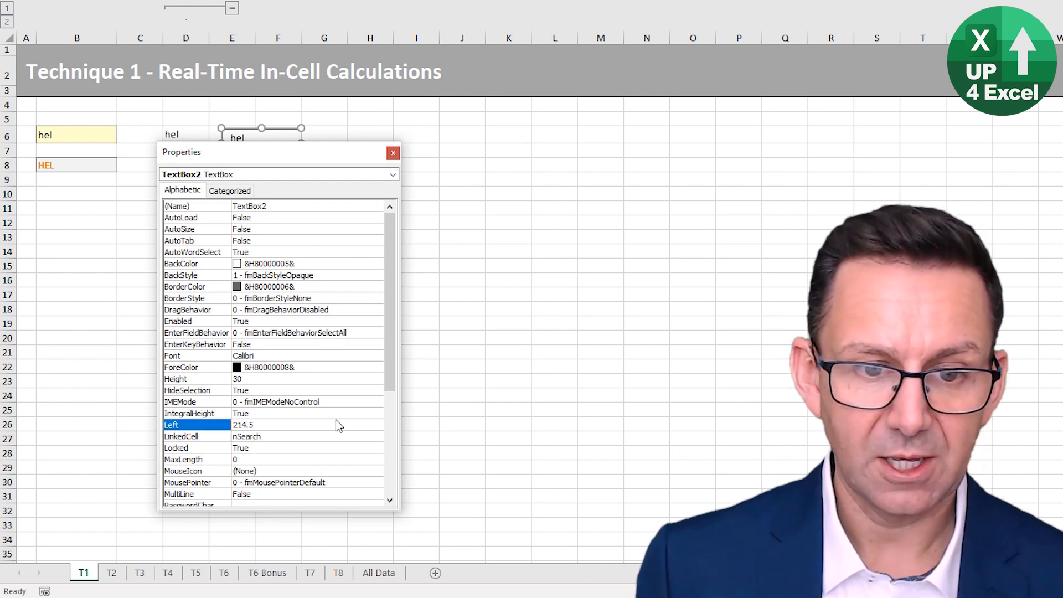
pyautogui.click(455, 409)
# View the text box's properties by category and set its BackStyle to 0 - fmBackStyleTransparent.
pyautogui.moveTo(337, 152); pyautogui.dragTo(296, 254)
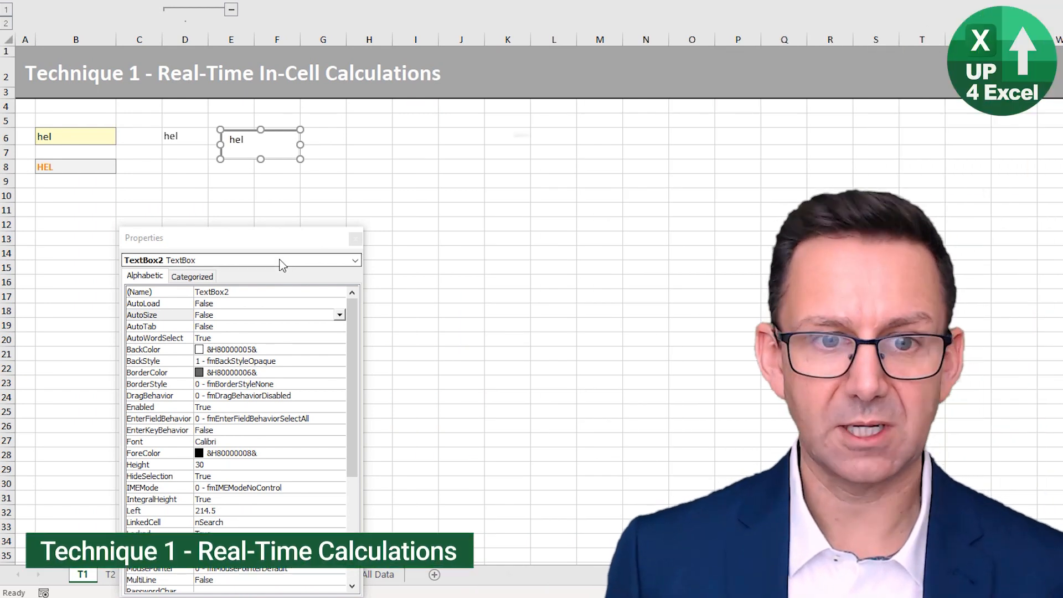
pyautogui.moveTo(285, 247); pyautogui.dragTo(292, 203)
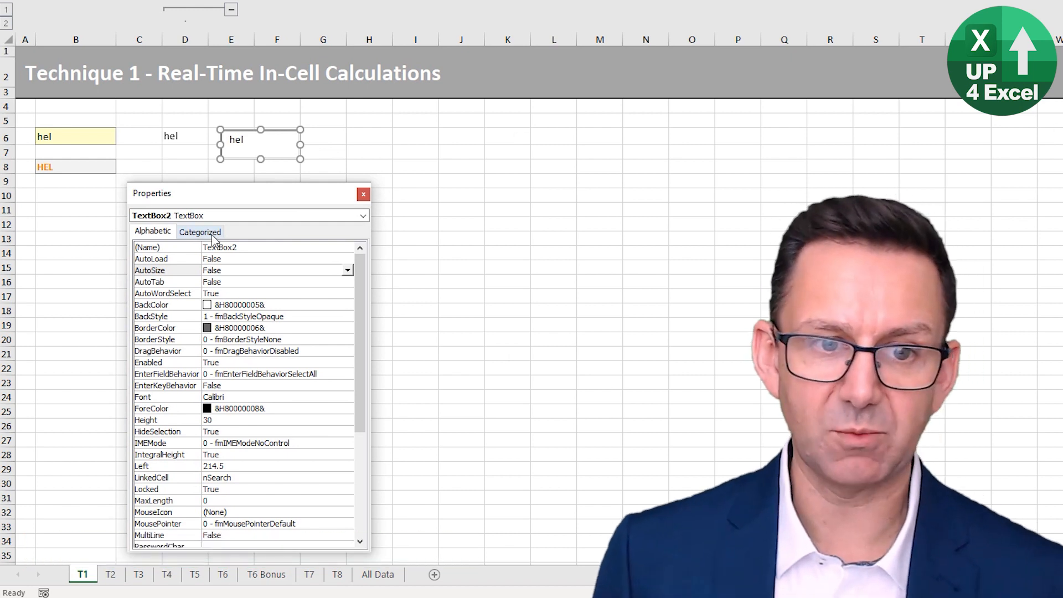
pyautogui.click(200, 232)
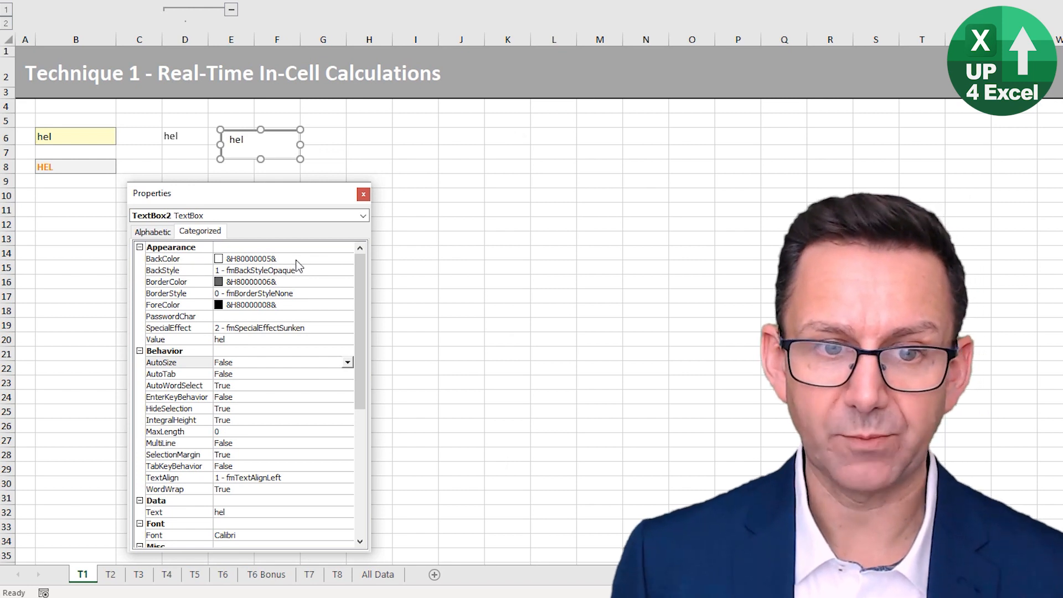
pyautogui.click(305, 271)
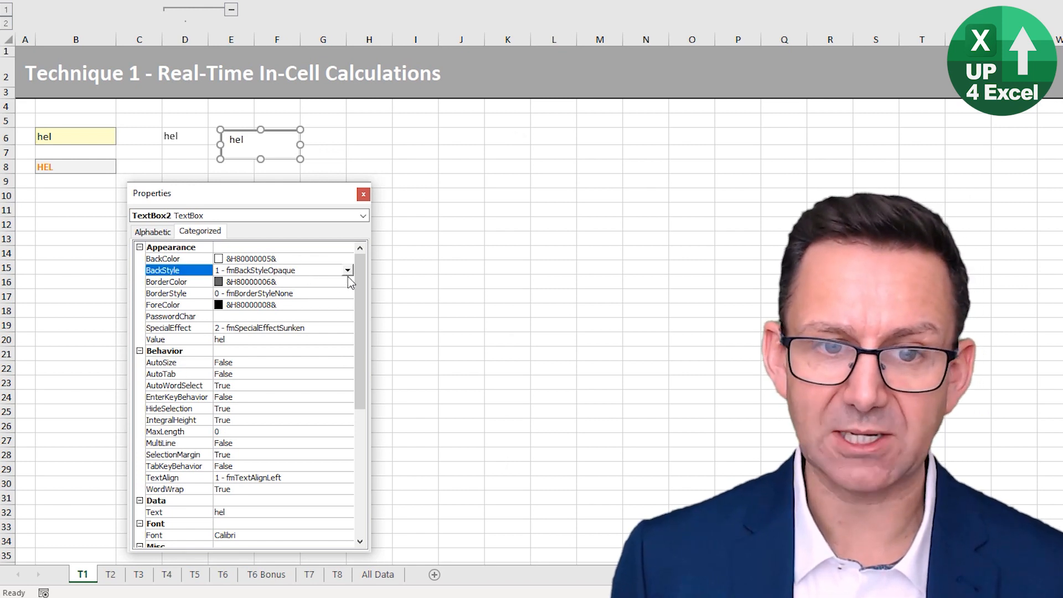
pyautogui.click(348, 271)
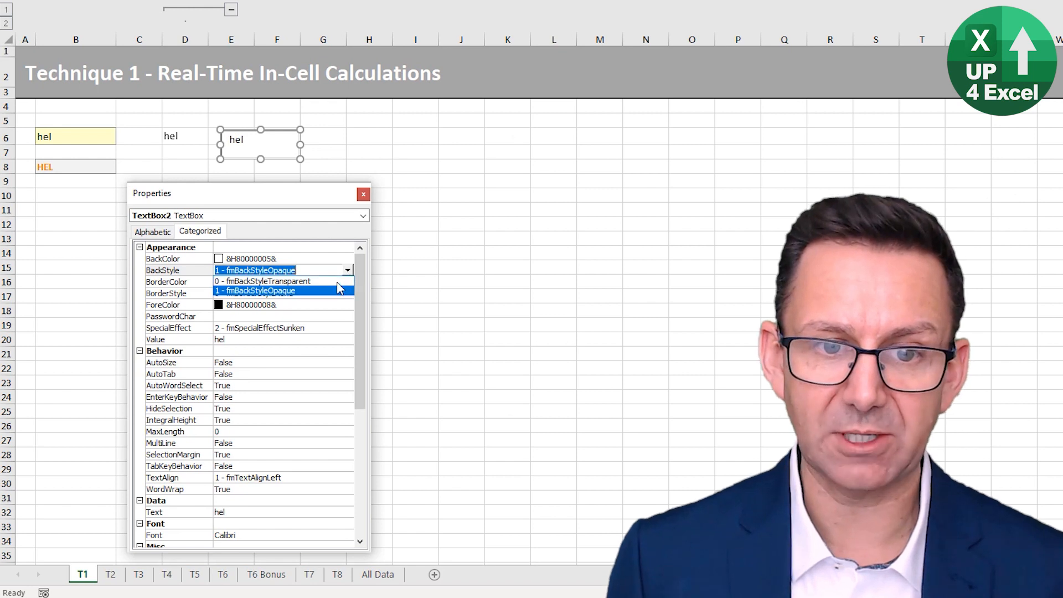
pyautogui.click(339, 281)
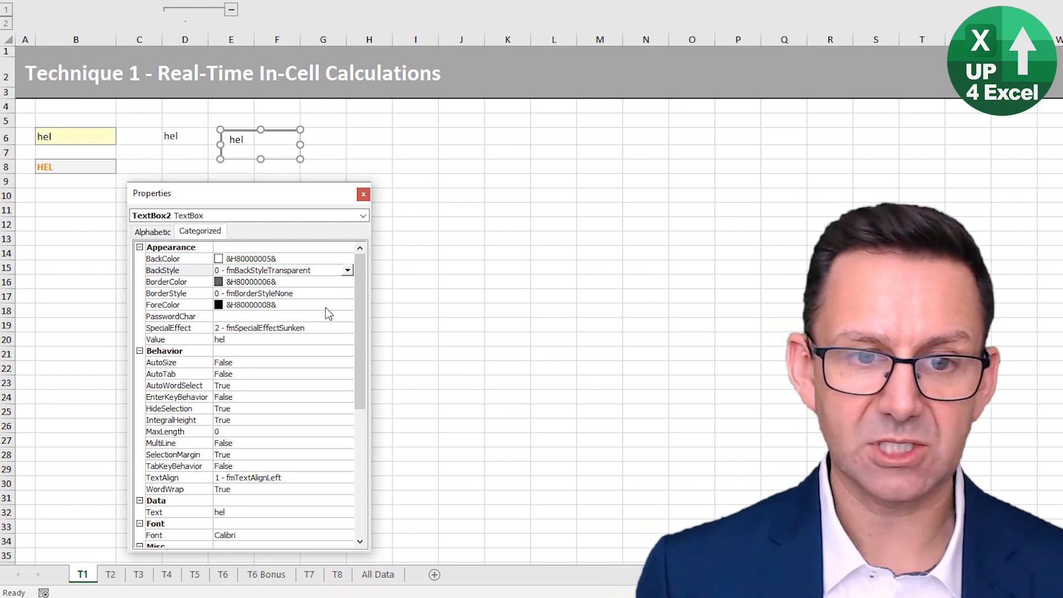
# Keep the text box's BorderStyle at 0 - fmBorderStyleNone and set its SpecialEffect to 0 - fmSpecialEffectFlat.
pyautogui.click(310, 293)
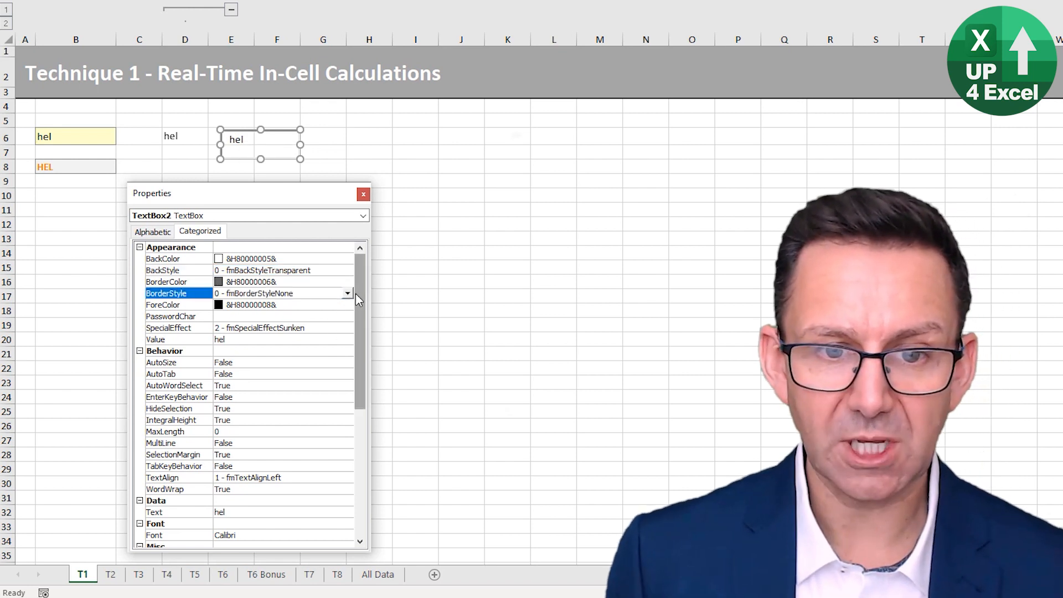
pyautogui.click(348, 293)
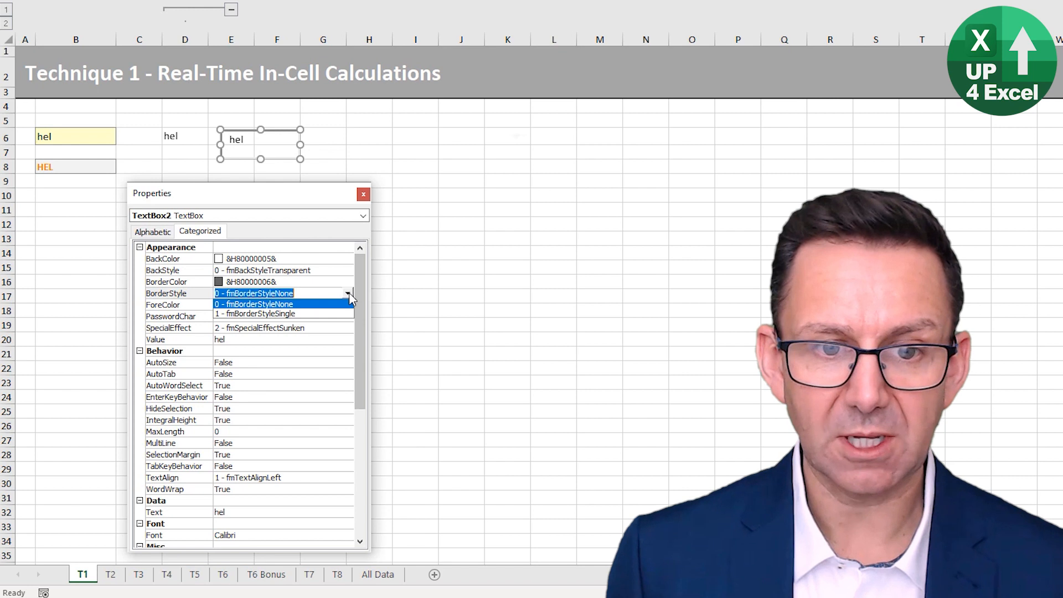
pyautogui.click(321, 304)
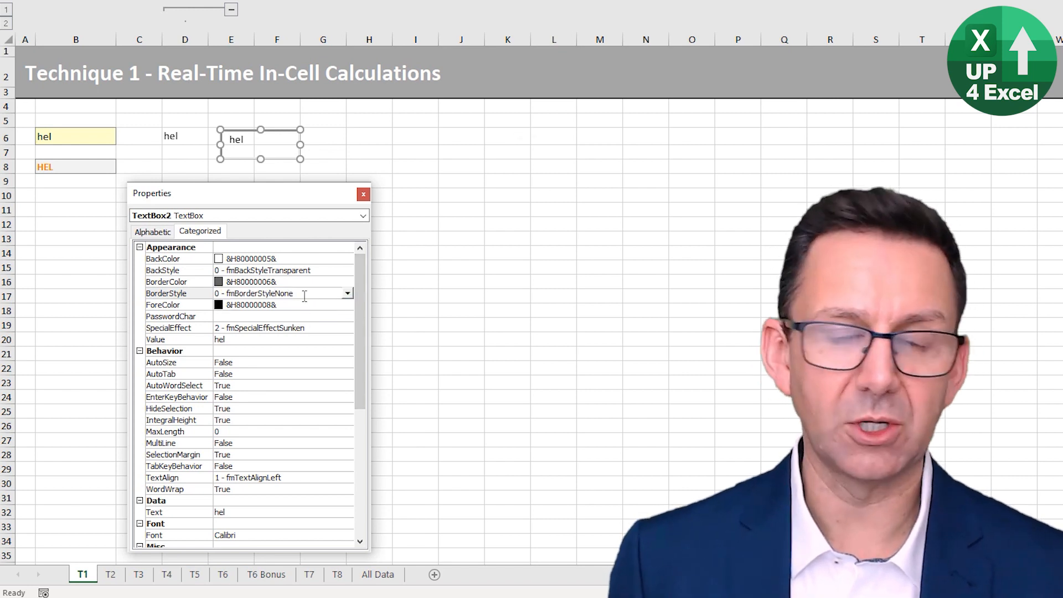
pyautogui.click(252, 329)
pyautogui.click(348, 328)
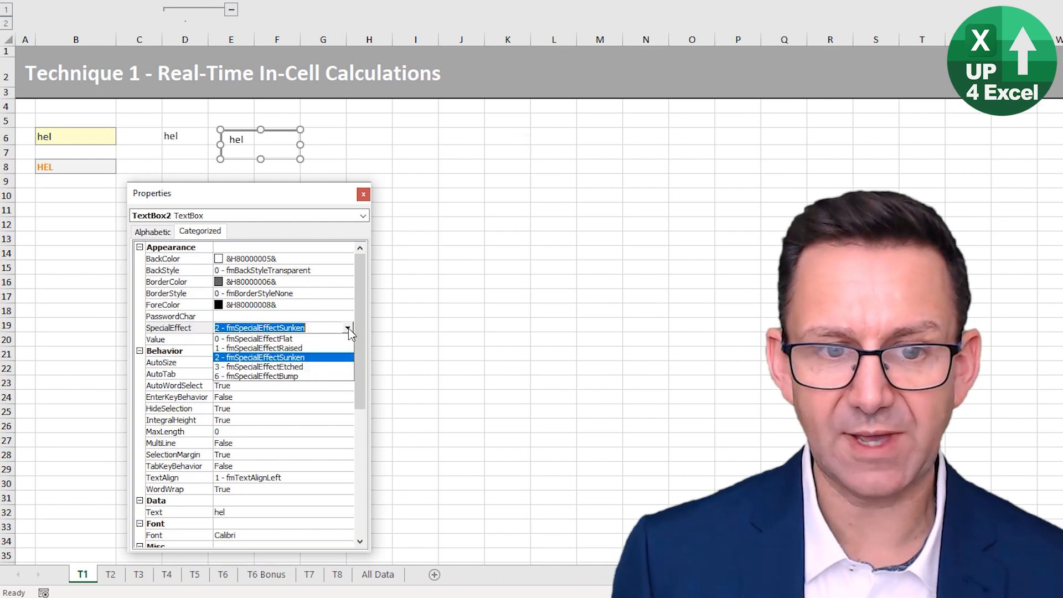
pyautogui.click(319, 339)
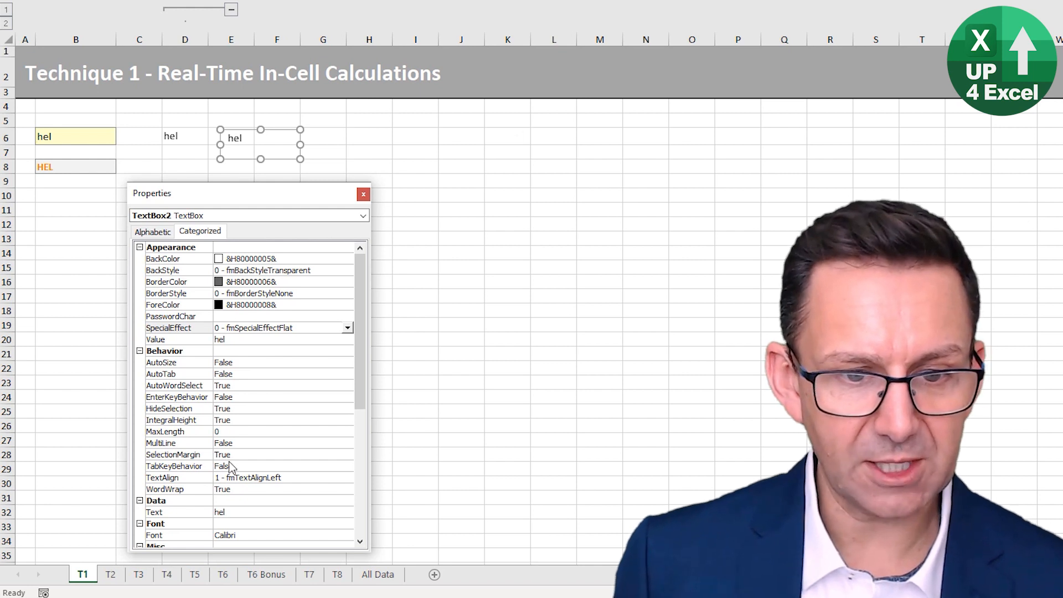
# Turn off the text box's selection margin by setting SelectionMargin to False, and look through its remaining properties.
pyautogui.click(250, 457)
pyautogui.click(347, 455)
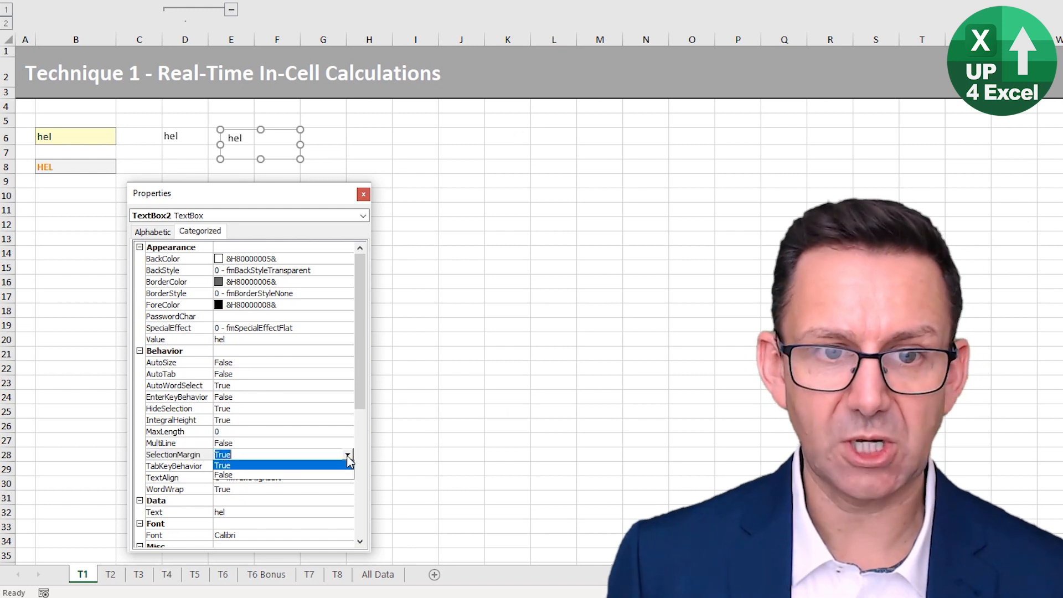
pyautogui.click(232, 475)
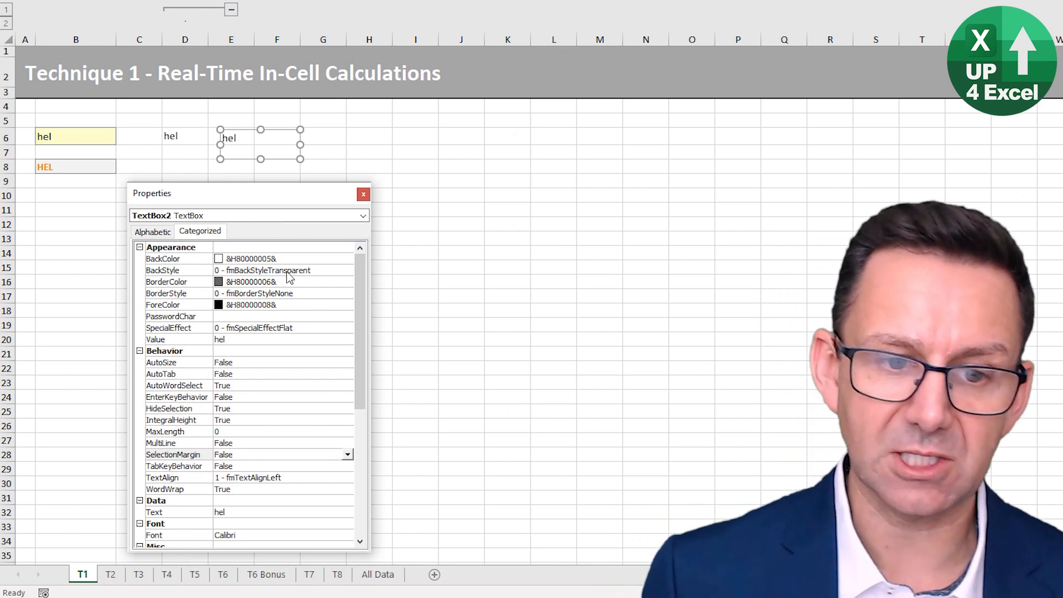
pyautogui.scroll(-4, 261, 423)
pyautogui.scroll(-3, 261, 446)
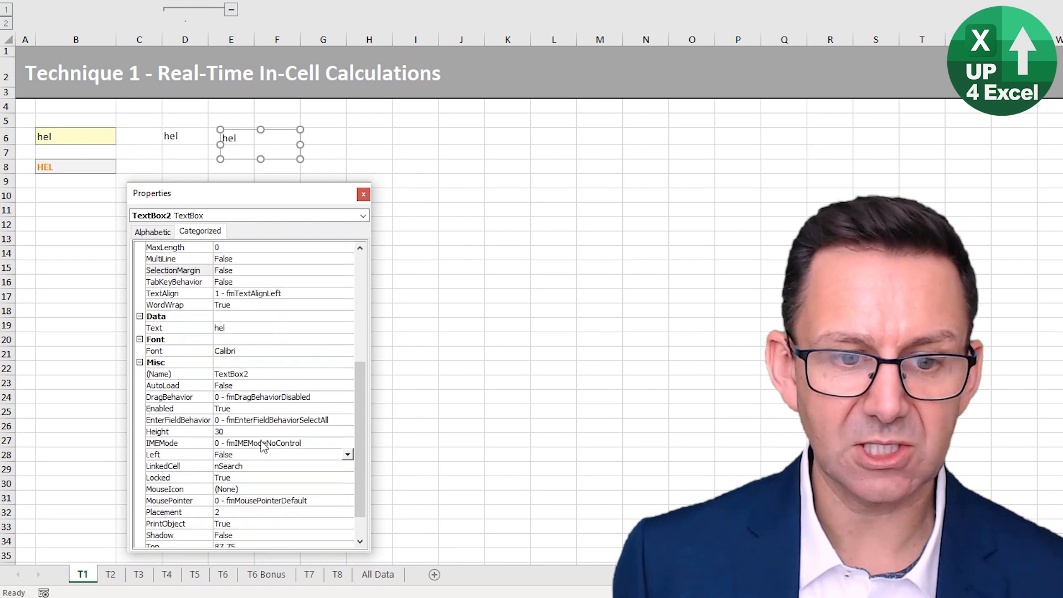
pyautogui.scroll(4, 259, 464)
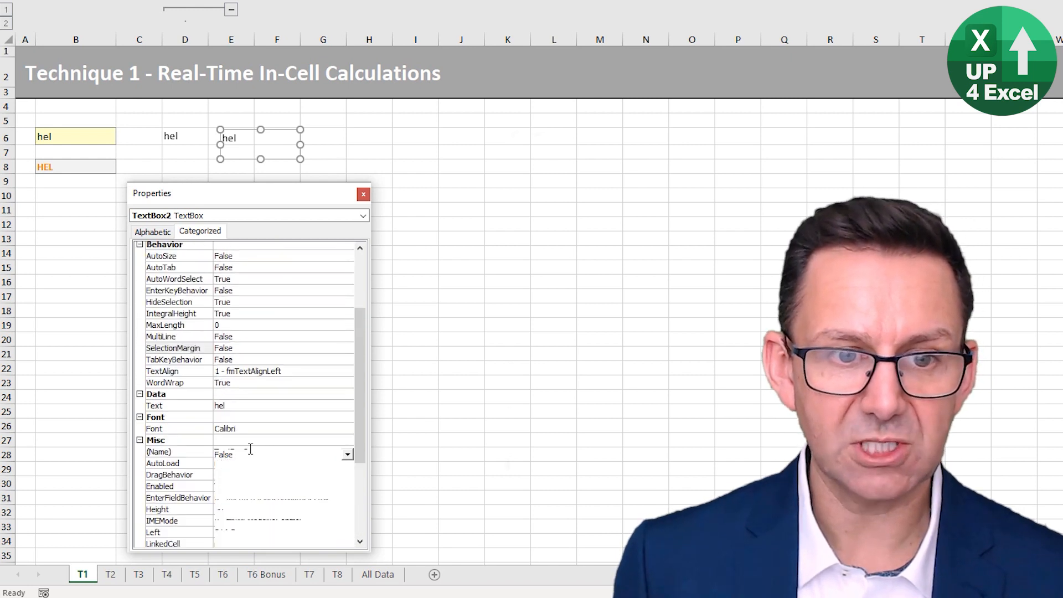
pyautogui.scroll(-3, 281, 408)
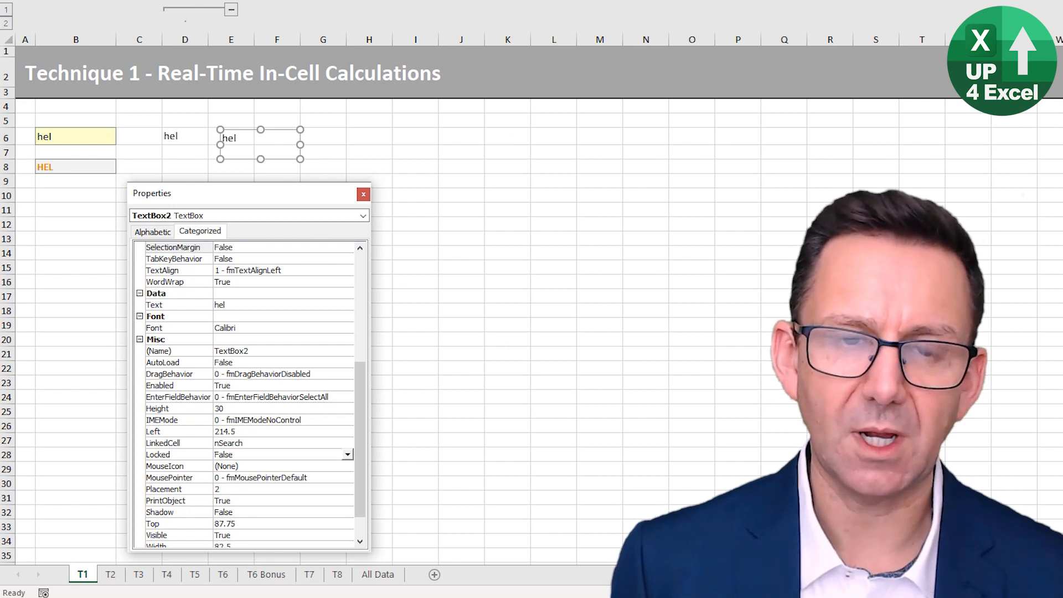
# Deselect the text box and check how its transparent, borderless form looks on the worksheet.
pyautogui.click(391, 141)
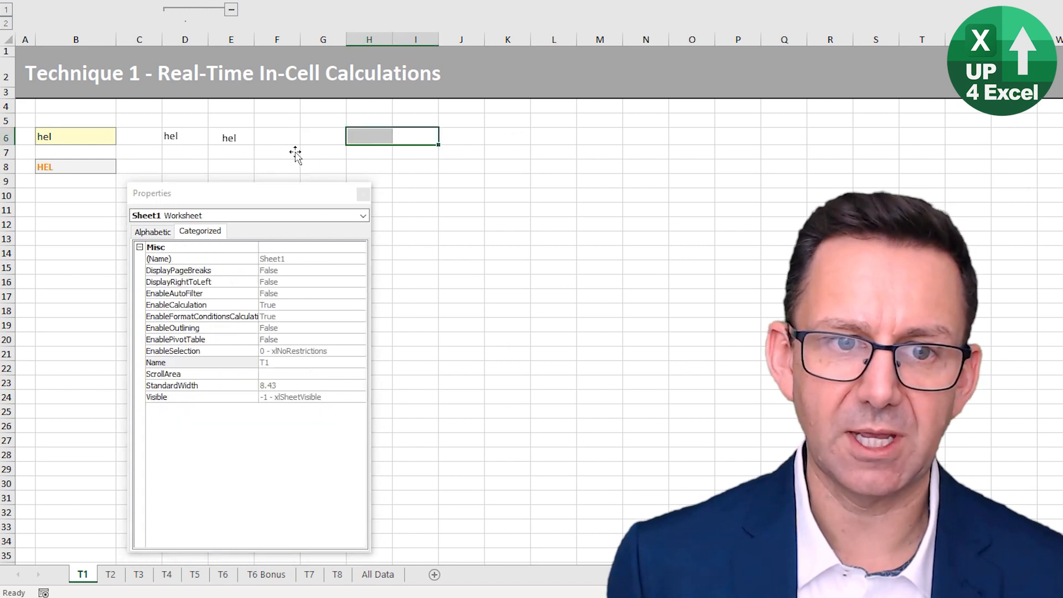
pyautogui.click(235, 108)
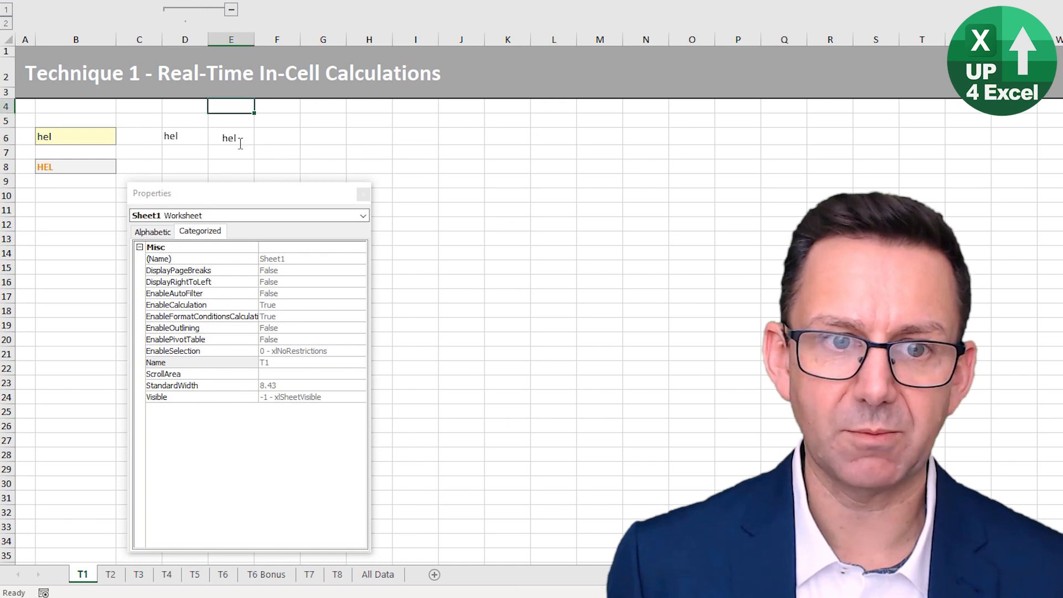
pyautogui.click(241, 143)
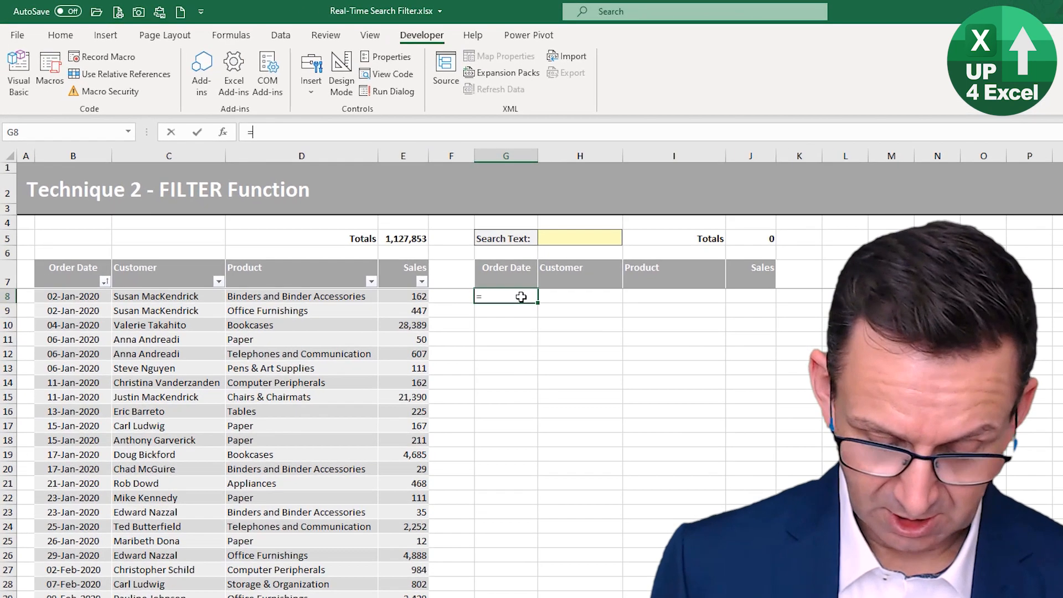
# Begin a FILTER formula in cell G8 of the Technique 2 sheet with the table tblOrdersT2 as its array.
pyautogui.write('=')
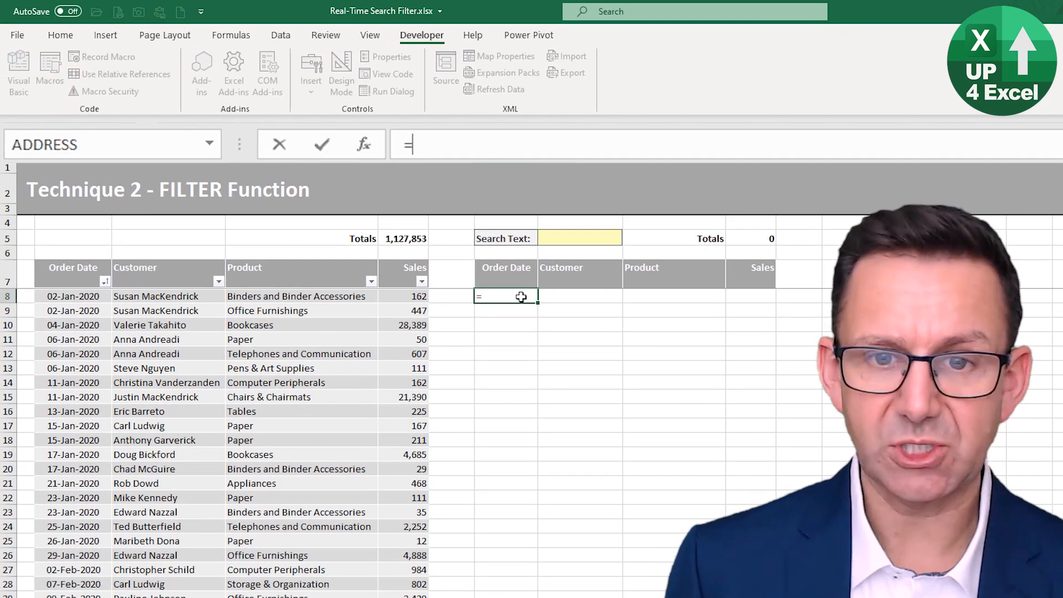
pyautogui.write('filter')
pyautogui.press('Tab')
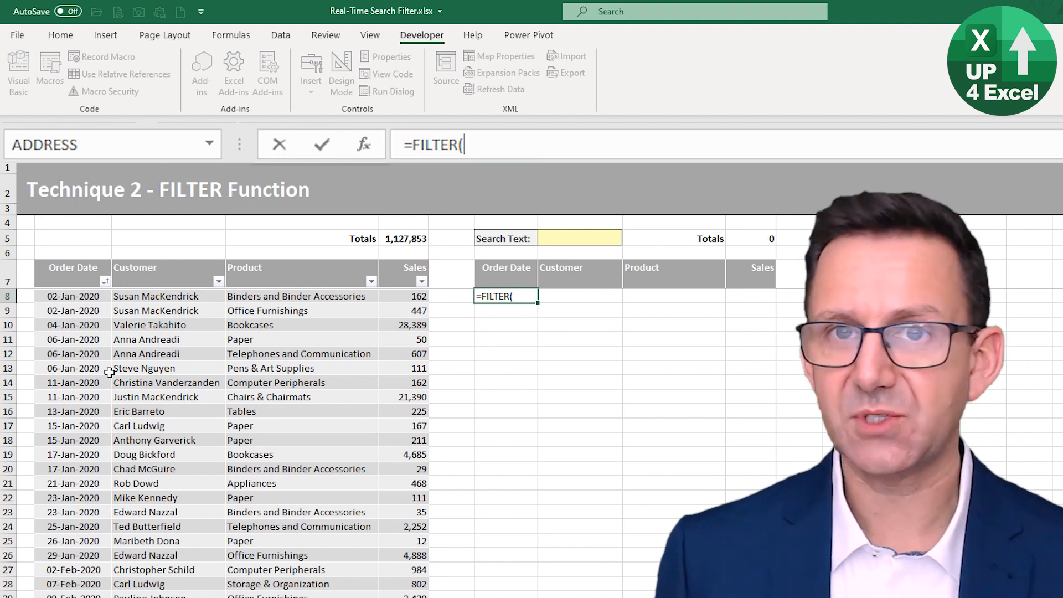
pyautogui.moveTo(66, 261); pyautogui.dragTo(409, 266)
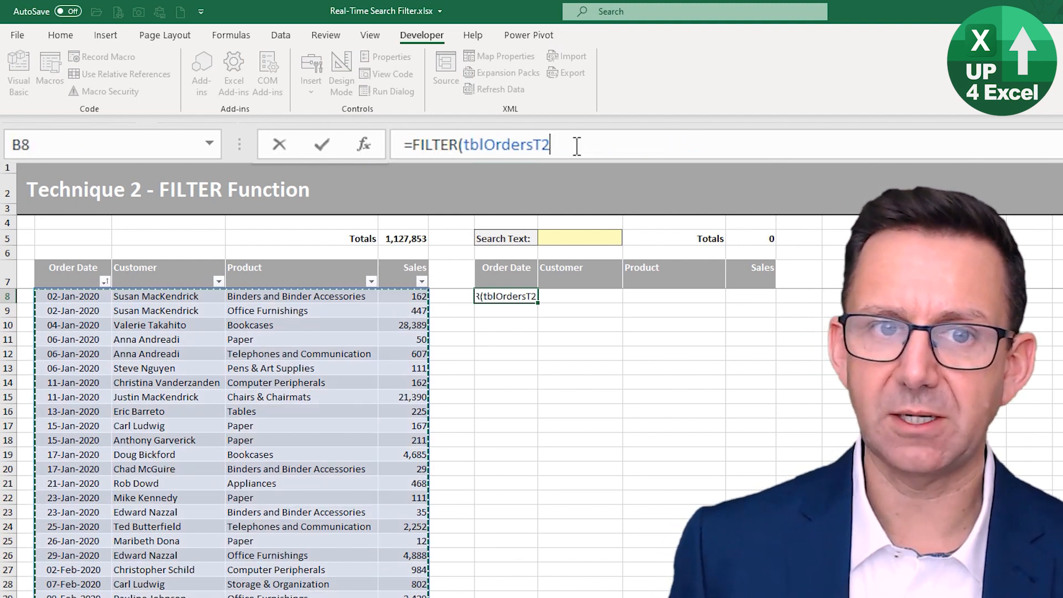
pyautogui.write(',')
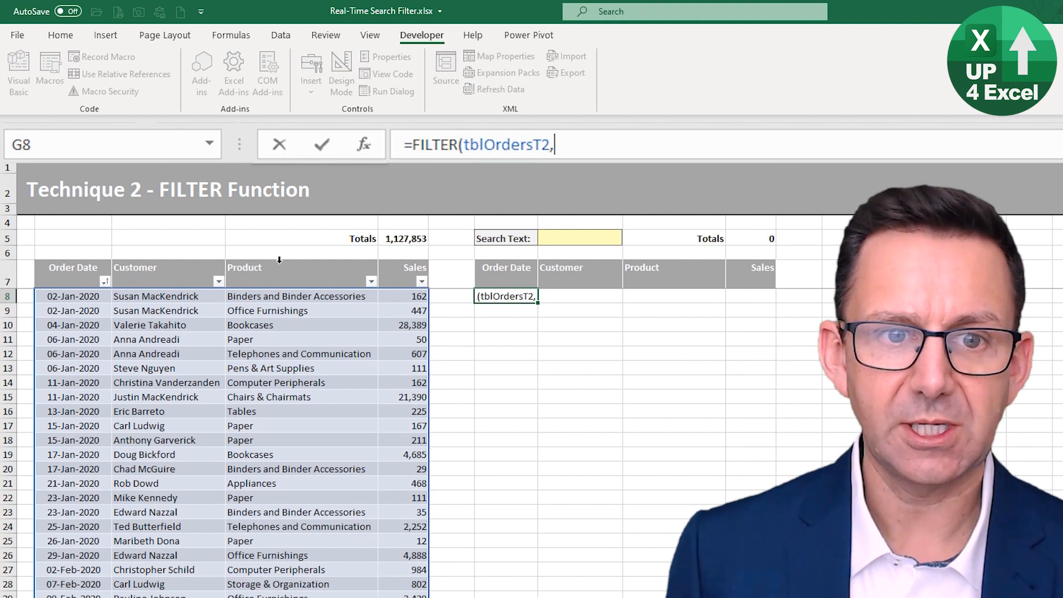
# Complete the FILTER formula in G8 with the condition tblOrdersT2[Product]=$H$5, using an absolute reference to the search cell.
pyautogui.click(279, 260)
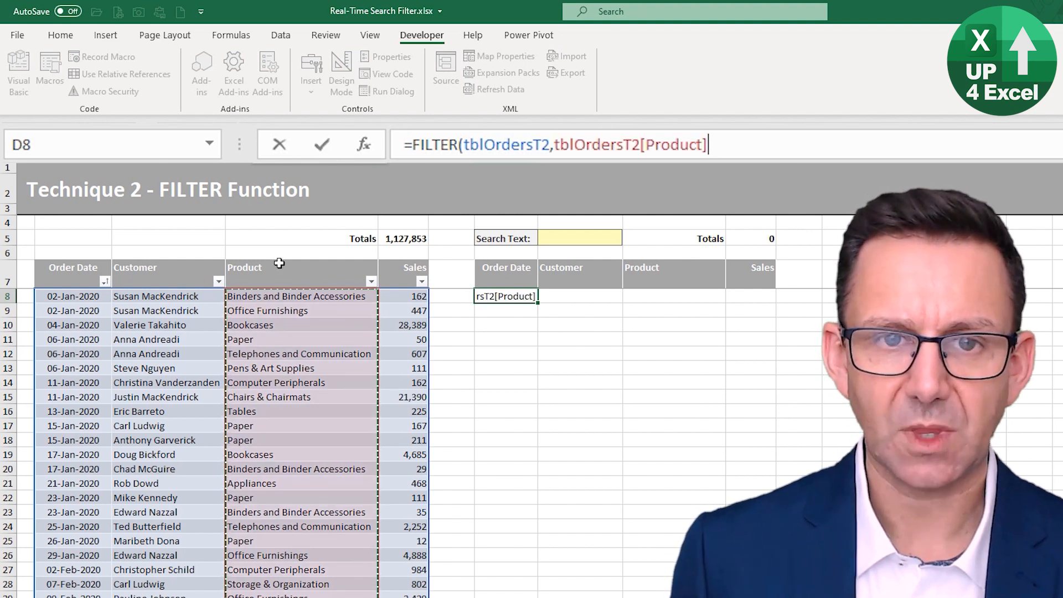
pyautogui.write('=')
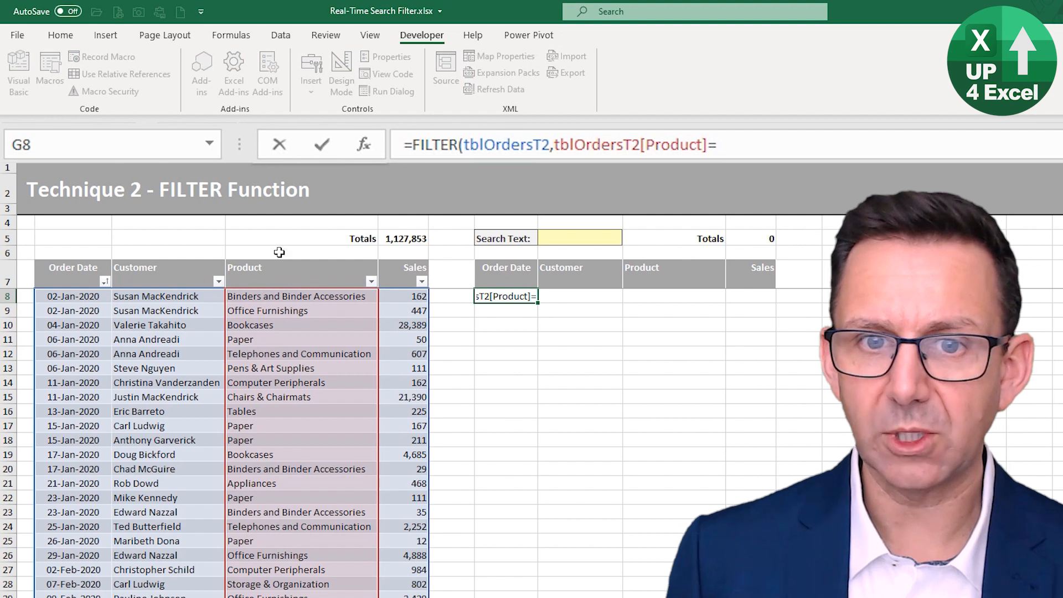
pyautogui.click(634, 237)
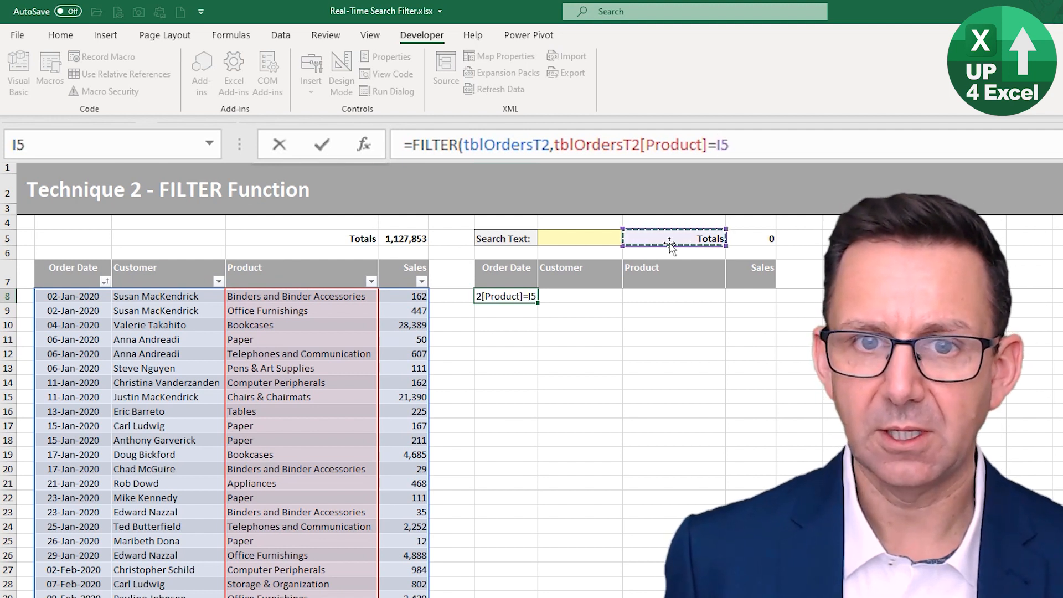
pyautogui.press('Left')
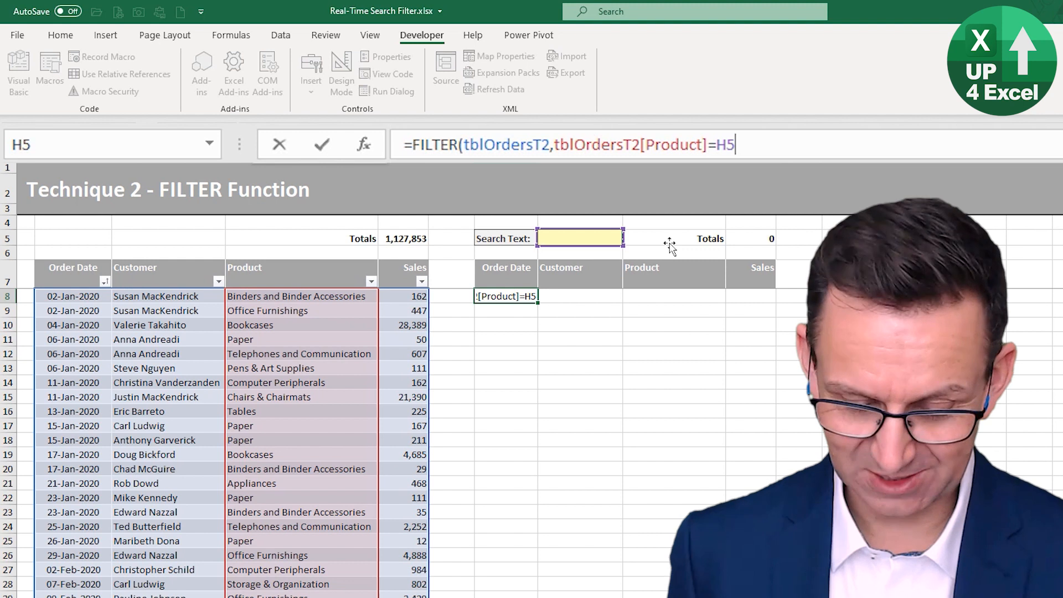
pyautogui.press('F4')
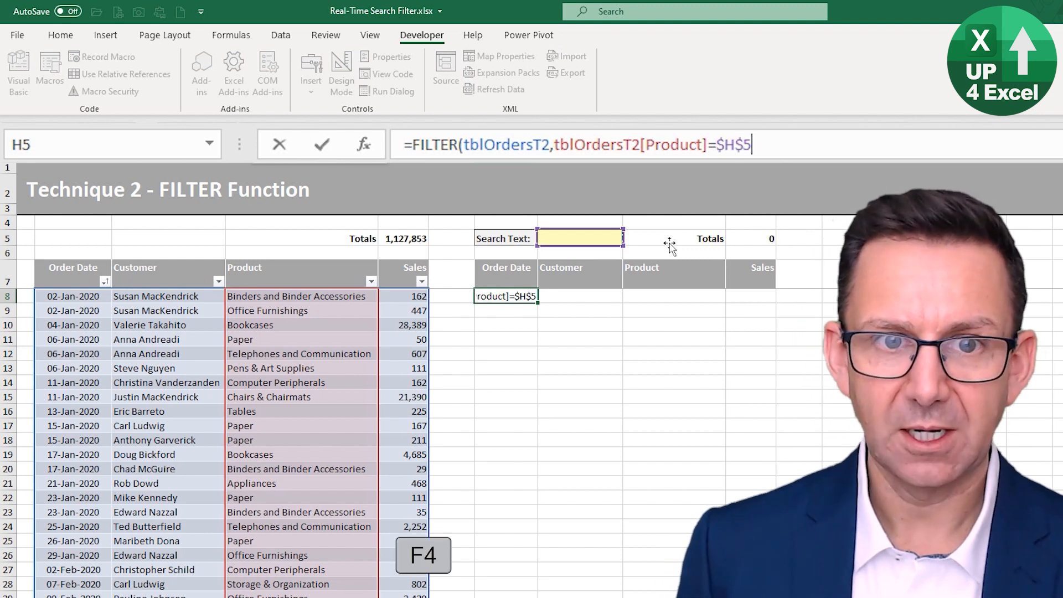
pyautogui.write(')')
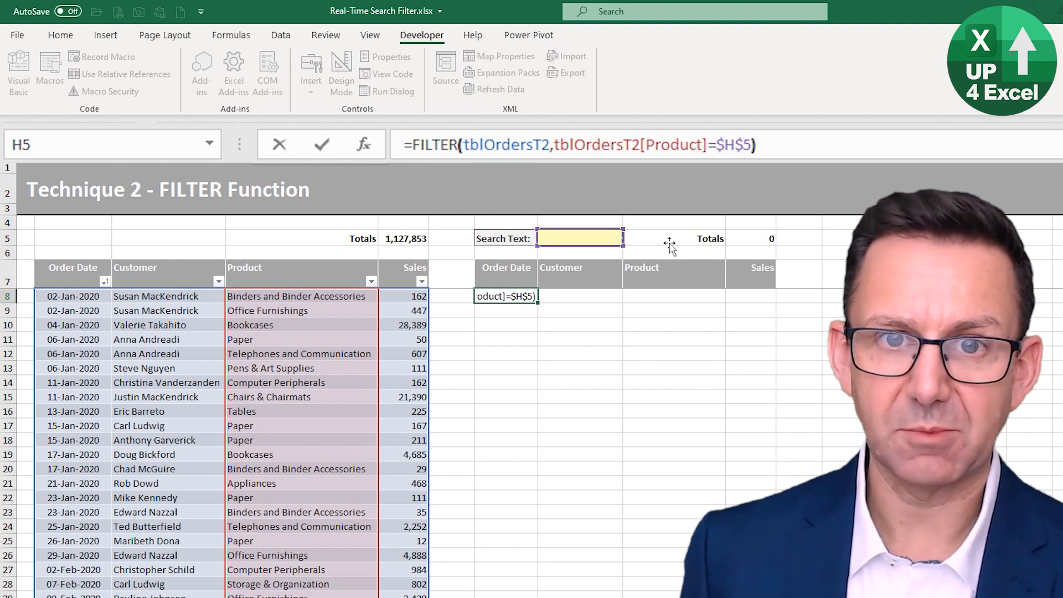
pyautogui.press('Return')
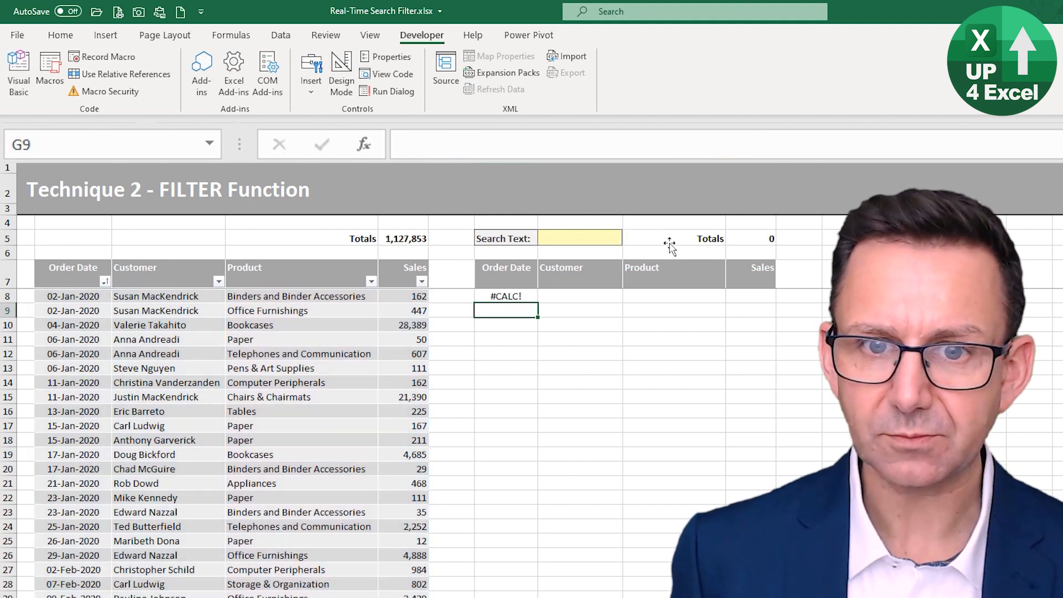
pyautogui.press('Up')
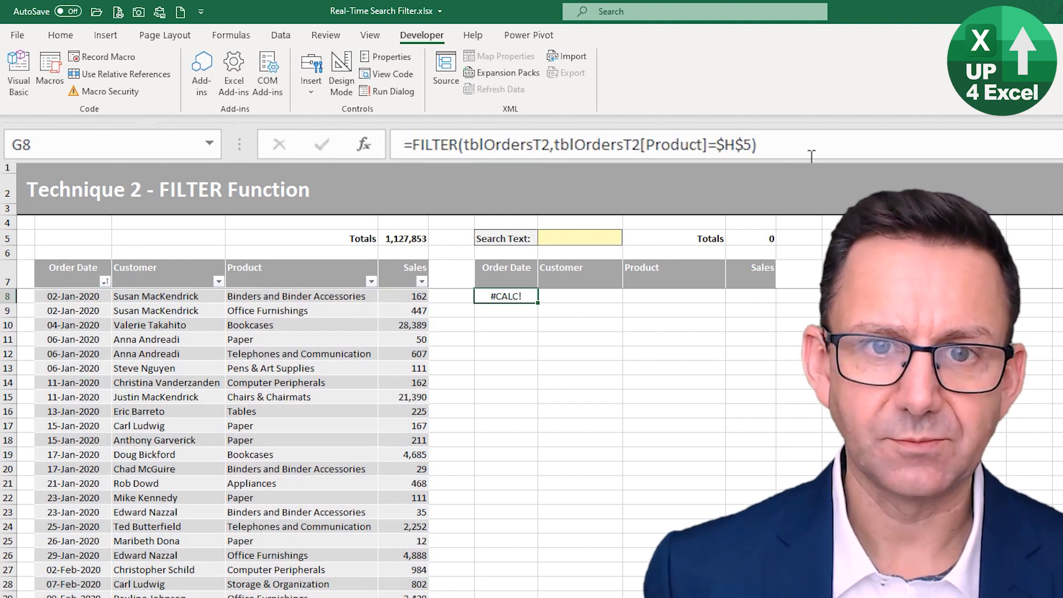
# Test the FILTER formula on the Technique 2 sheet by searching for "paper" and for "tables" in the Search Text box.
pyautogui.doubleClick(572, 236)
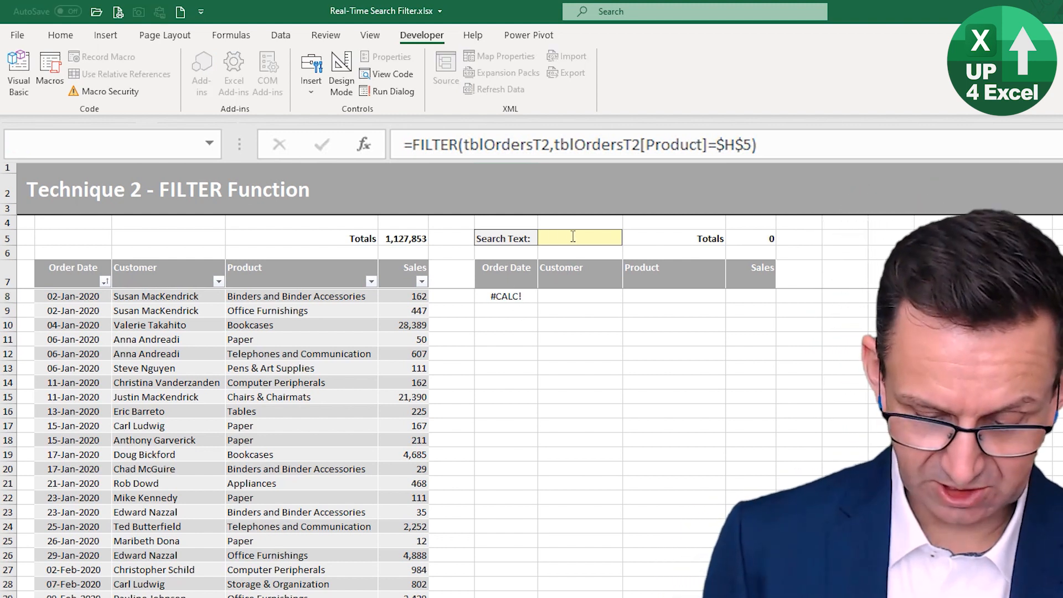
pyautogui.write('paper')
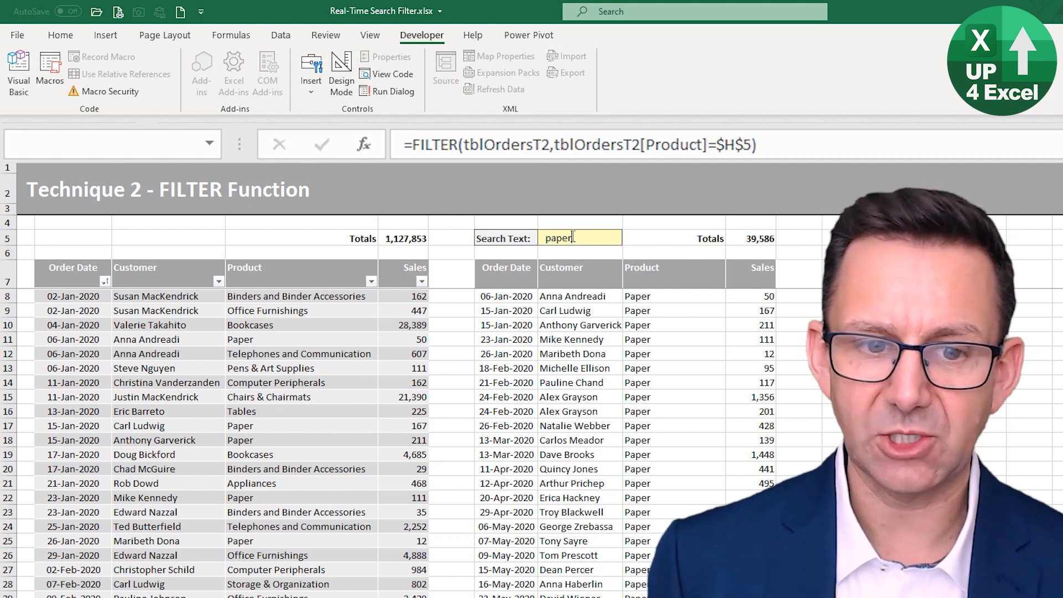
pyautogui.hotkey('ctrl', 'shift', 'Left')
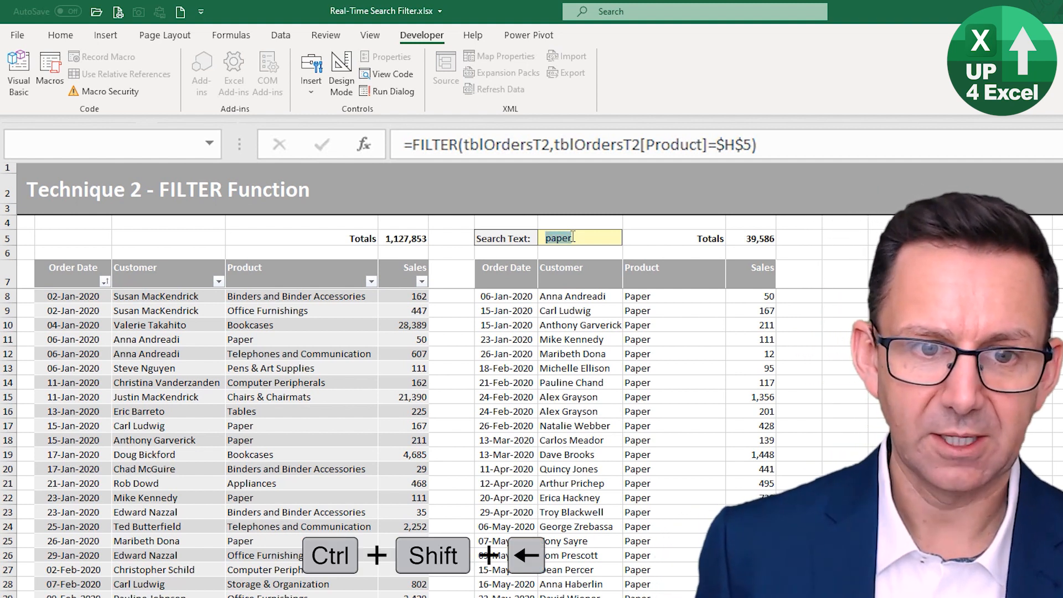
pyautogui.write('tables')
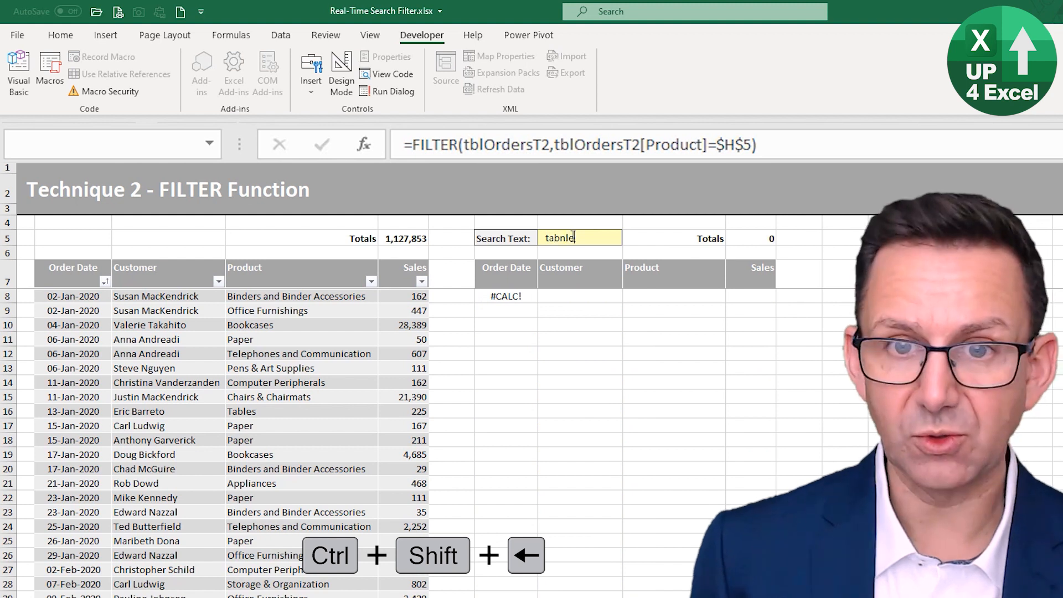
pyautogui.press('BackSpace')
pyautogui.press('BackSpace')
pyautogui.press('BackSpace')
pyautogui.write('les')
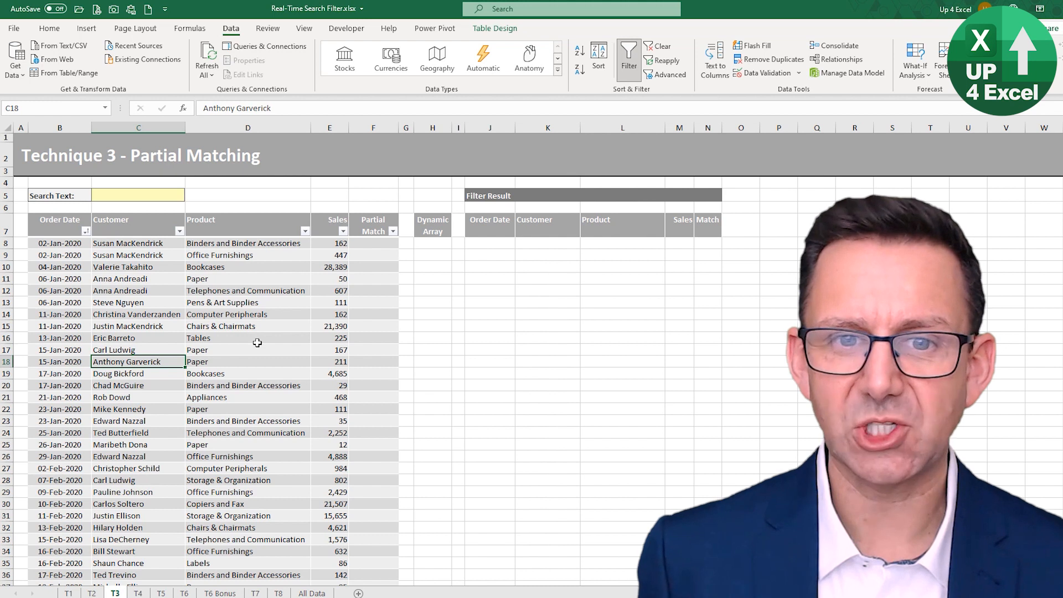
# Enter "an" as the search text on the Technique 3 - Partial Matching sheet.
pyautogui.click(136, 194)
pyautogui.write('a')
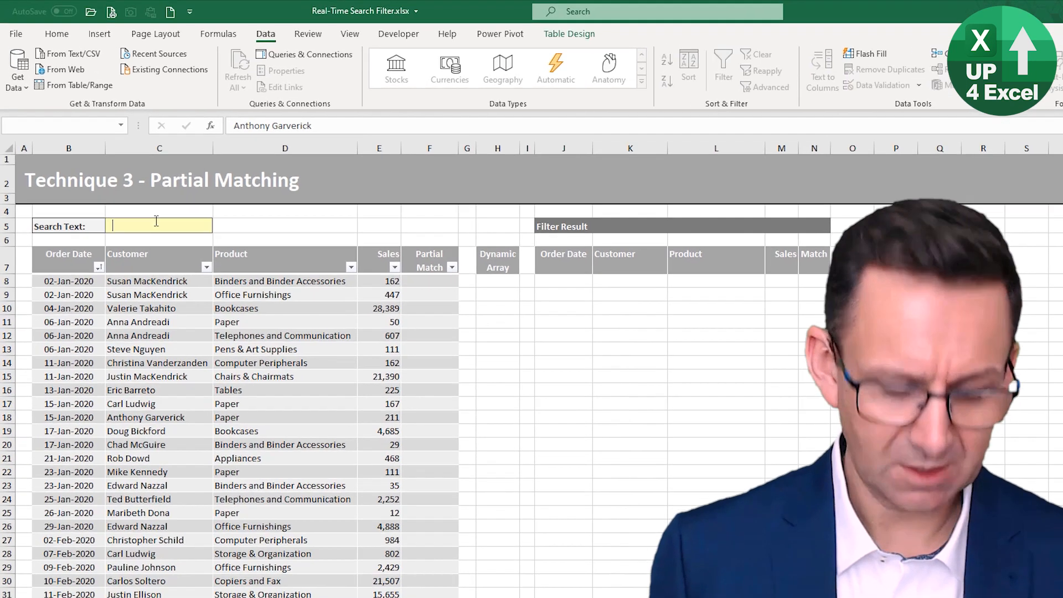
pyautogui.write('n')
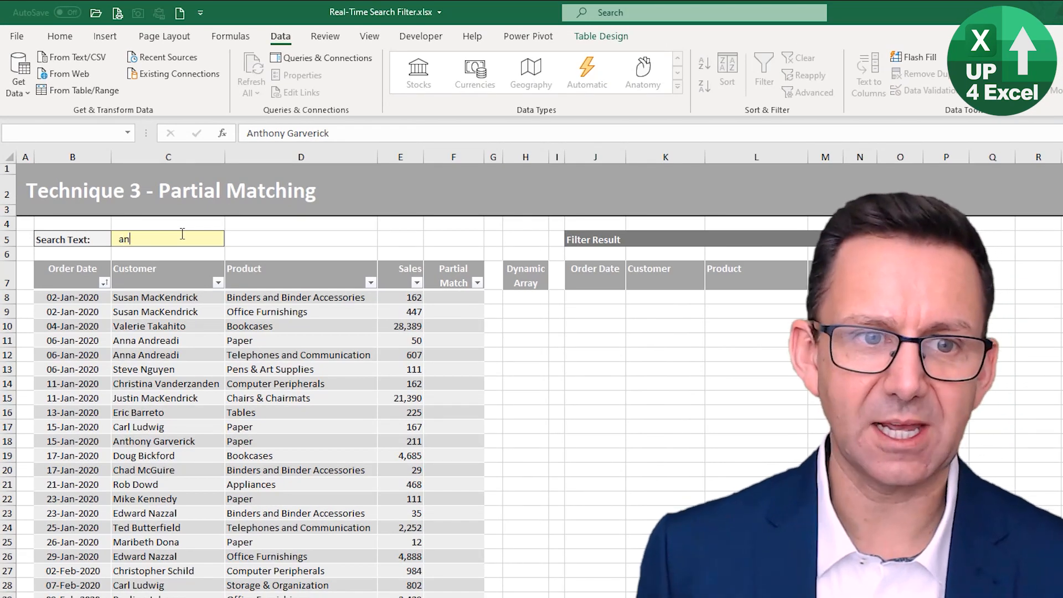
pyautogui.click(283, 242)
# Look over the first cells of the Partial Match, Dynamic Array and Filter Result areas, ending at F8.
pyautogui.click(459, 300)
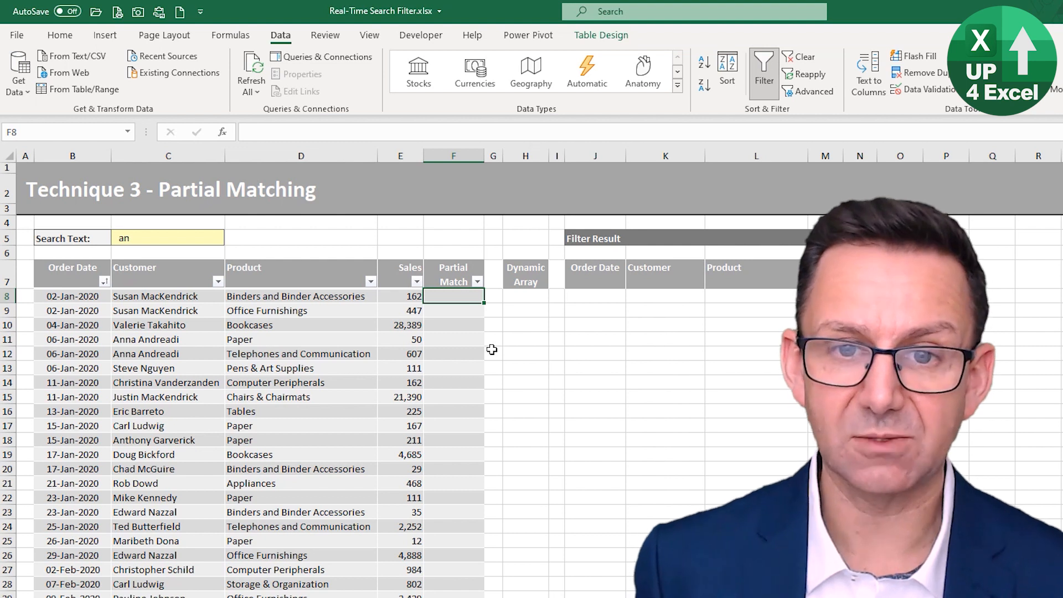
pyautogui.press('Right')
pyautogui.press('Right')
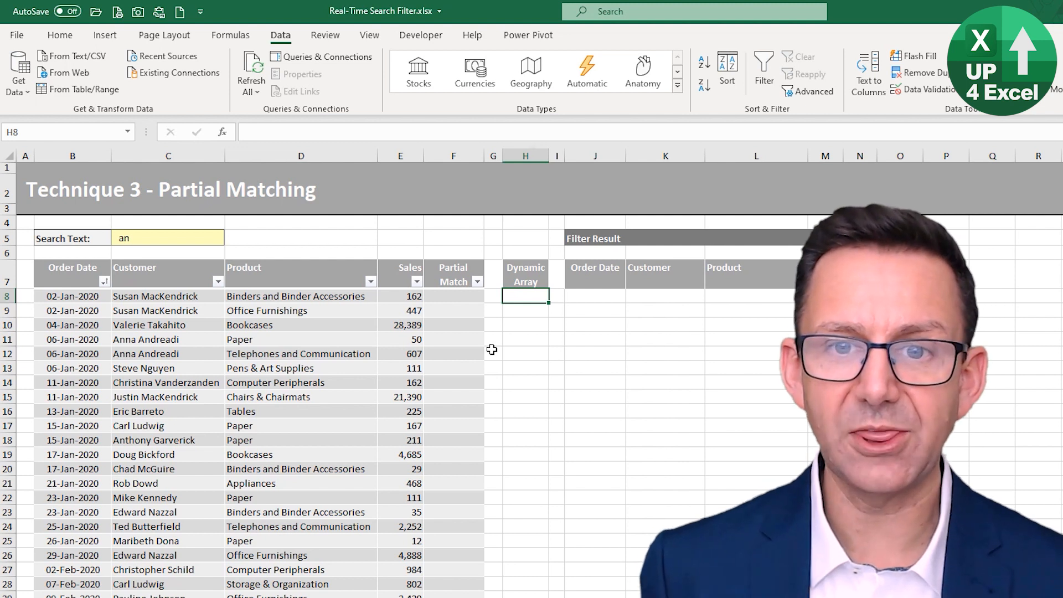
pyautogui.press('Right')
pyautogui.press('Right')
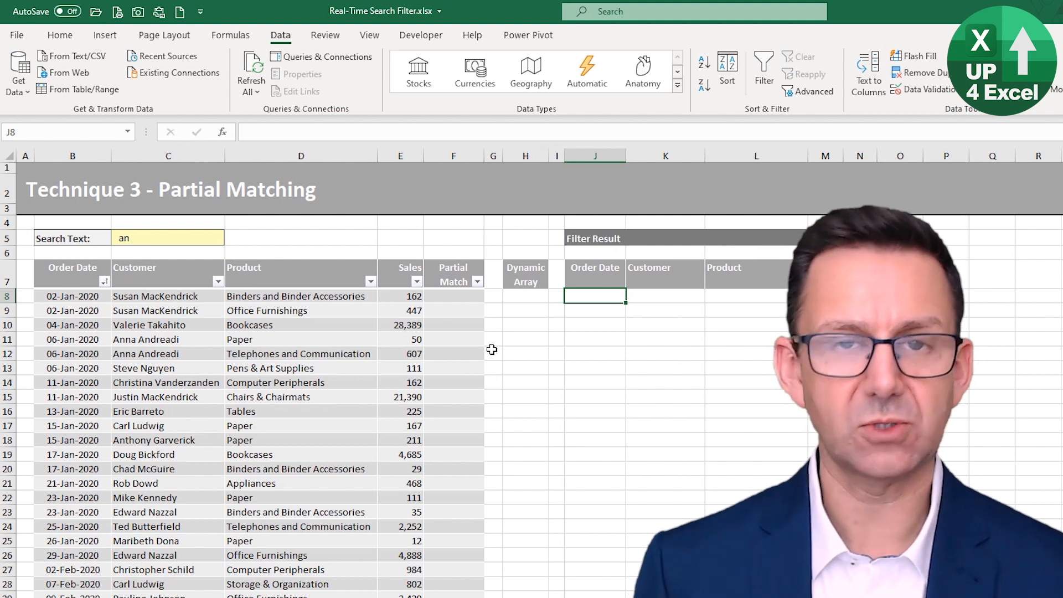
pyautogui.press('Left')
pyautogui.press('Left')
pyautogui.press('Left')
pyautogui.press('Left')
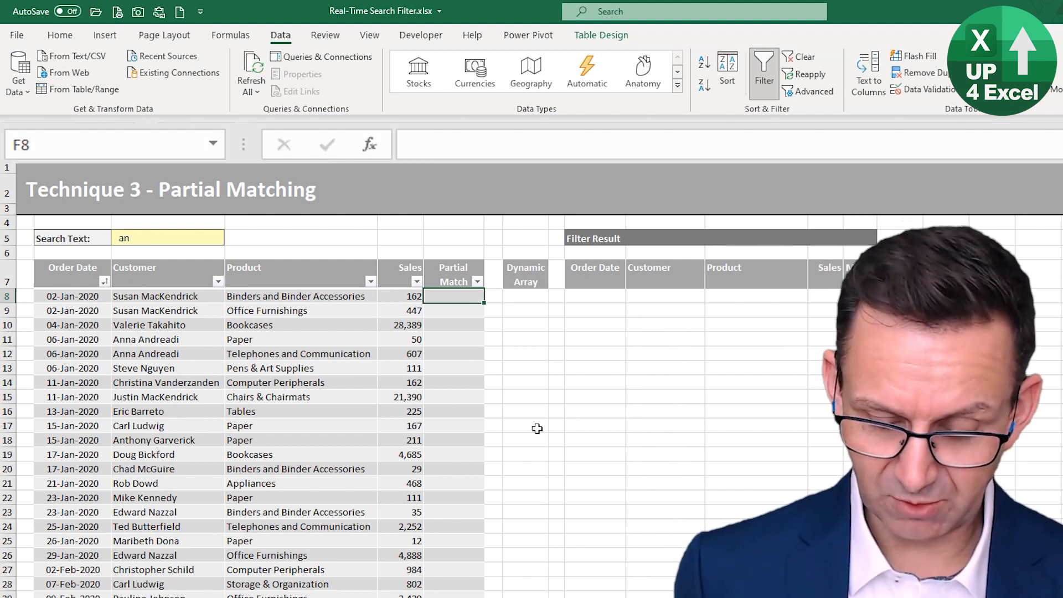
pyautogui.write('=se')
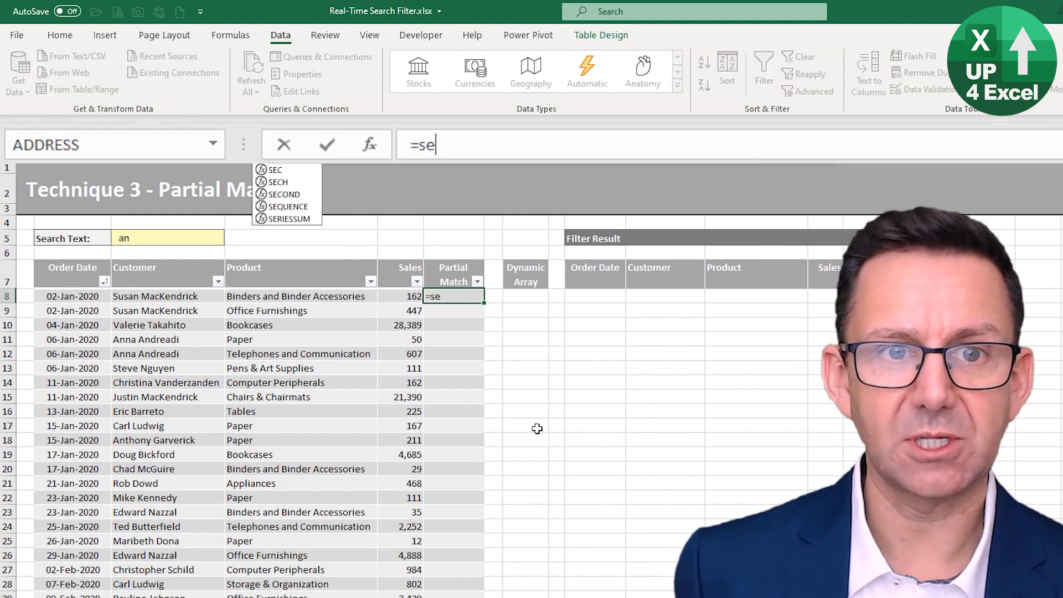
pyautogui.press('Tab')
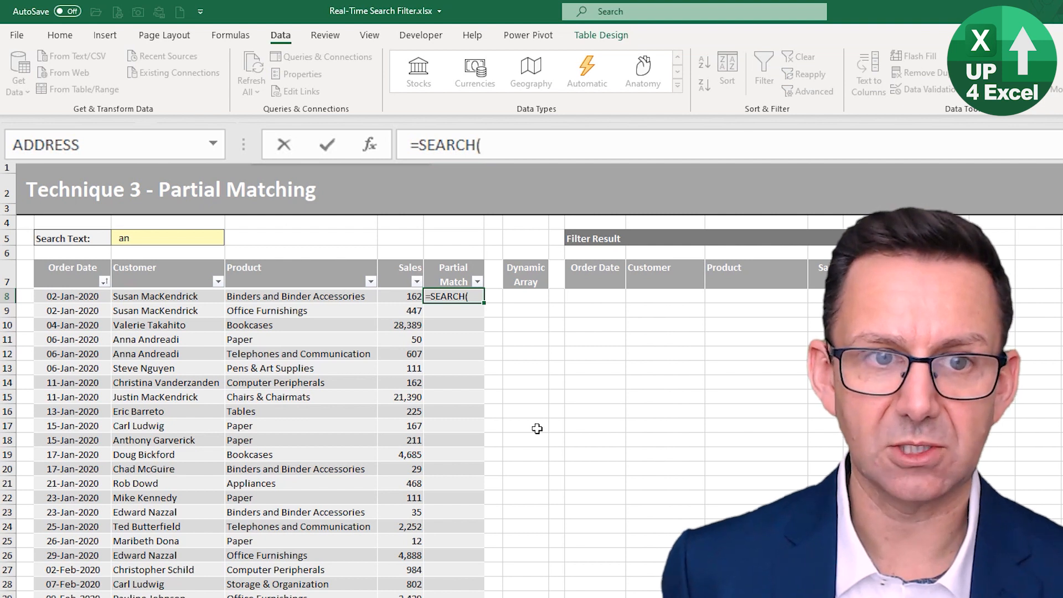
pyautogui.click(305, 238)
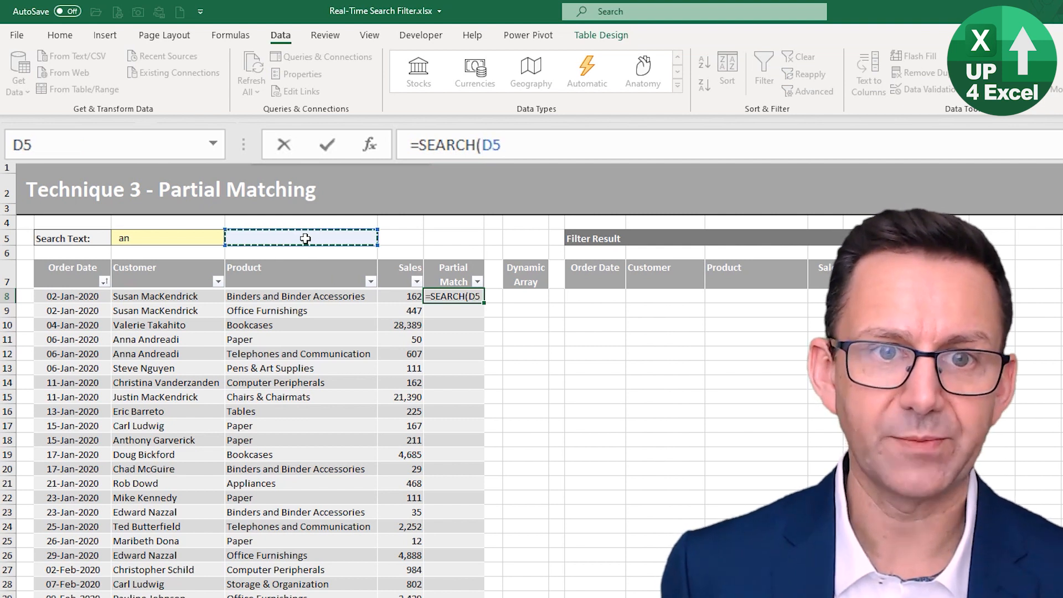
pyautogui.press('Left')
pyautogui.press('F4')
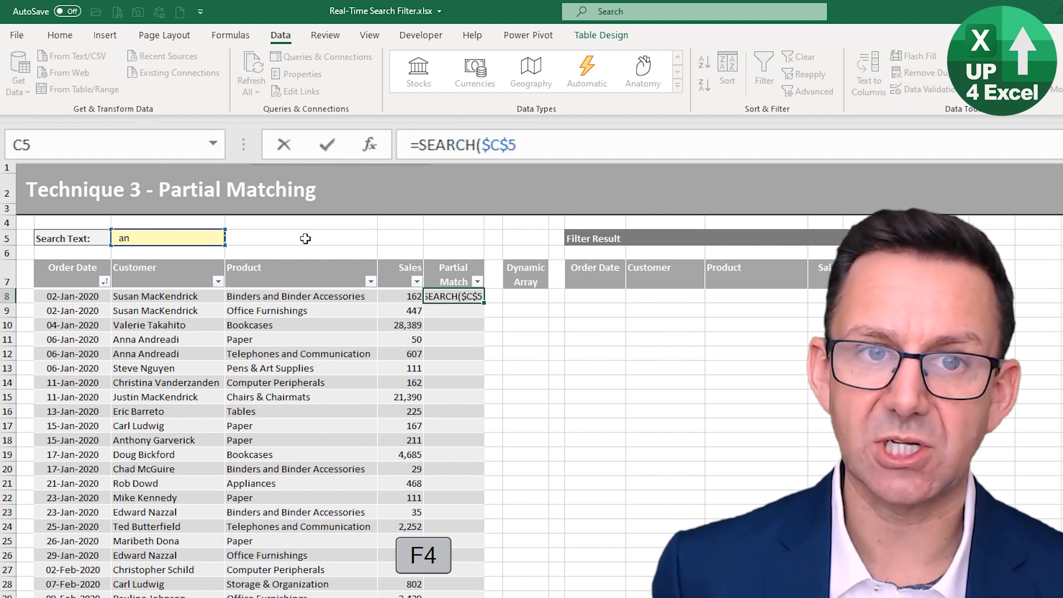
pyautogui.write(',')
pyautogui.press('Left')
pyautogui.press('Left')
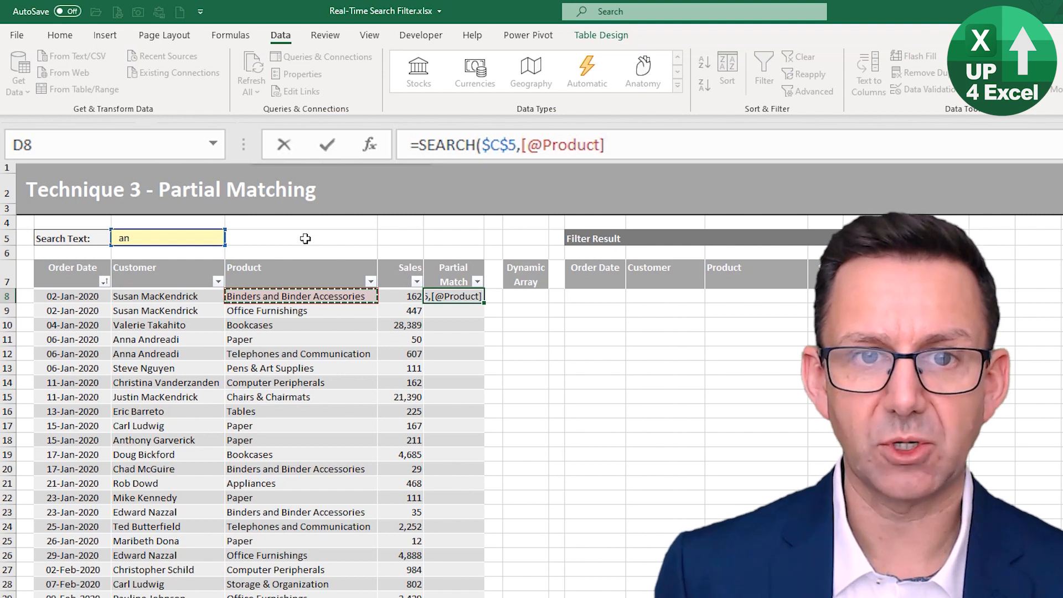
pyautogui.write(')')
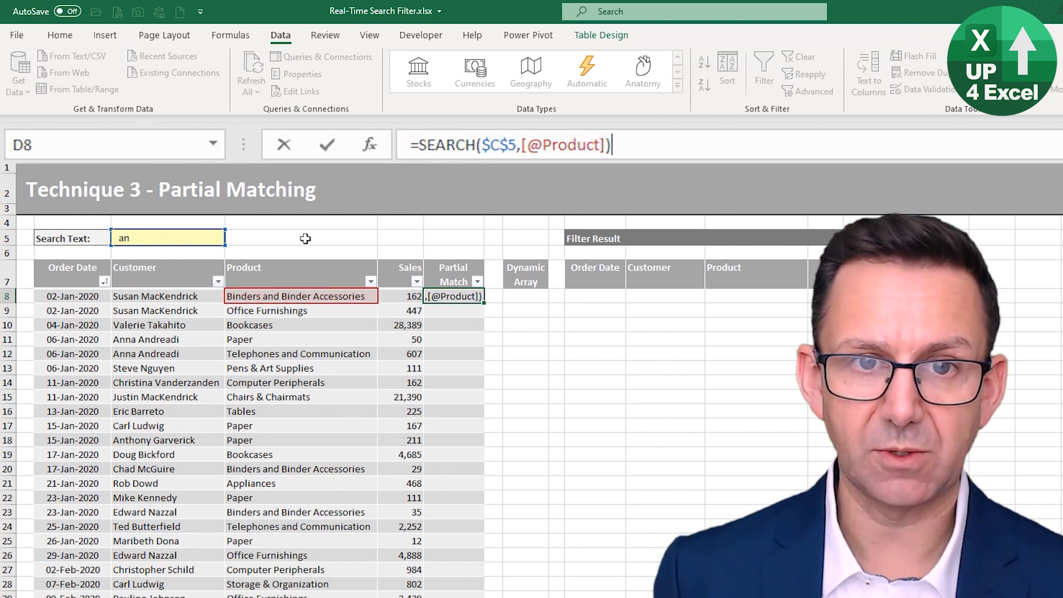
pyautogui.press('Return')
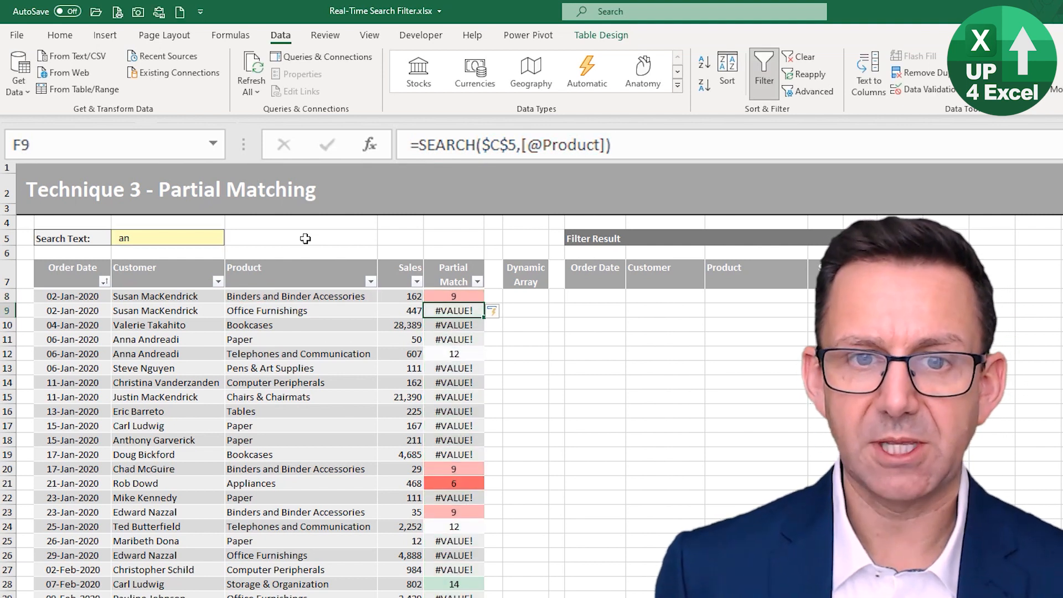
pyautogui.press('Up')
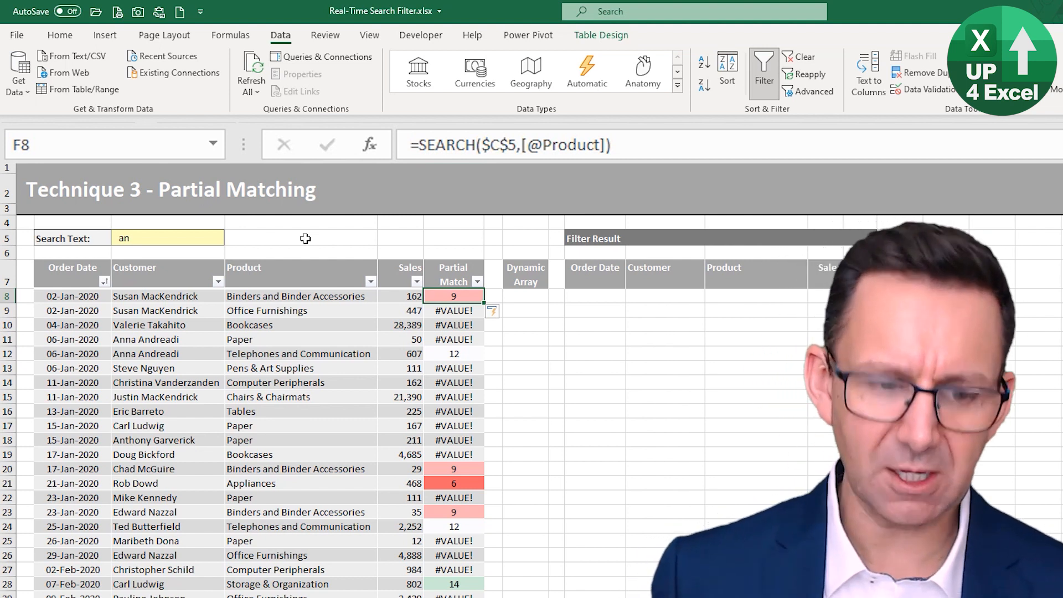
pyautogui.press('F2')
pyautogui.hotkey('ctrl', 'Left')
pyautogui.hotkey('ctrl', 'Left')
pyautogui.hotkey('ctrl', 'Left')
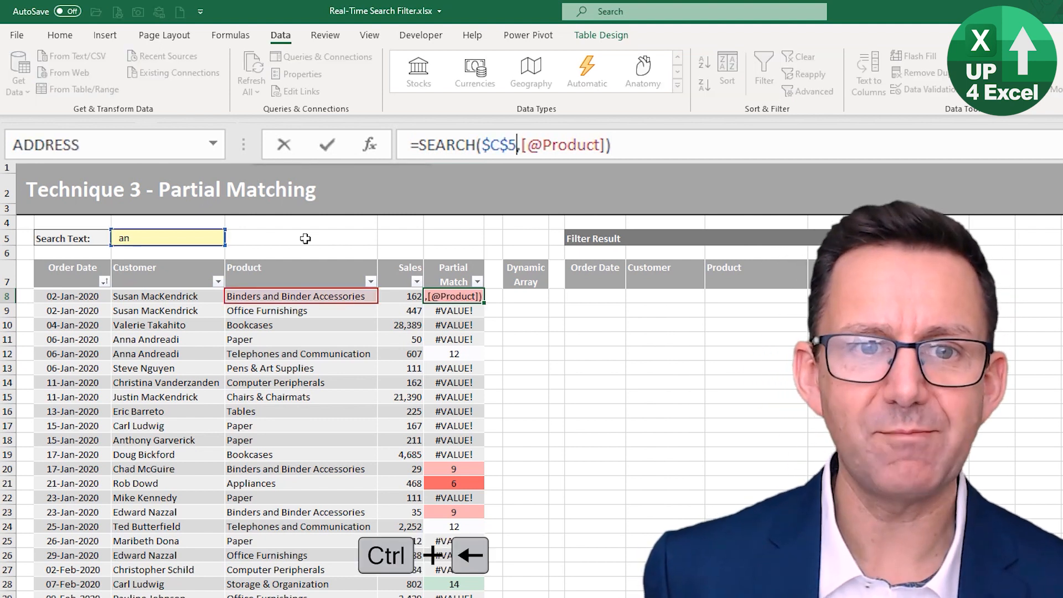
pyautogui.hotkey('ctrl', 'Left')
pyautogui.hotkey('ctrl', 'Left')
pyautogui.write('isn')
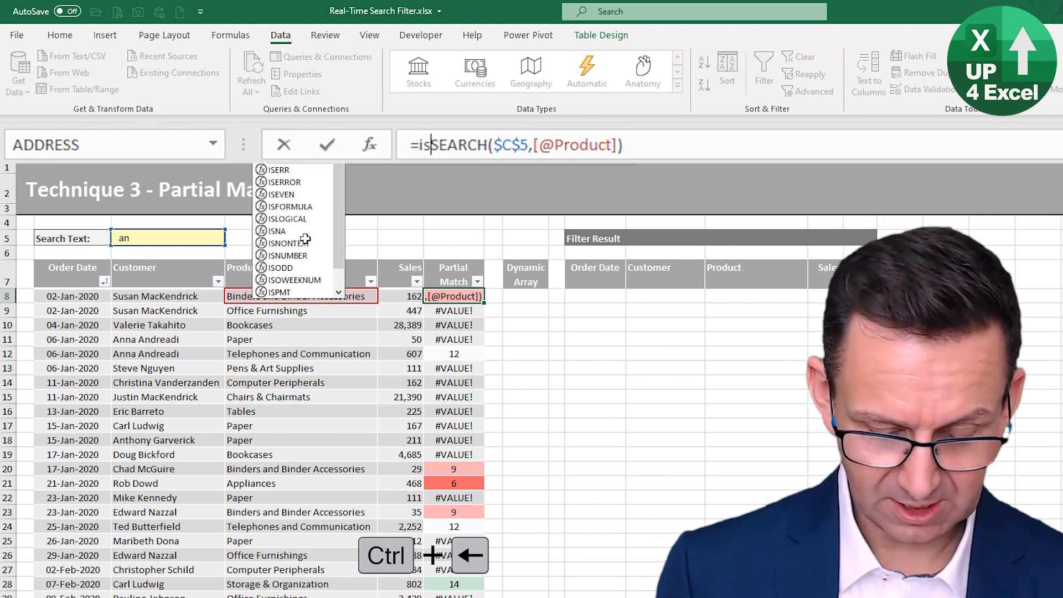
pyautogui.write('u')
pyautogui.press('Tab')
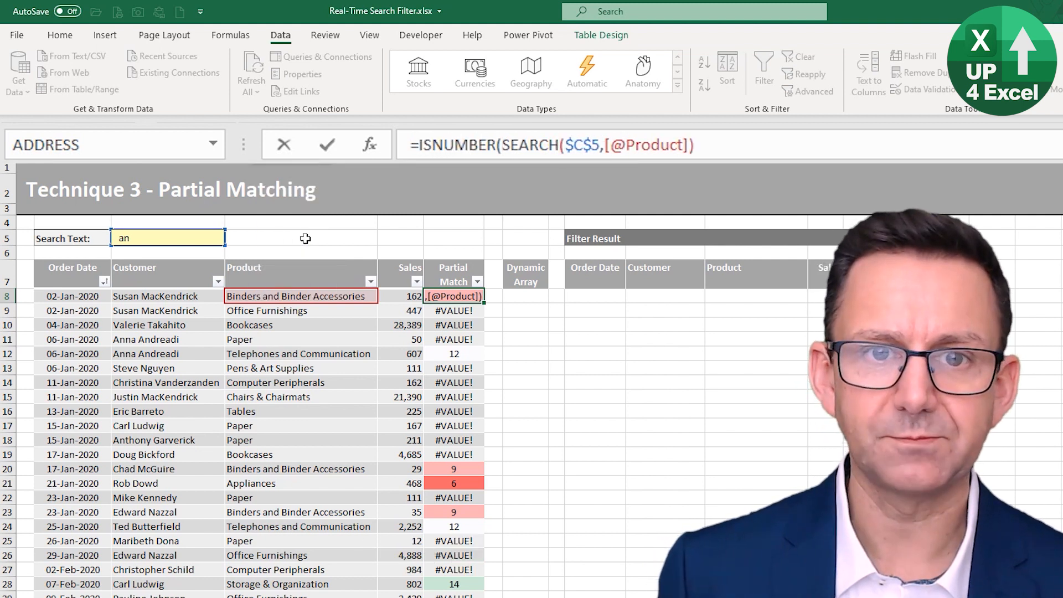
pyautogui.press('End')
pyautogui.write(')')
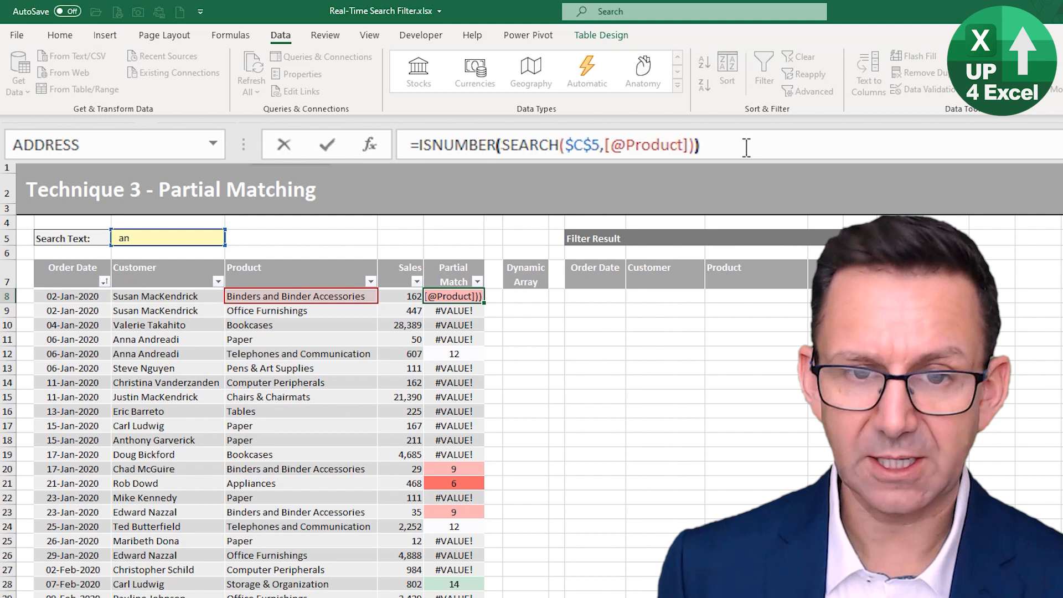
pyautogui.press('Return')
pyautogui.press('Up')
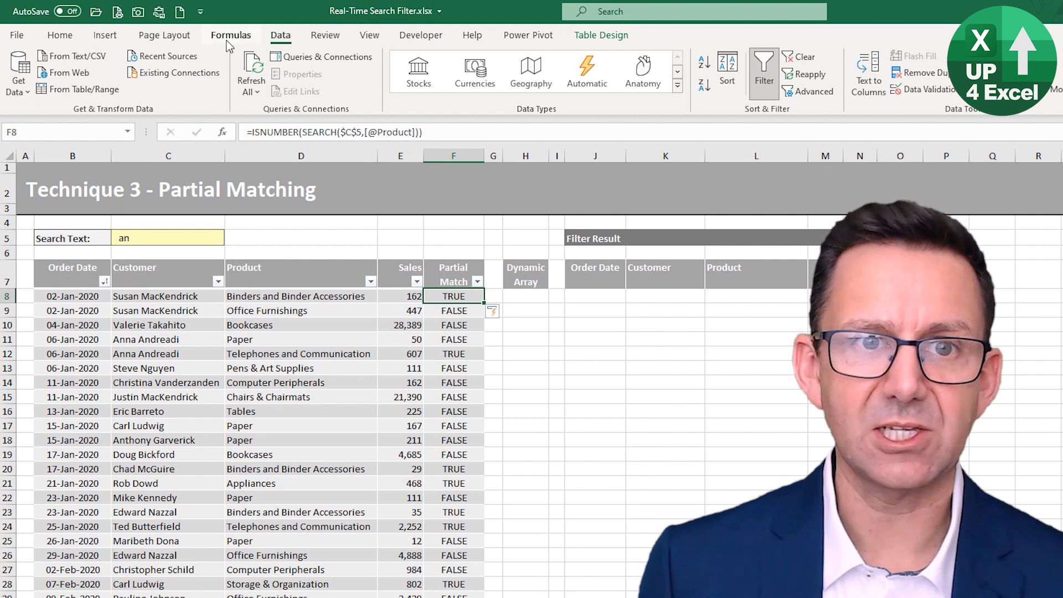
# Look at the Color Scales choices of Conditional Formatting for cell F8 without applying any.
pyautogui.click(61, 36)
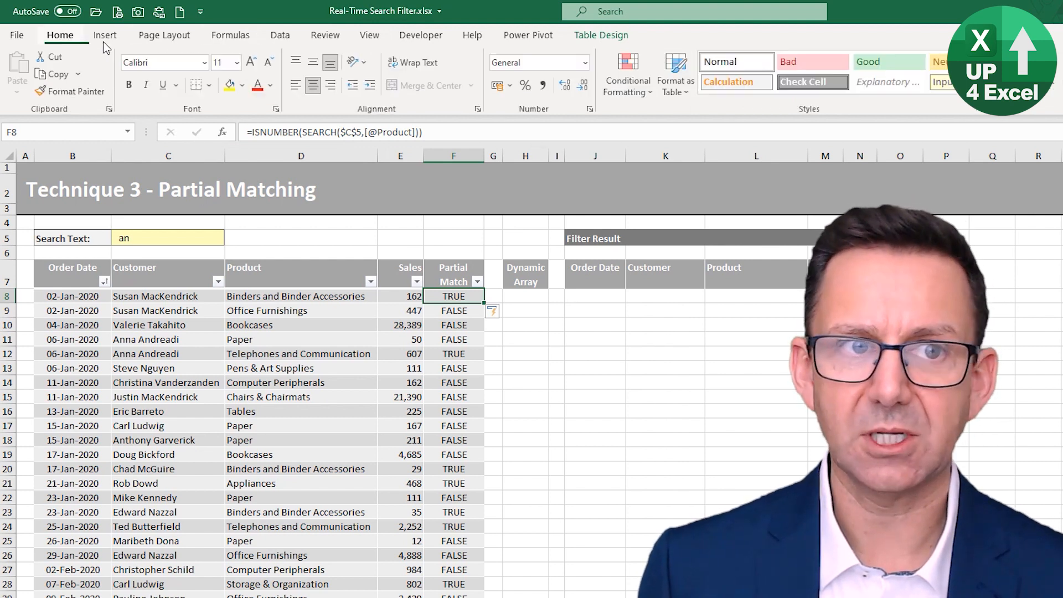
pyautogui.click(516, 92)
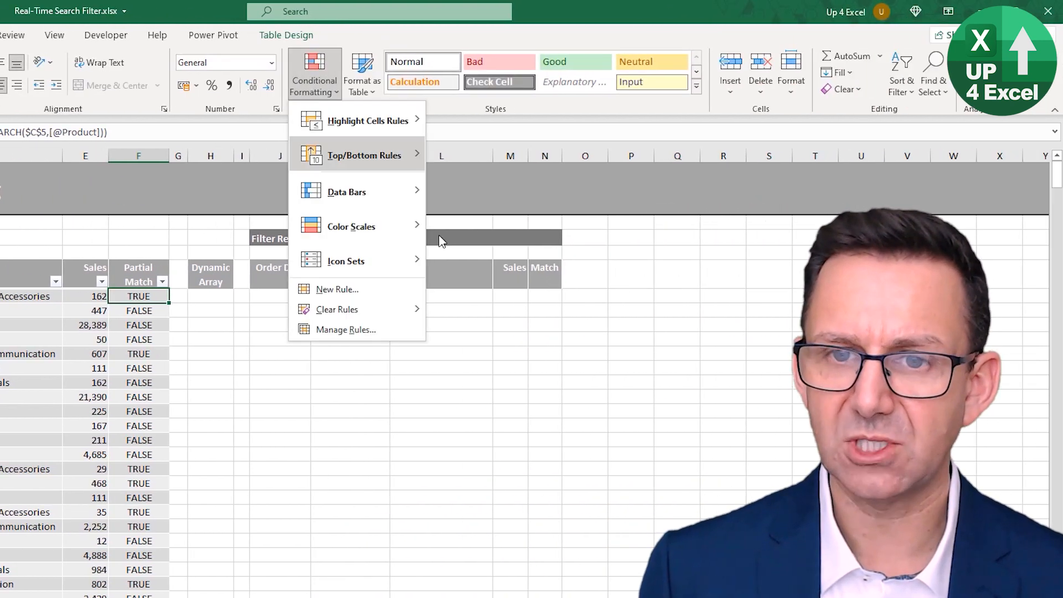
pyautogui.moveTo(391, 227)
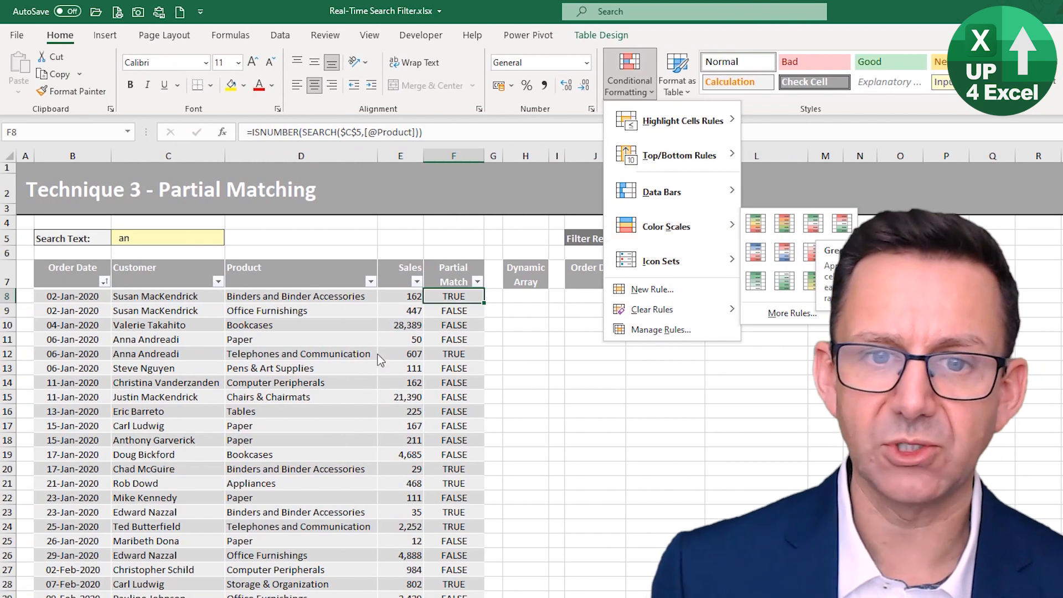
pyautogui.click(142, 303)
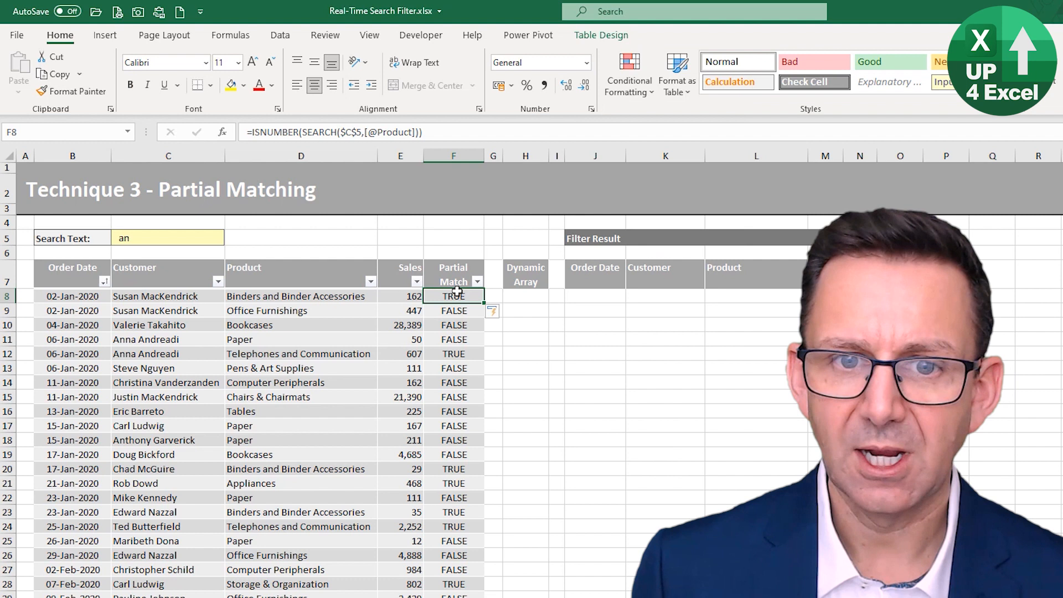
# Convert the Partial Match results to numbers by adding a double minus before ISNUMBER in the F8 formula.
pyautogui.click(252, 132)
pyautogui.write('--')
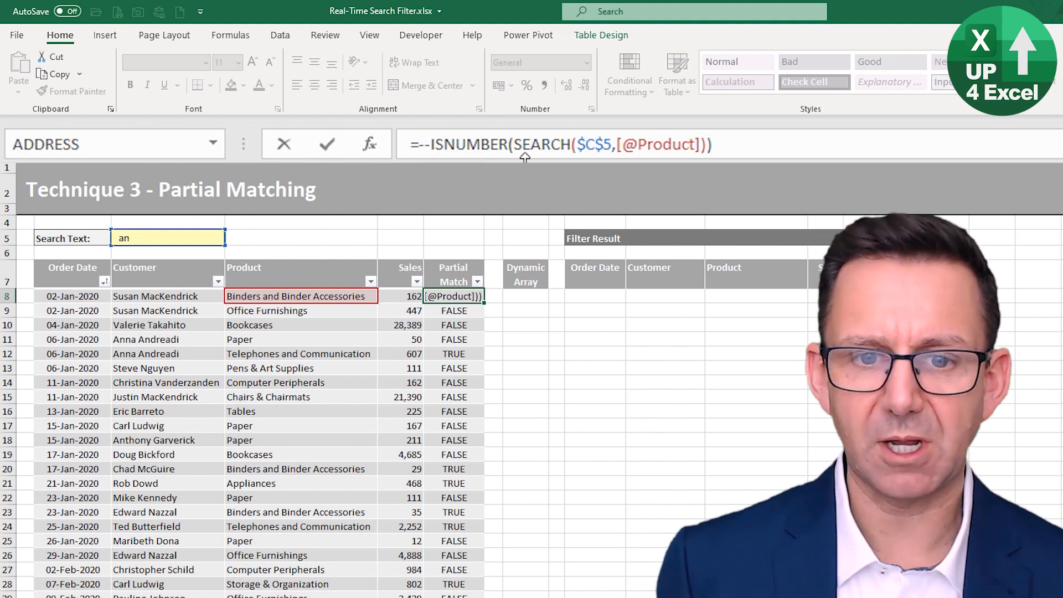
pyautogui.press('Return')
pyautogui.press('Up')
pyautogui.press('Down')
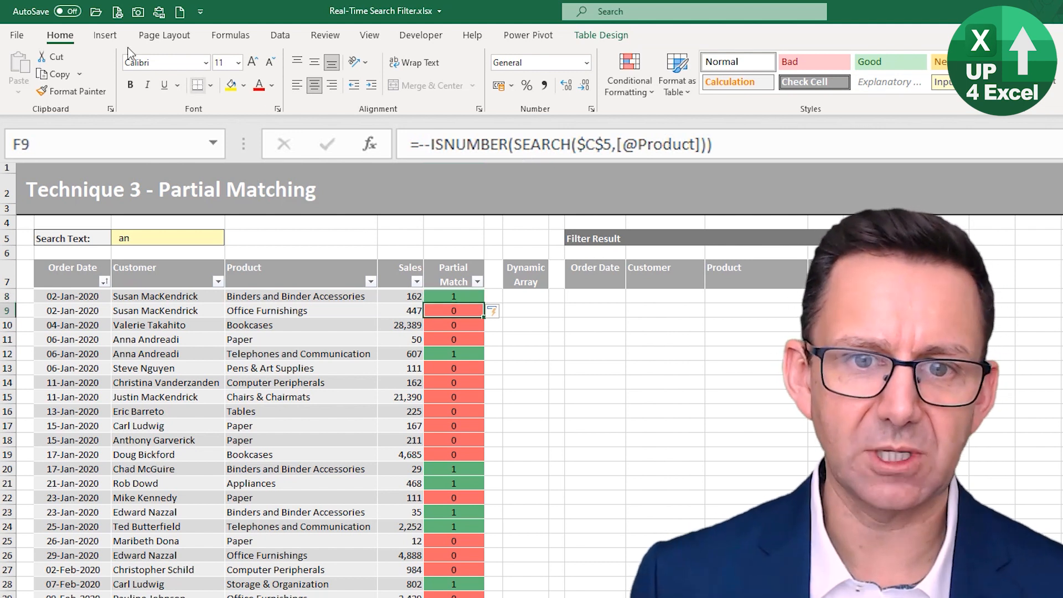
# Test the Partial Match column by changing the search text to "boo" and to "pap".
pyautogui.doubleClick(180, 247)
pyautogui.hotkey('ctrl', 'shift', 'Left')
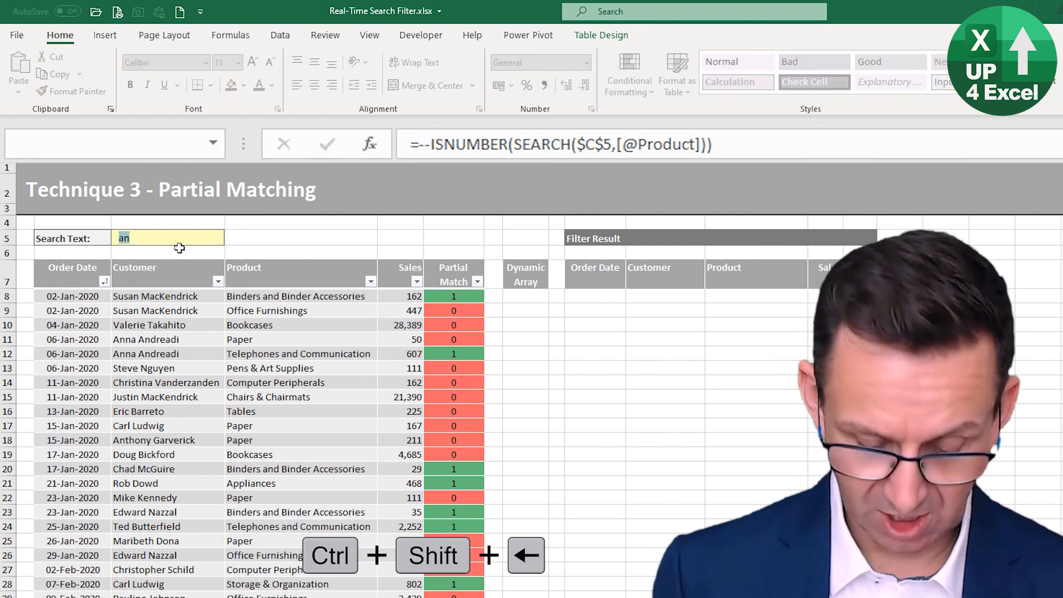
pyautogui.write('boo')
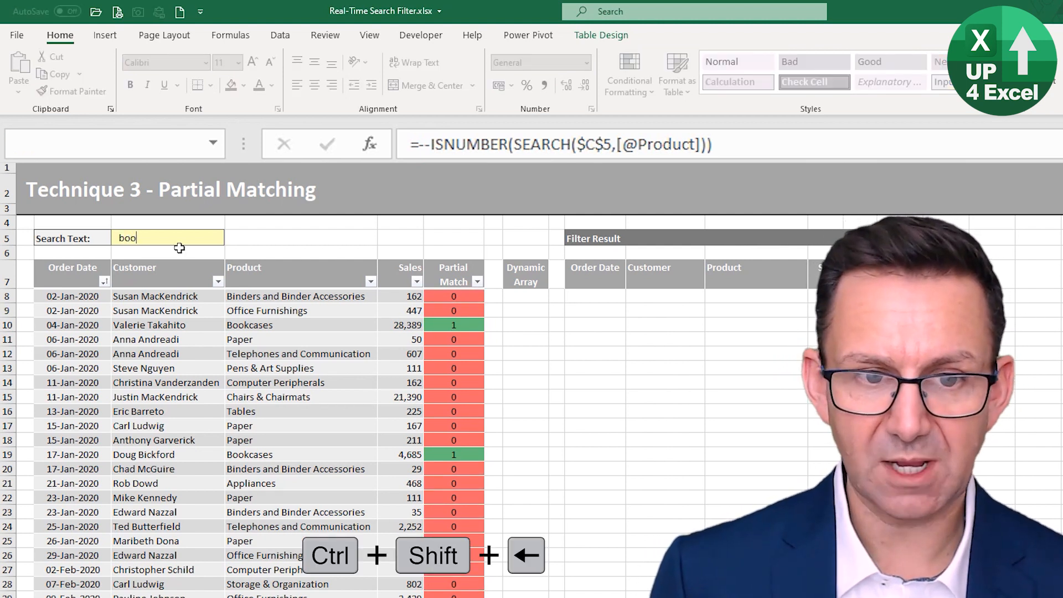
pyautogui.press('BackSpace')
pyautogui.press('BackSpace')
pyautogui.press('BackSpace')
pyautogui.write('p')
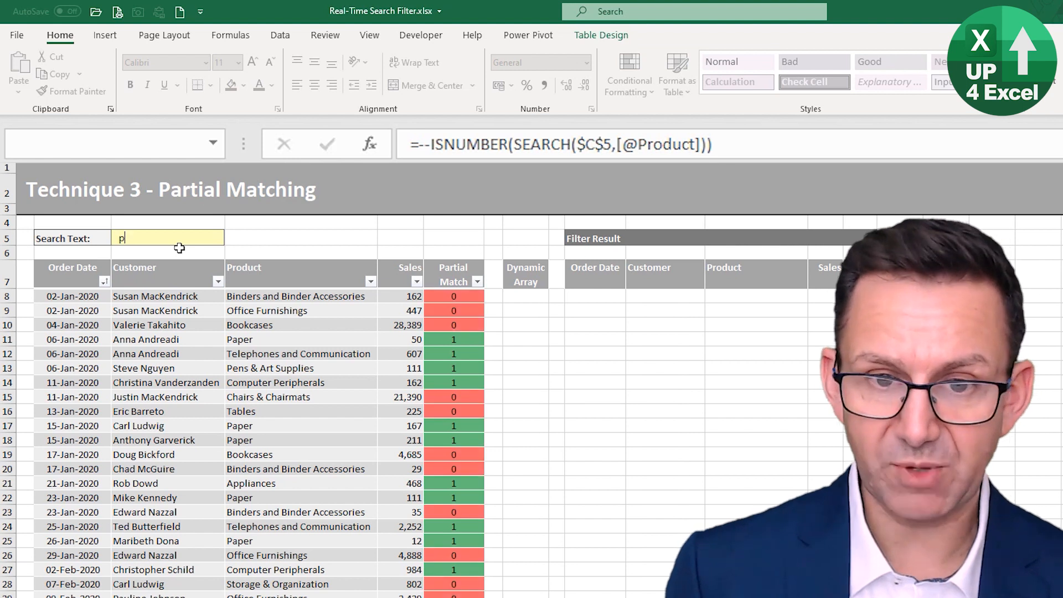
pyautogui.write('a')
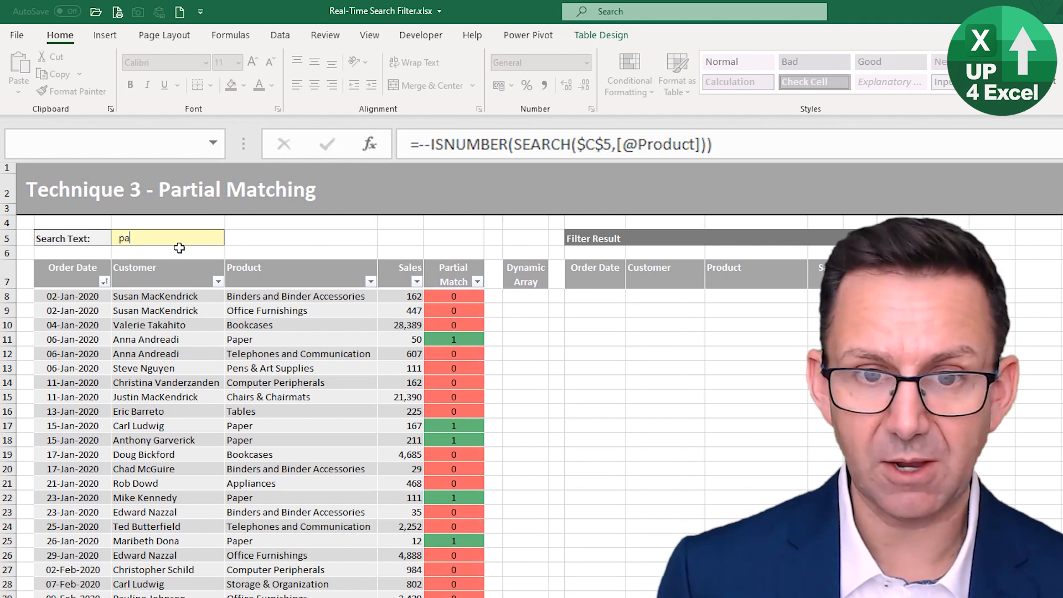
pyautogui.write('p')
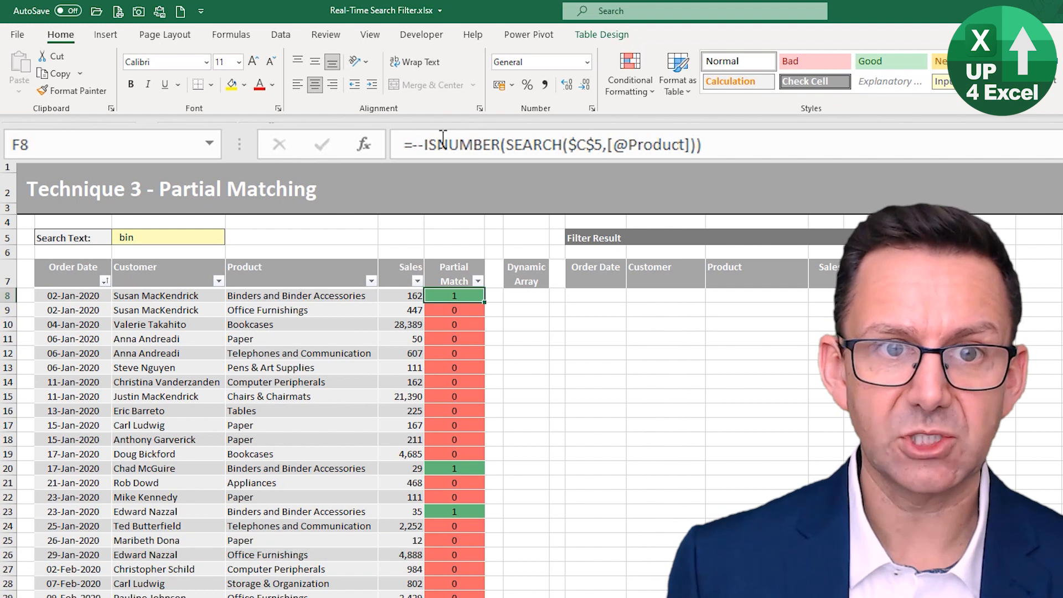
pyautogui.moveTo(425, 143); pyautogui.dragTo(546, 115)
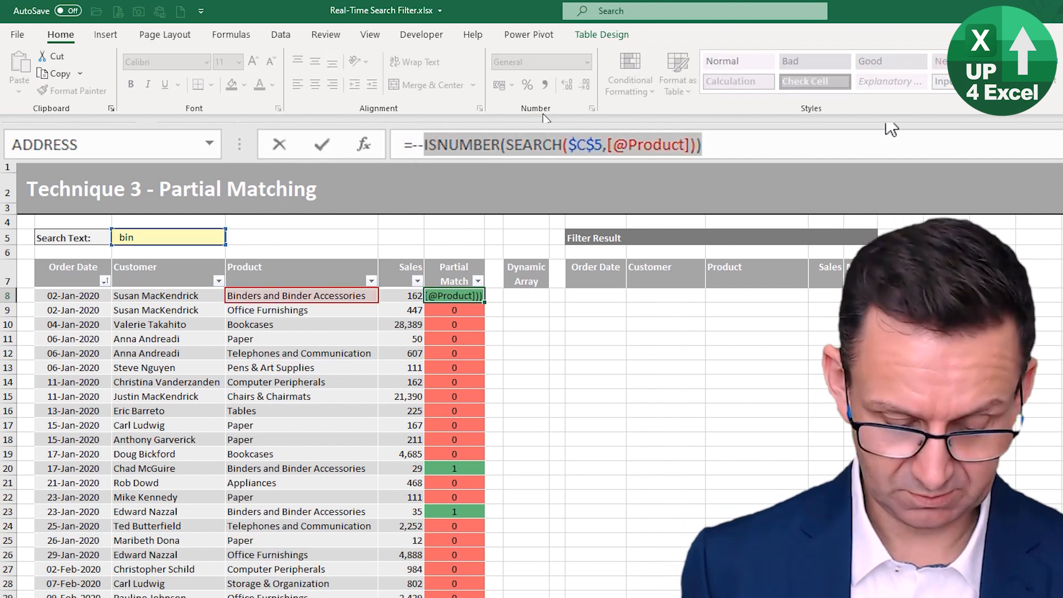
pyautogui.hotkey('ctrl', 'c')
pyautogui.press('Return')
pyautogui.press('Up')
pyautogui.press('Right')
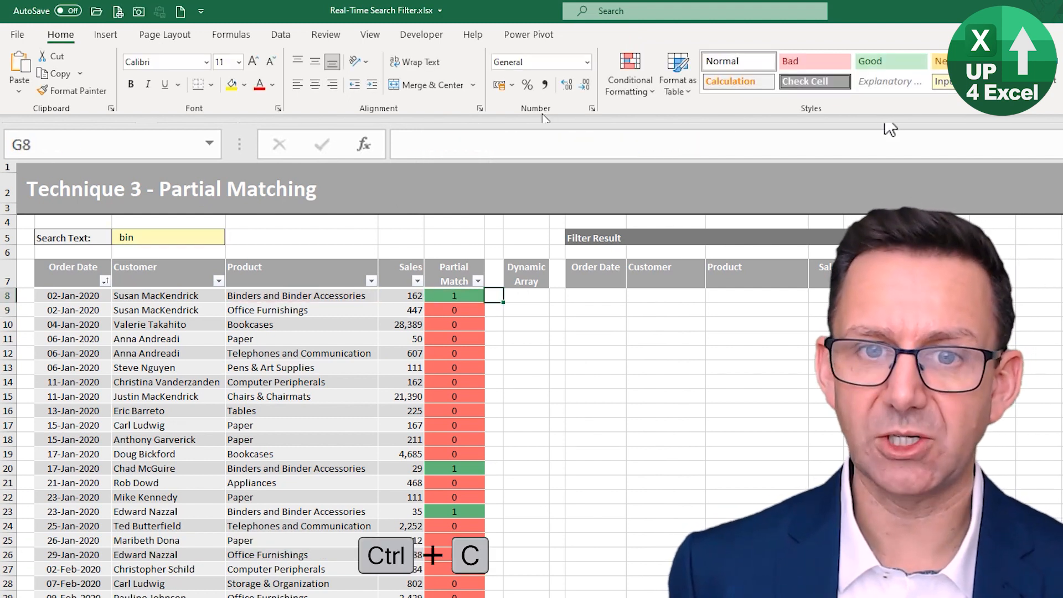
pyautogui.write('=')
pyautogui.hotkey('ctrl', 'v')
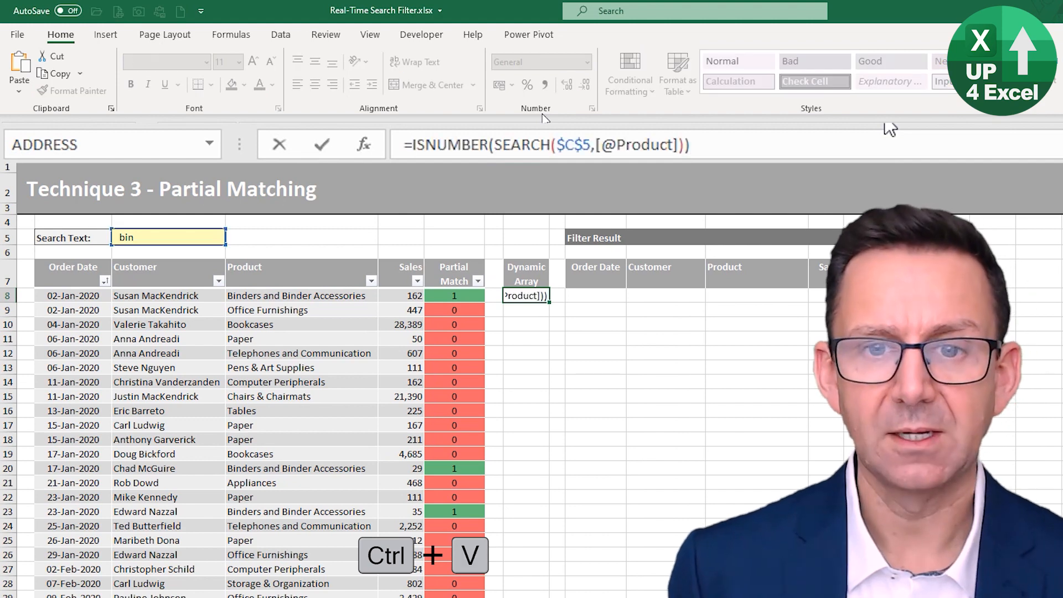
pyautogui.press('Return')
pyautogui.press('Return')
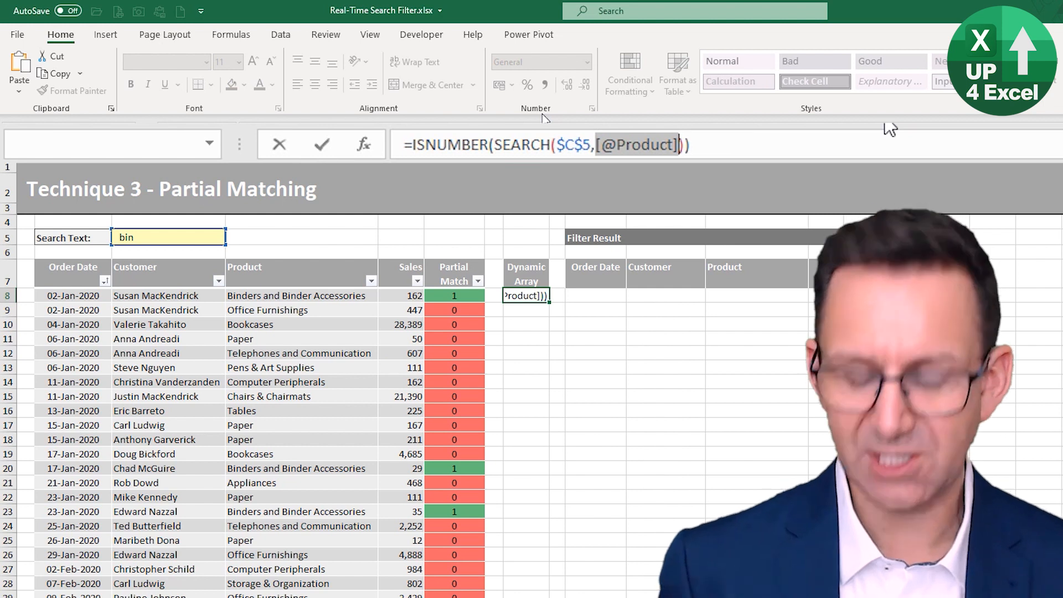
pyautogui.press('Delete')
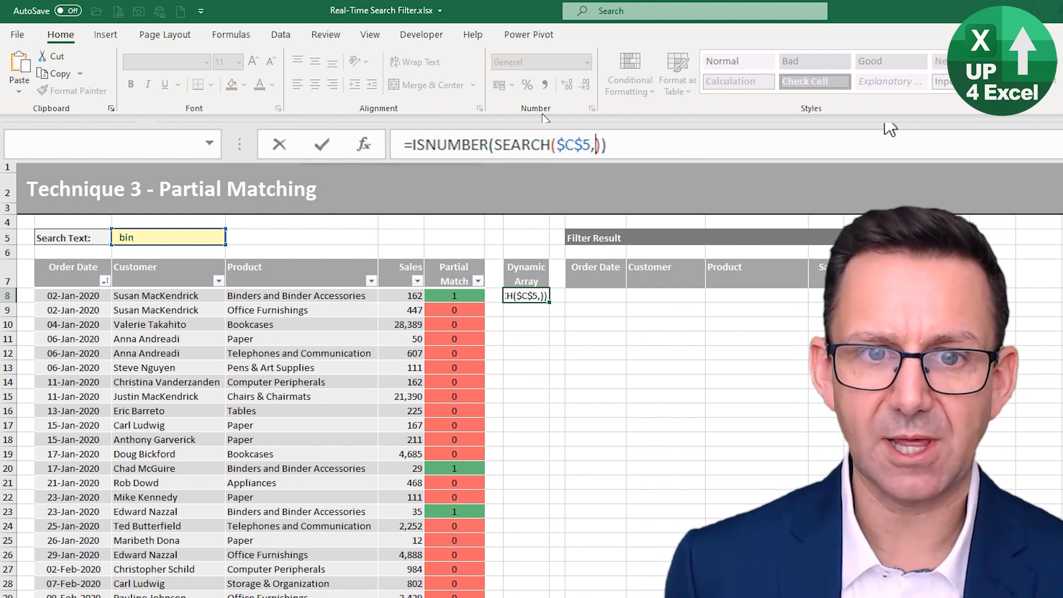
pyautogui.click(338, 261)
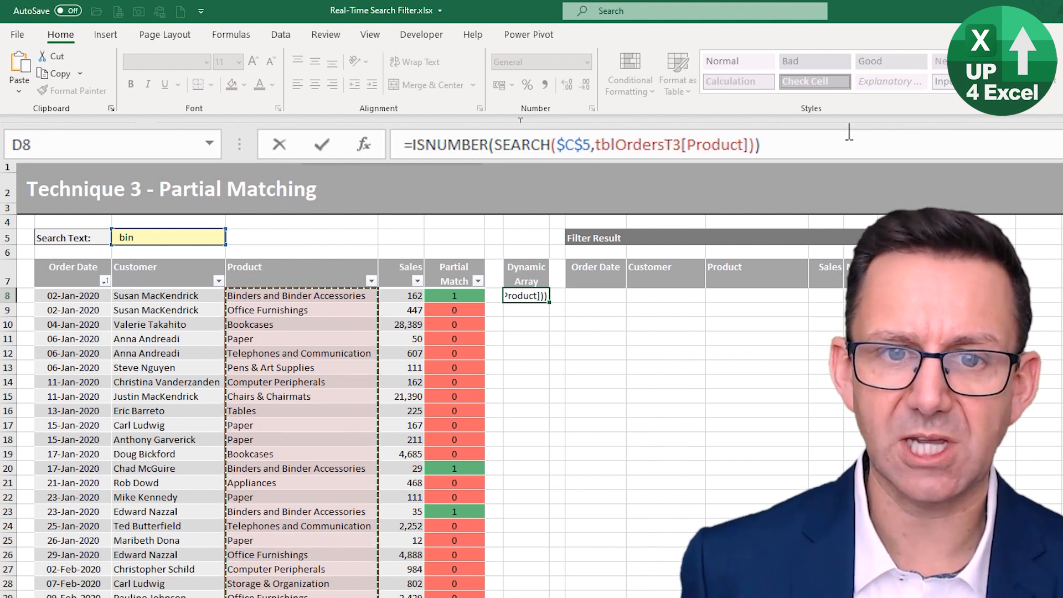
pyautogui.press('Return')
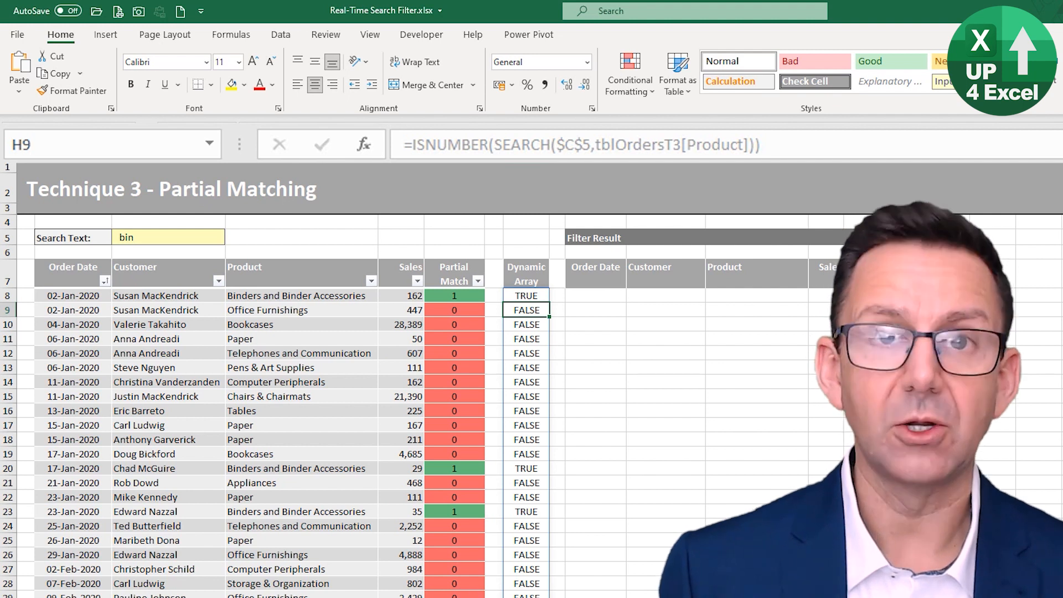
# Copy the ISNUMBER(SEARCH($C$5,tblOrdersT3[Product])) expression out of the H8 formula and go to J8 under Filter Result.
pyautogui.click(526, 296)
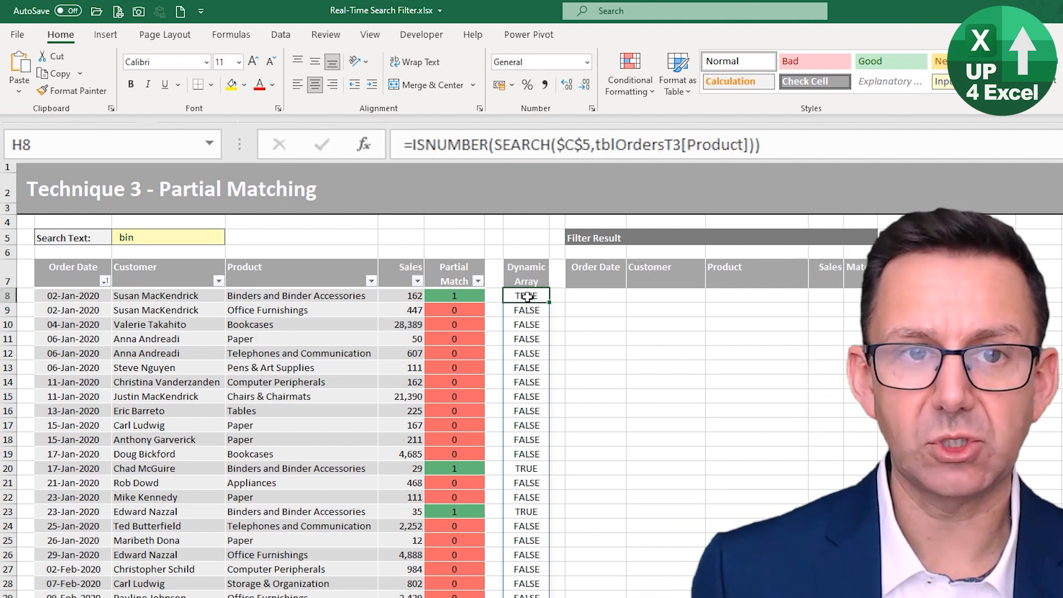
pyautogui.moveTo(410, 145); pyautogui.dragTo(920, 144)
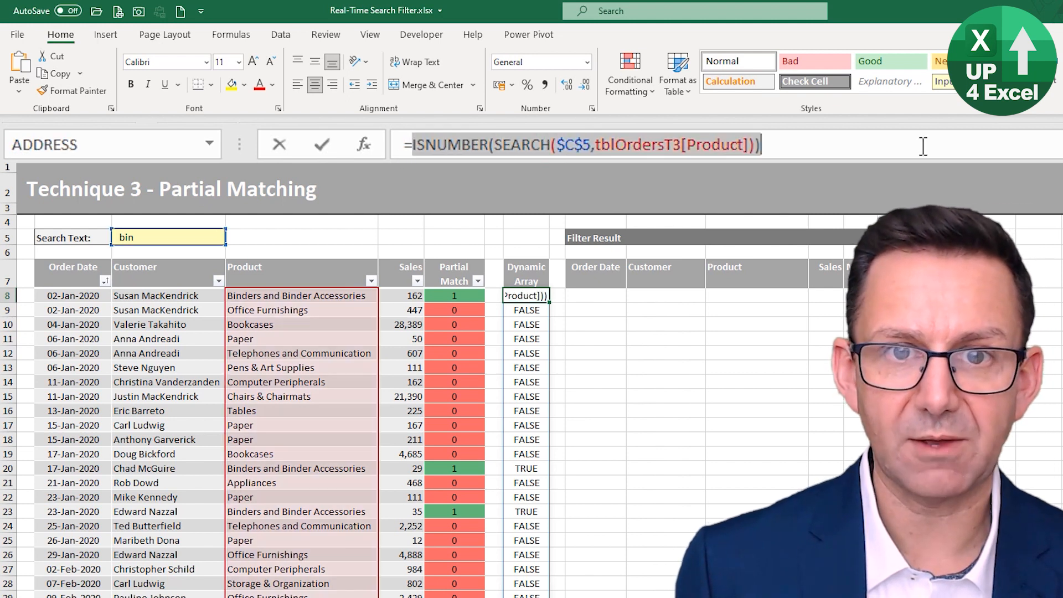
pyautogui.hotkey('ctrl', 'c')
pyautogui.press('Return')
pyautogui.press('Up')
pyautogui.press('Right')
pyautogui.press('Right')
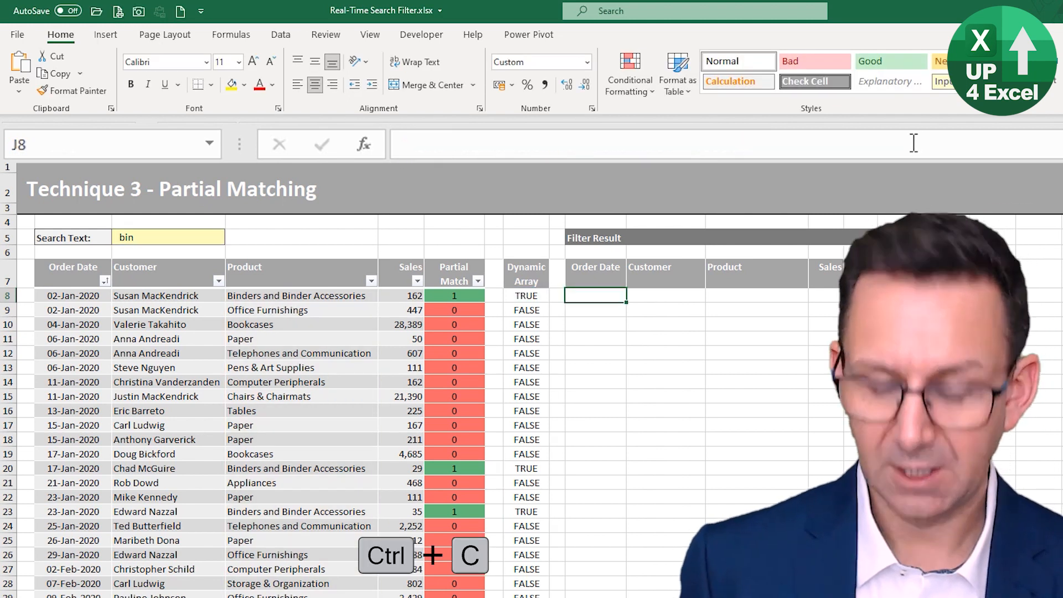
# Enter =FILTER(tblOrdersT3,ISNUMBER(SEARCH($C$5,tblOrdersT3[Product]))) in J8, reusing the copied expression as the filter condition.
pyautogui.write('=FIL')
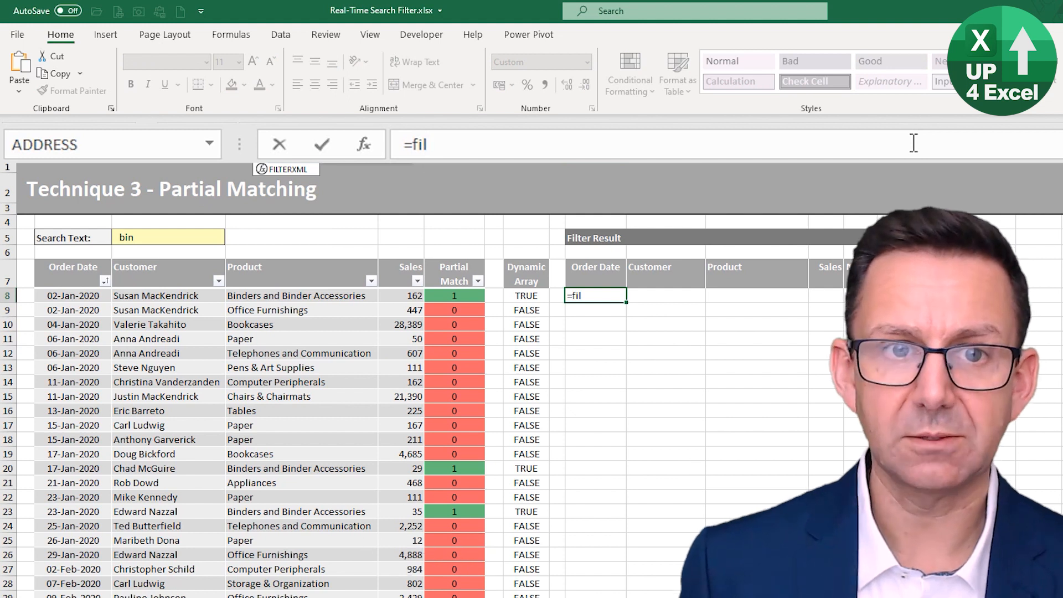
pyautogui.press('Tab')
pyautogui.moveTo(76, 256); pyautogui.dragTo(446, 271)
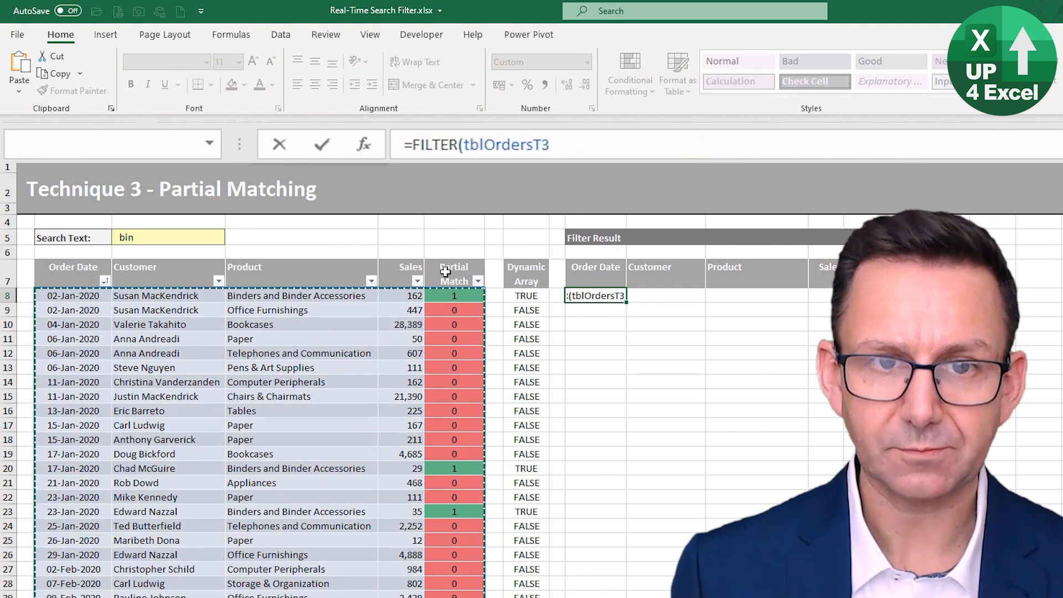
pyautogui.write(',')
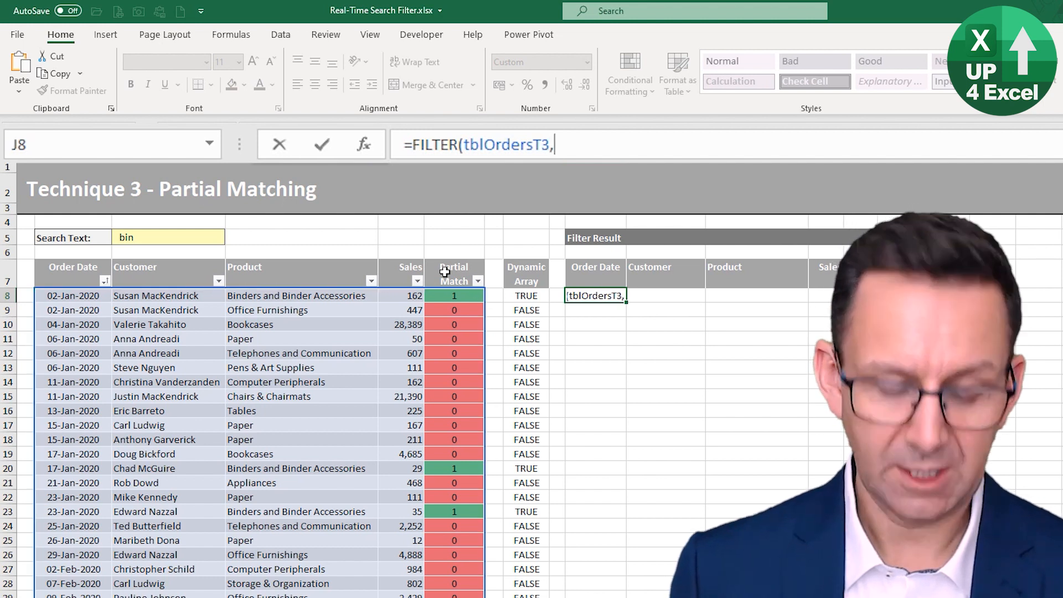
pyautogui.hotkey('ctrl', 'v')
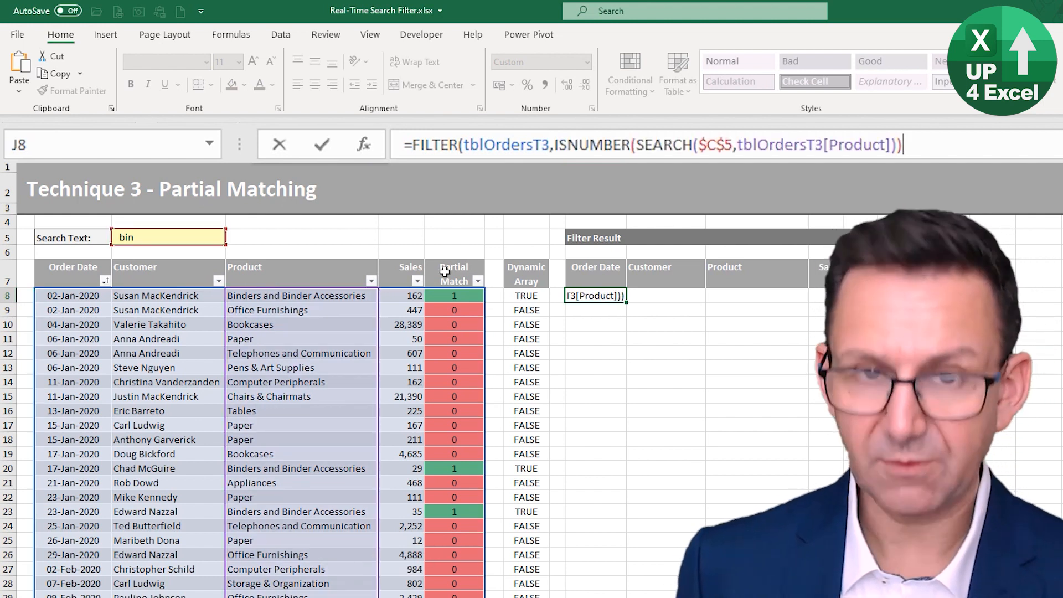
pyautogui.write(')')
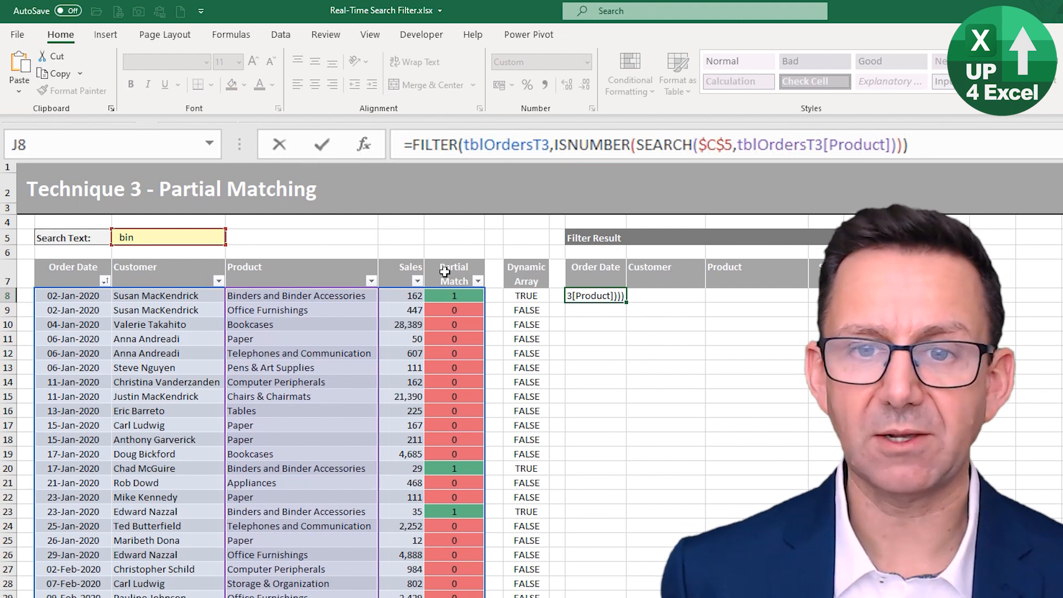
pyautogui.press('Return')
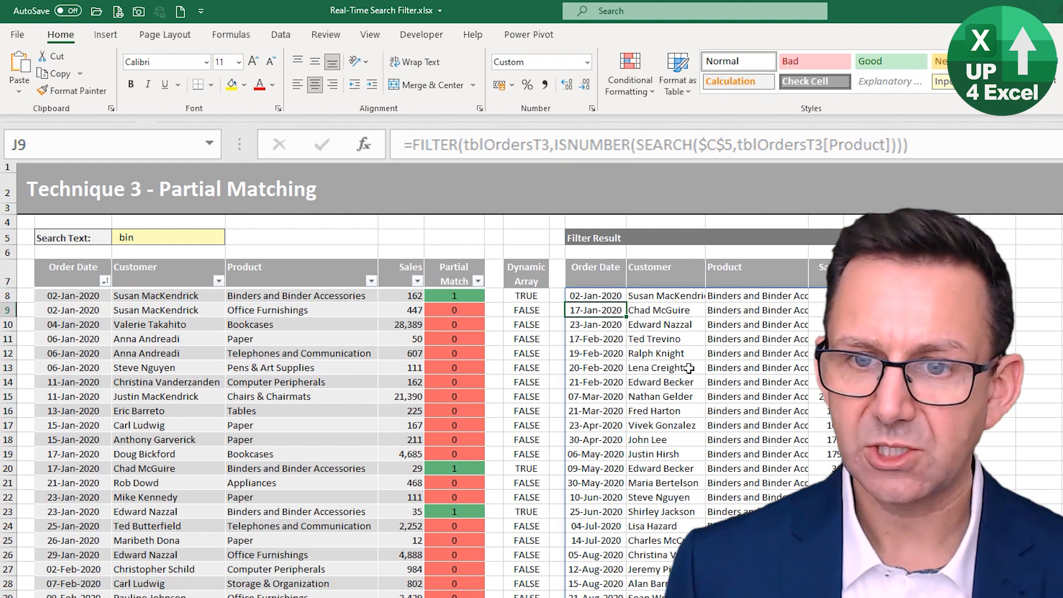
# Test the live partial-match filter by changing the search text to "pa" and to "pen".
pyautogui.doubleClick(157, 236)
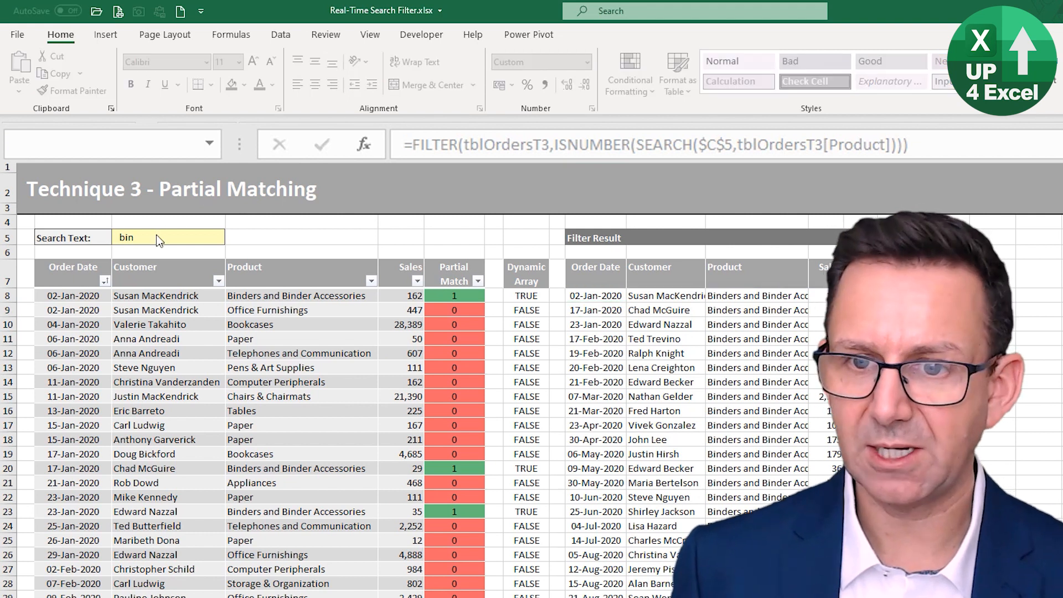
pyautogui.hotkey('ctrl', 'shift', 'Left')
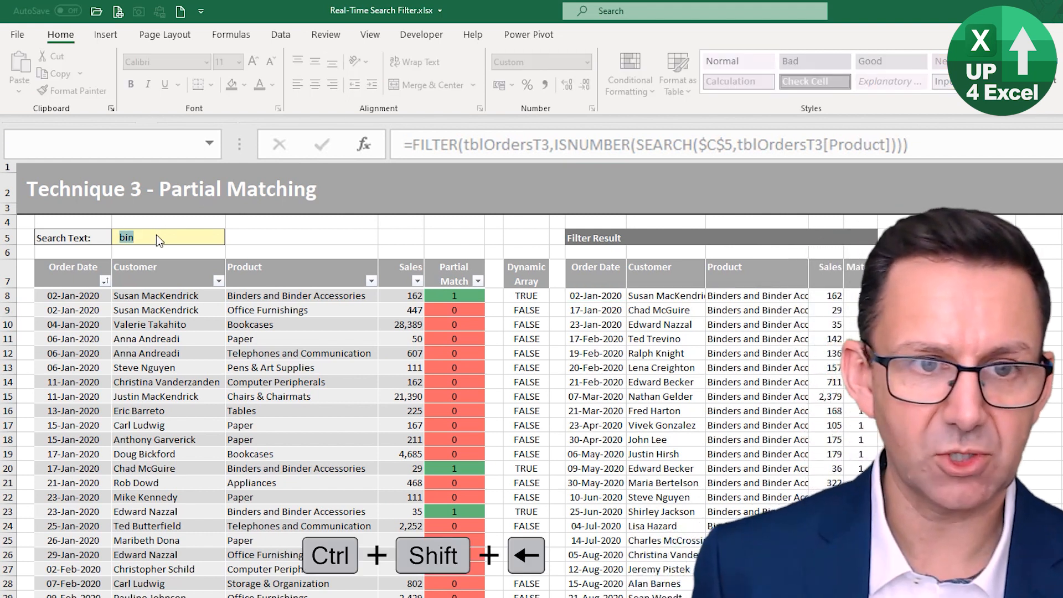
pyautogui.write('p')
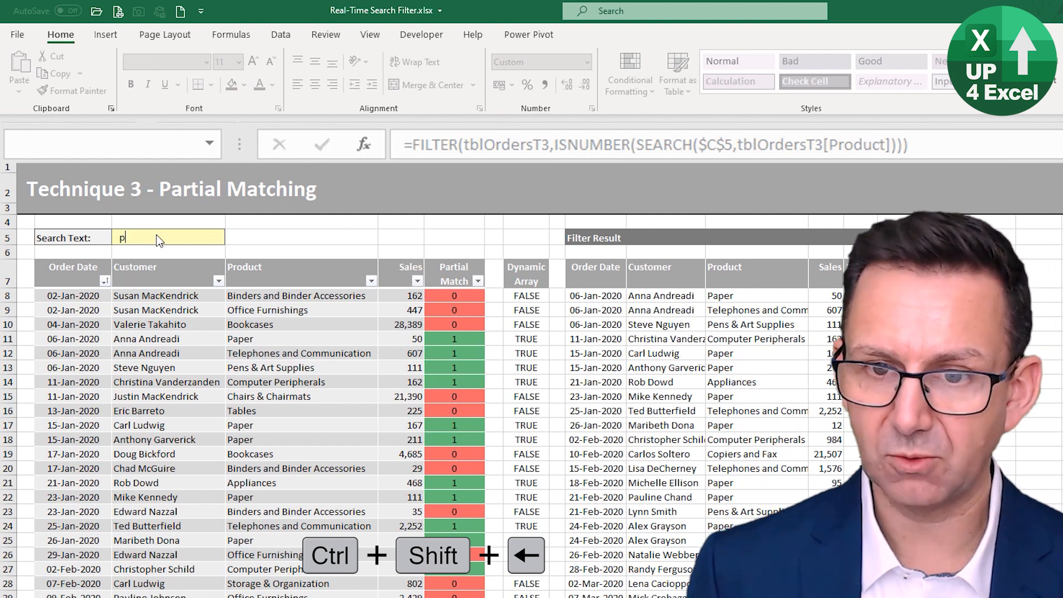
pyautogui.write('a')
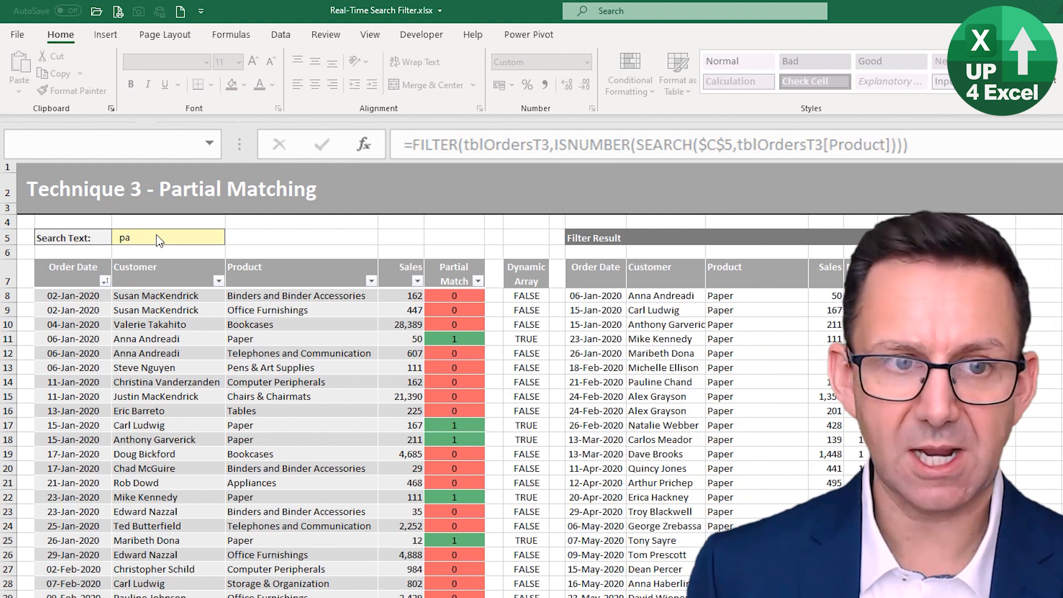
pyautogui.press('BackSpace')
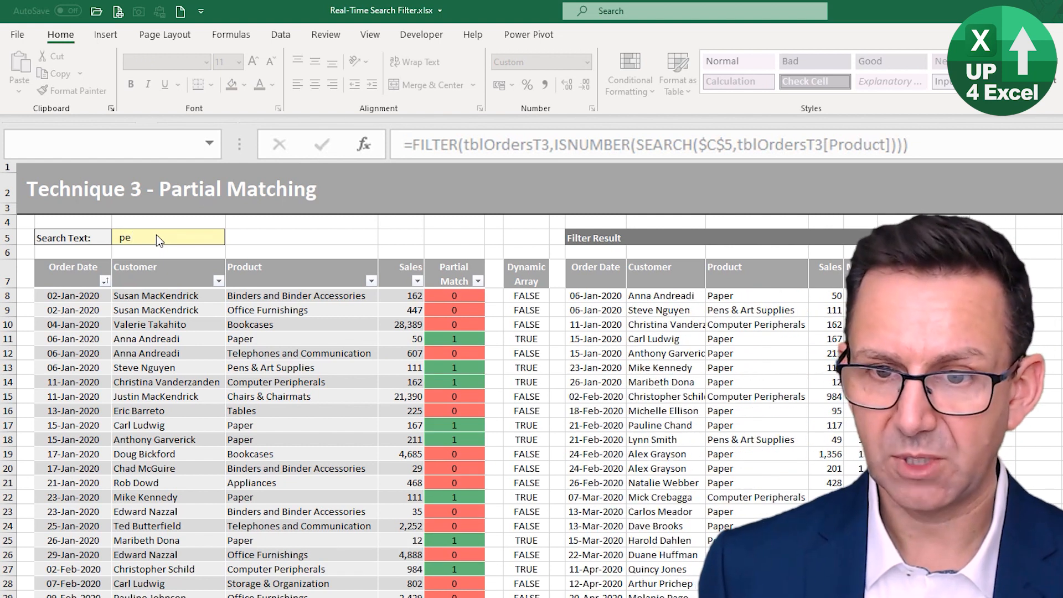
pyautogui.write('en')
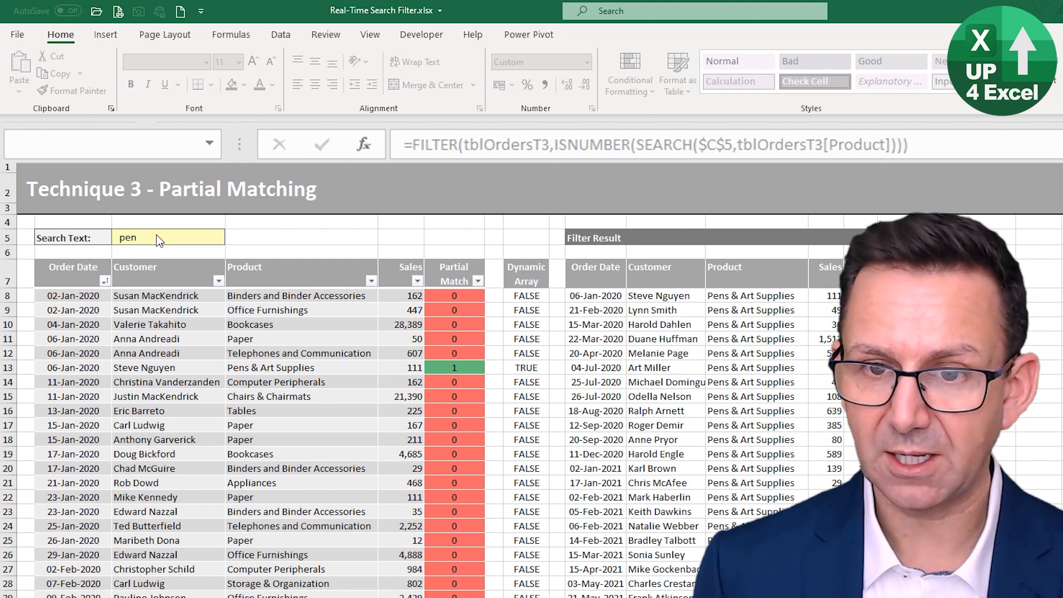
# Test further search texts by trying "ar", clearing it, and entering "com" extended to "comm".
pyautogui.hotkey('ctrl', 'shift', 'Left')
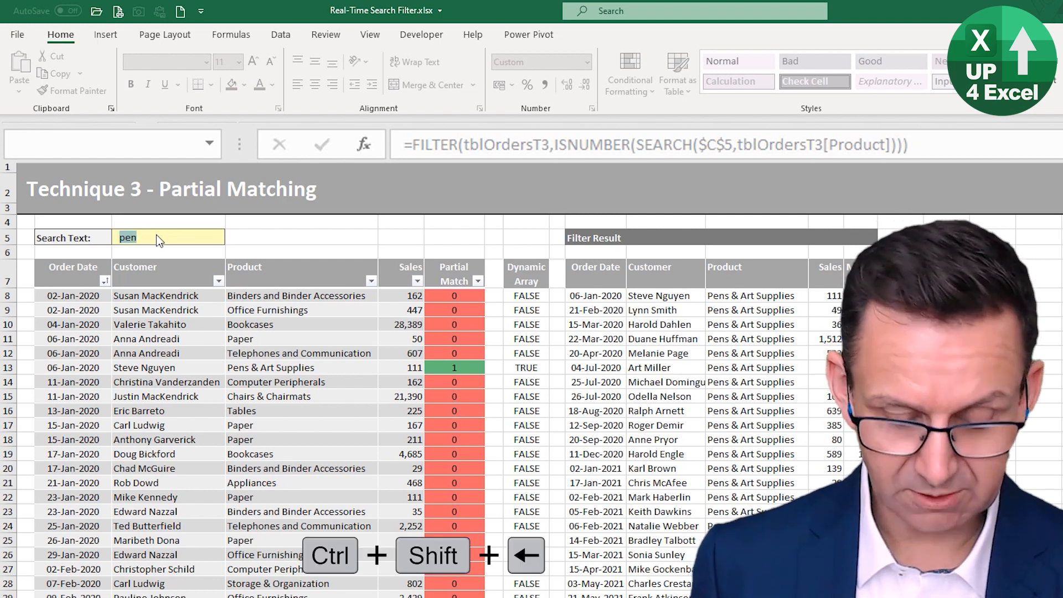
pyautogui.write('ar')
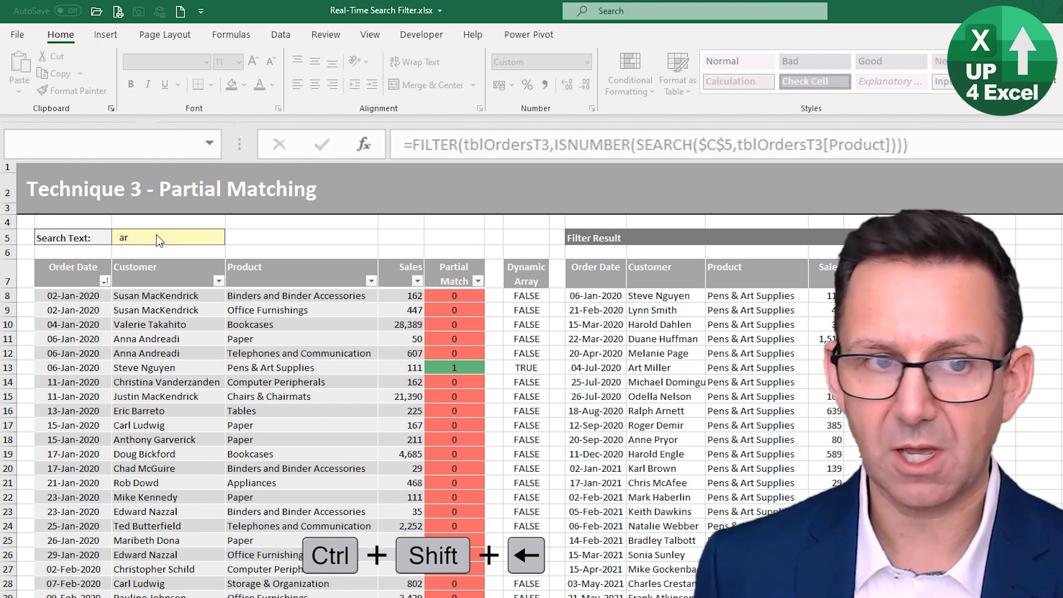
pyautogui.press('BackSpace')
pyautogui.press('BackSpace')
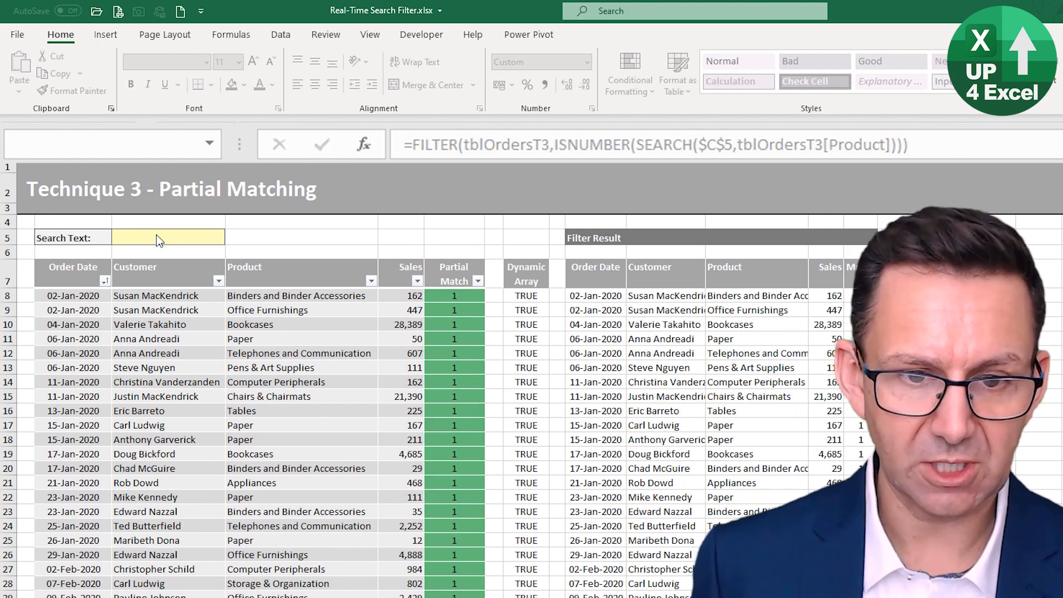
pyautogui.write('com')
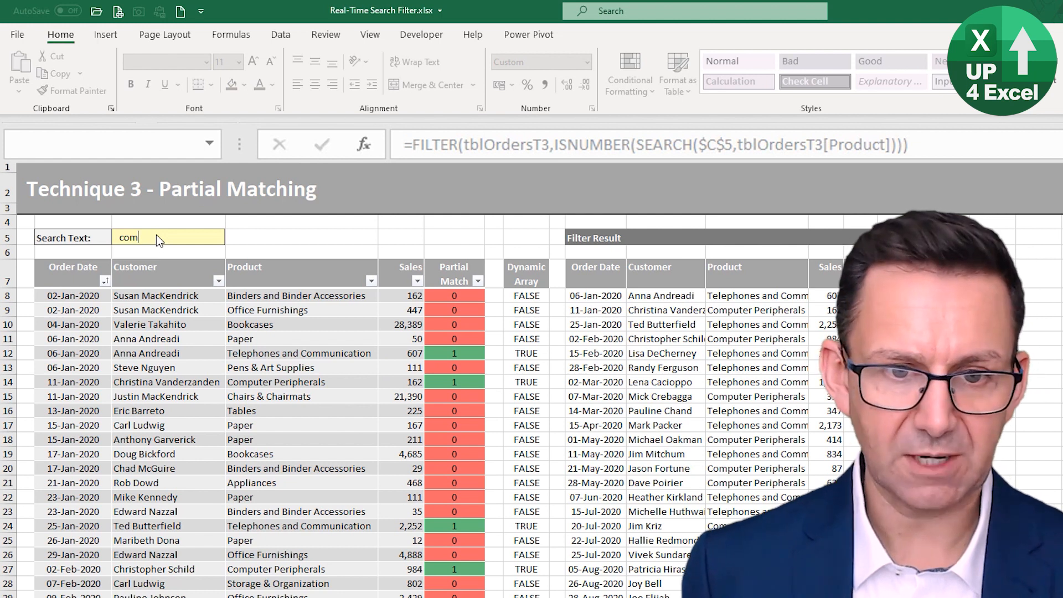
pyautogui.write('m')
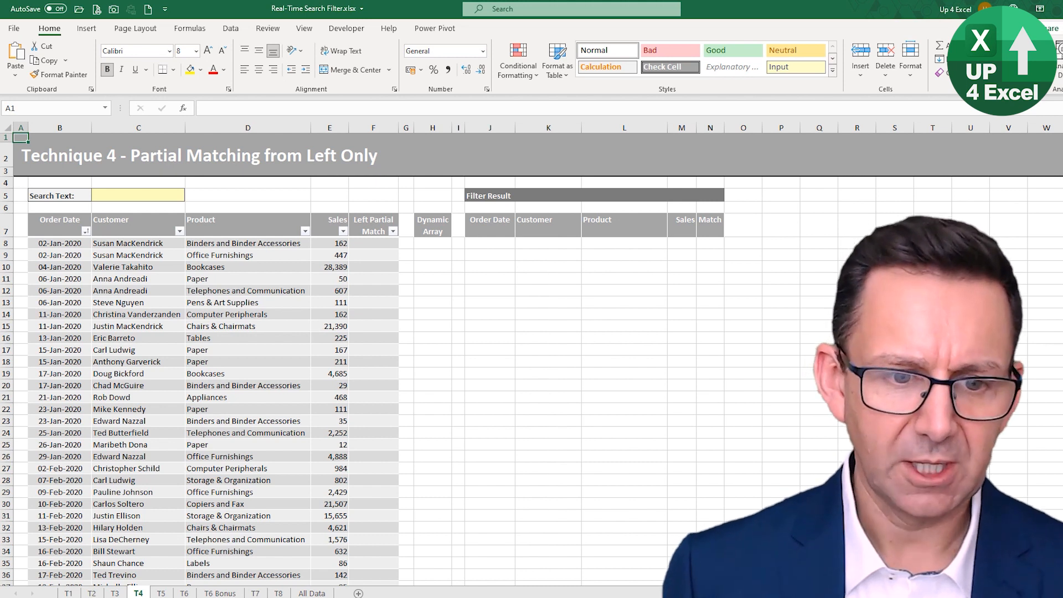
# Return to the T3 sheet and replace its search text with "b".
pyautogui.click(114, 593)
pyautogui.moveTo(144, 192); pyautogui.dragTo(96, 195)
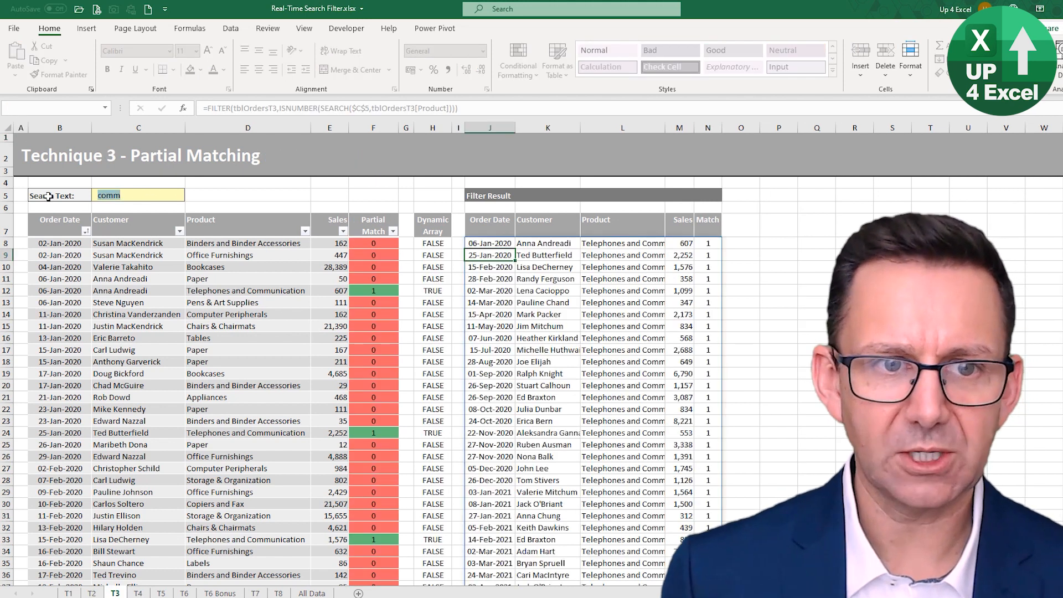
pyautogui.write('b')
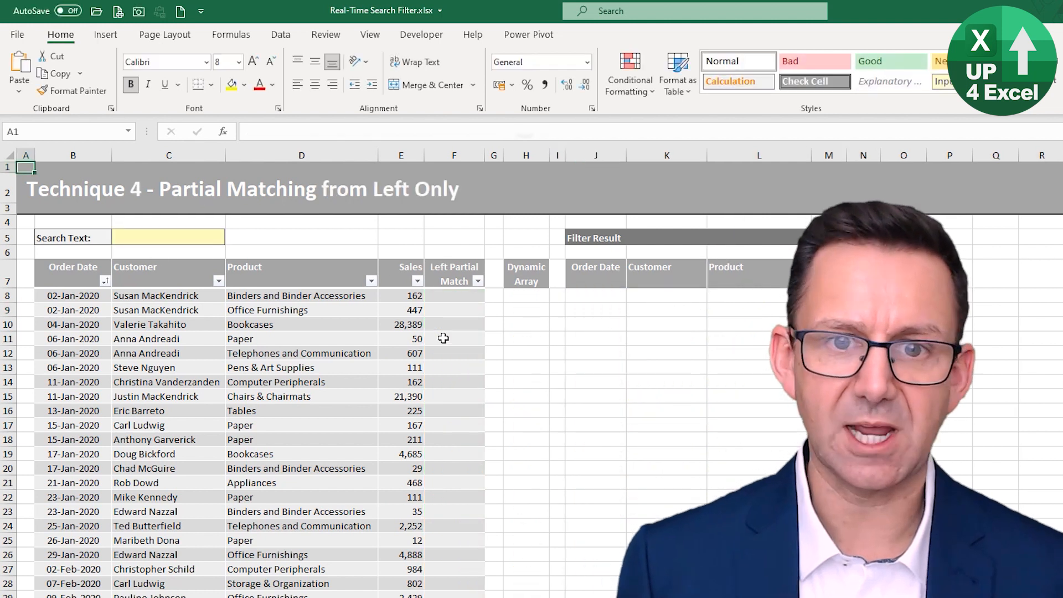
# Set the search text to "b" and begin a LEFT formula on the row's Product in F8.
pyautogui.click(212, 244)
pyautogui.write('b')
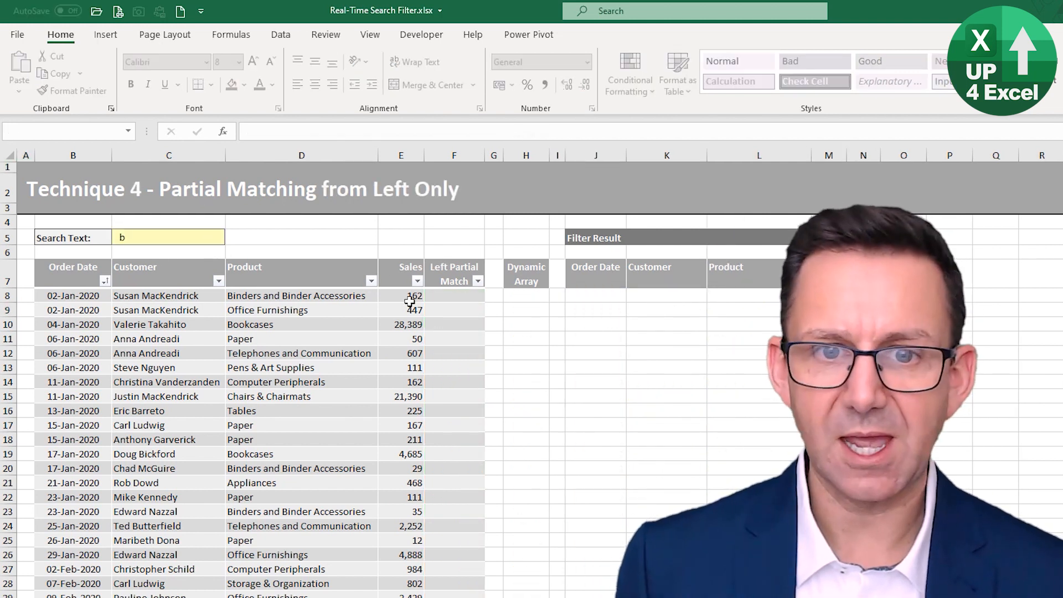
pyautogui.click(440, 296)
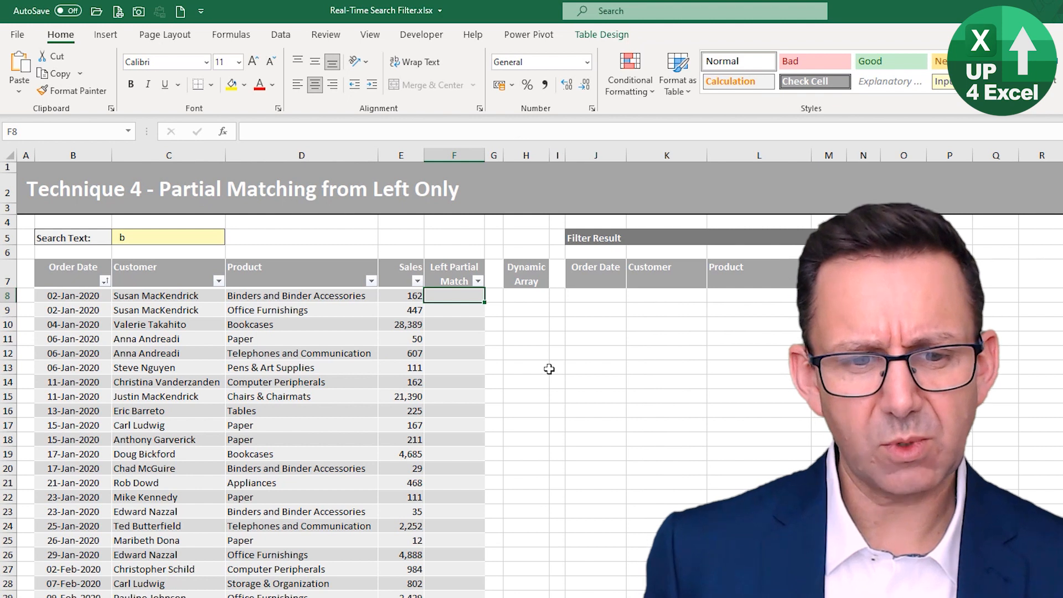
pyautogui.write('=lef')
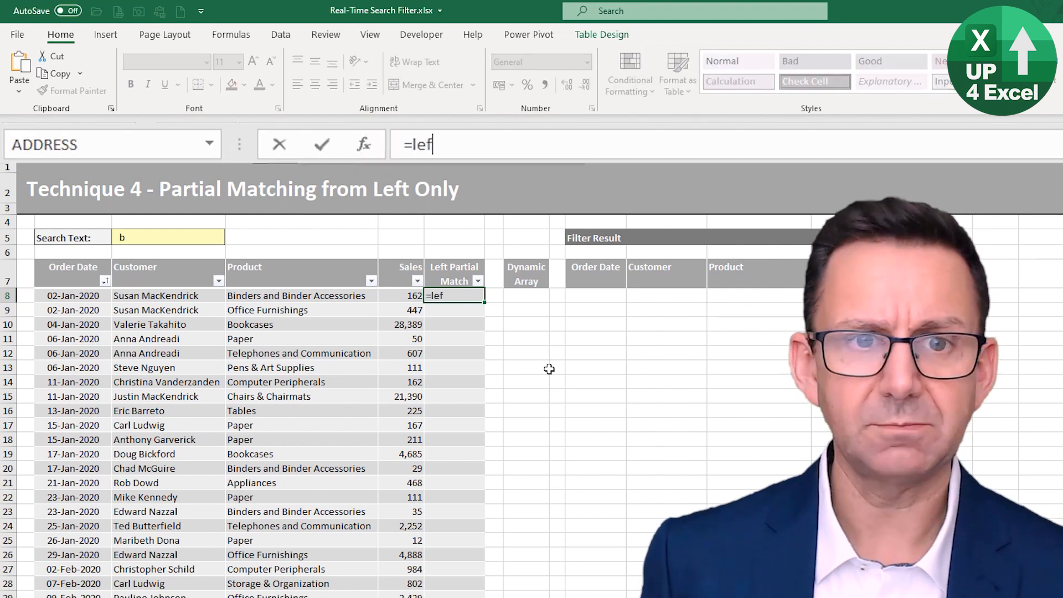
pyautogui.press('Tab')
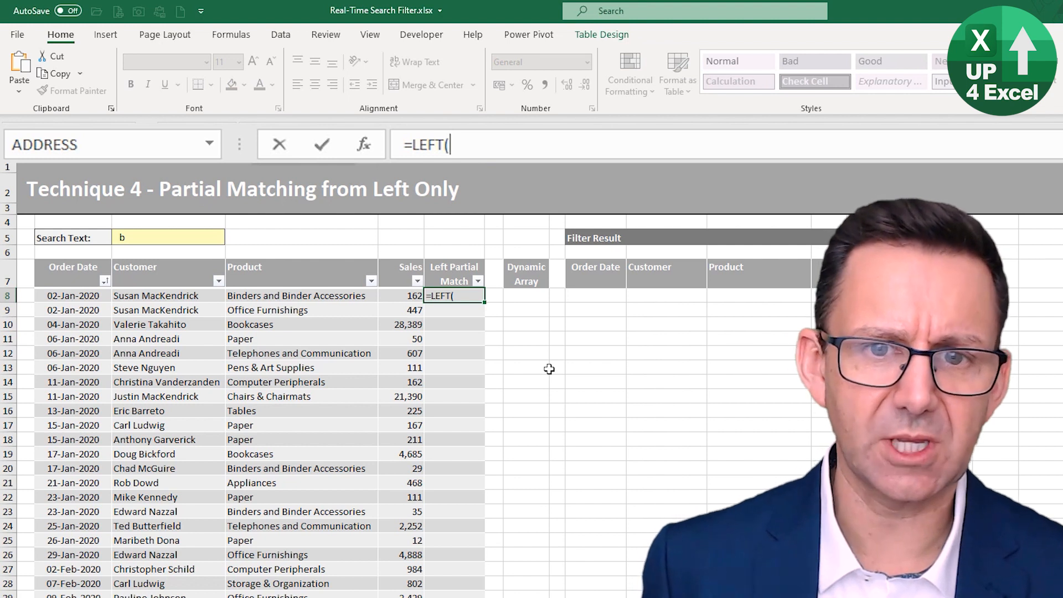
pyautogui.press('Left')
pyautogui.press('Left')
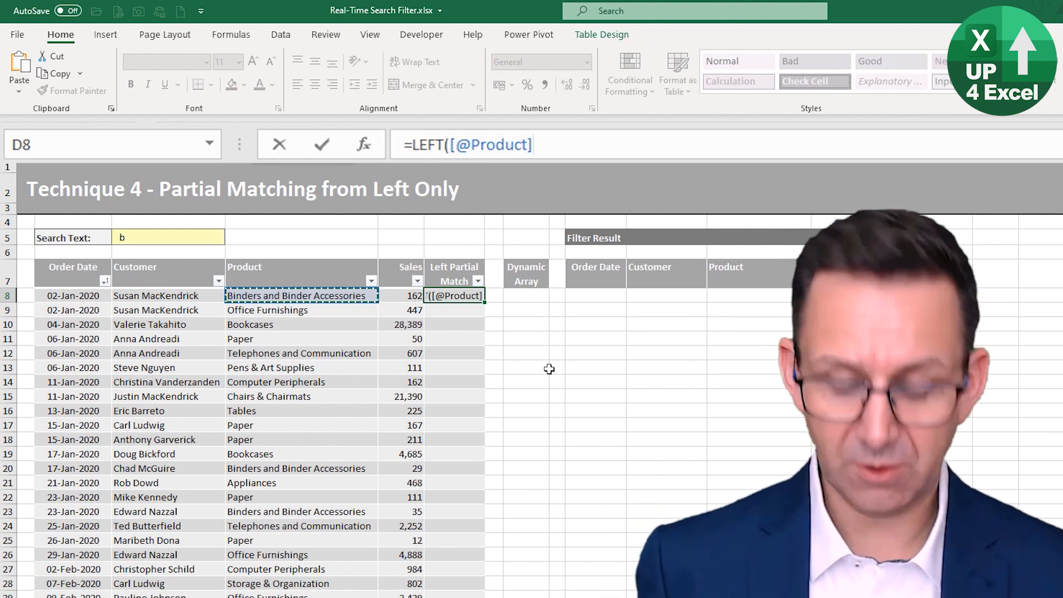
pyautogui.write(',')
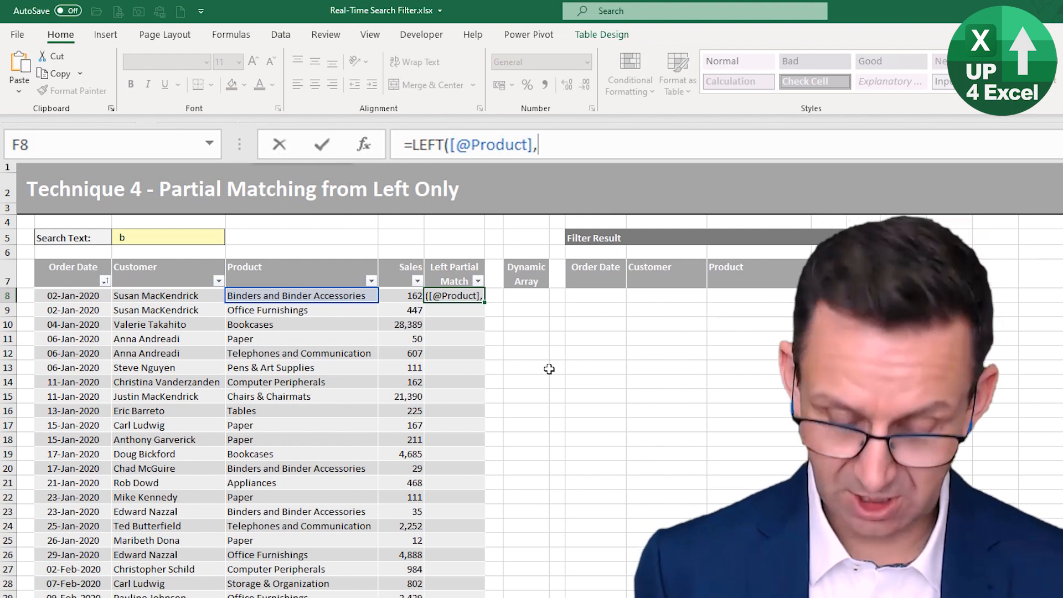
pyautogui.write('len(')
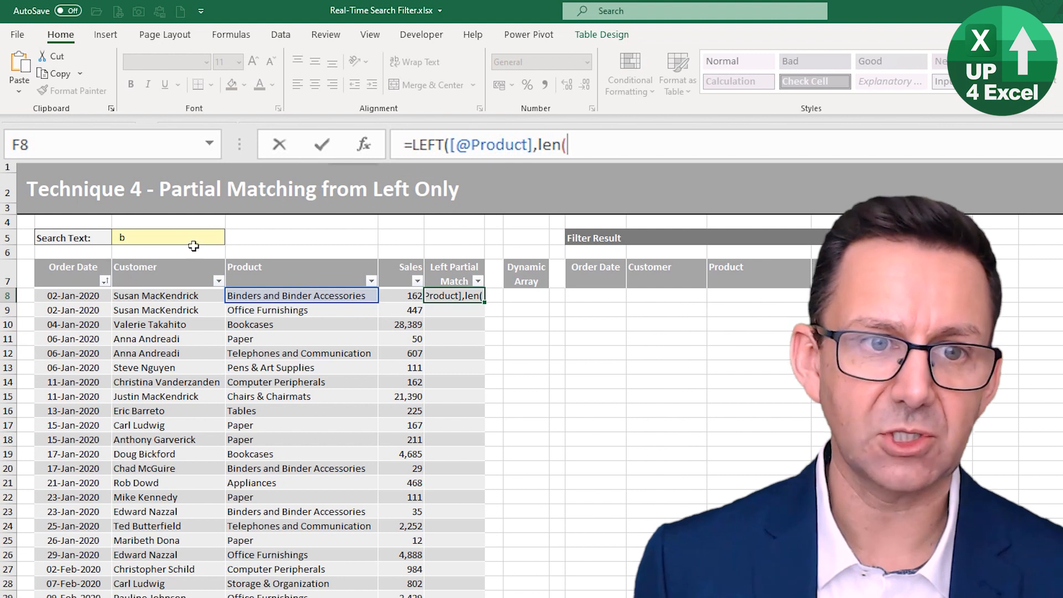
pyautogui.click(232, 234)
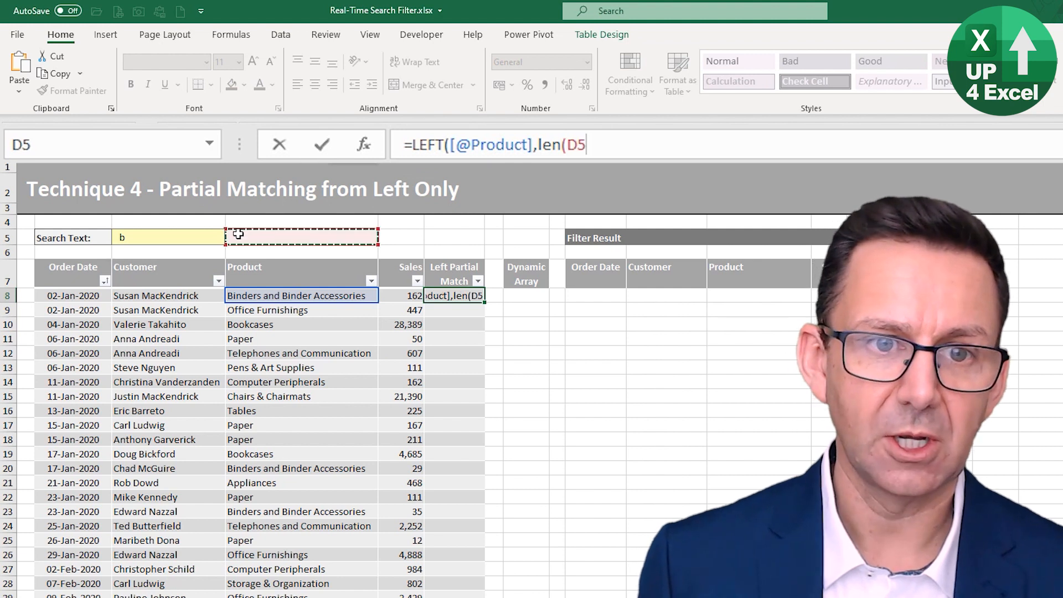
pyautogui.press('Left')
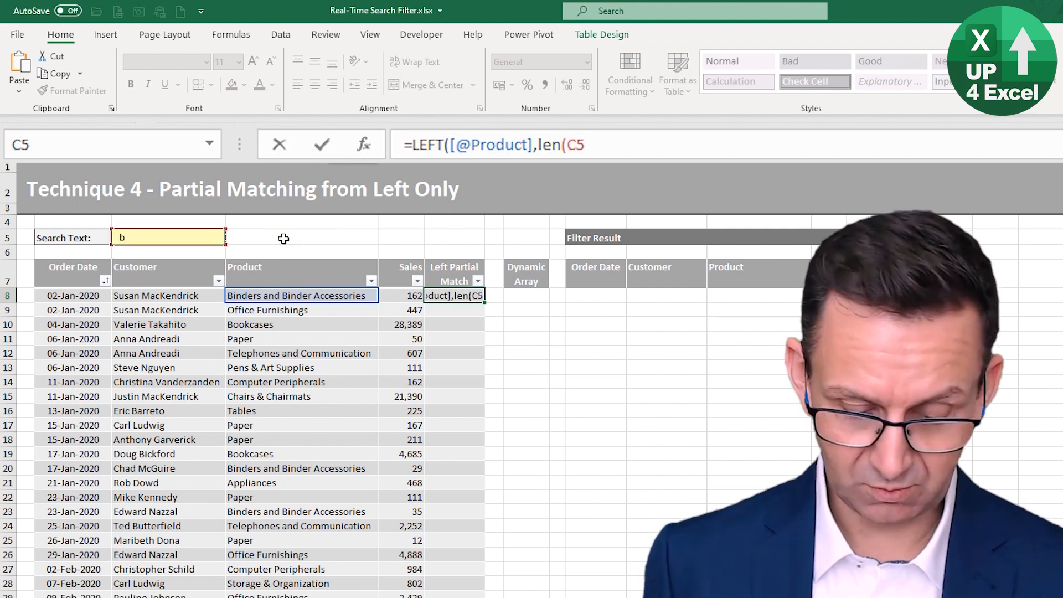
pyautogui.press('F4')
pyautogui.write(')')
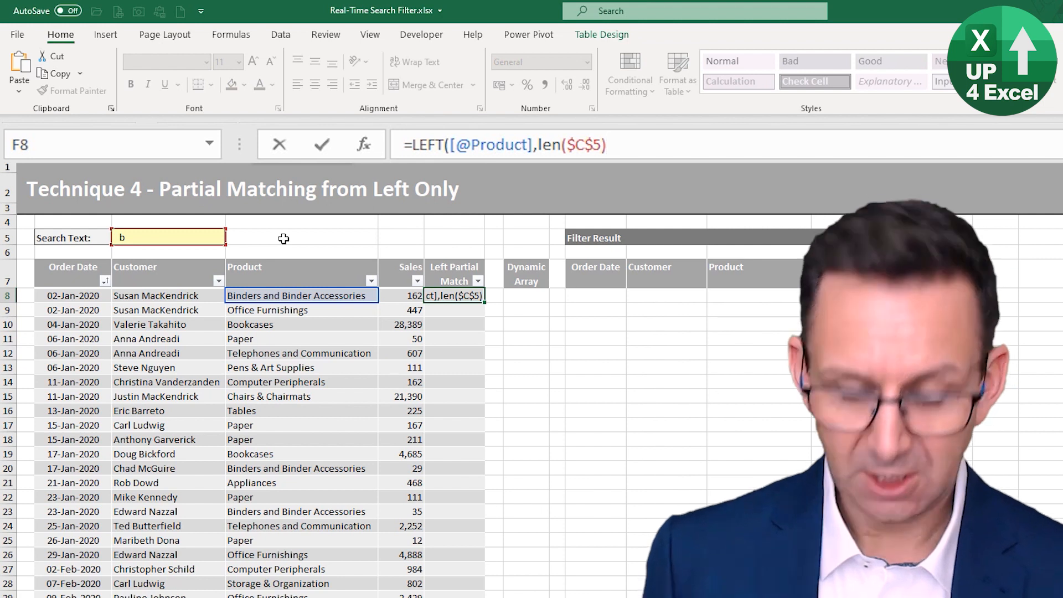
pyautogui.write(')')
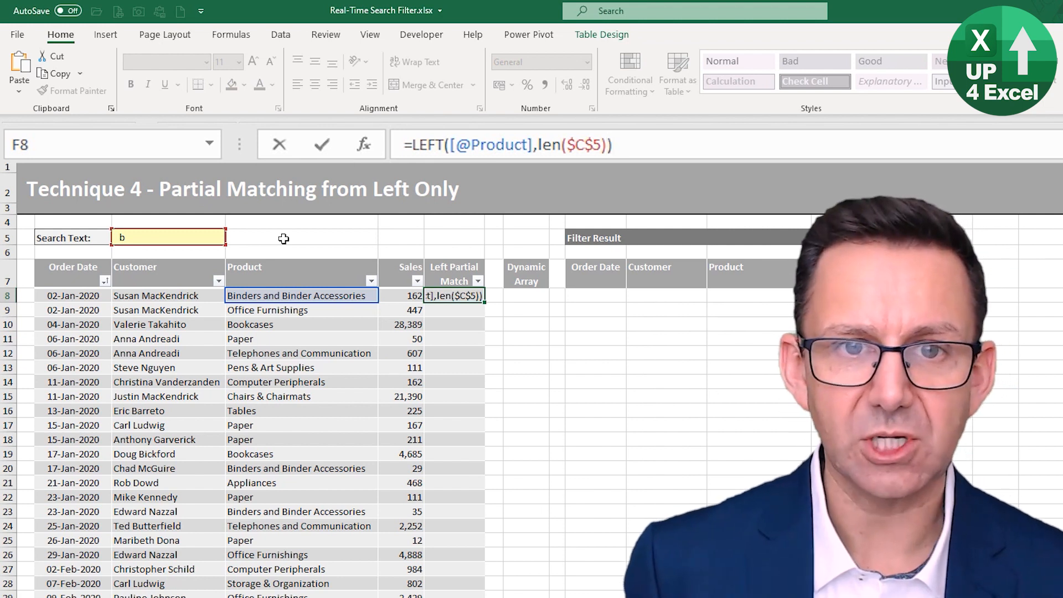
pyautogui.press('Return')
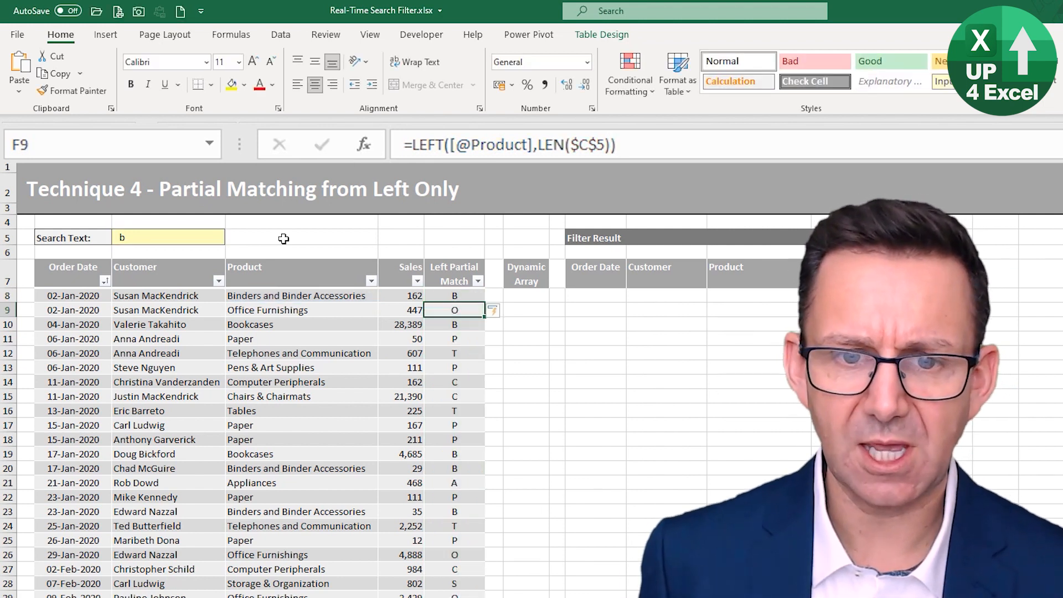
# Examine the extracted leading characters and the filled formula down the Left Partial Match column.
pyautogui.press('Up')
pyautogui.press('Down')
pyautogui.press('Down')
pyautogui.press('Down')
pyautogui.press('Down')
pyautogui.press('Down')
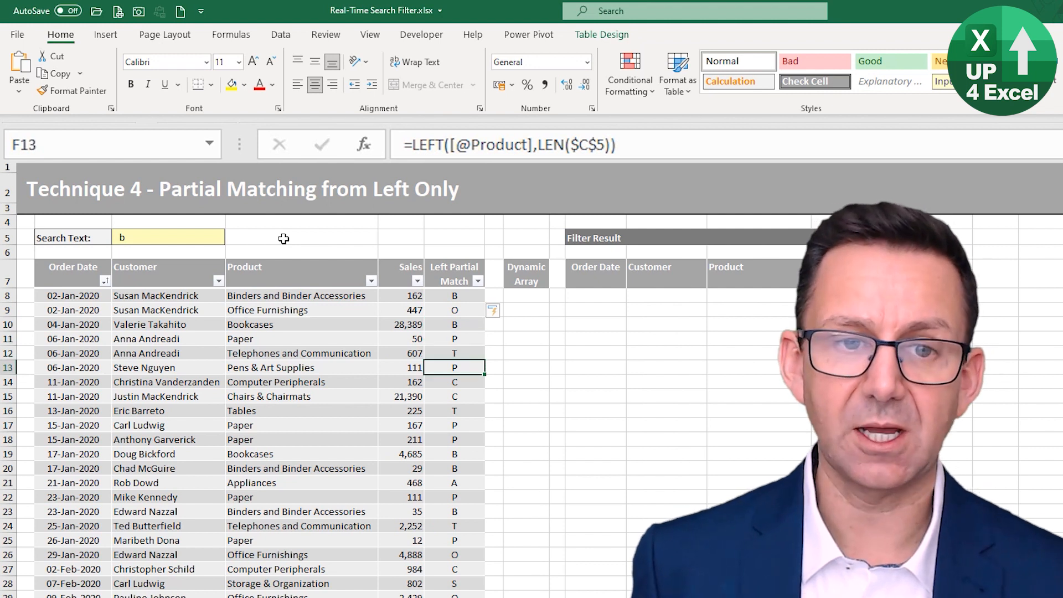
pyautogui.press('Up')
pyautogui.press('Up')
pyautogui.press('Up')
pyautogui.press('Up')
pyautogui.press('Up')
pyautogui.press('Up')
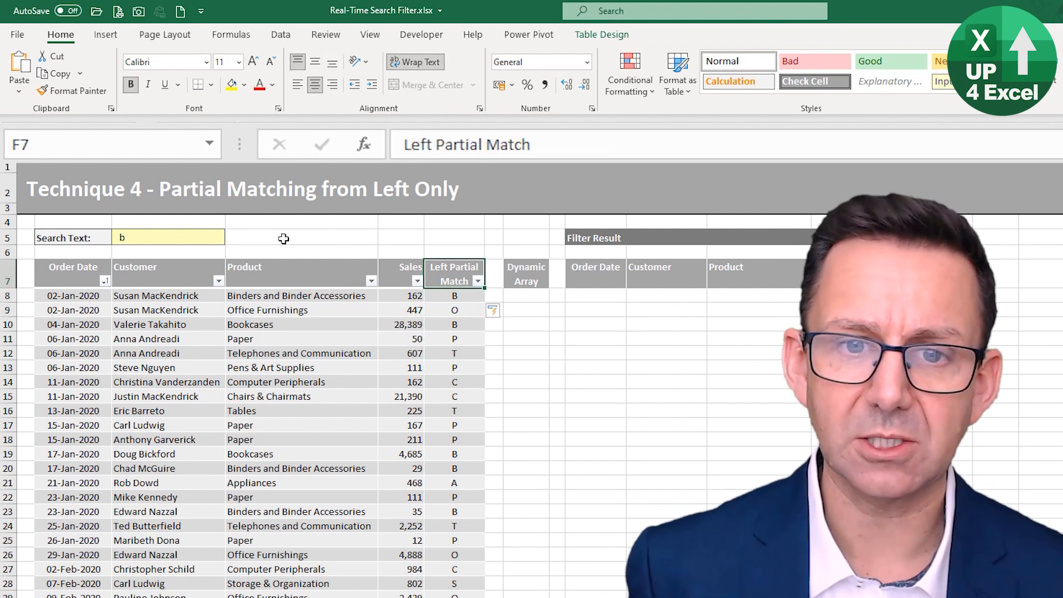
pyautogui.press('Down')
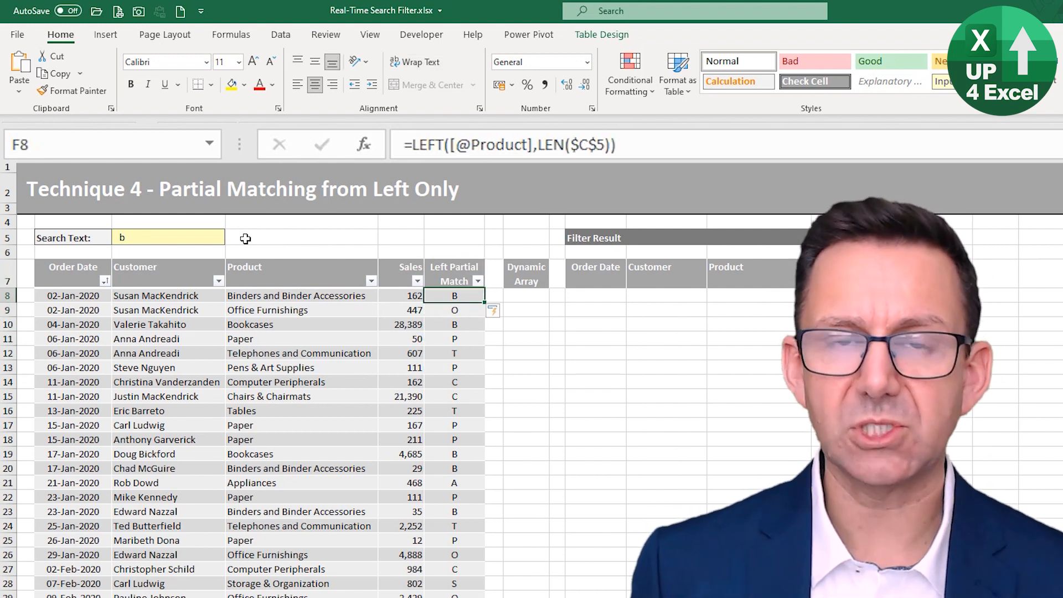
# Extend the F8 formula with =$C$5 to compare the extracted characters with the search text.
pyautogui.click(641, 148)
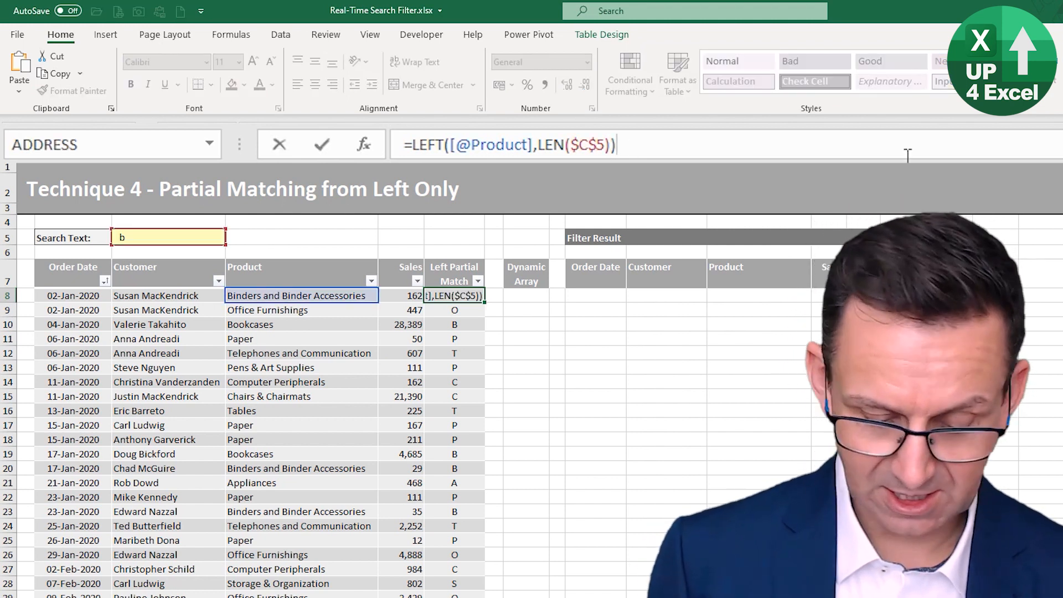
pyautogui.write('=c5')
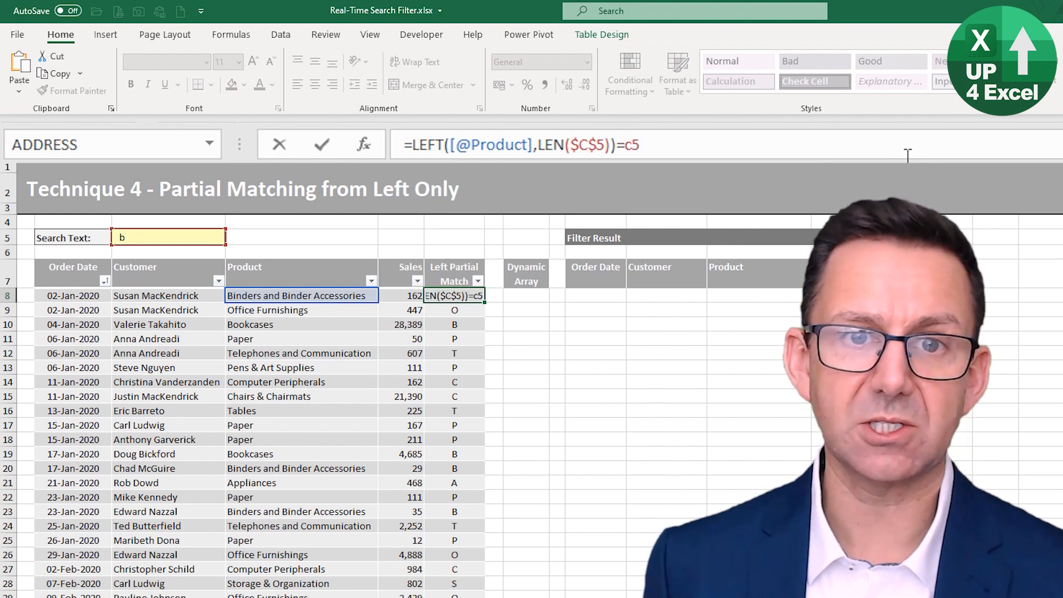
pyautogui.press('F4')
pyautogui.press('Return')
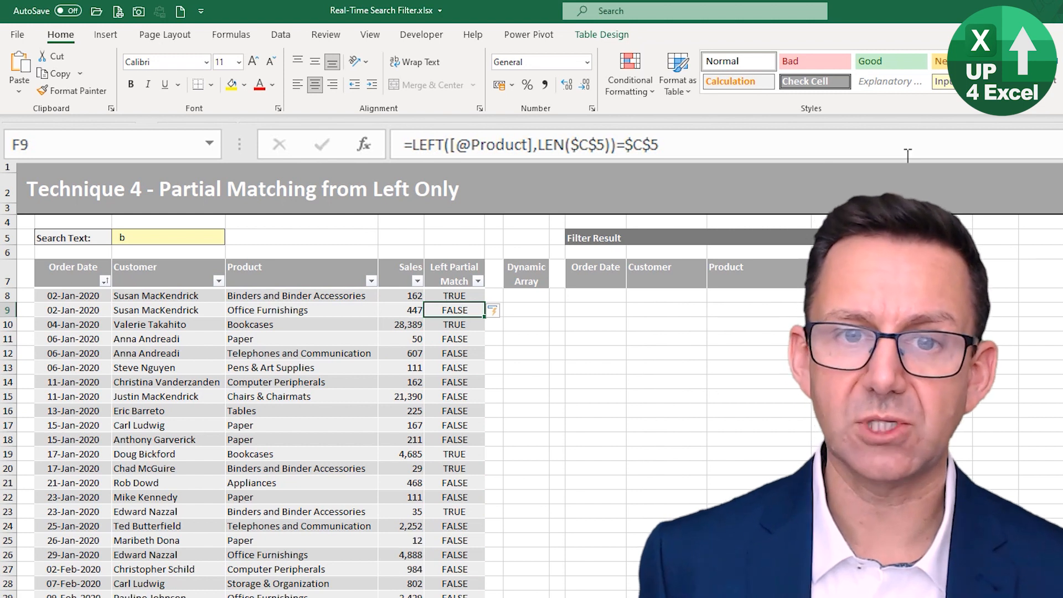
pyautogui.press('Up')
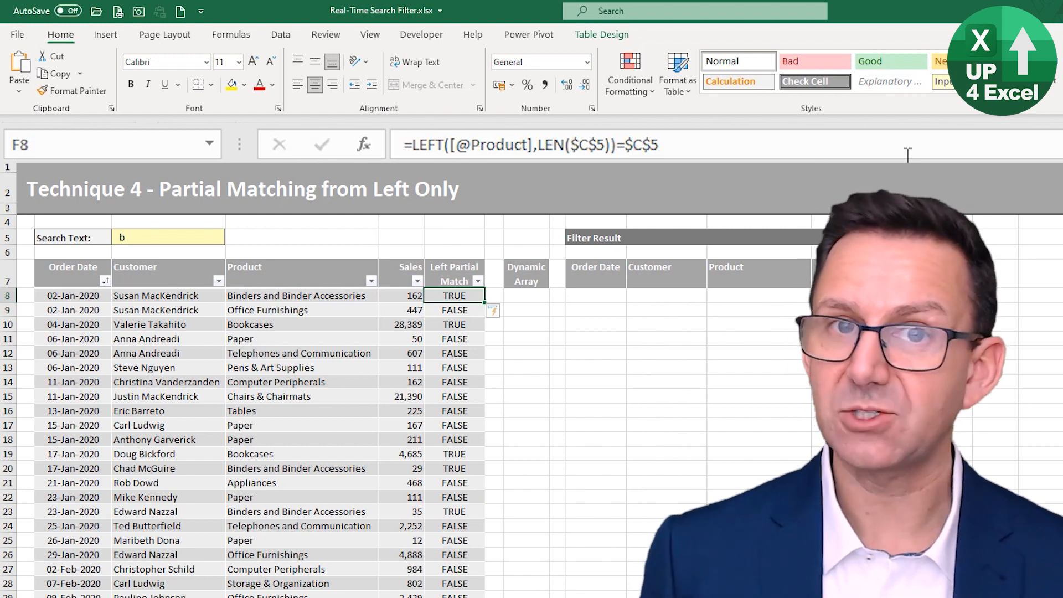
pyautogui.click(412, 144)
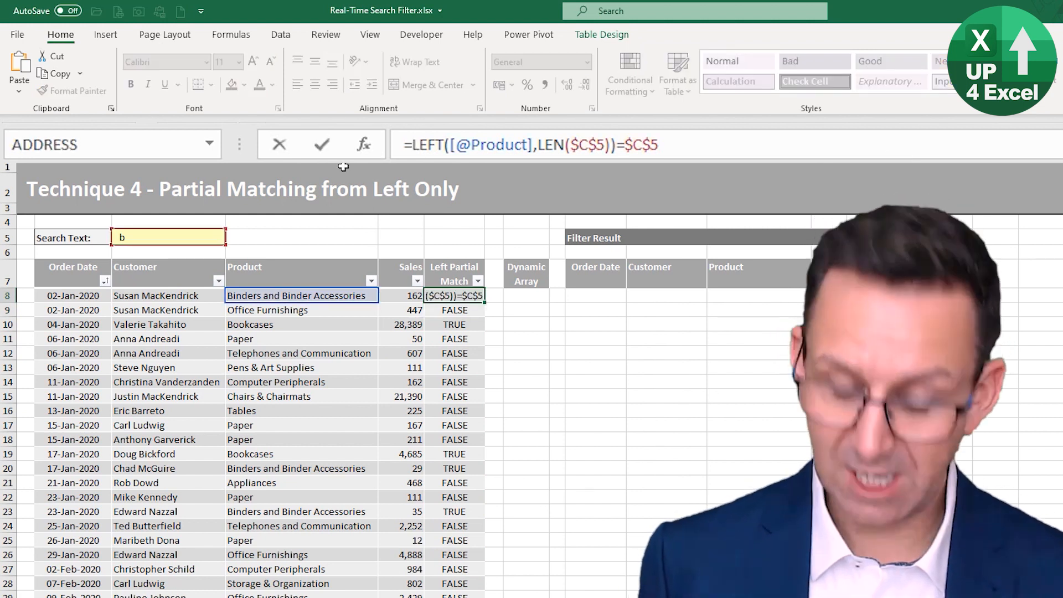
pyautogui.write('--(')
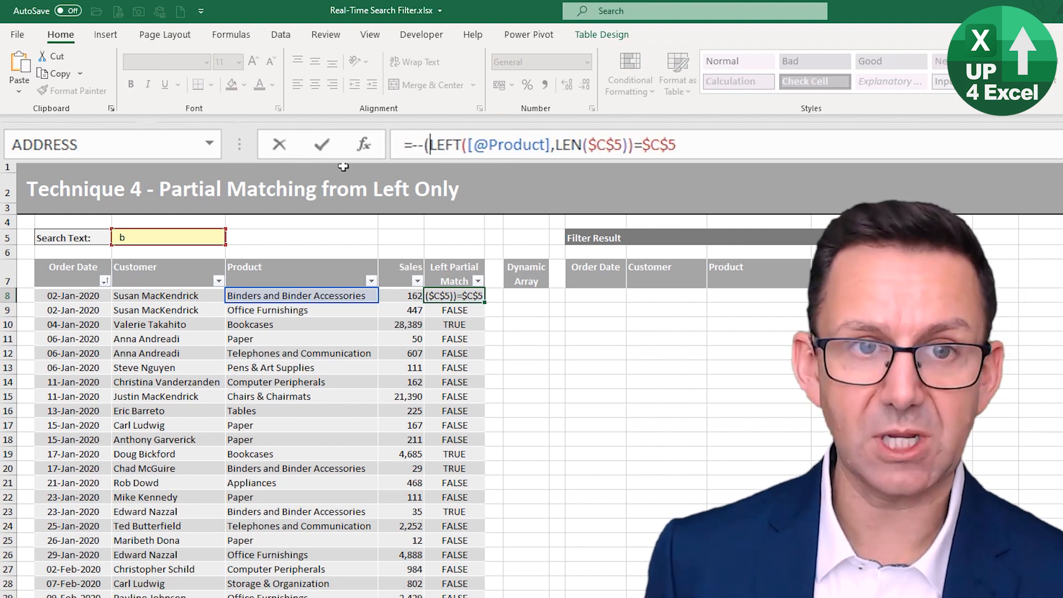
pyautogui.click(714, 145)
pyautogui.write(')')
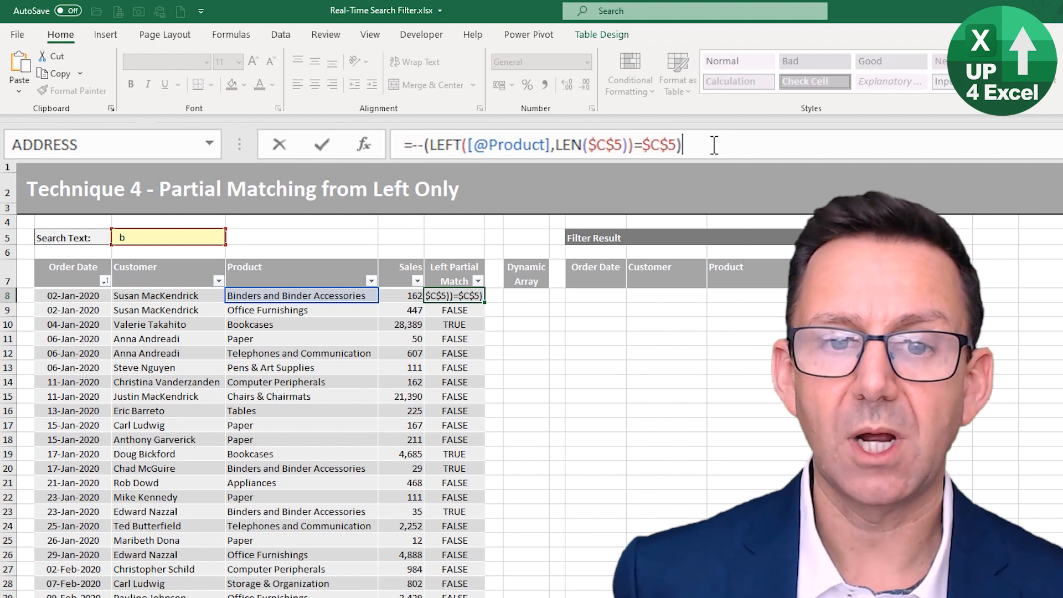
pyautogui.press('Return')
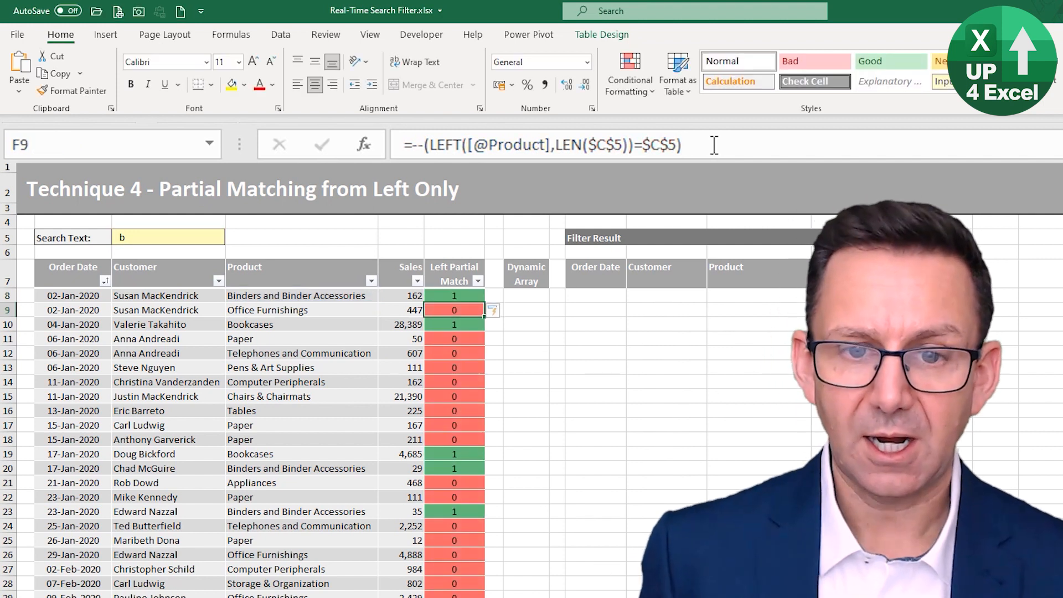
# Check the match flags against several products, trying the search texts "a", "p" and "pe" and ending with "pa".
pyautogui.click(265, 327)
pyautogui.click(445, 324)
pyautogui.click(446, 454)
pyautogui.click(255, 413)
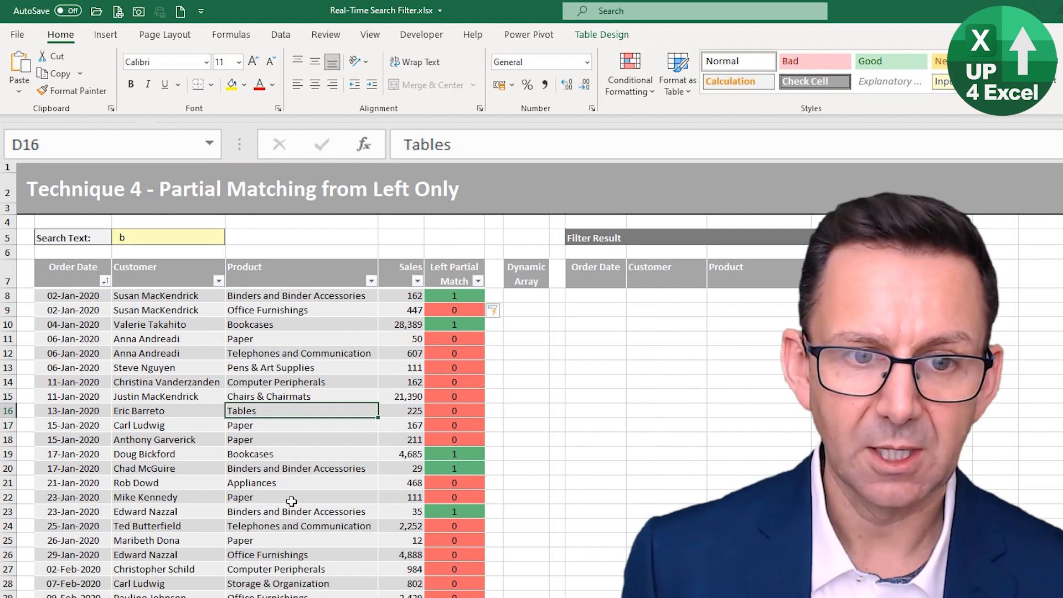
pyautogui.moveTo(141, 237); pyautogui.dragTo(108, 236)
pyautogui.write('a')
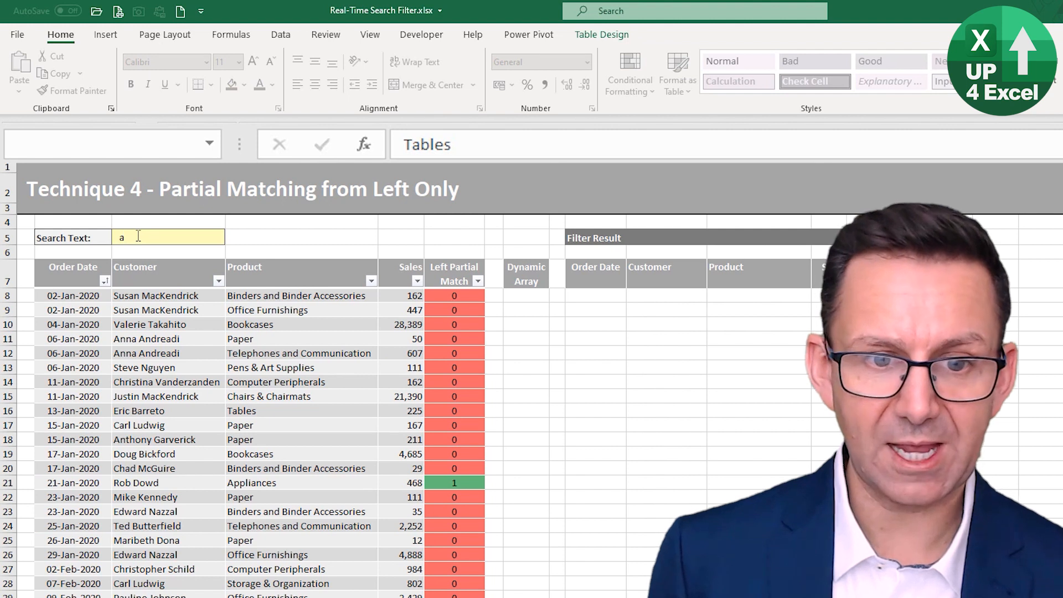
pyautogui.press('BackSpace')
pyautogui.write('p')
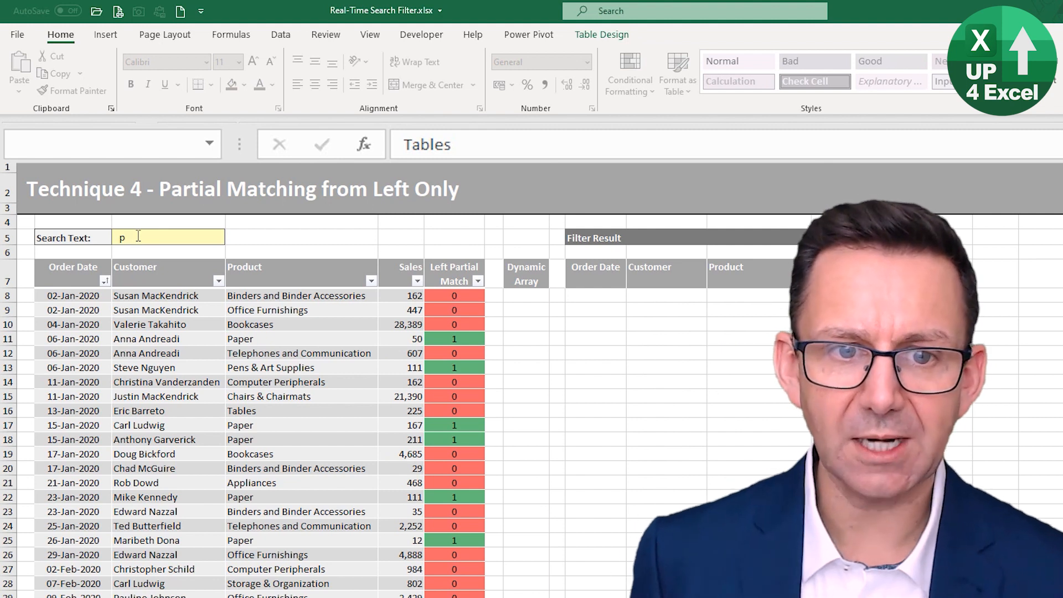
pyautogui.write('e')
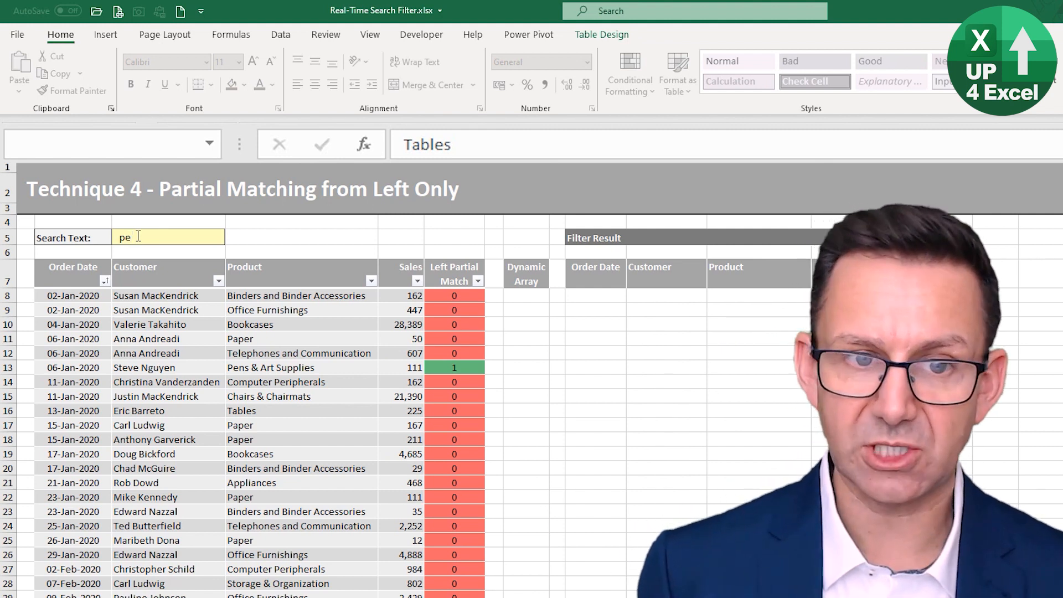
pyautogui.press('BackSpace')
pyautogui.write('a')
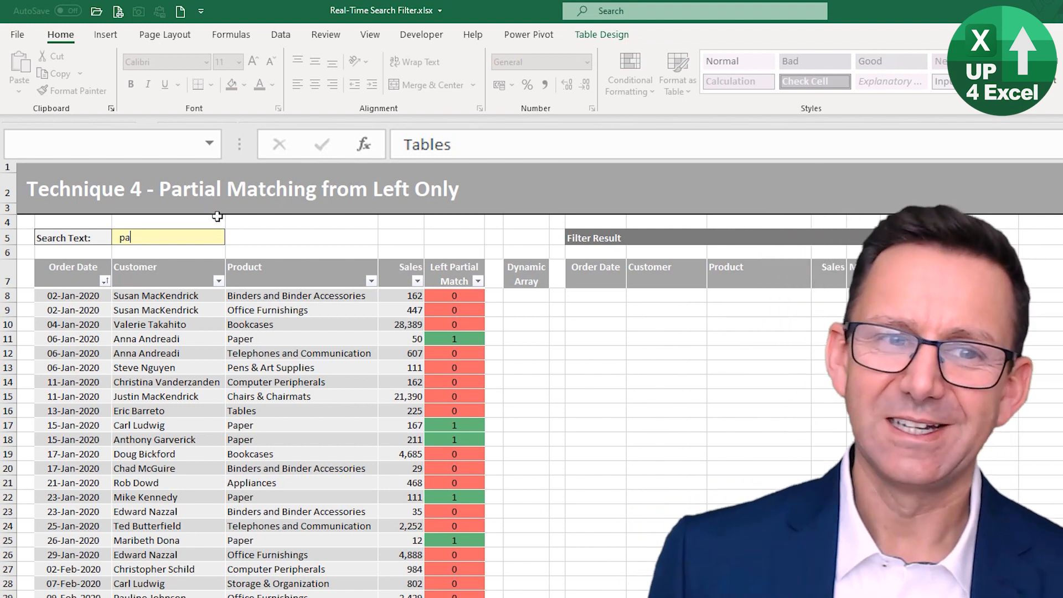
# Copy the LEFT comparison without the double negation from F8 and reuse it as a formula in H8.
pyautogui.click(301, 273)
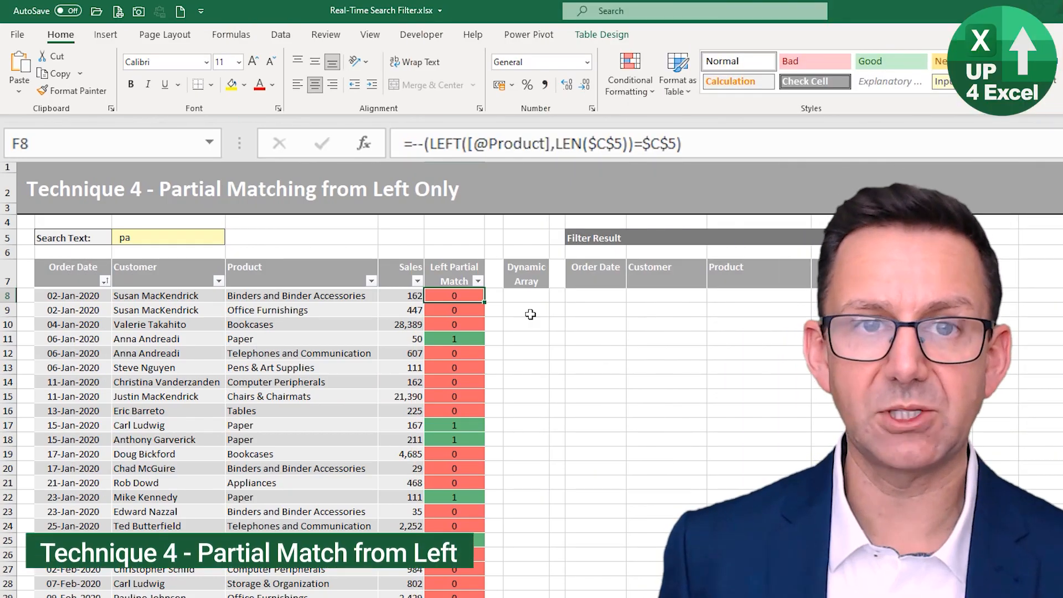
pyautogui.moveTo(430, 145); pyautogui.dragTo(672, 149)
pyautogui.hotkey('ctrl', 'c')
pyautogui.press('Escape')
pyautogui.press('Right')
pyautogui.press('Right')
pyautogui.write('=')
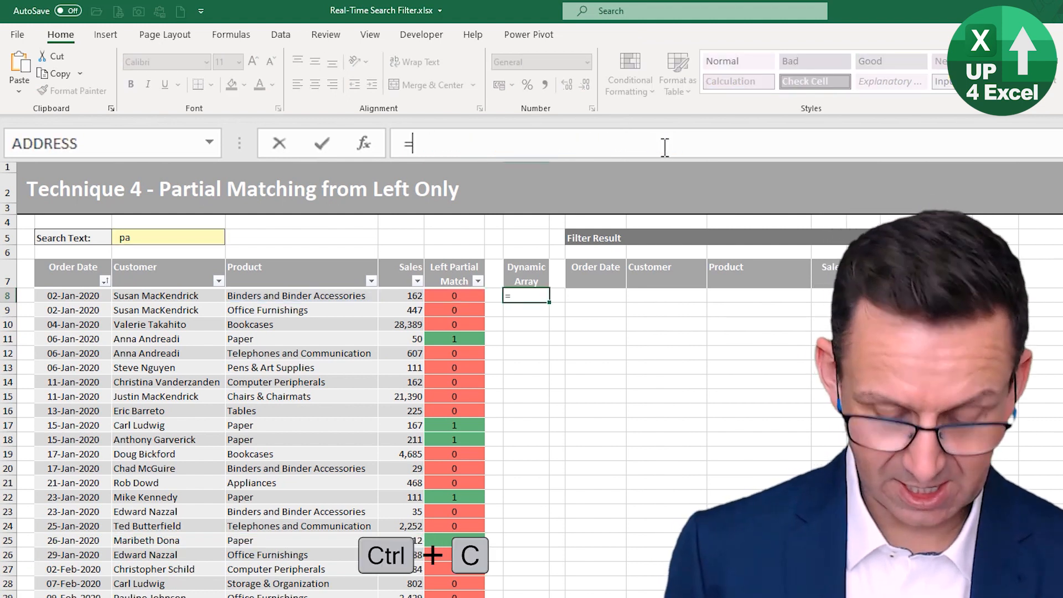
pyautogui.hotkey('ctrl', 'v')
pyautogui.press('Return')
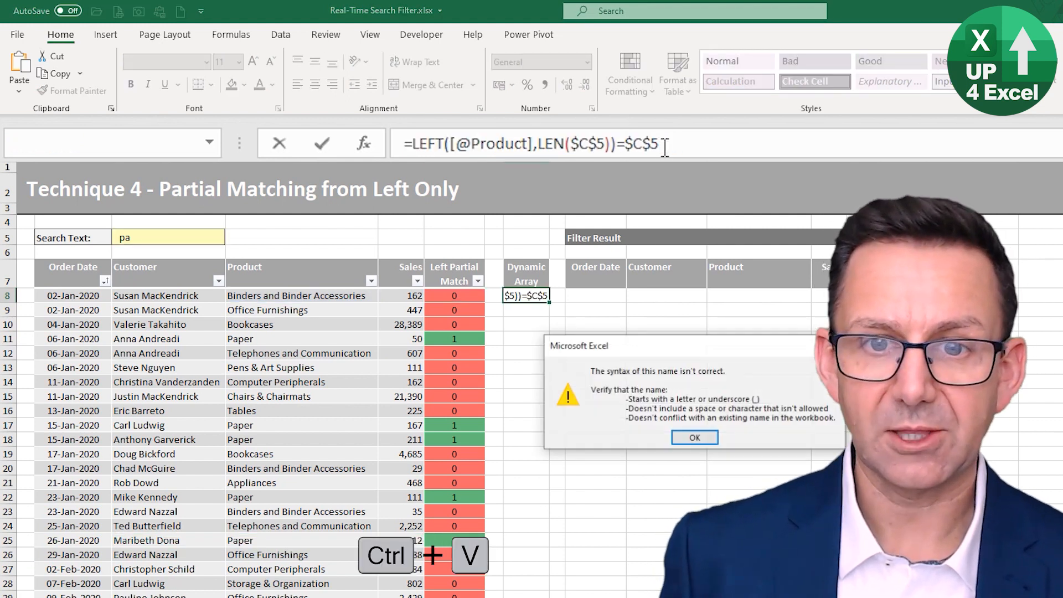
pyautogui.press('Return')
pyautogui.press('Delete')
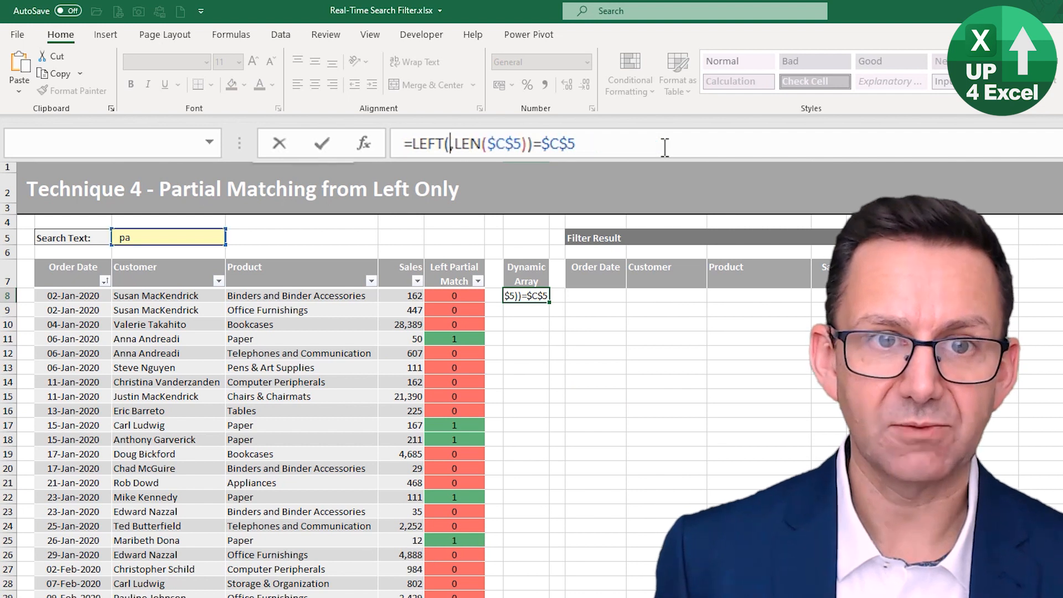
pyautogui.click(267, 261)
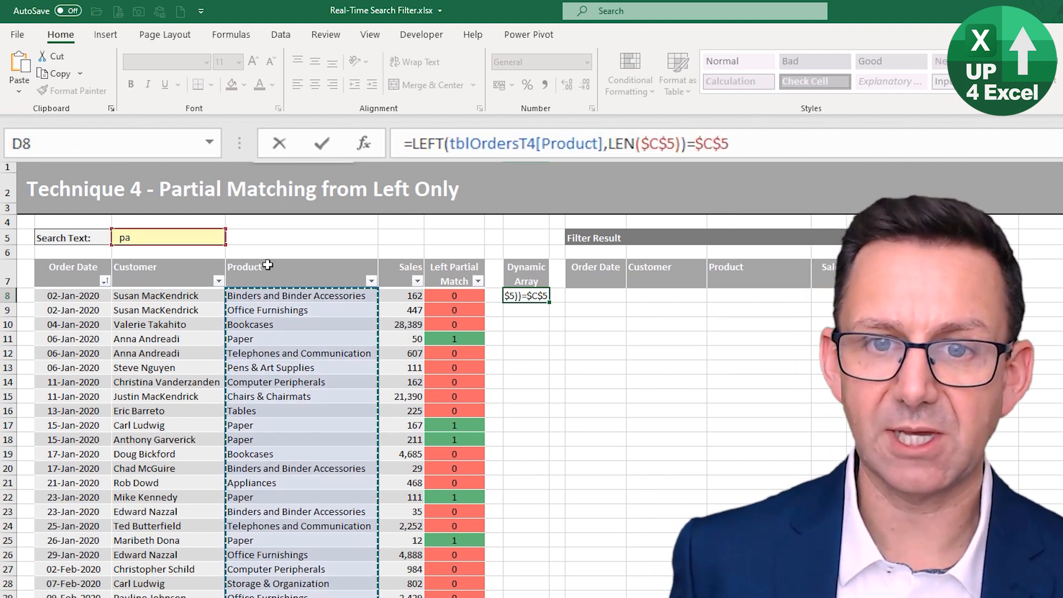
pyautogui.press('Return')
# Finish the H8 formula and copy its full text for reuse.
pyautogui.press('Up')
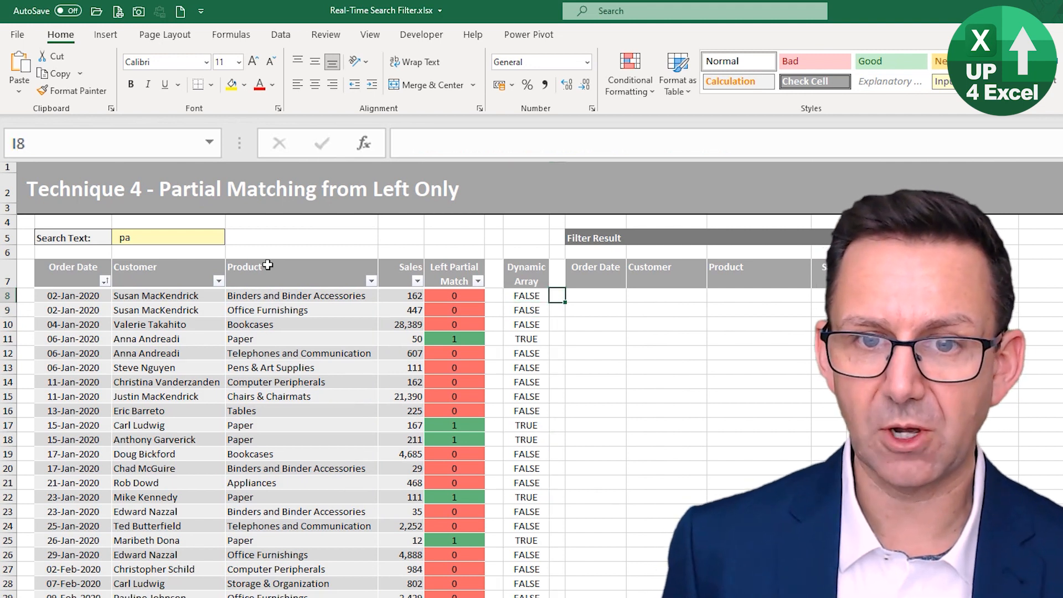
pyautogui.press('F2')
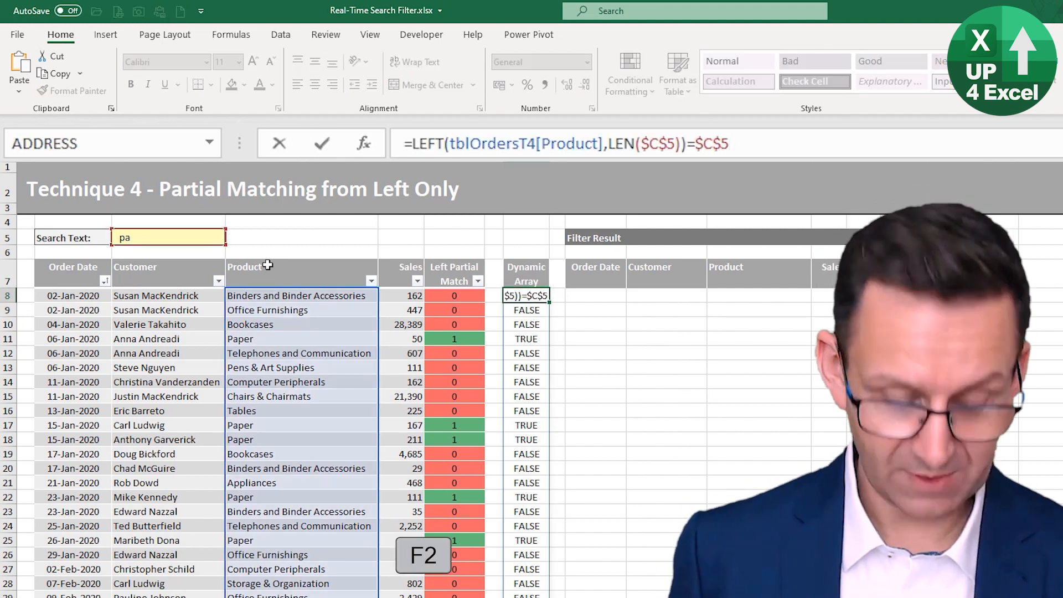
pyautogui.hotkey('ctrl', 'a')
pyautogui.hotkey('ctrl', 'c')
pyautogui.press('Escape')
pyautogui.press('Right')
pyautogui.press('Right')
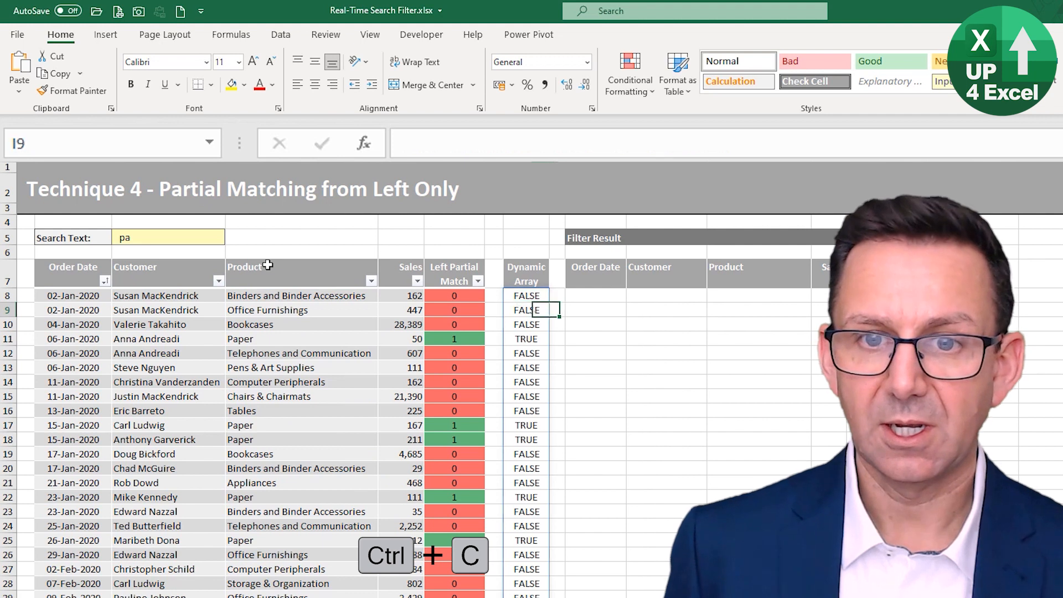
# Enter a filter formula in J8 using the copied LEFT match: =FILTER(tblOrdersT4,LEFT(tblOrdersT4[Product],LEN($C$5))=$C$5).
pyautogui.write('=fil')
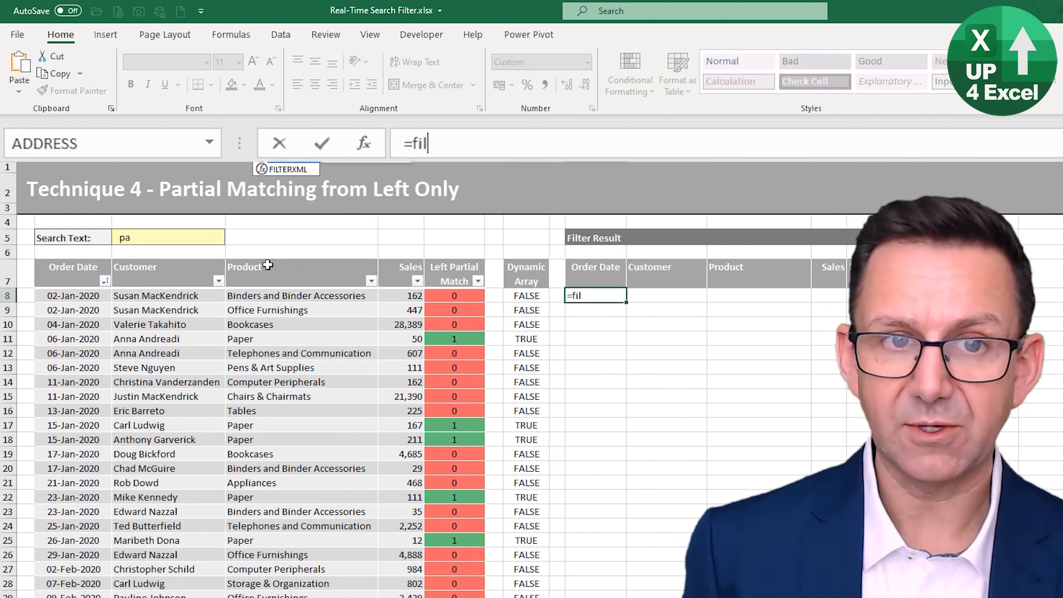
pyautogui.press('Tab')
pyautogui.moveTo(75, 260); pyautogui.dragTo(437, 269)
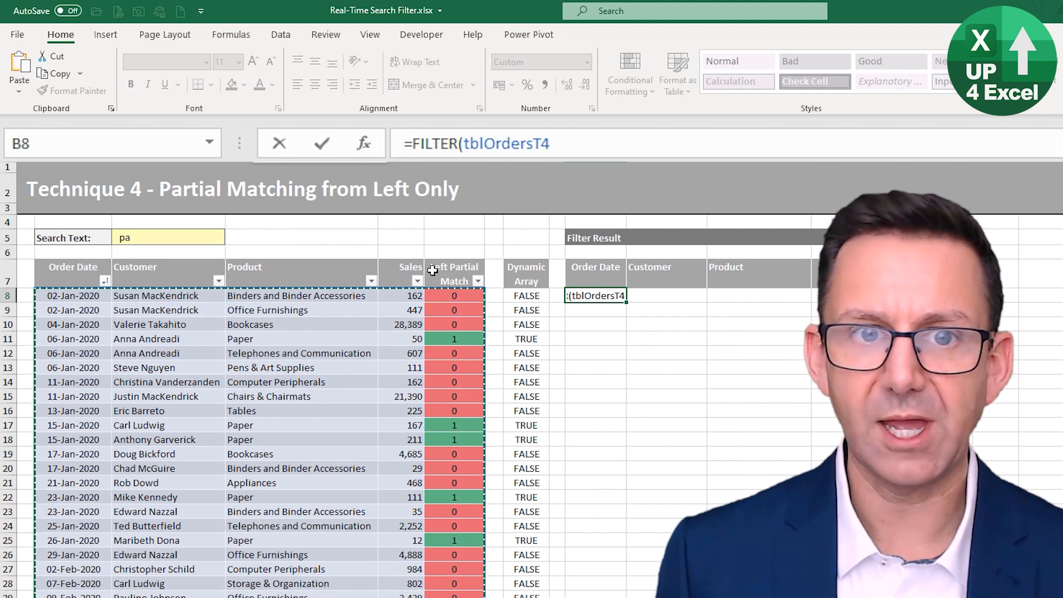
pyautogui.write(',')
pyautogui.hotkey('ctrl', 'v')
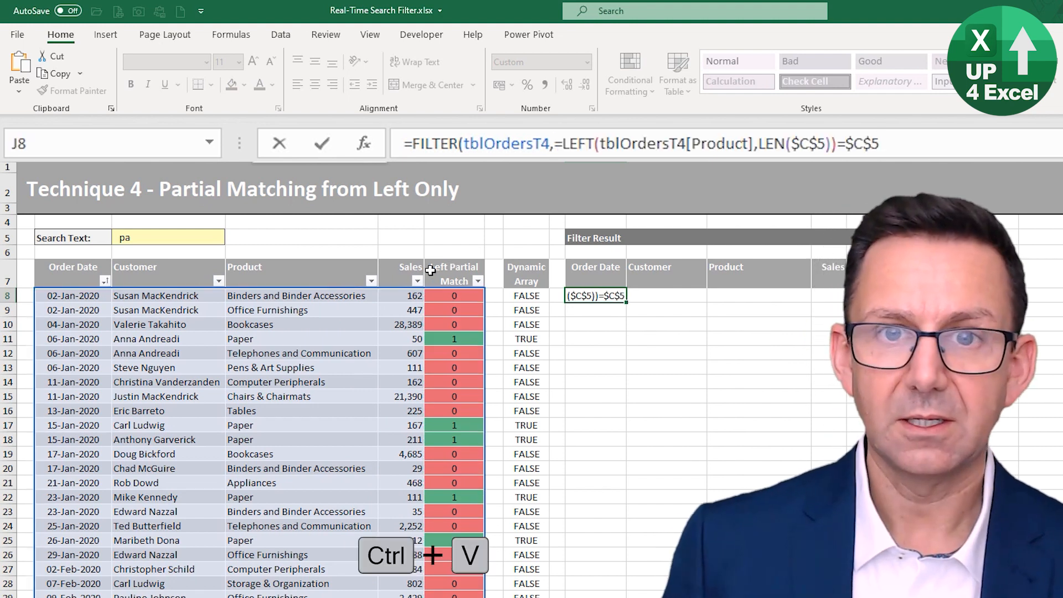
pyautogui.write(')')
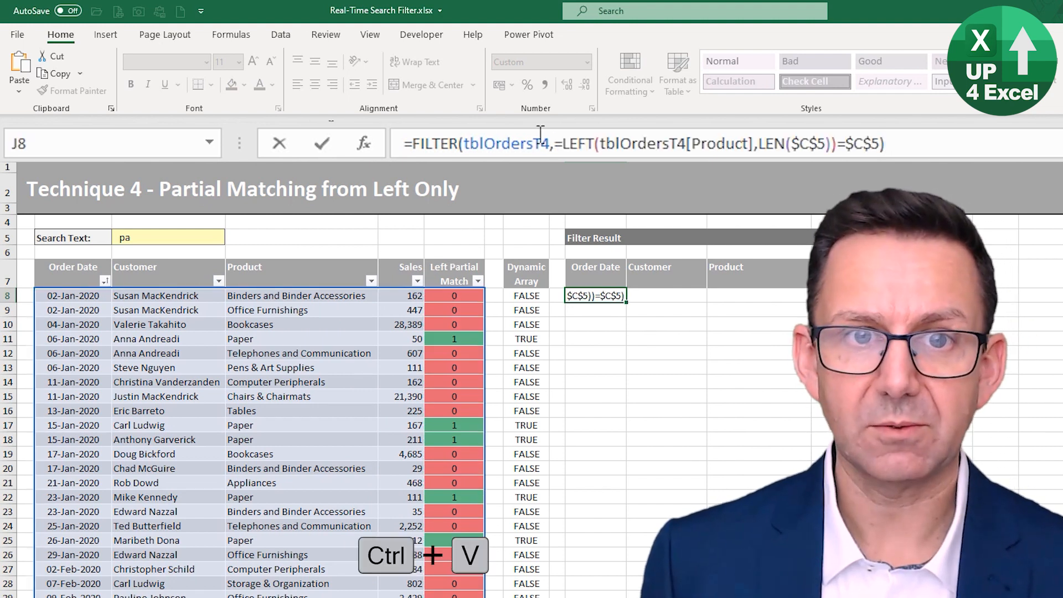
pyautogui.click(562, 143)
pyautogui.press('BackSpace')
pyautogui.hotkey('ctrl', 'Return')
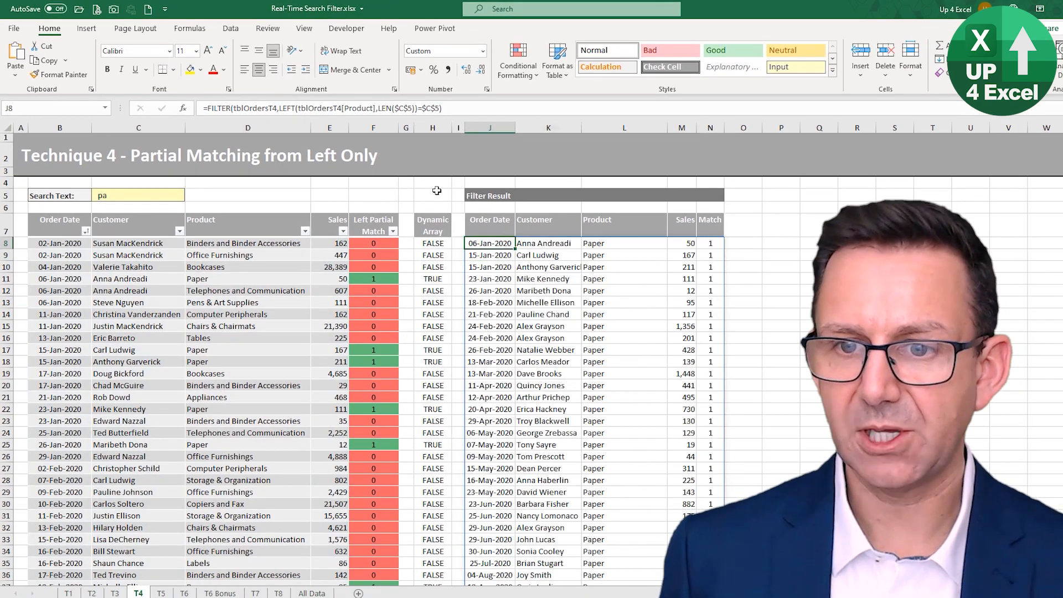
# Test the filter result with the search texts "pe" and "art".
pyautogui.click(118, 191)
pyautogui.press('BackSpace')
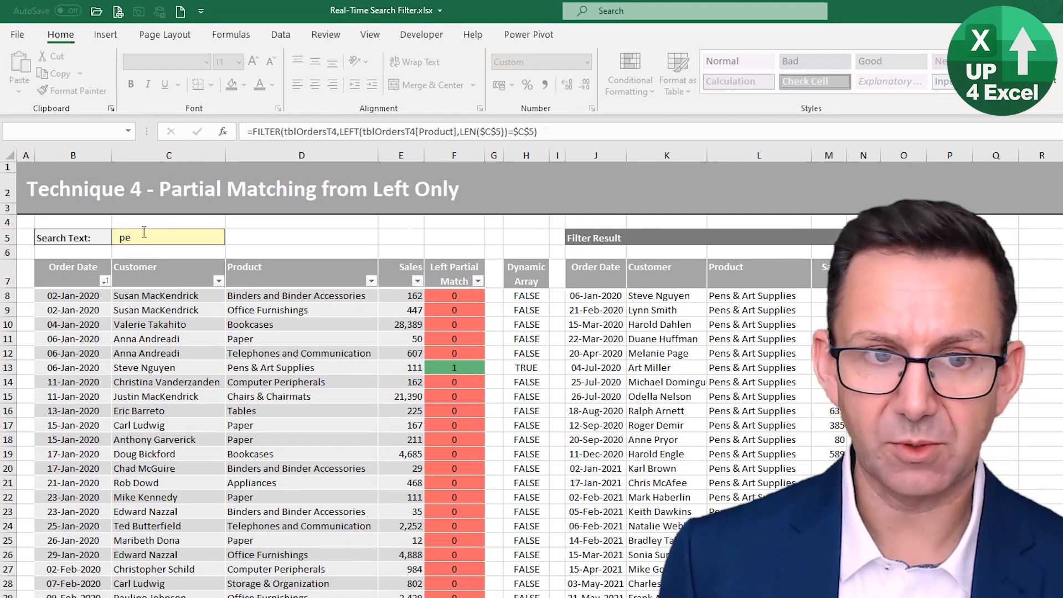
pyautogui.press('BackSpace')
pyautogui.write('art')
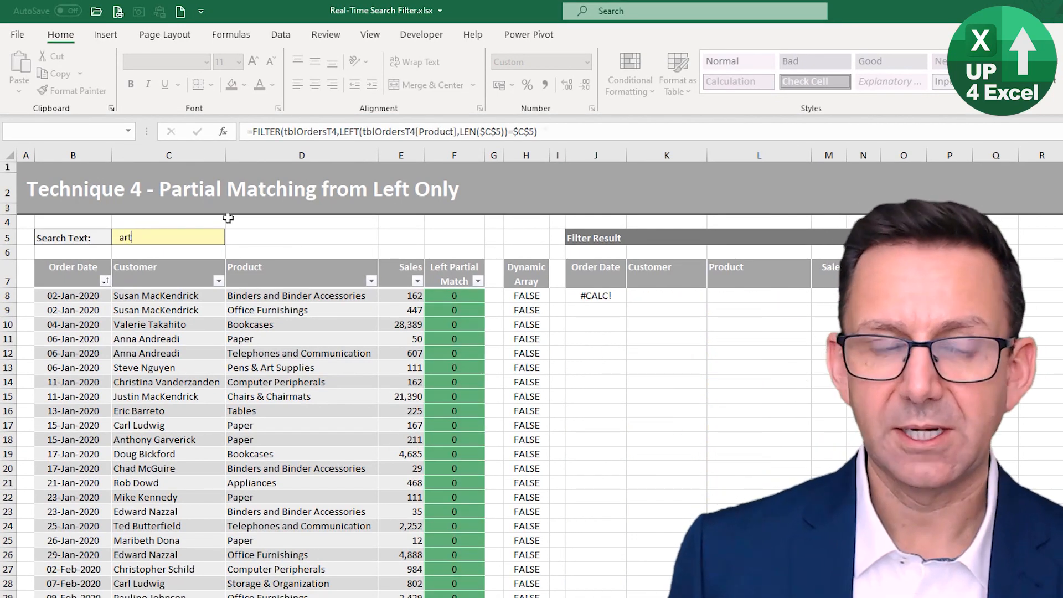
# Add "None" as the if-empty argument of the FILTER formula in J8.
pyautogui.click(606, 297)
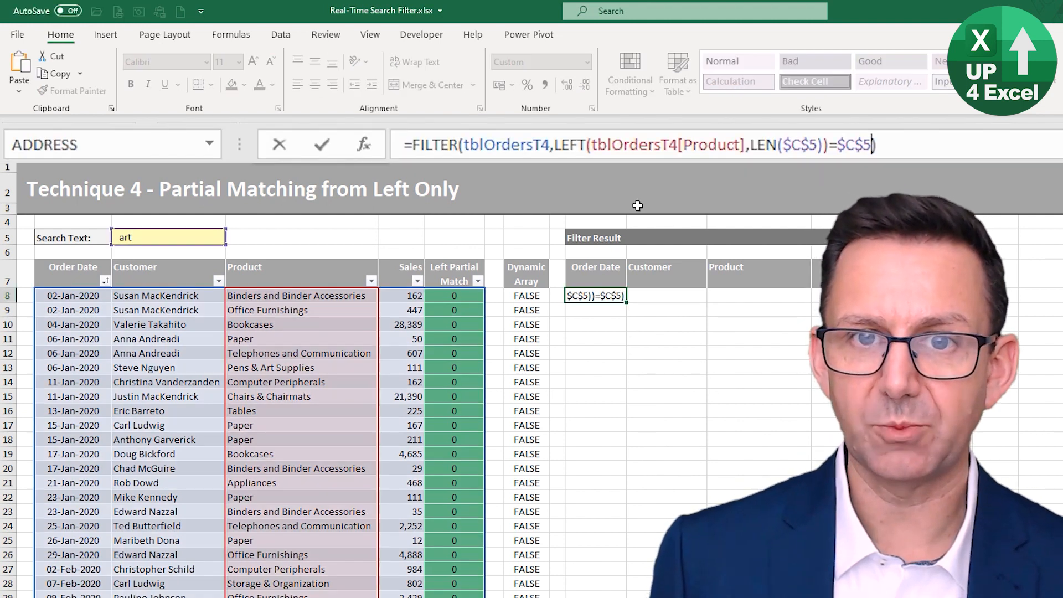
pyautogui.press('F2')
pyautogui.write(',""')
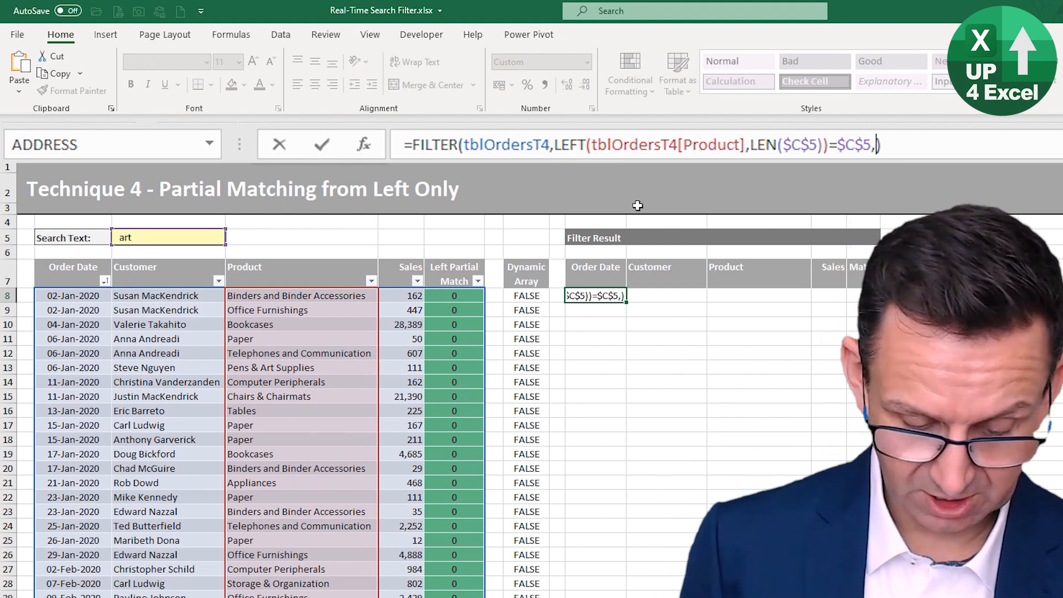
pyautogui.write('None"')
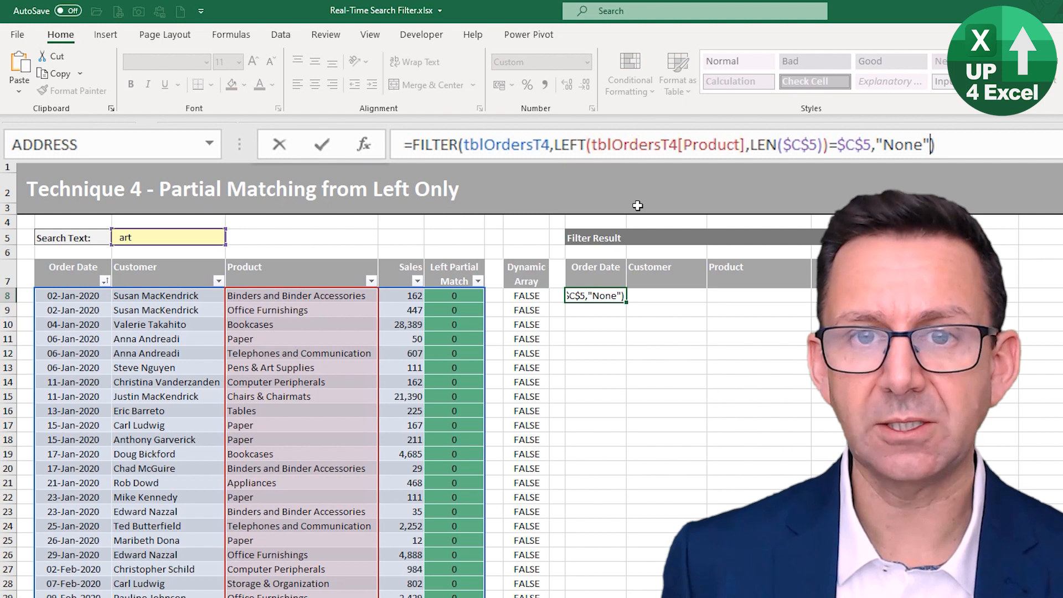
pyautogui.press('Return')
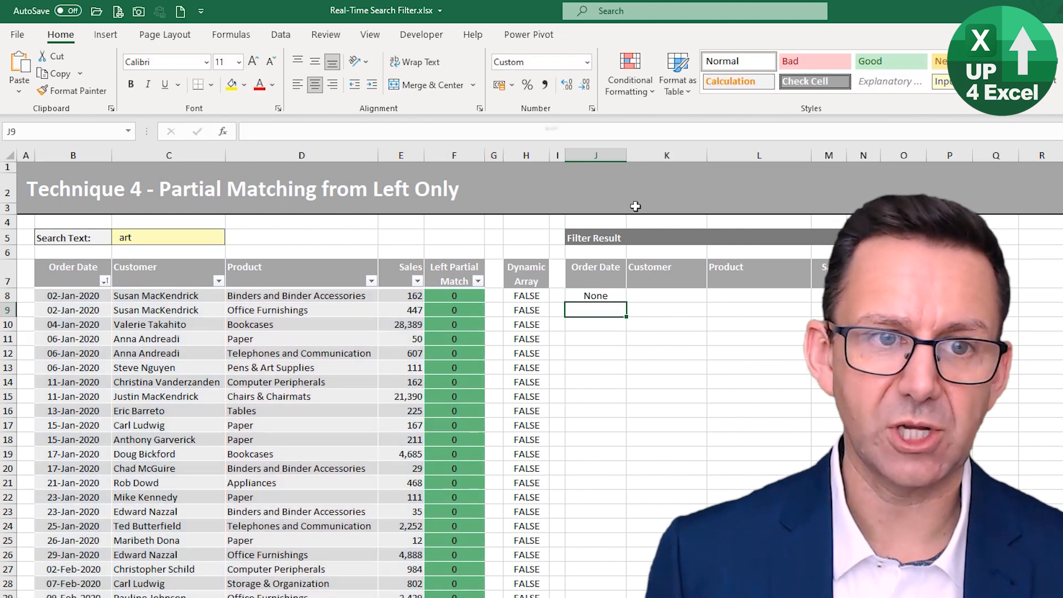
pyautogui.click(166, 243)
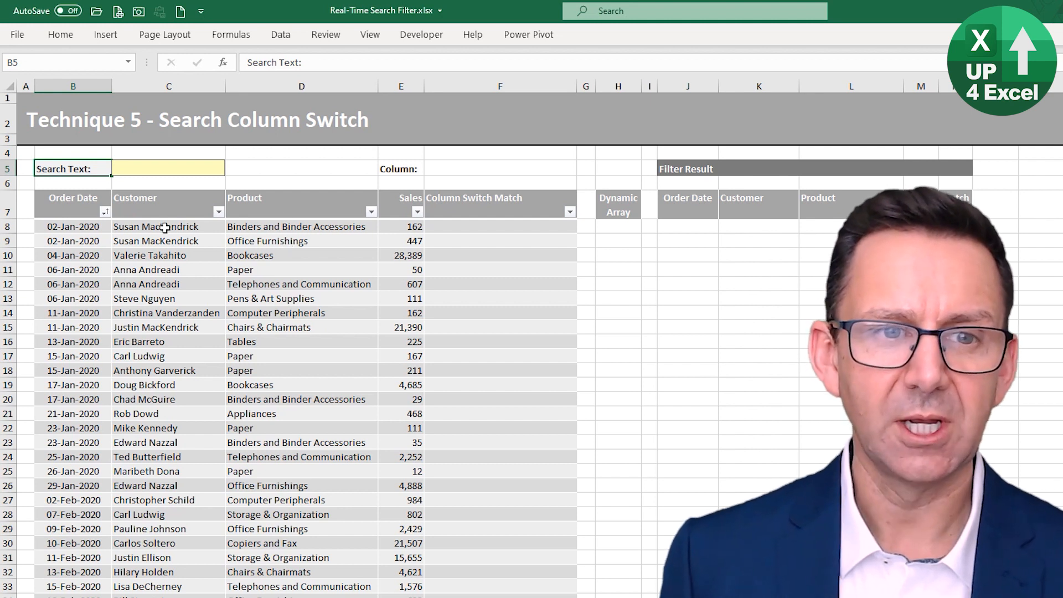
pyautogui.click(192, 223)
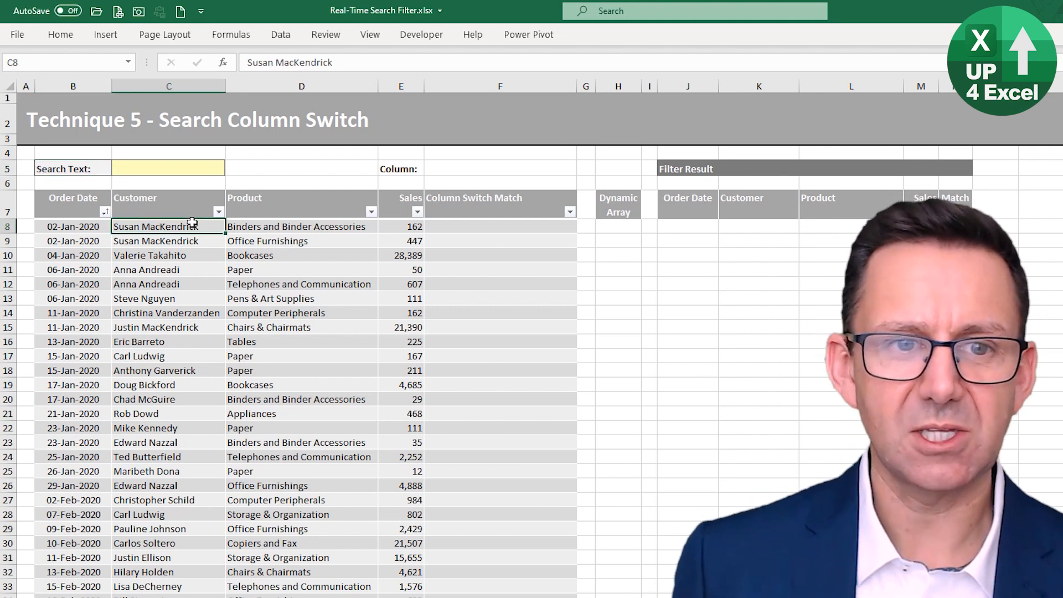
pyautogui.click(189, 212)
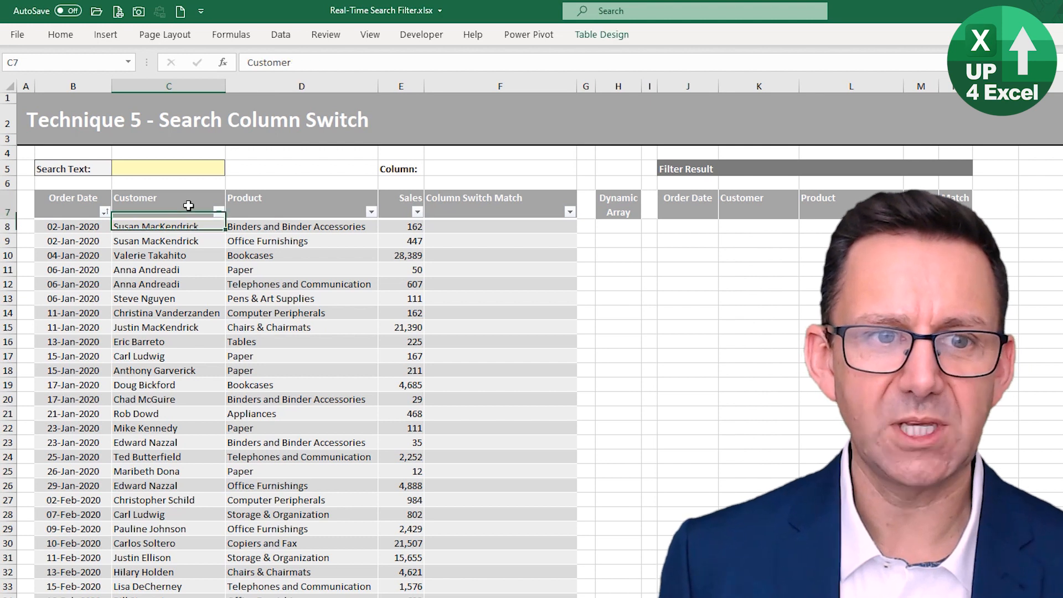
pyautogui.click(280, 213)
pyautogui.click(441, 227)
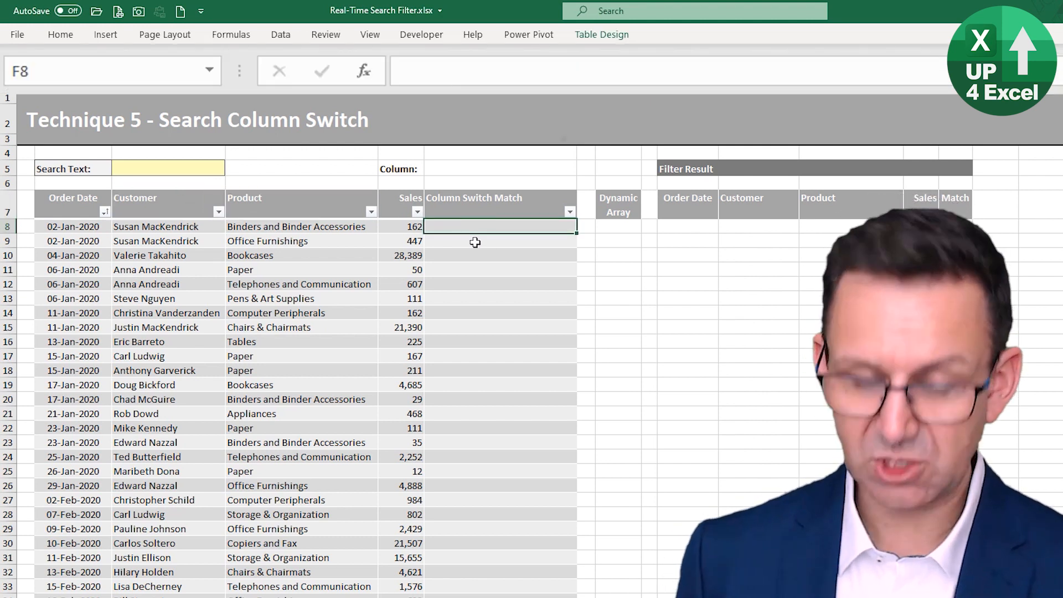
pyautogui.write('=')
pyautogui.press('Left')
pyautogui.press('Left')
pyautogui.press('Left')
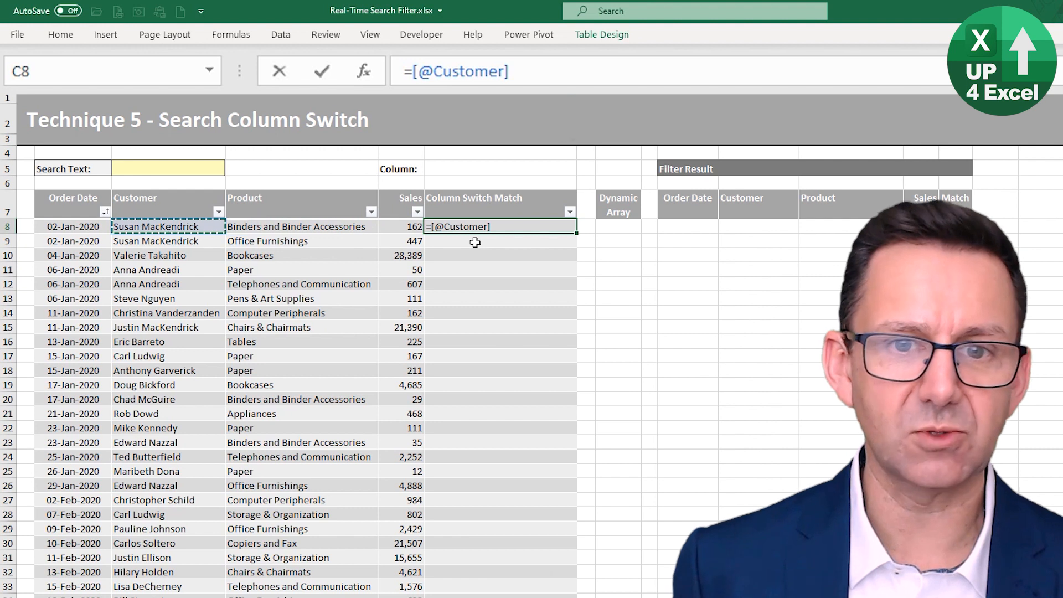
pyautogui.press('Return')
pyautogui.press('Up')
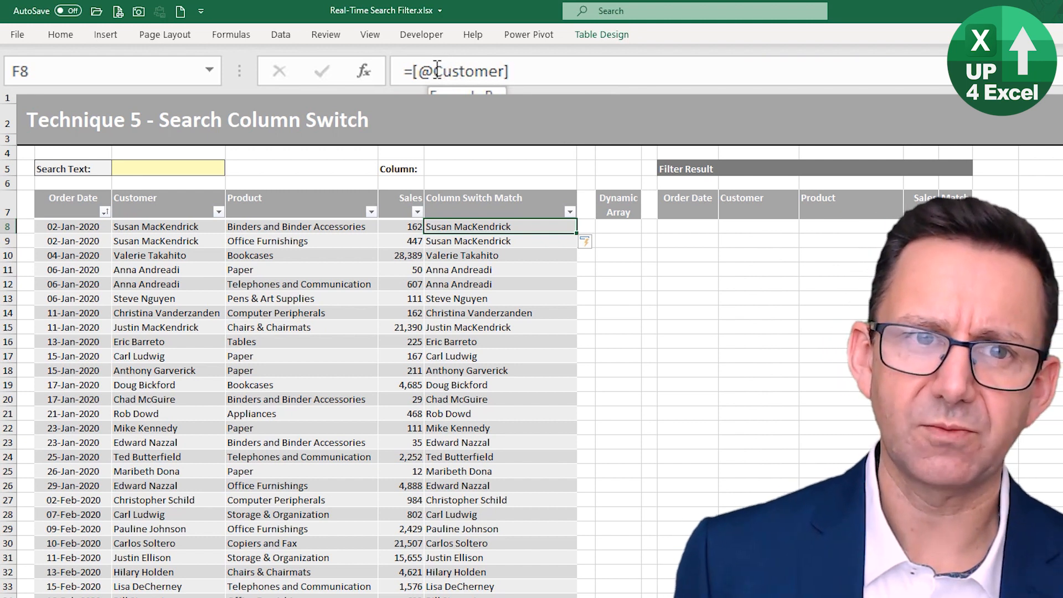
pyautogui.moveTo(434, 71); pyautogui.dragTo(504, 68)
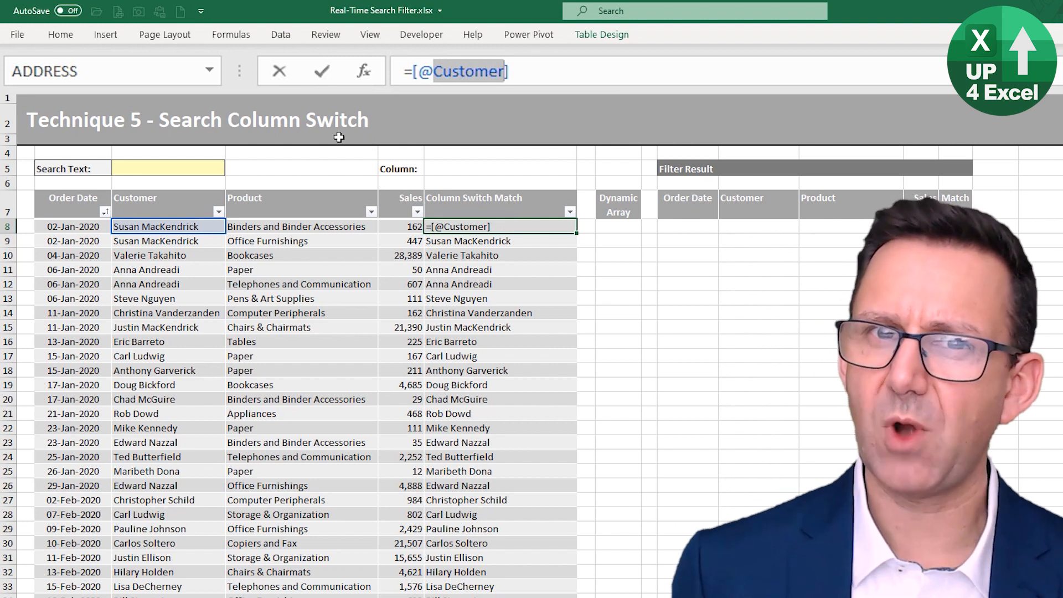
pyautogui.hotkey('ctrl', 'Return')
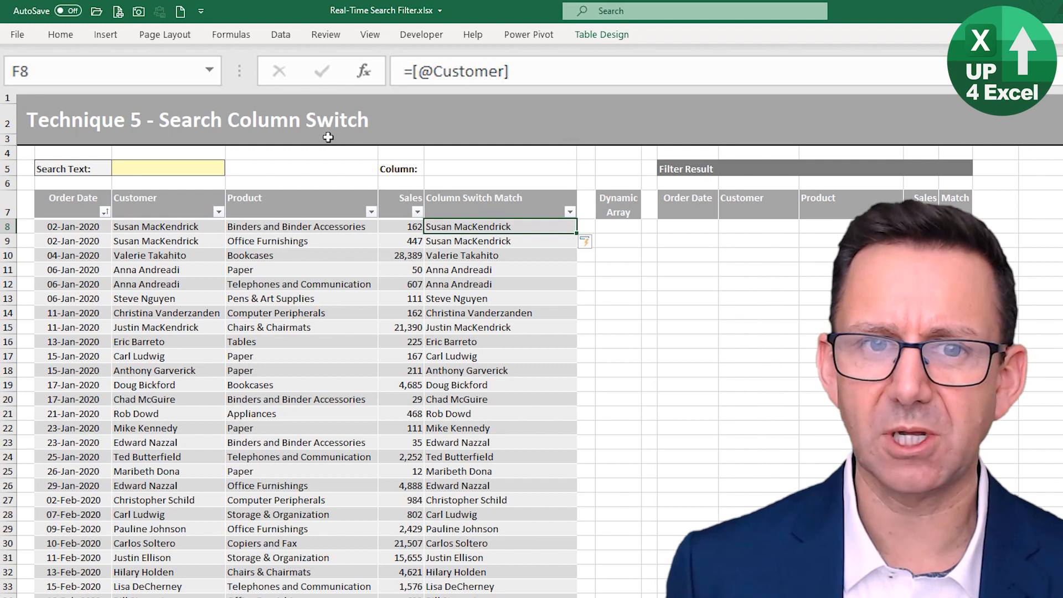
# Apply List data validation to the Column cell F5, with the Customer and Product headers =$C$7:$D$7 as the source.
pyautogui.click(448, 162)
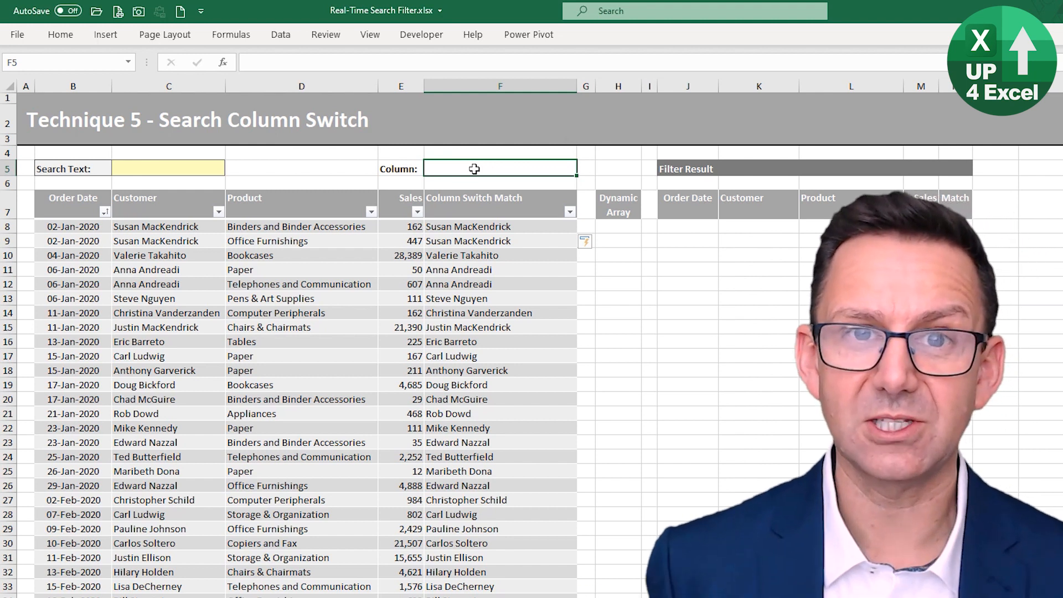
pyautogui.click(294, 38)
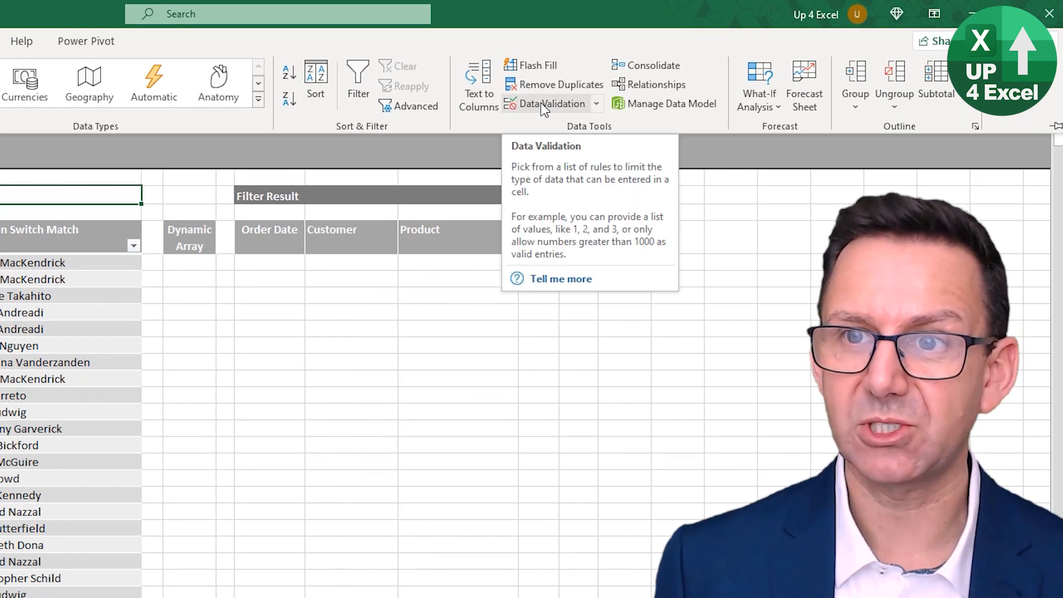
pyautogui.click(544, 104)
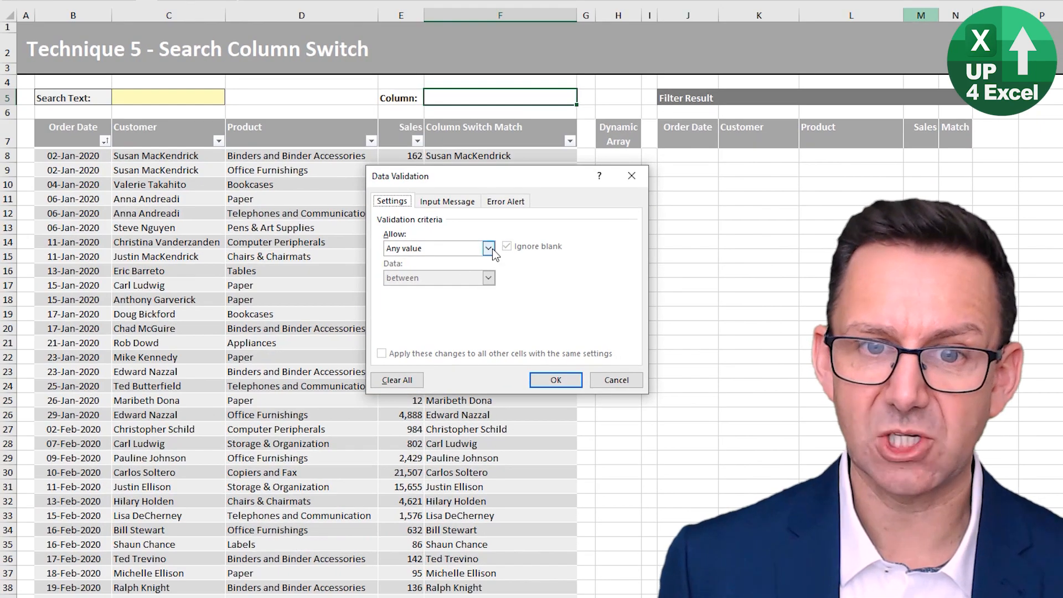
pyautogui.click(490, 248)
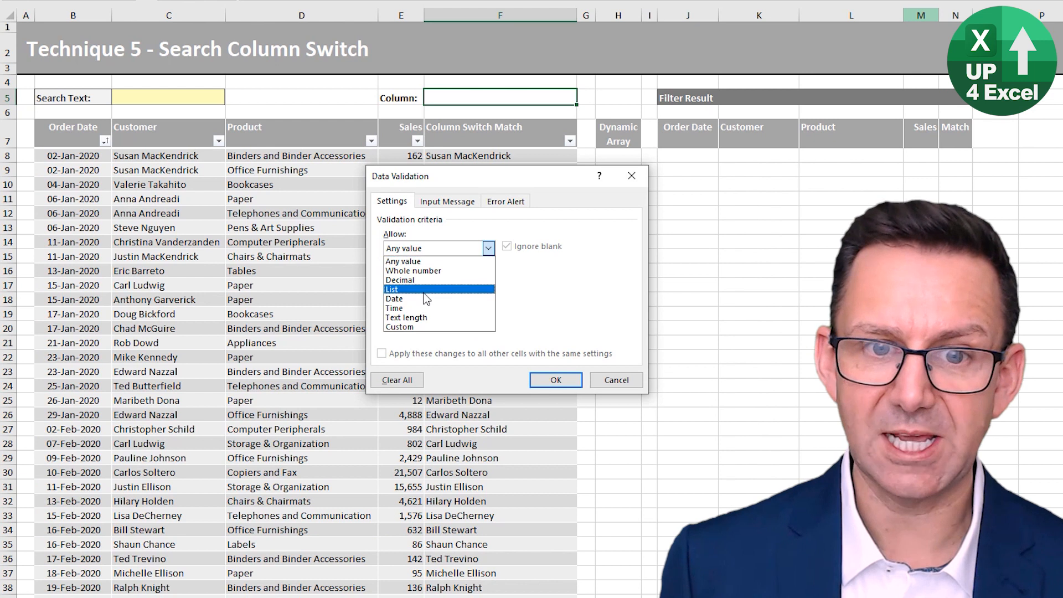
pyautogui.click(417, 289)
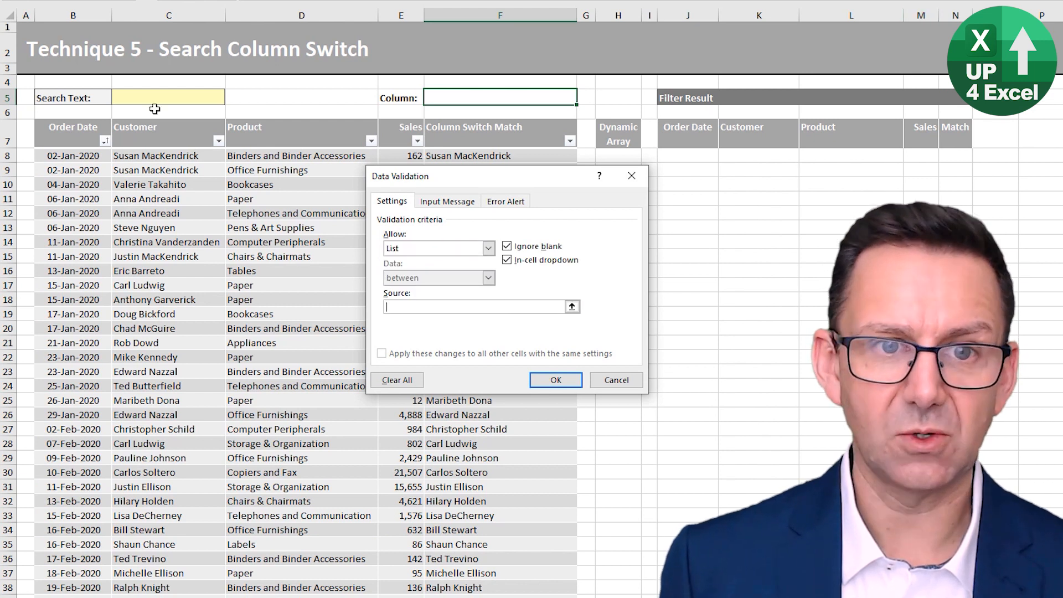
pyautogui.moveTo(157, 131); pyautogui.dragTo(247, 132)
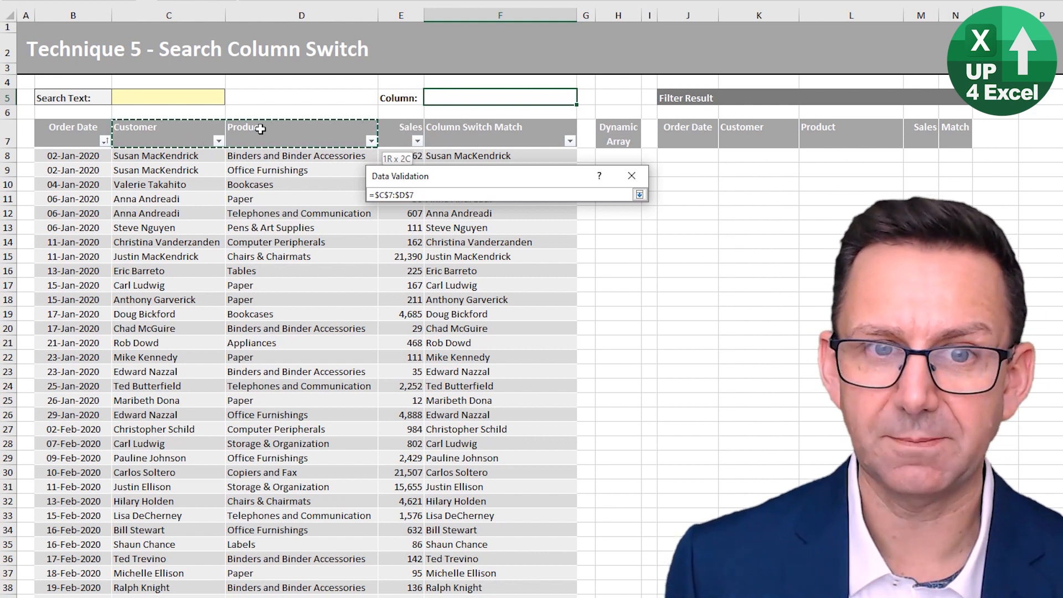
pyautogui.press('Return')
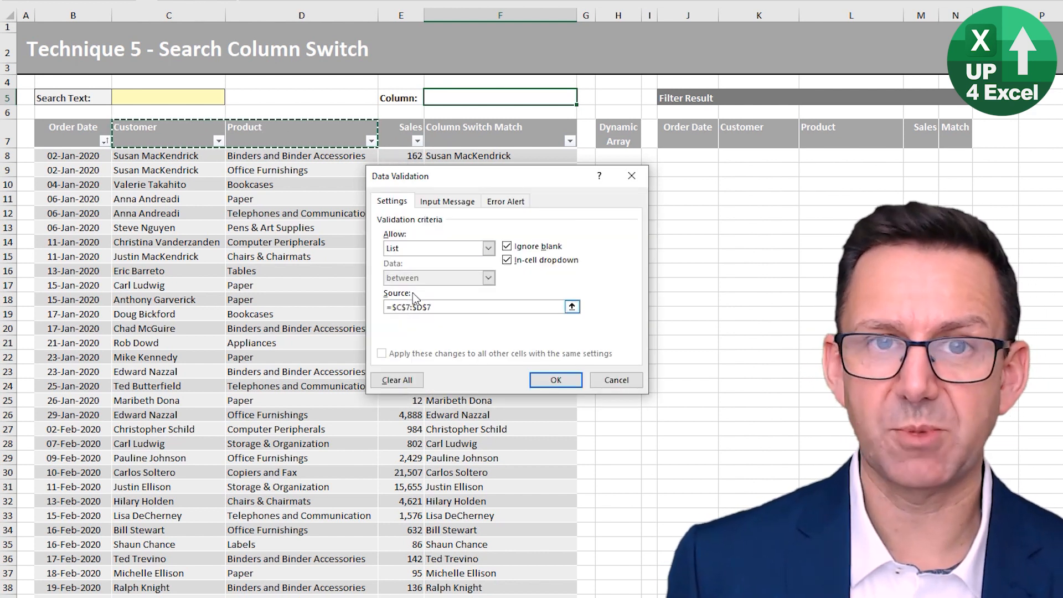
pyautogui.click(556, 380)
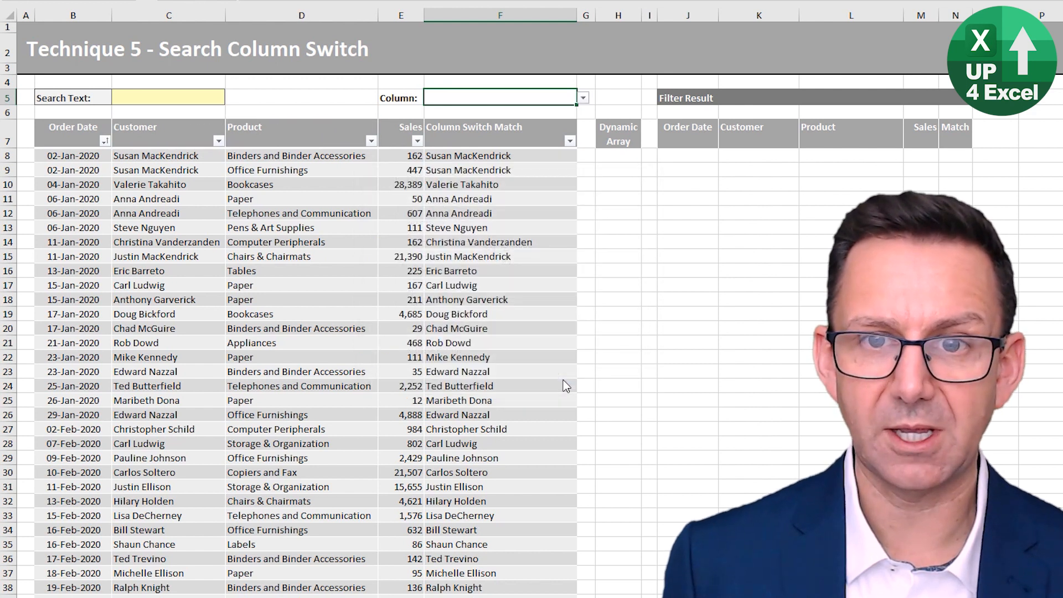
# Try the list in F5 by choosing Product, and finish with Customer selected.
pyautogui.click(582, 99)
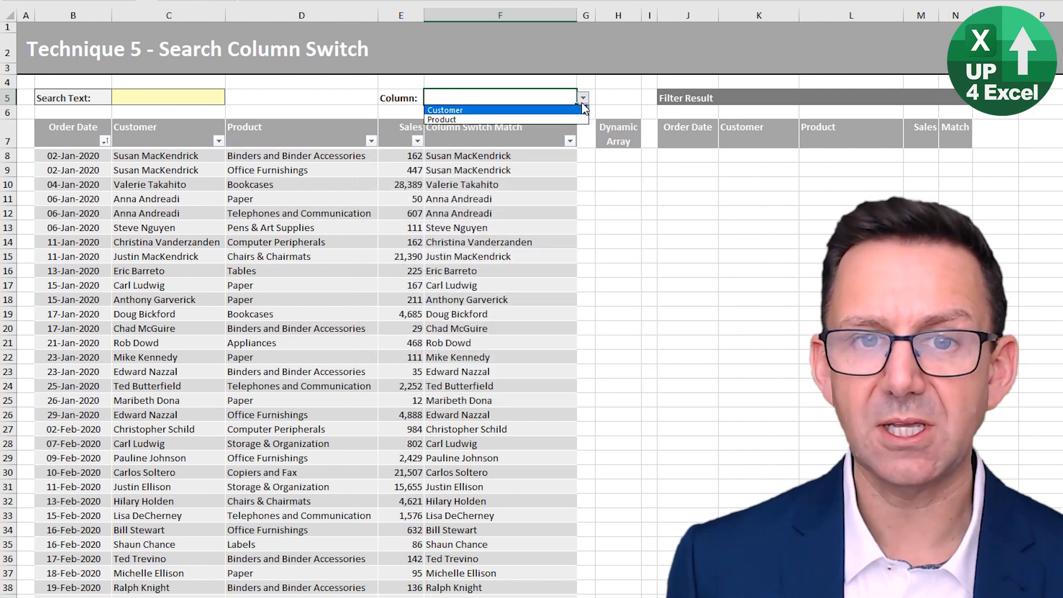
pyautogui.click(546, 117)
pyautogui.click(582, 99)
pyautogui.click(559, 112)
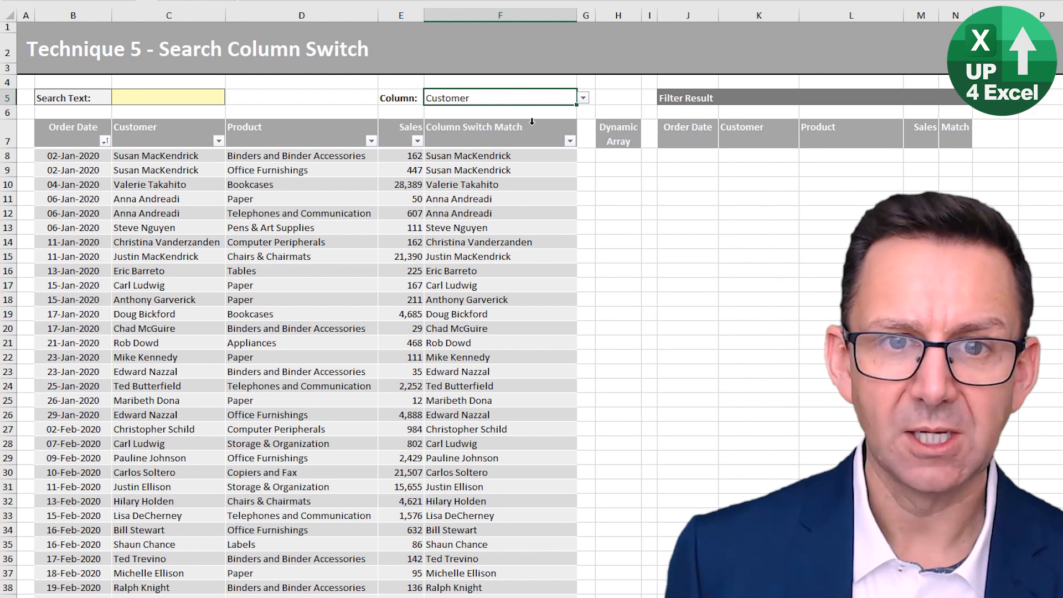
# Try replacing the Customer column name in F8's formula with an absolute reference to the Column cell, giving =[@$F$5].
pyautogui.click(487, 156)
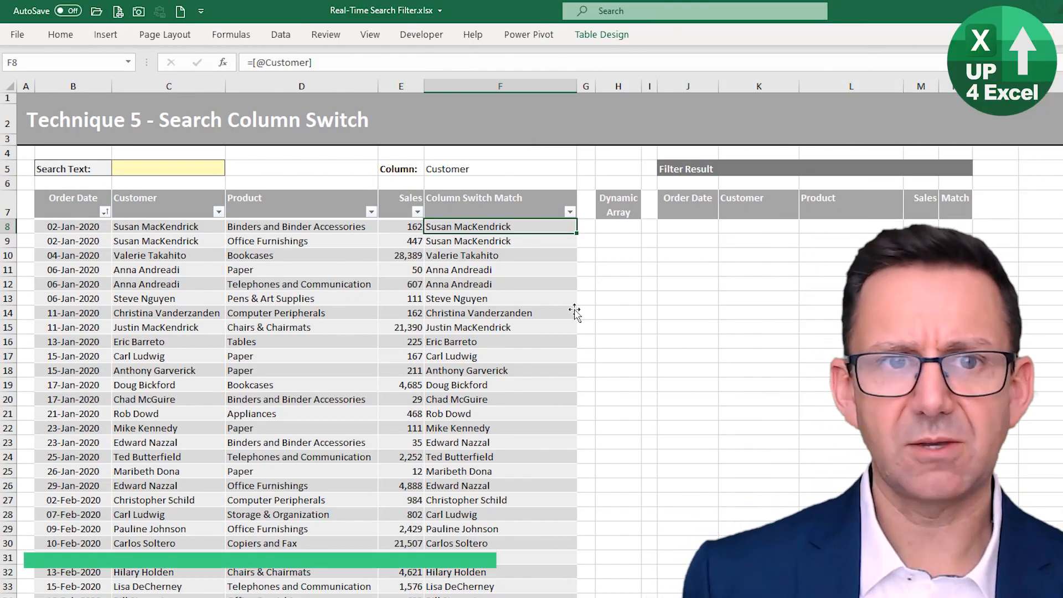
pyautogui.moveTo(309, 64); pyautogui.dragTo(271, 65)
pyautogui.moveTo(443, 78); pyautogui.dragTo(434, 77)
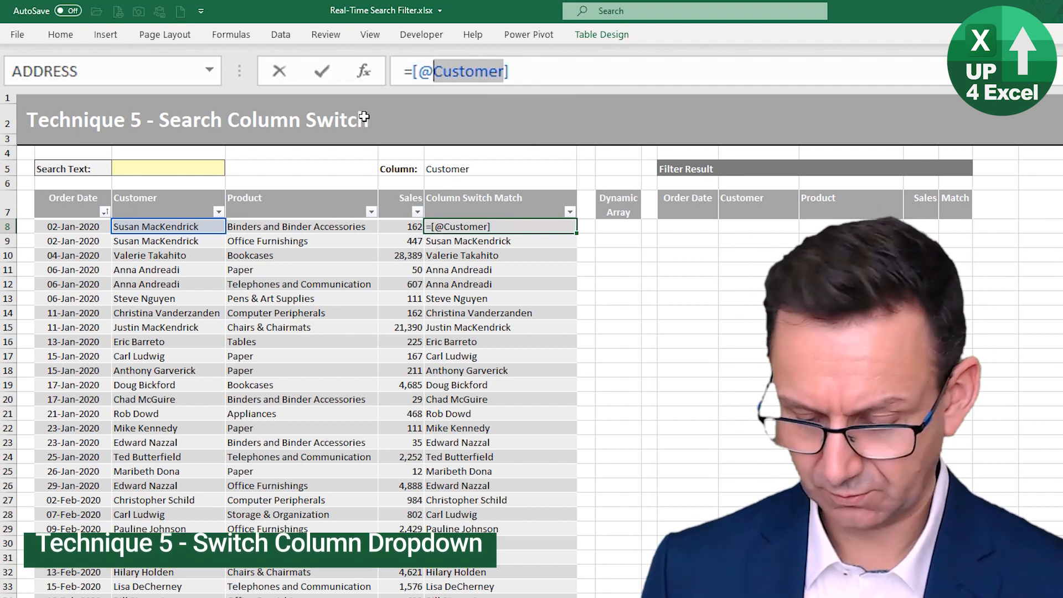
pyautogui.press('Delete')
pyautogui.click(467, 168)
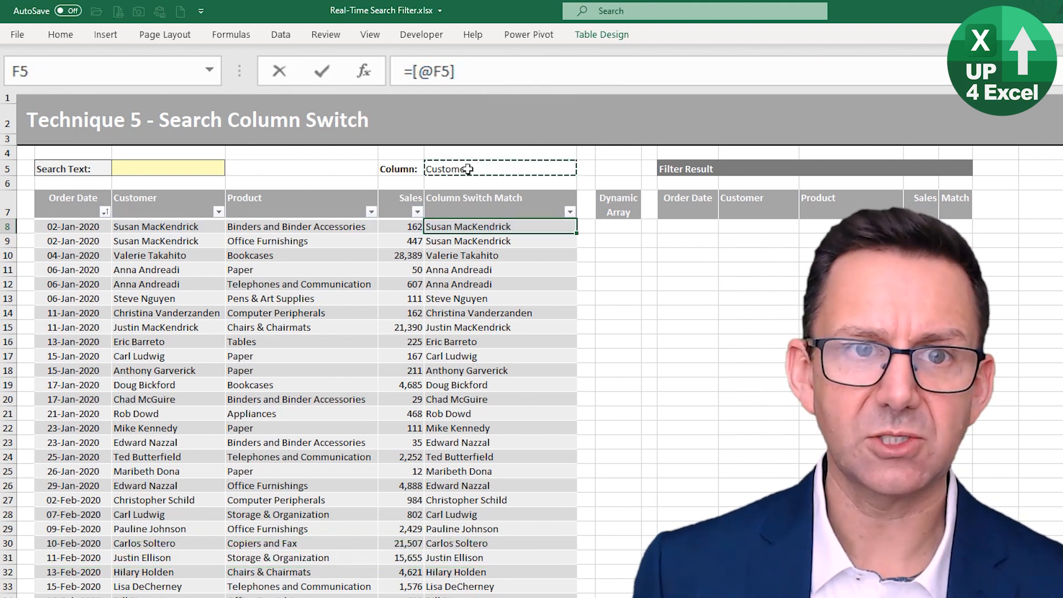
pyautogui.press('F4')
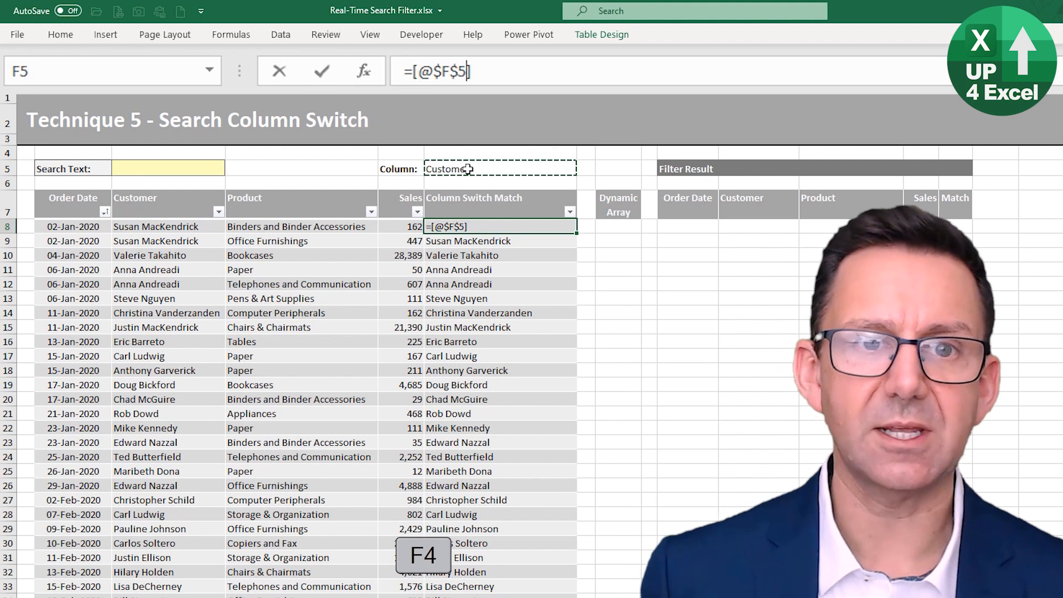
pyautogui.press('Return')
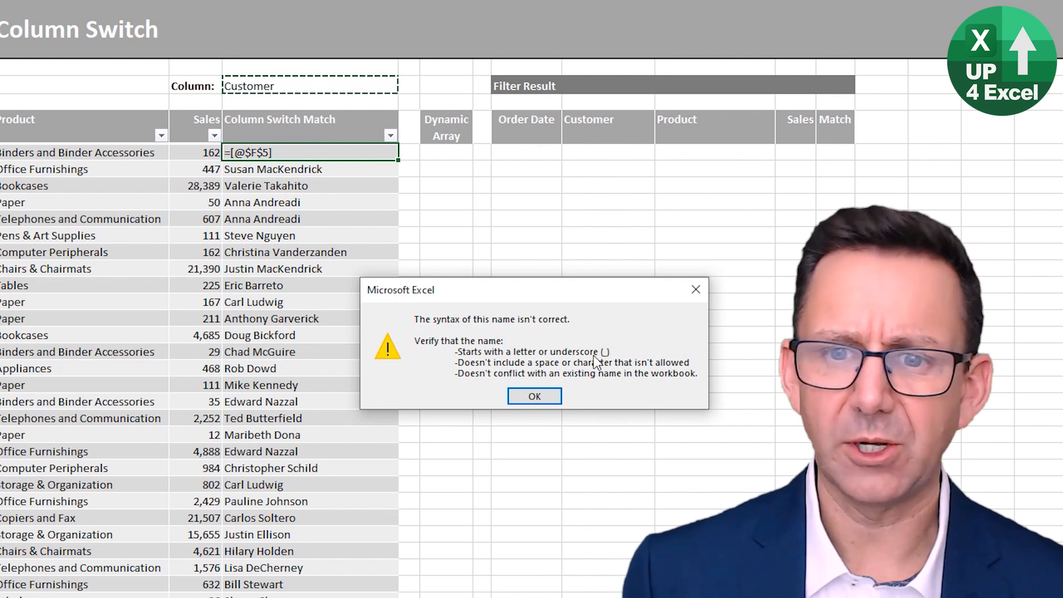
pyautogui.click(535, 397)
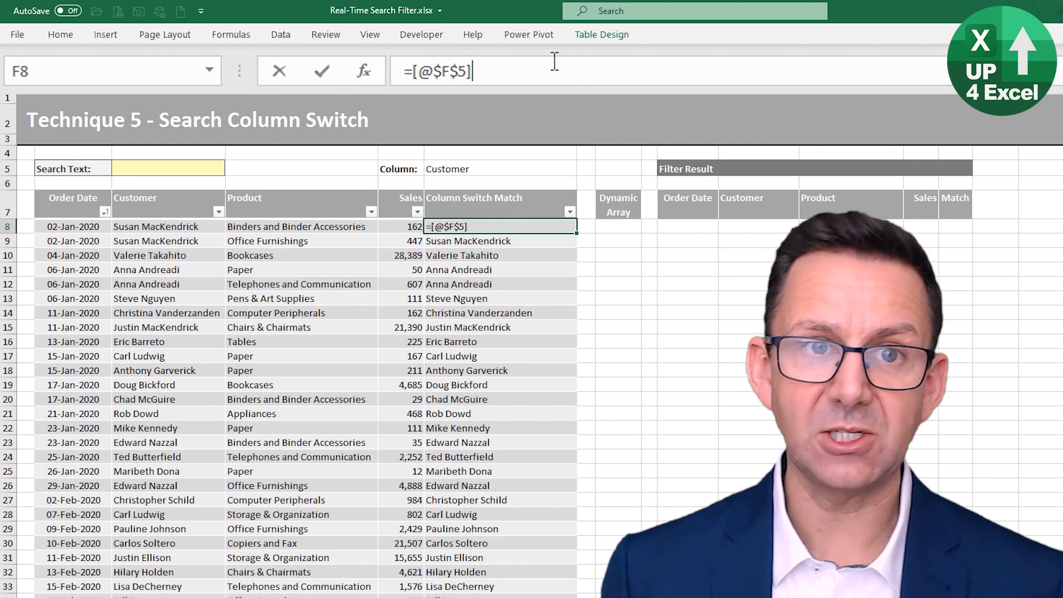
# Start an INDIRECT function around the reference in F8, quoting the opening "[@" as text and joining it to $F$5 with &.
pyautogui.click(411, 71)
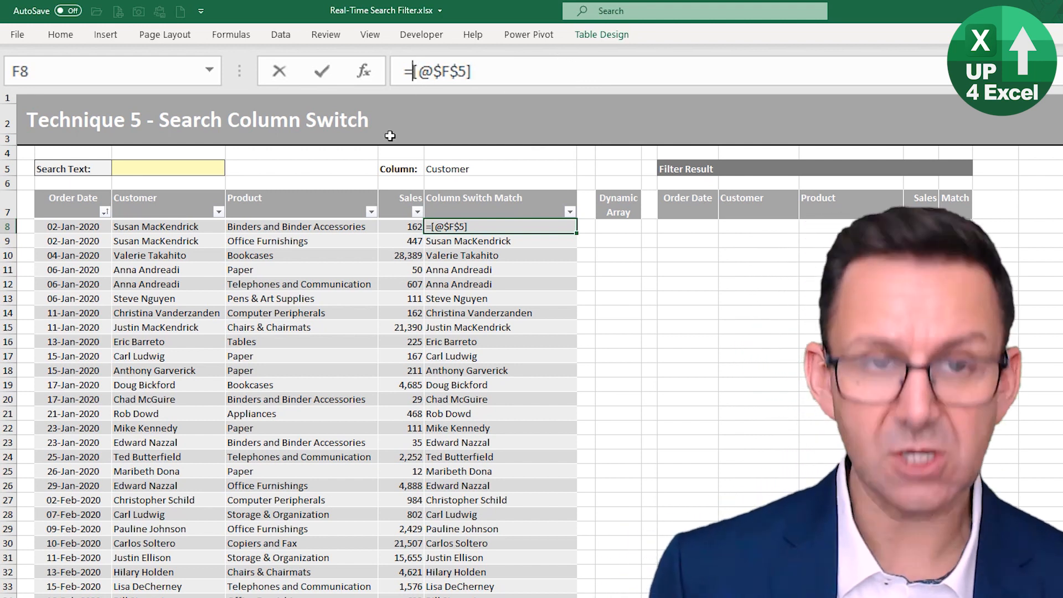
pyautogui.write('in')
pyautogui.press('Tab')
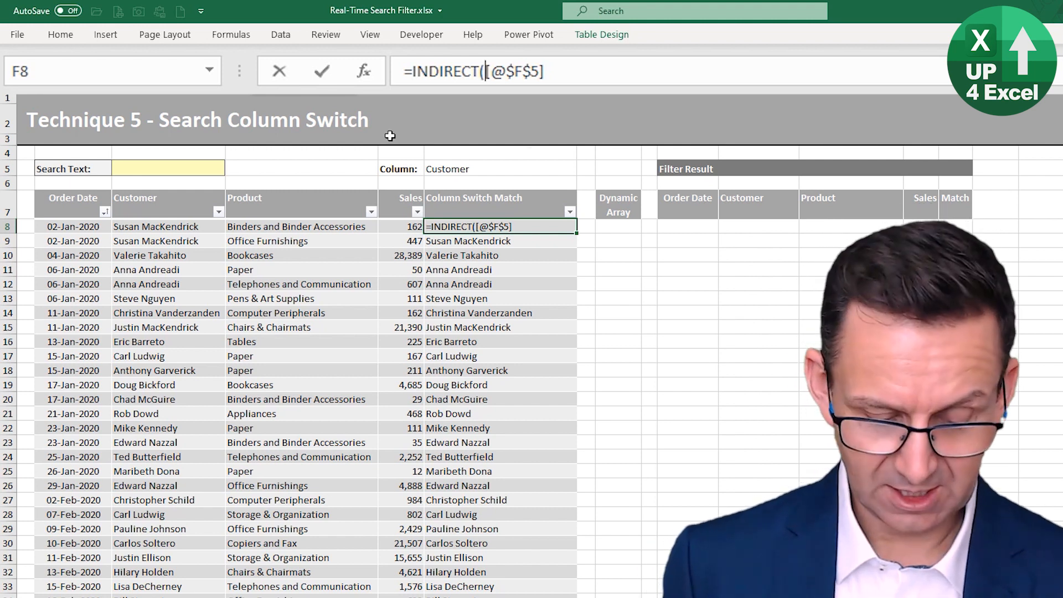
pyautogui.write('"')
pyautogui.press('Right')
pyautogui.press('Right')
pyautogui.press('Right')
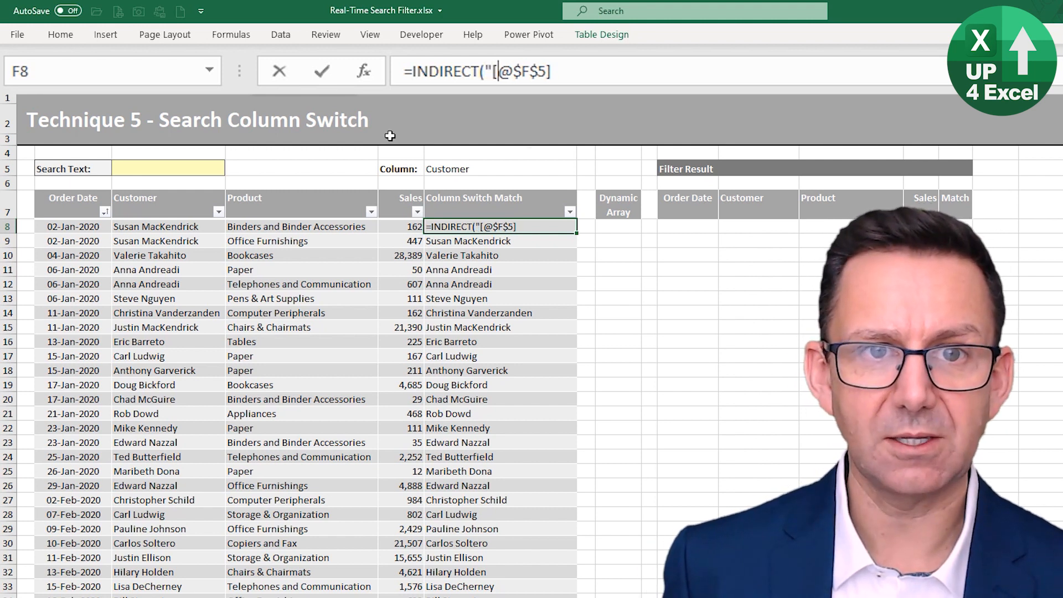
pyautogui.press('Left')
pyautogui.write('"')
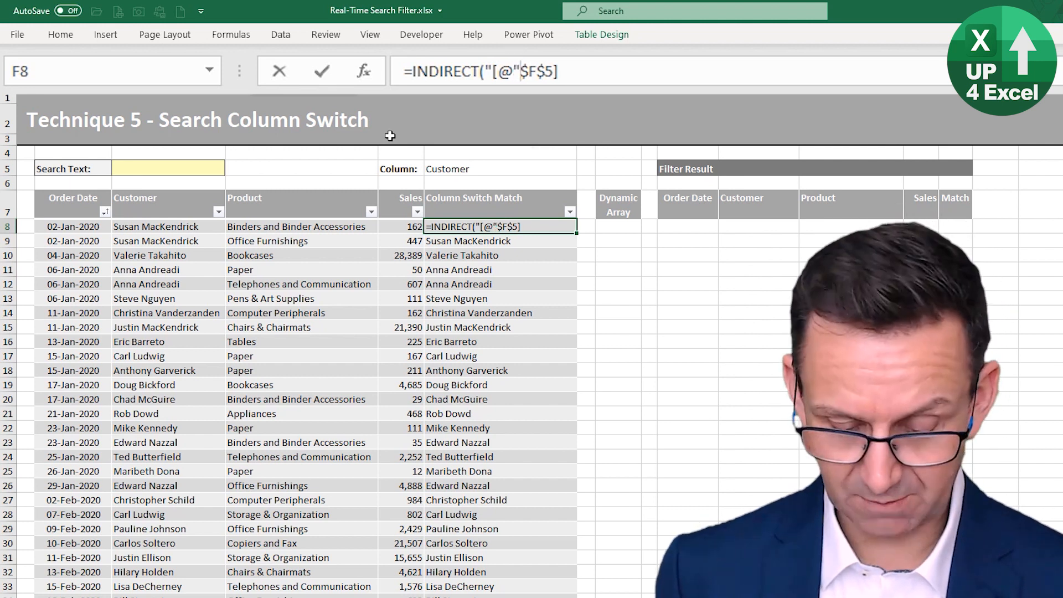
pyautogui.write('&')
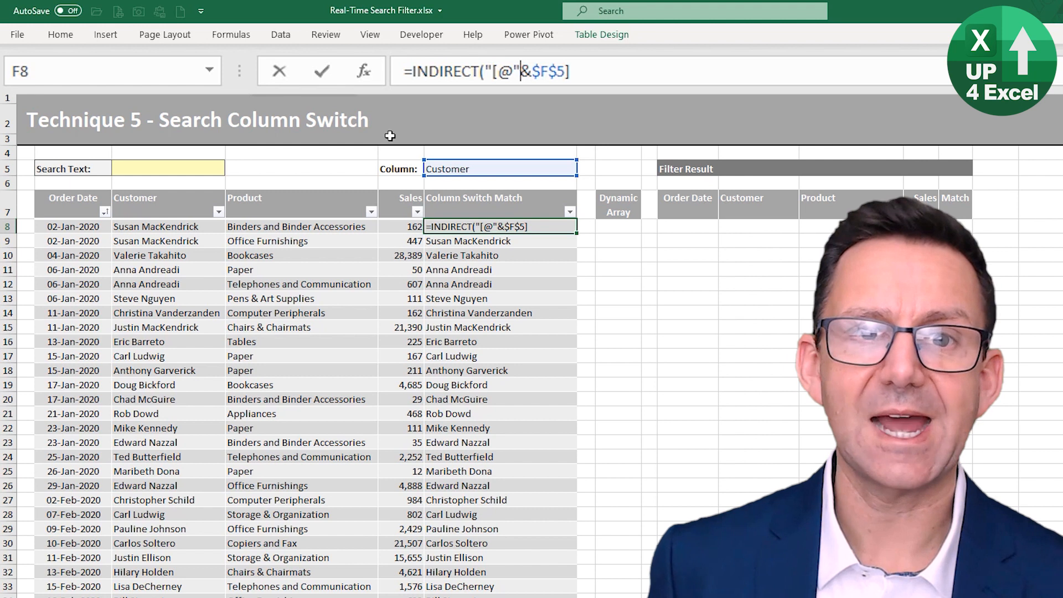
# Append &"]" after $F$5 and close the function so F8 reads =INDIRECT("[@"&$F$5&"]").
pyautogui.press('Right')
pyautogui.press('Right')
pyautogui.press('Right')
pyautogui.press('Right')
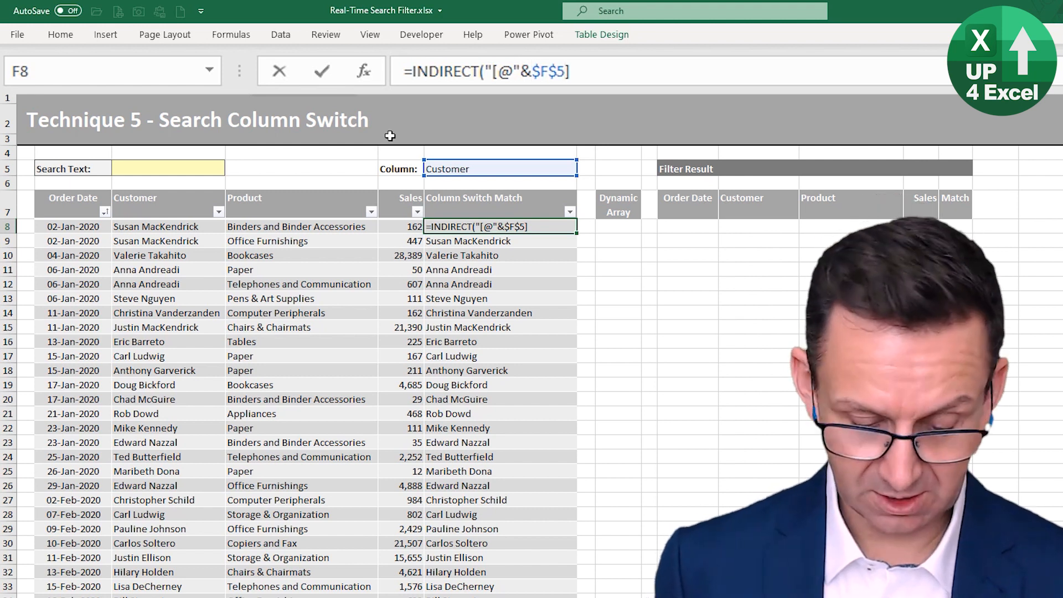
pyautogui.write('&')
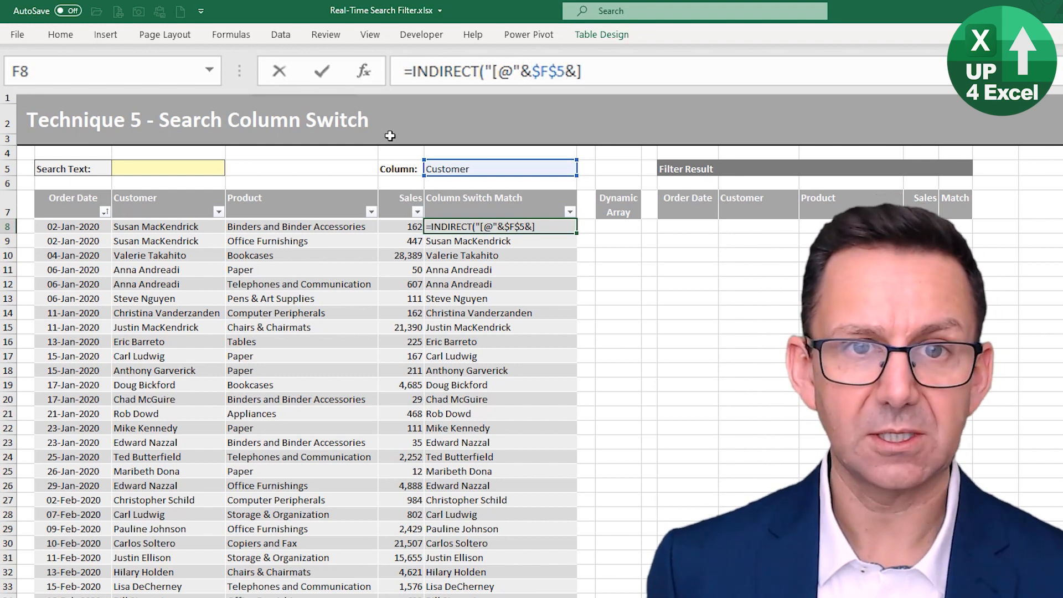
pyautogui.write('"])')
pyautogui.press('BackSpace')
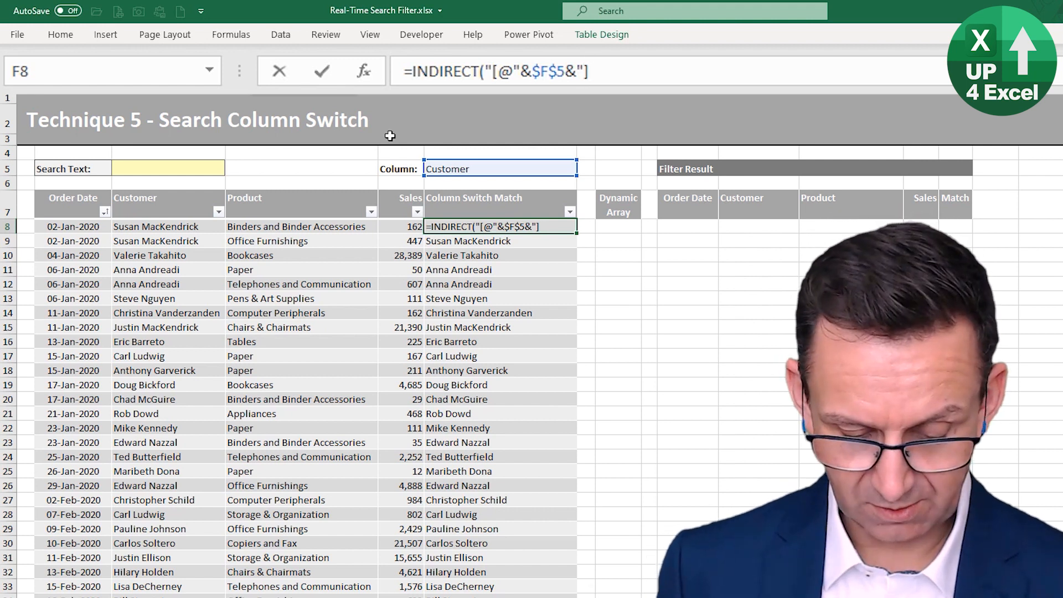
pyautogui.write('")')
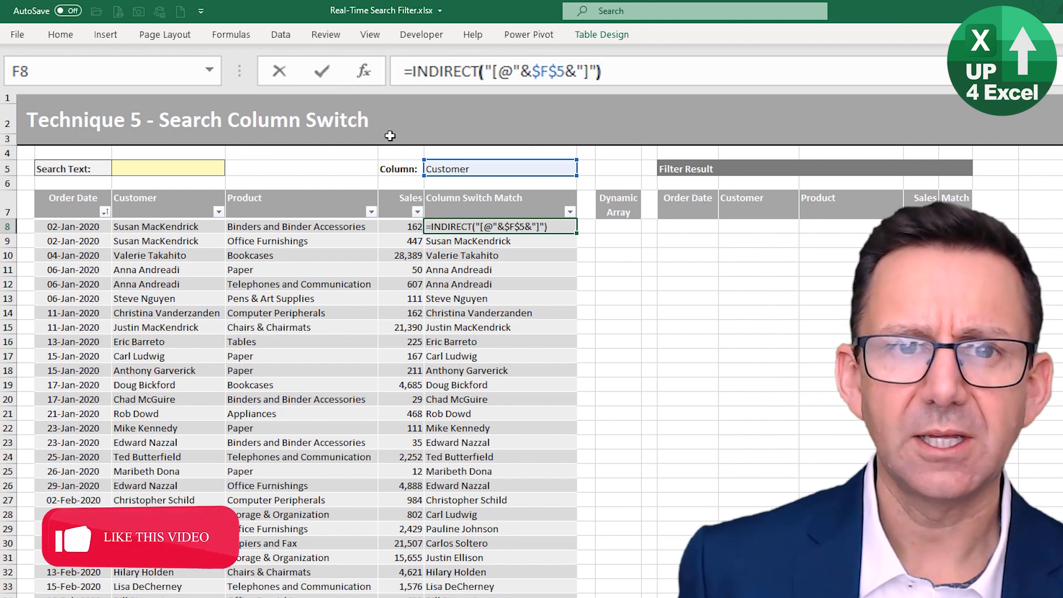
# Strip the INDIRECT function from F8 and fill the column with only the text string ="[@"&$F$5&"]".
pyautogui.hotkey('ctrl', 'shift', 'Left')
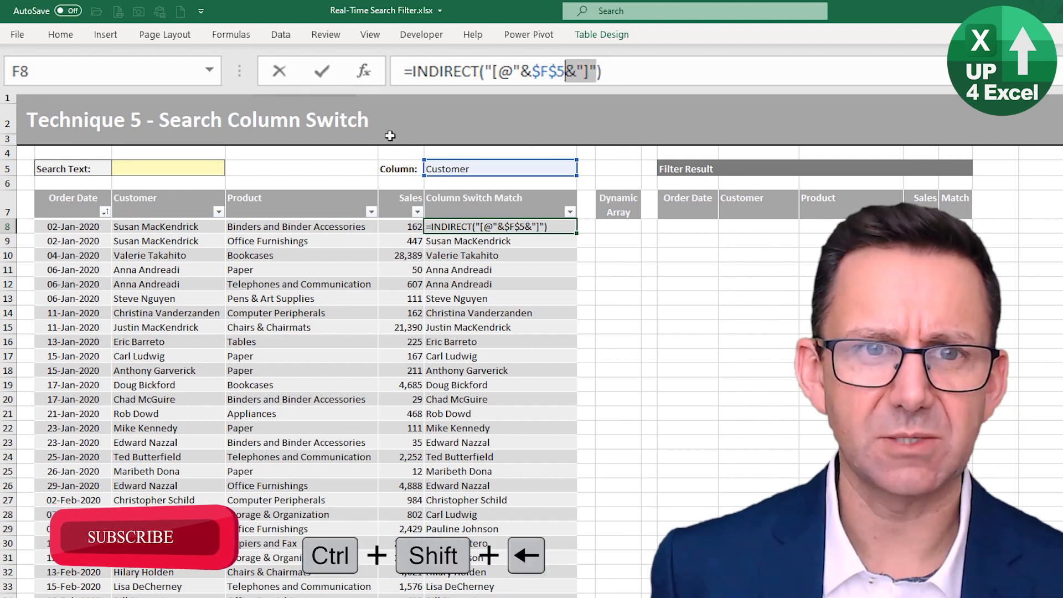
pyautogui.hotkey('ctrl', 'shift', 'Left')
pyautogui.hotkey('ctrl', 'shift', 'Left')
pyautogui.hotkey('ctrl', 'shift', 'Right')
pyautogui.hotkey('shift', 'Right')
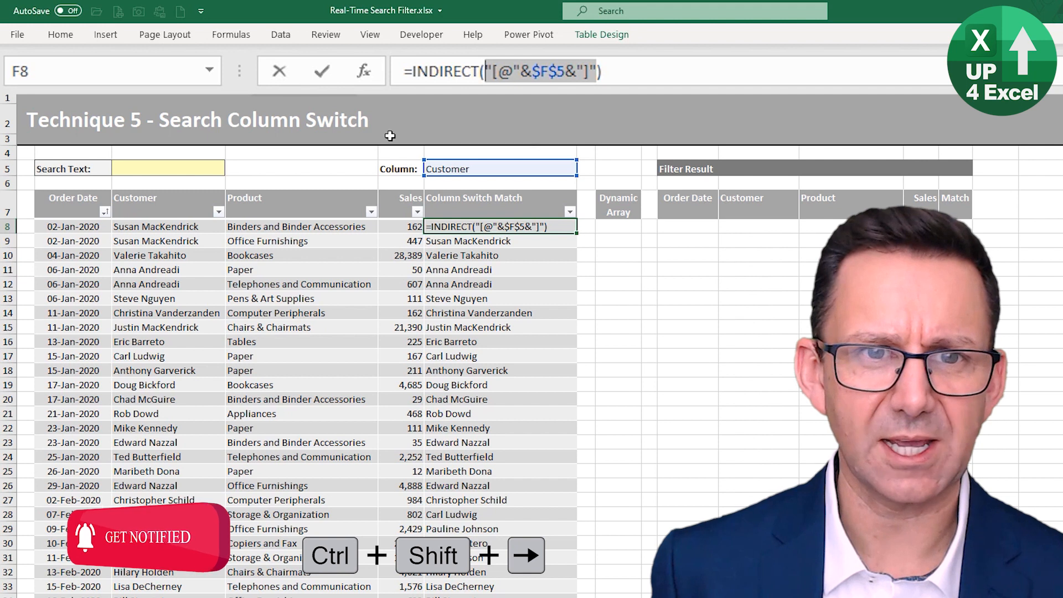
pyautogui.press('Left')
pyautogui.hotkey('ctrl', 'shift', 'Left')
pyautogui.hotkey('ctrl', 'shift', 'Left')
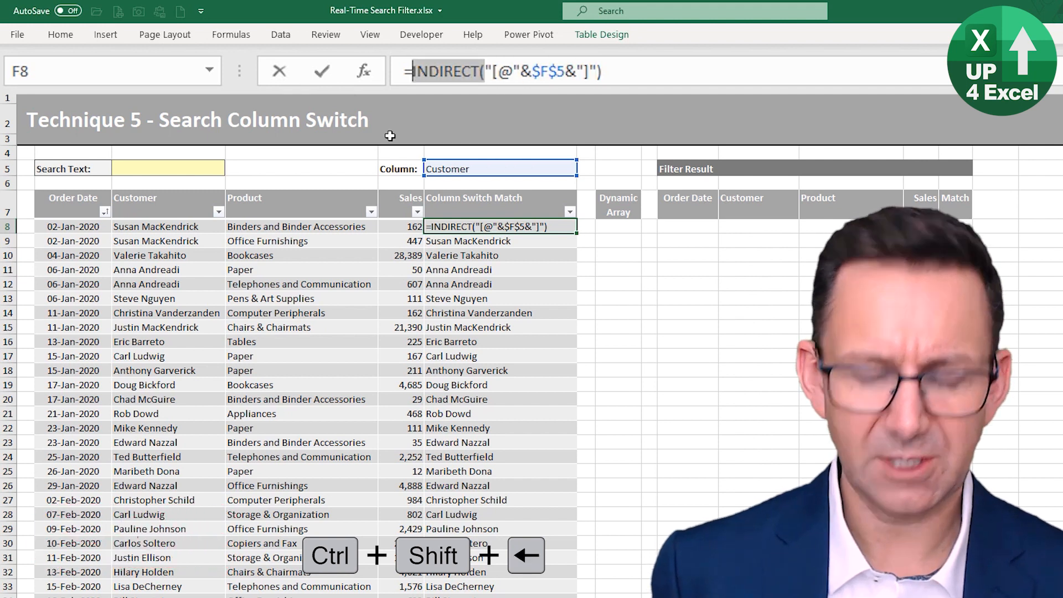
pyautogui.write('=')
pyautogui.hotkey('ctrl', 'Right')
pyautogui.hotkey('ctrl', 'Right')
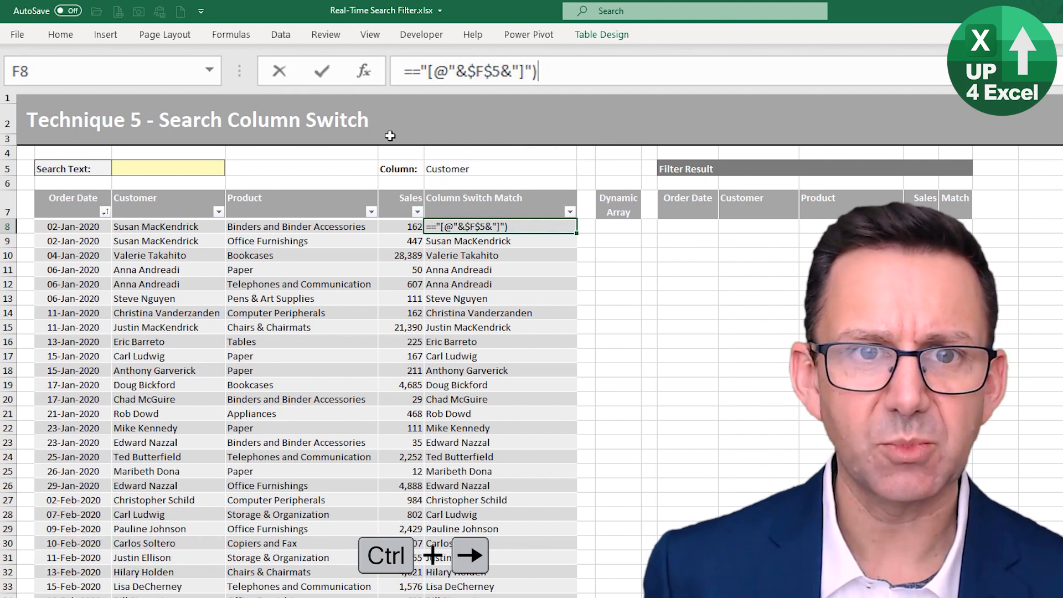
pyautogui.press('BackSpace')
pyautogui.hotkey('ctrl', 'Left')
pyautogui.hotkey('ctrl', 'Left')
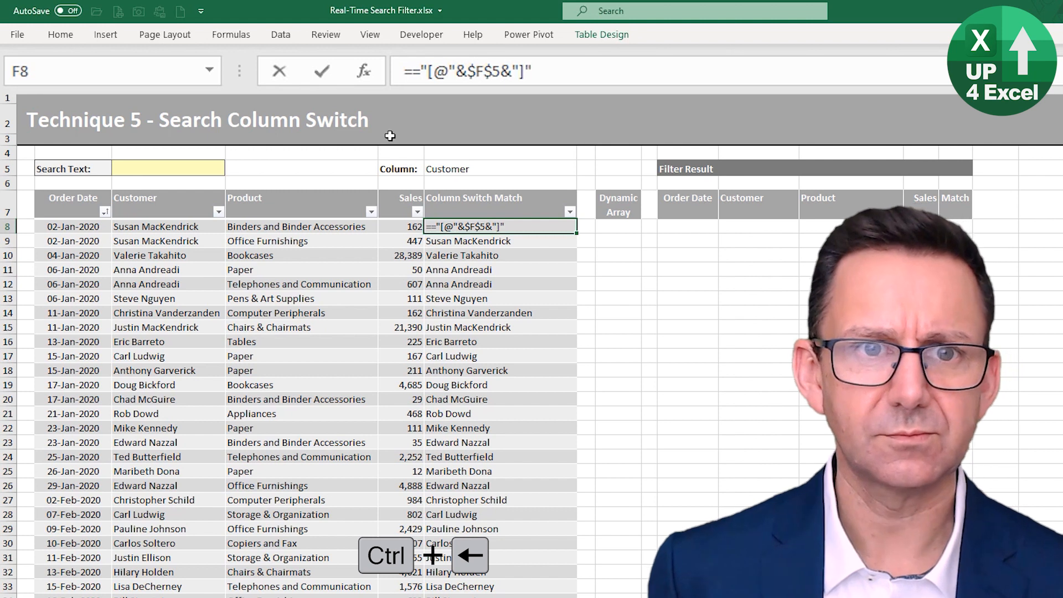
pyautogui.press('BackSpace')
pyautogui.press('Return')
pyautogui.press('Up')
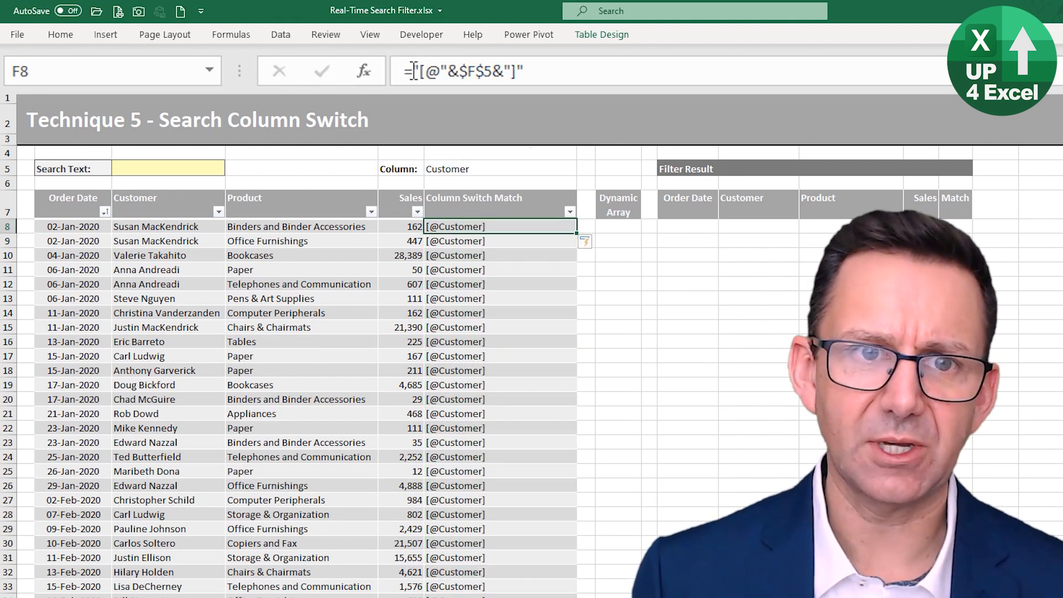
# Wrap the text string in F8 in INDIRECT and enter =INDIRECT("[@"&$F$5&"]") throughout the Column Switch Match column.
pyautogui.click(411, 72)
pyautogui.write('ind')
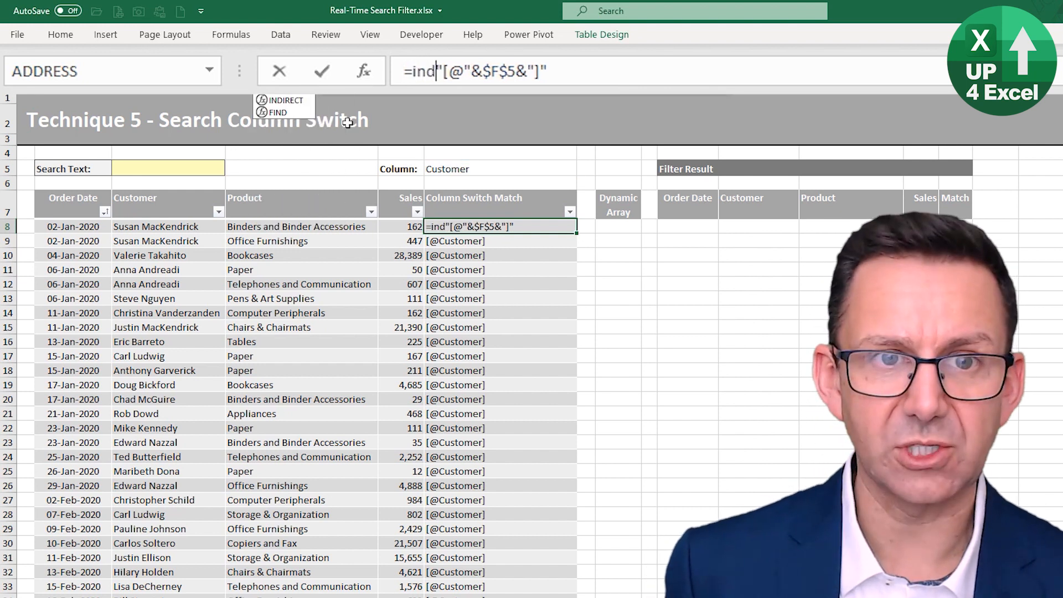
pyautogui.press('Tab')
pyautogui.click(648, 73)
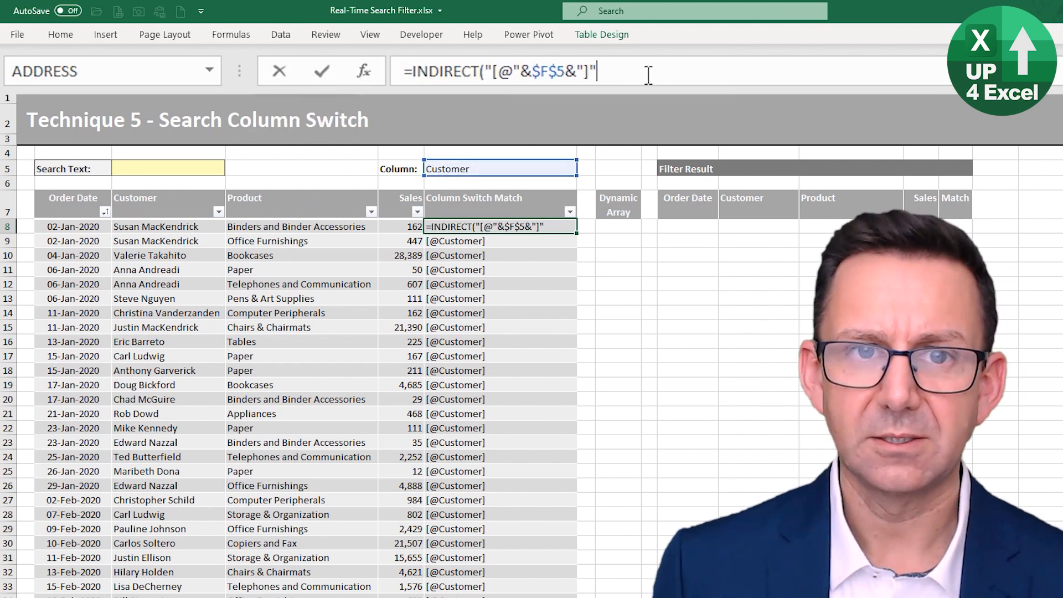
pyautogui.write(')')
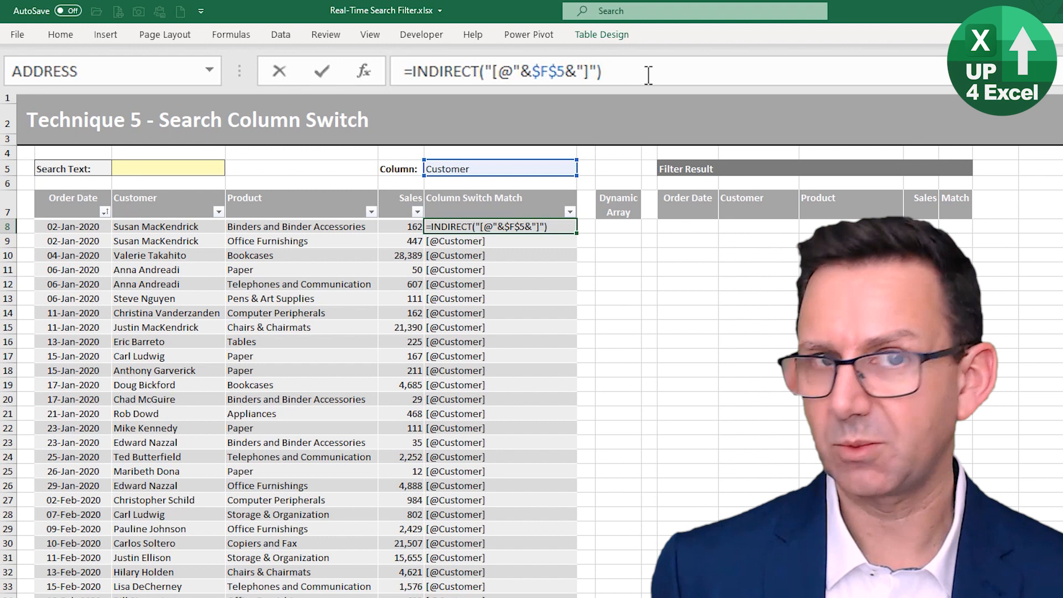
pyautogui.hotkey('ctrl', 'Return')
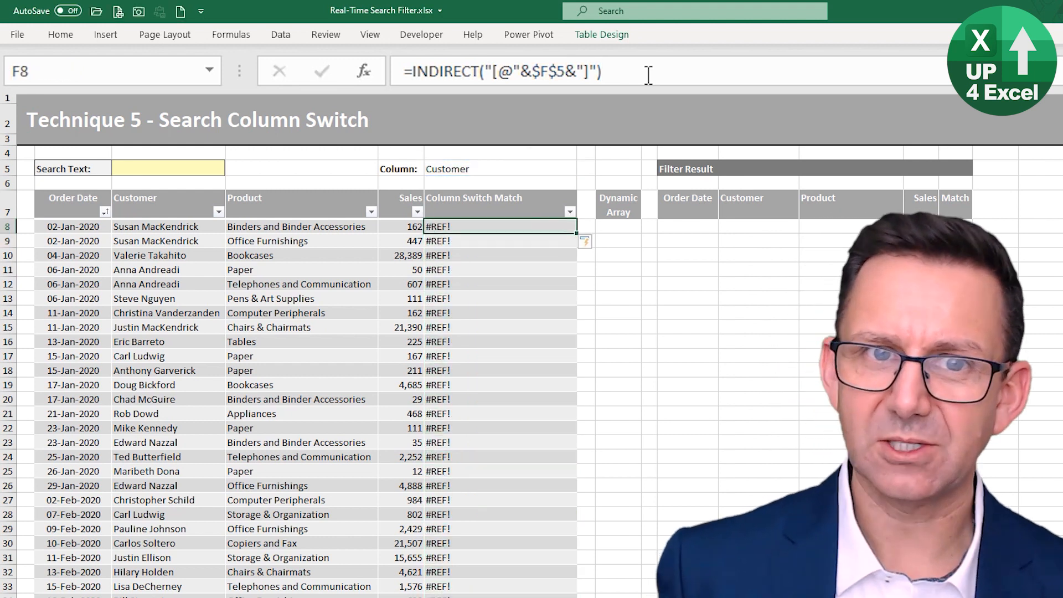
# Insert the table name tblOrdersT5 before the opening bracket in F8, making the formula =INDIRECT("tblOrdersT5[@"&$F$5&"]").
pyautogui.click(494, 72)
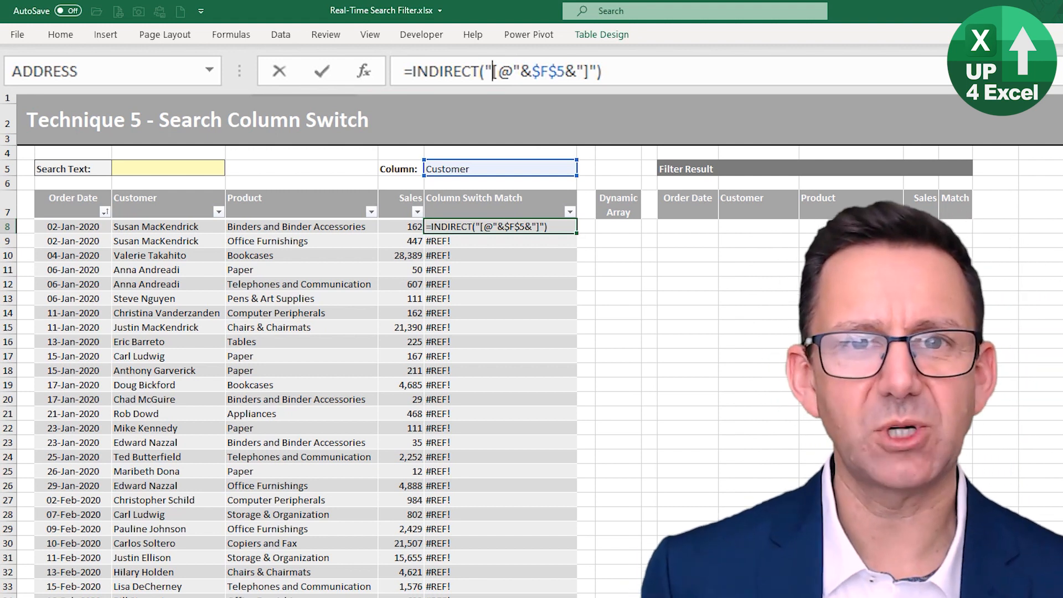
pyautogui.write('tblOrd')
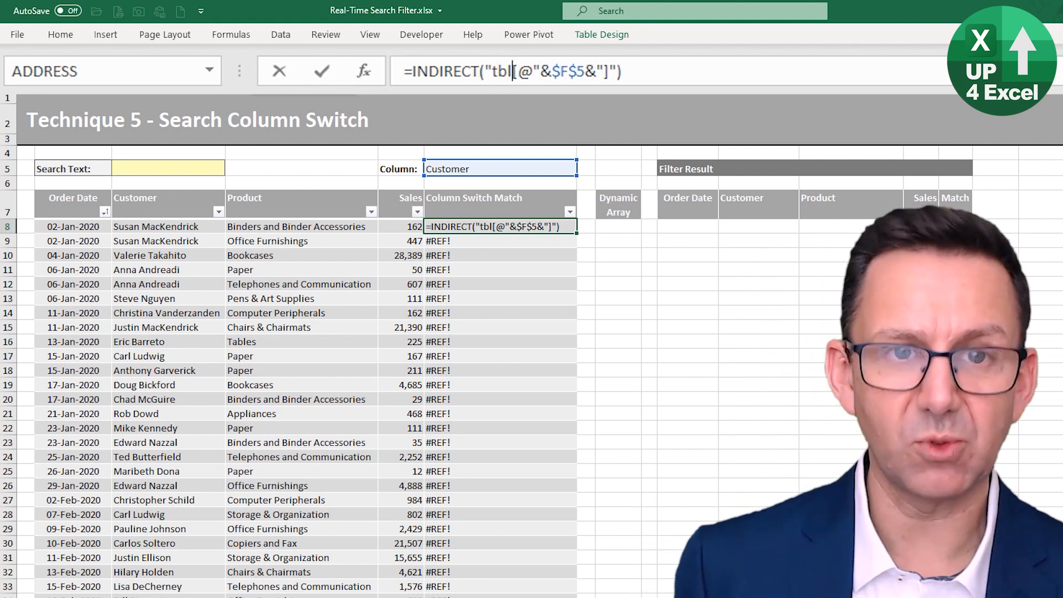
pyautogui.write('ersT')
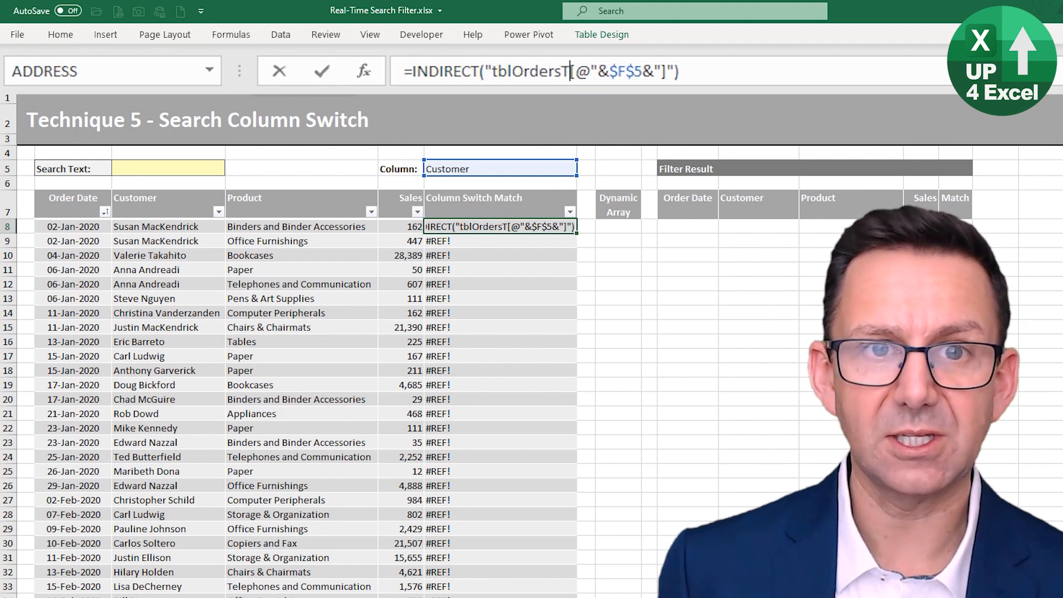
pyautogui.write('5')
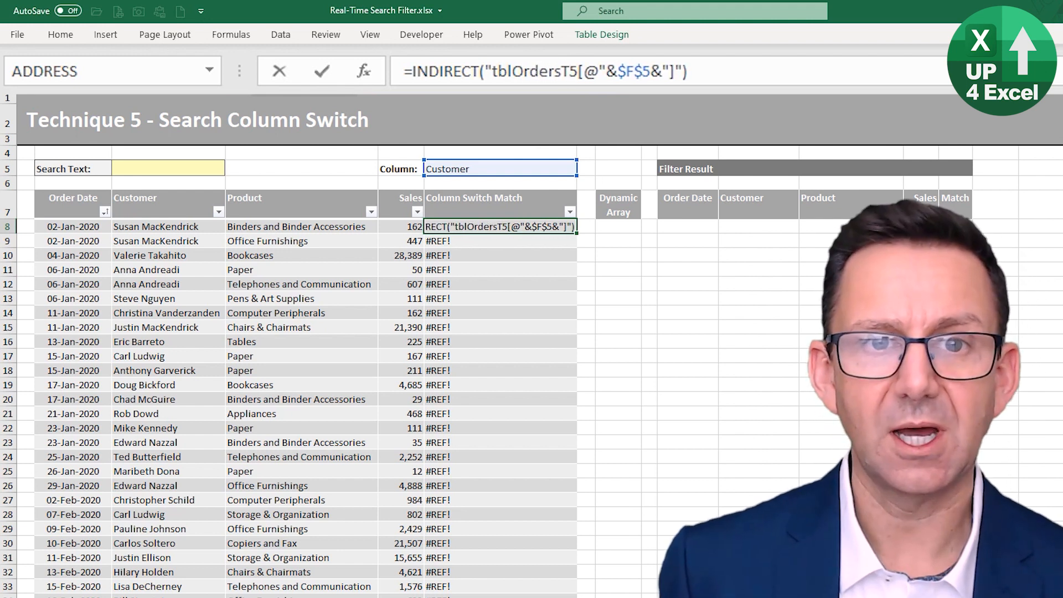
pyautogui.press('Return')
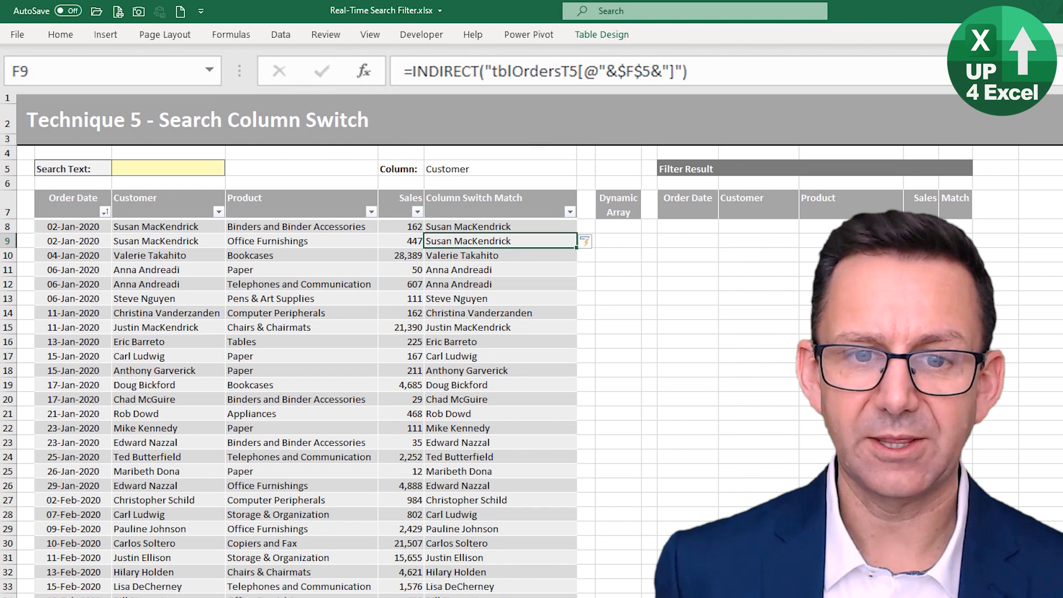
pyautogui.press('Up')
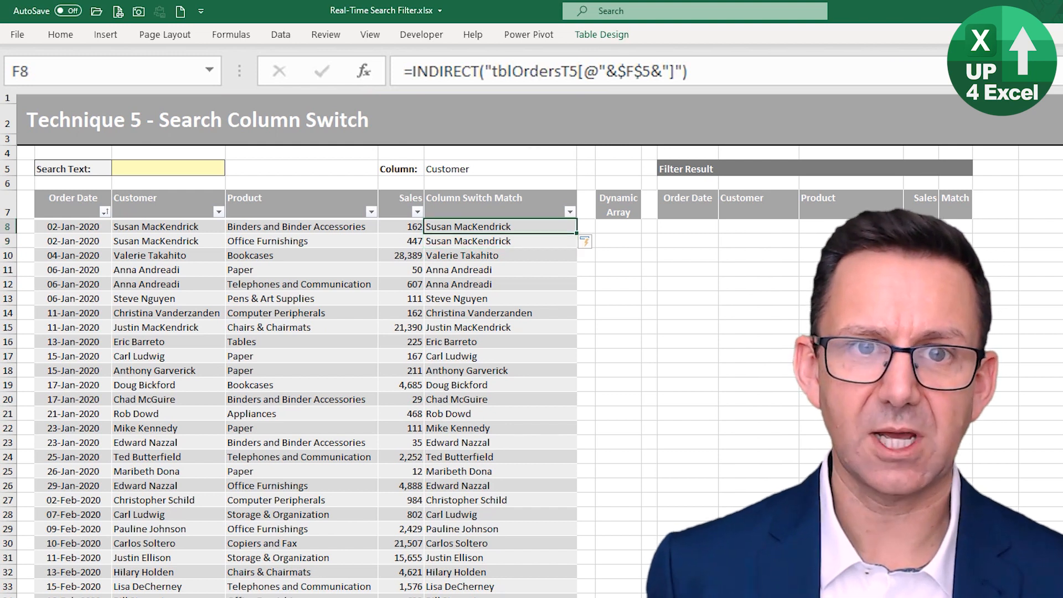
pyautogui.click(159, 228)
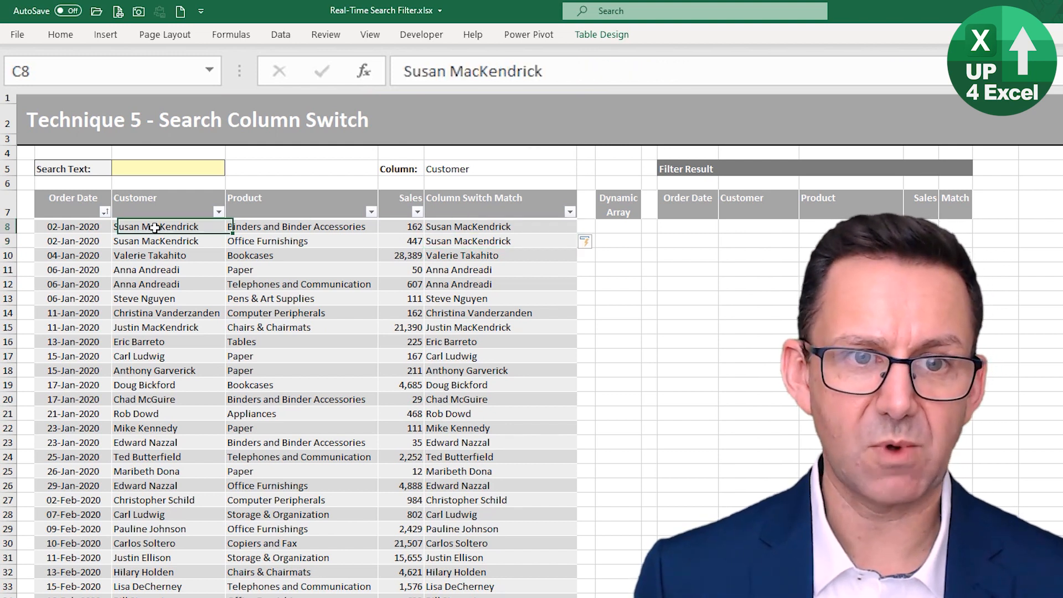
# Set the search column selector in F5 to Product.
pyautogui.click(459, 226)
pyautogui.click(545, 170)
pyautogui.click(583, 169)
pyautogui.click(543, 190)
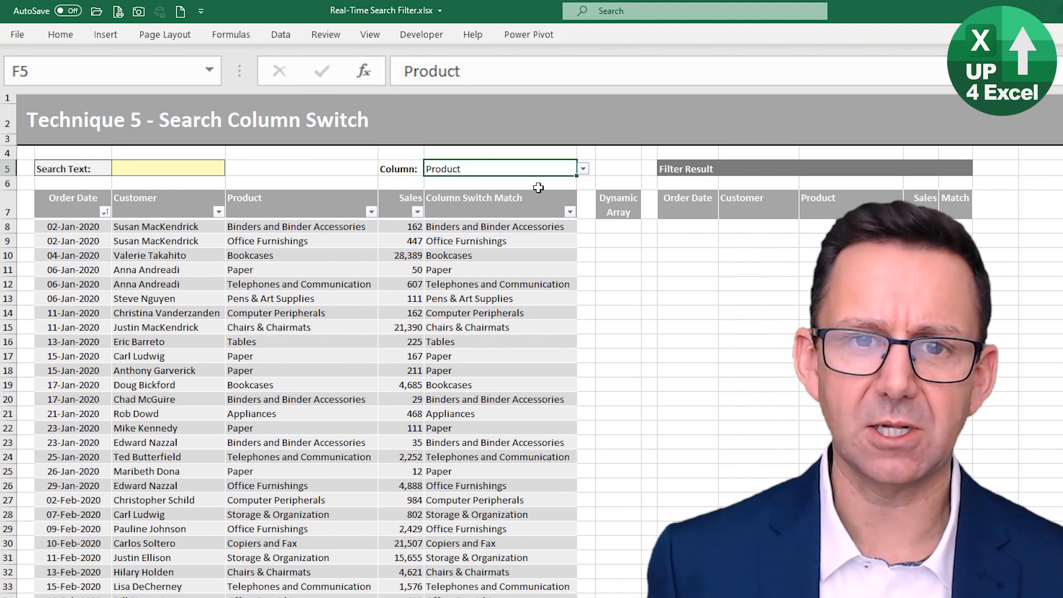
# Check the INDIRECT formula in the first Column Switch Match cell against F5, and enter "an" as the search text.
pyautogui.press('Down')
pyautogui.press('Down')
pyautogui.press('Down')
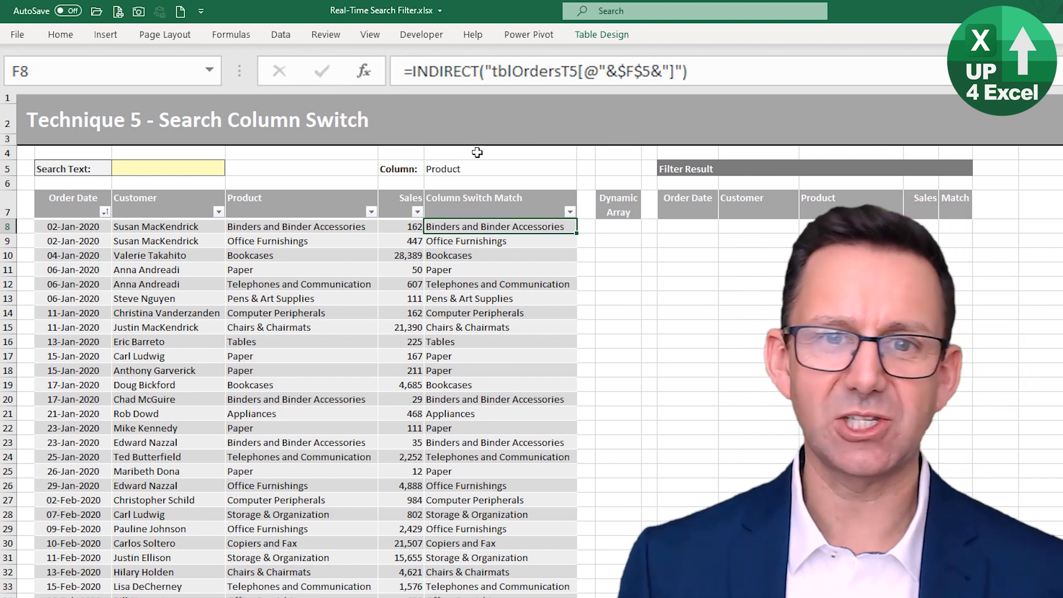
pyautogui.click(472, 169)
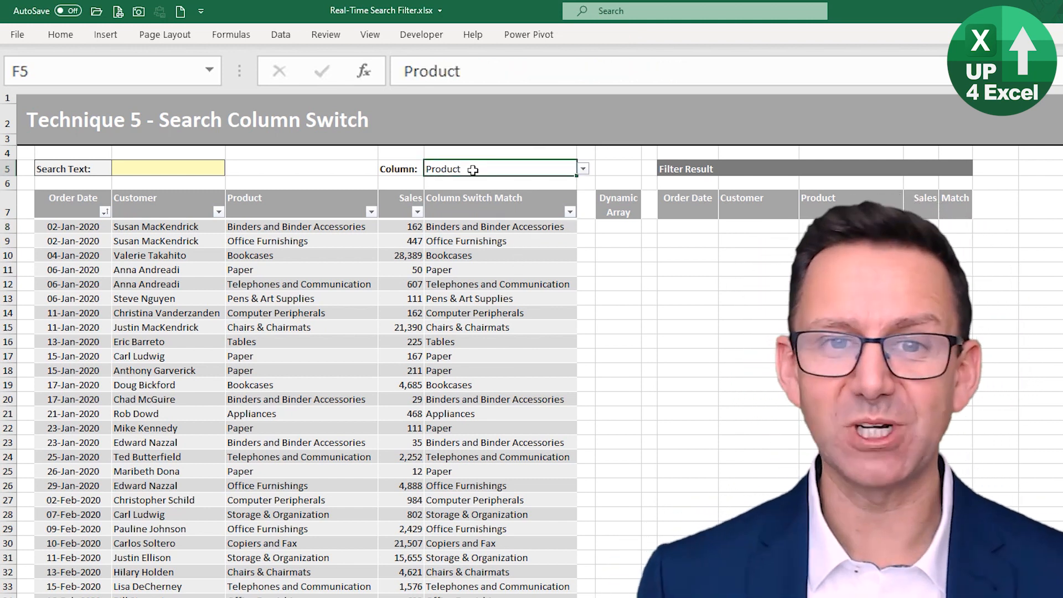
pyautogui.click(505, 231)
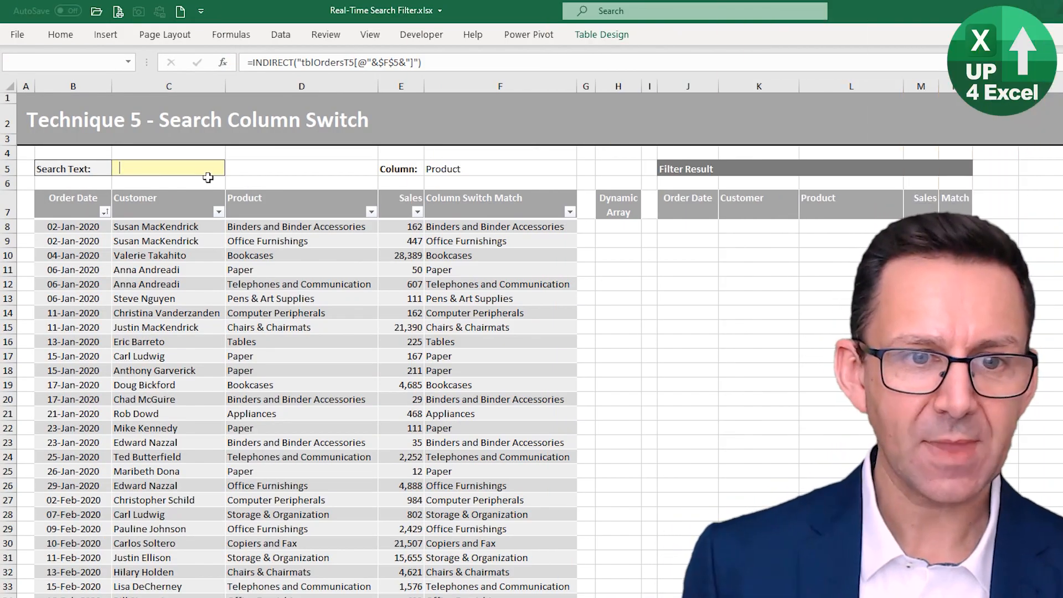
pyautogui.write('an')
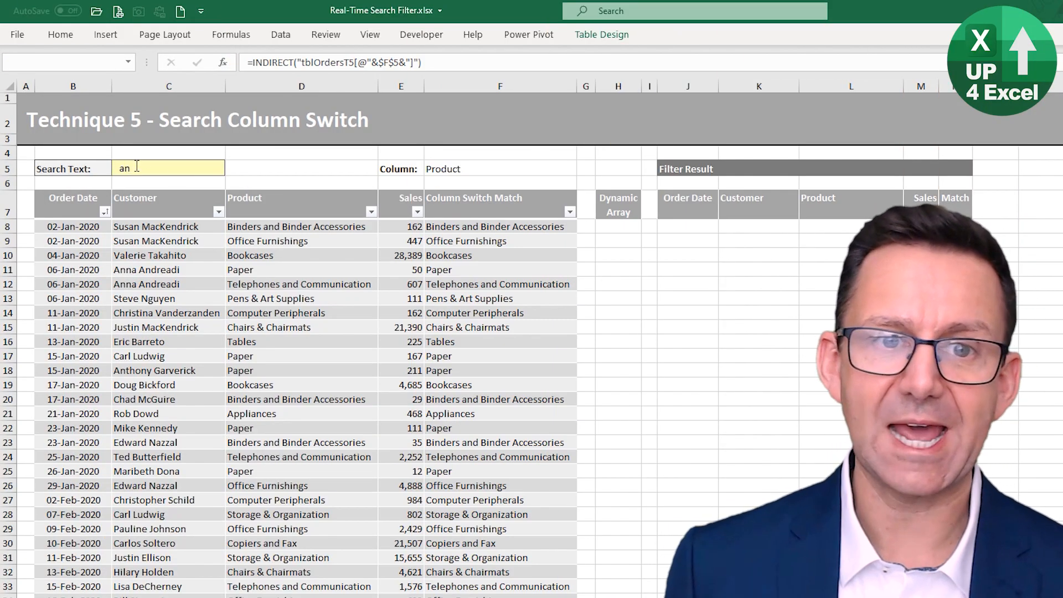
# Wrap the INDIRECT formula in the first Column Switch Match cell in SEARCH, with $C$5 as the text to find.
pyautogui.click(328, 209)
pyautogui.click(474, 211)
pyautogui.click(472, 225)
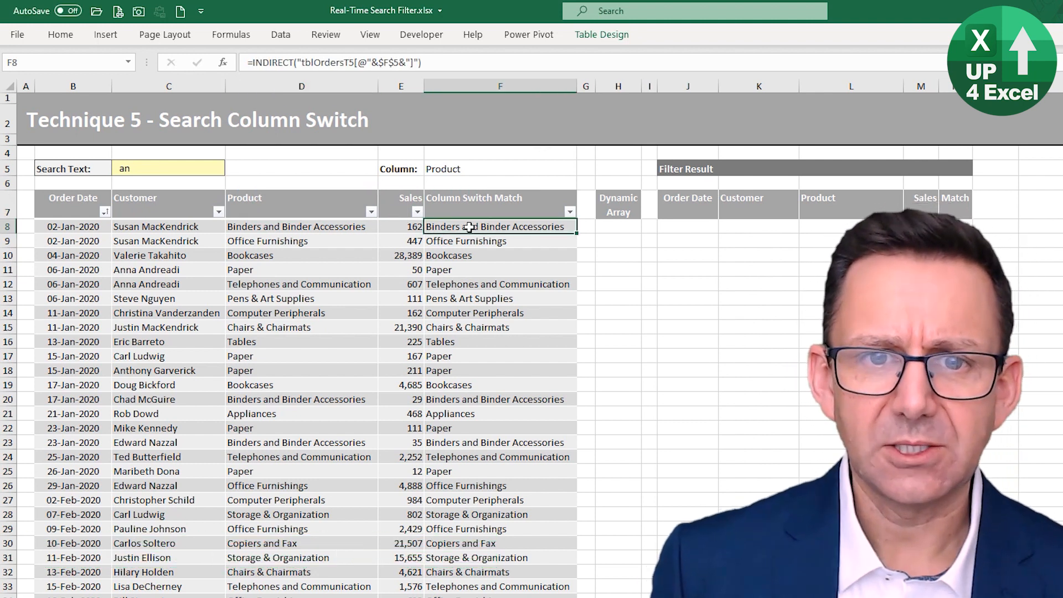
pyautogui.click(252, 62)
pyautogui.write('se')
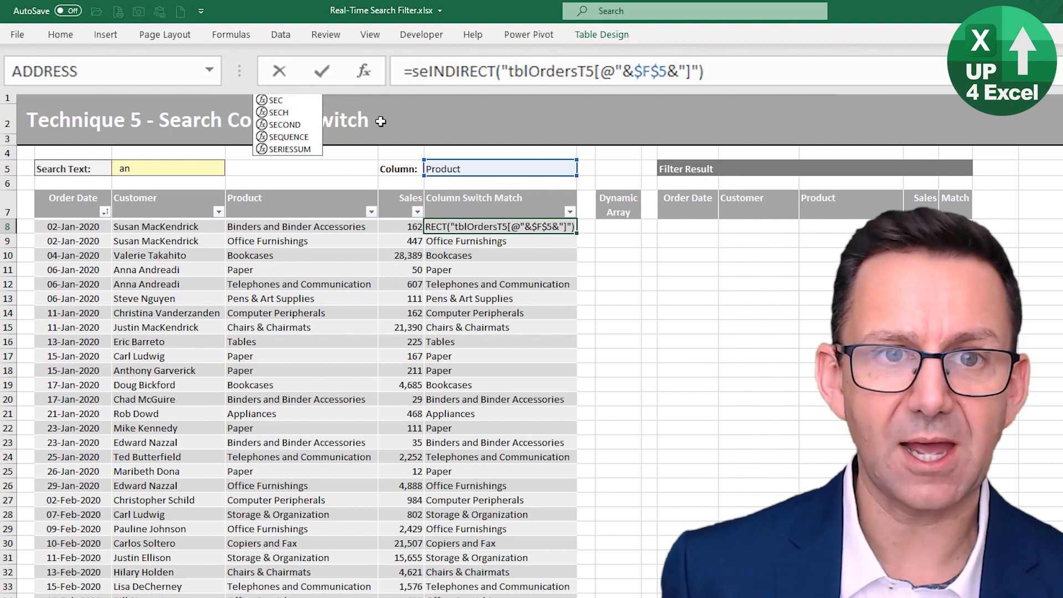
pyautogui.write('a')
pyautogui.press('Tab')
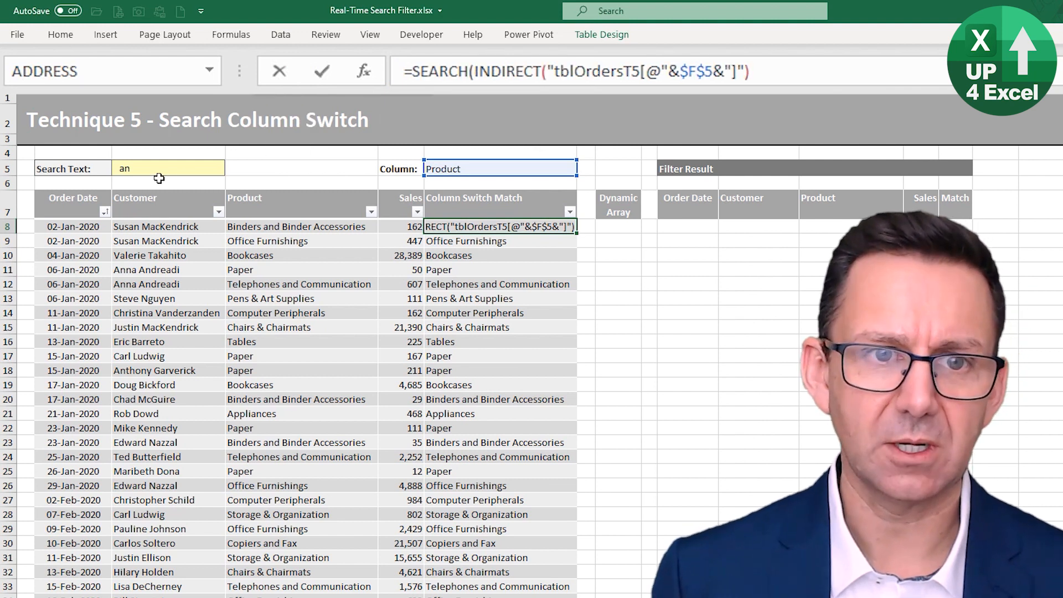
pyautogui.click(242, 170)
pyautogui.press('F4')
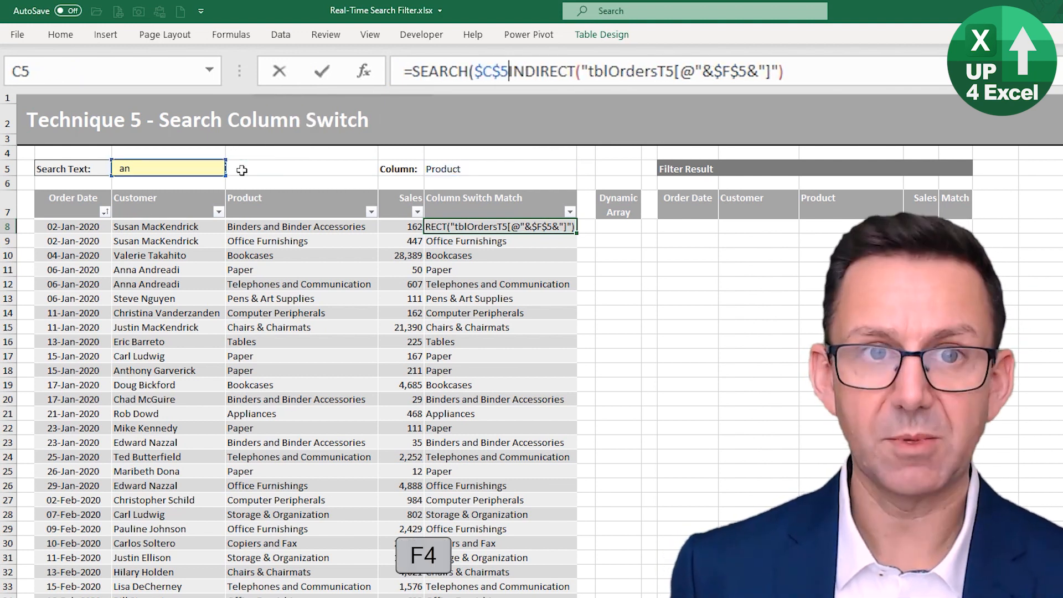
pyautogui.write(',')
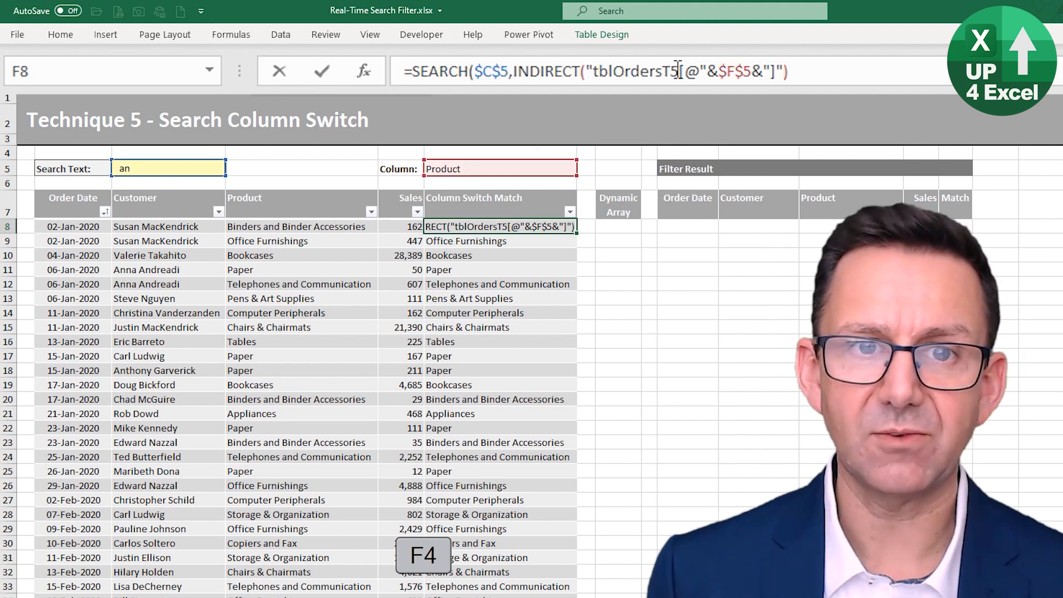
pyautogui.click(857, 76)
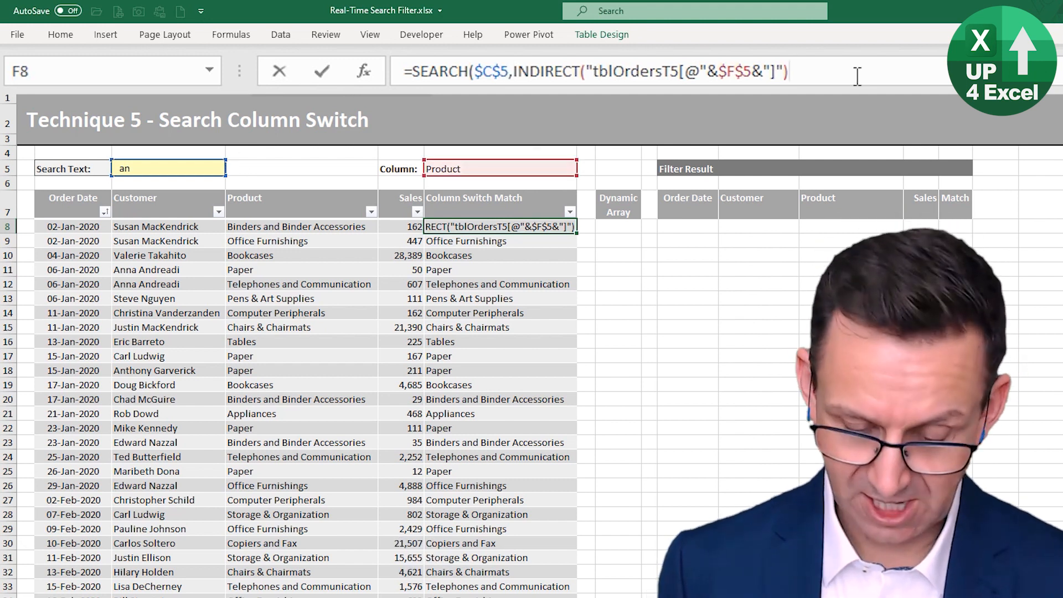
pyautogui.write(')')
pyautogui.press('Return')
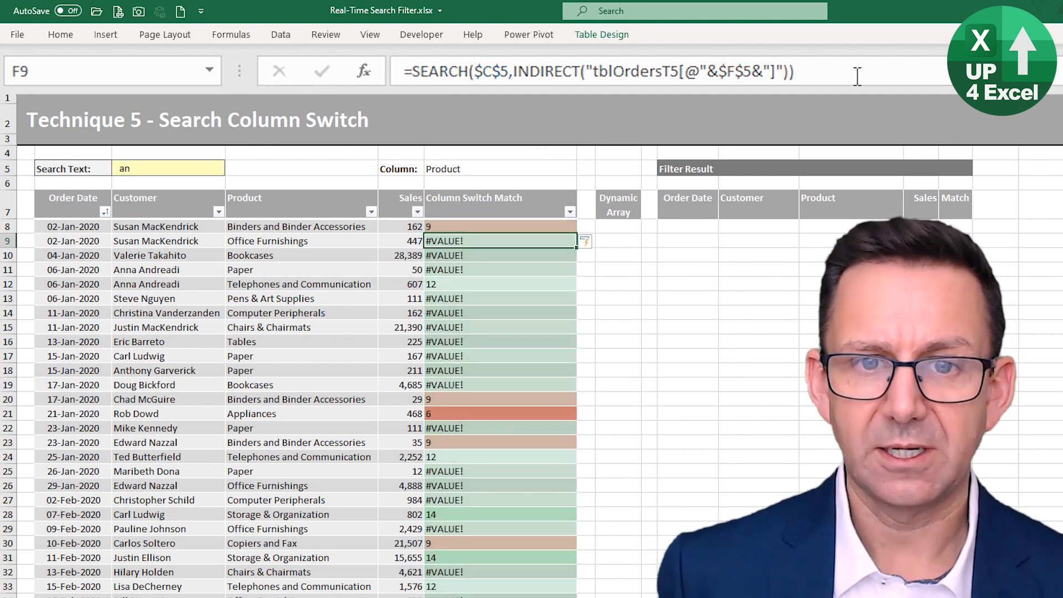
# Wrap the SEARCH formula in the Column Switch Match column in ISNUMBER.
pyautogui.press('Up')
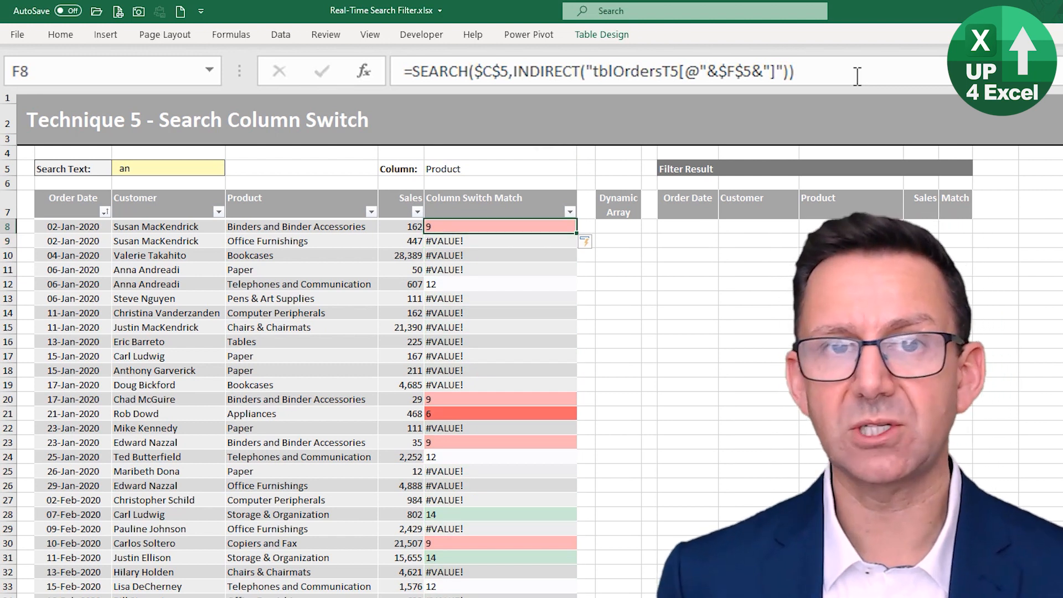
pyautogui.click(413, 76)
pyautogui.write('isnu')
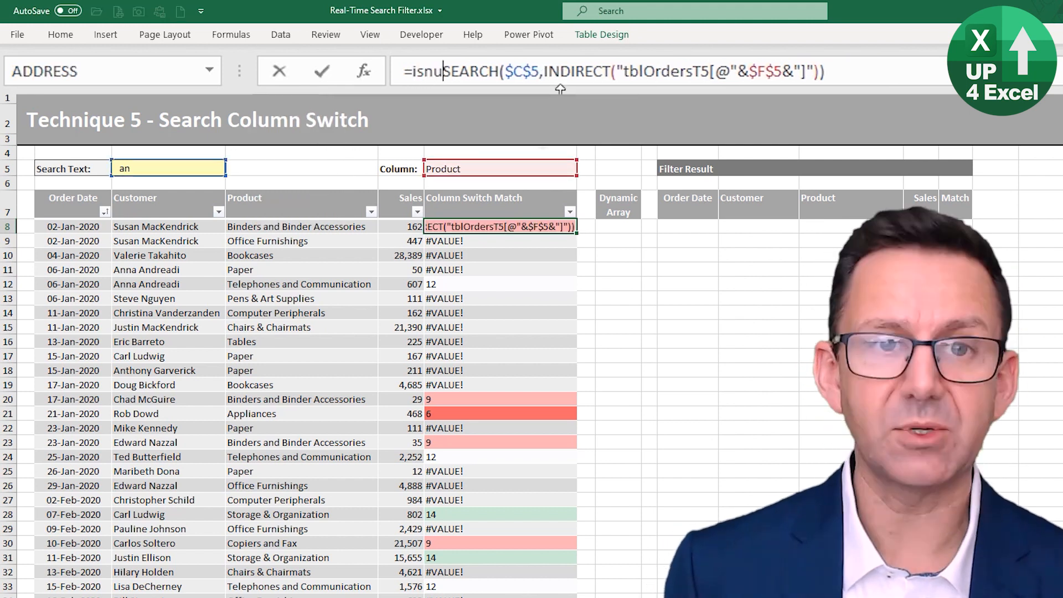
pyautogui.press('Tab')
pyautogui.click(889, 72)
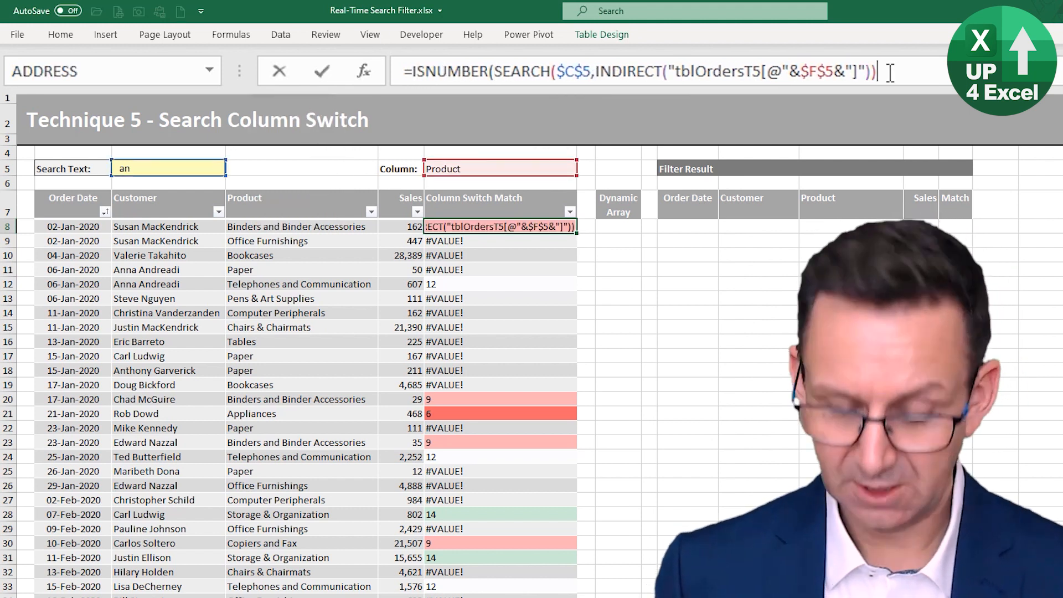
pyautogui.write(')')
pyautogui.press('Return')
# Prefix the ISNUMBER formula in F8 with a double minus (--) to convert its results to numbers.
pyautogui.press('Up')
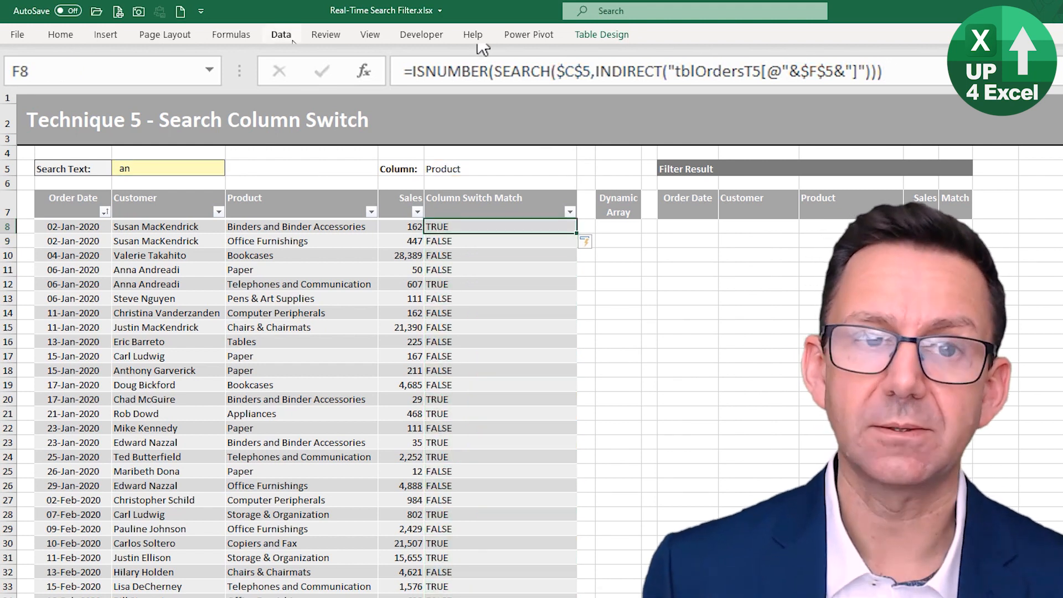
pyautogui.click(414, 71)
pyautogui.write('--')
pyautogui.press('Return')
pyautogui.press('Up')
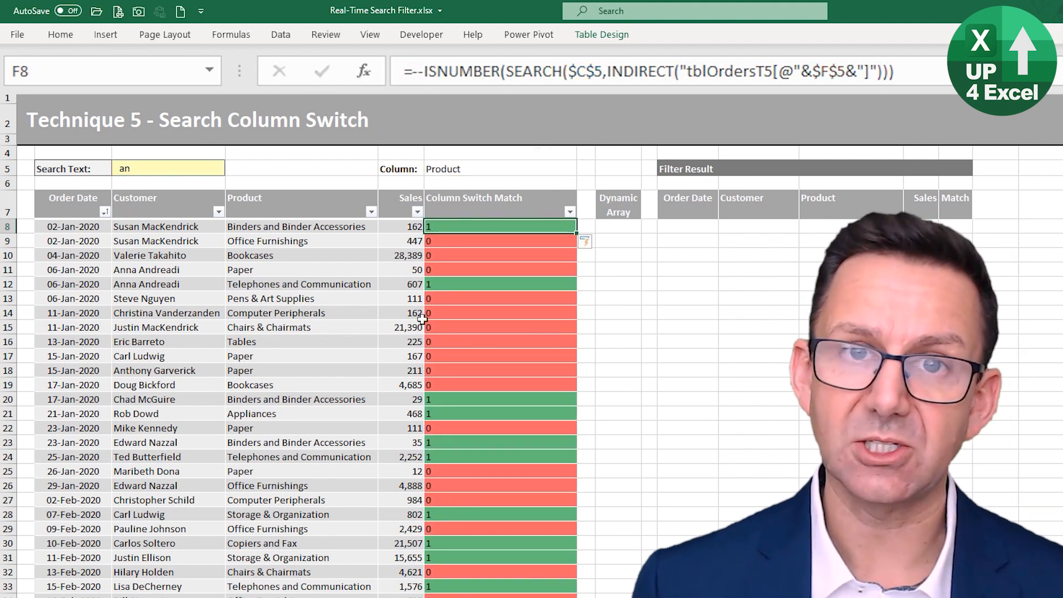
# Test the match column by choosing an entry from the search column selector in F5.
pyautogui.click(515, 169)
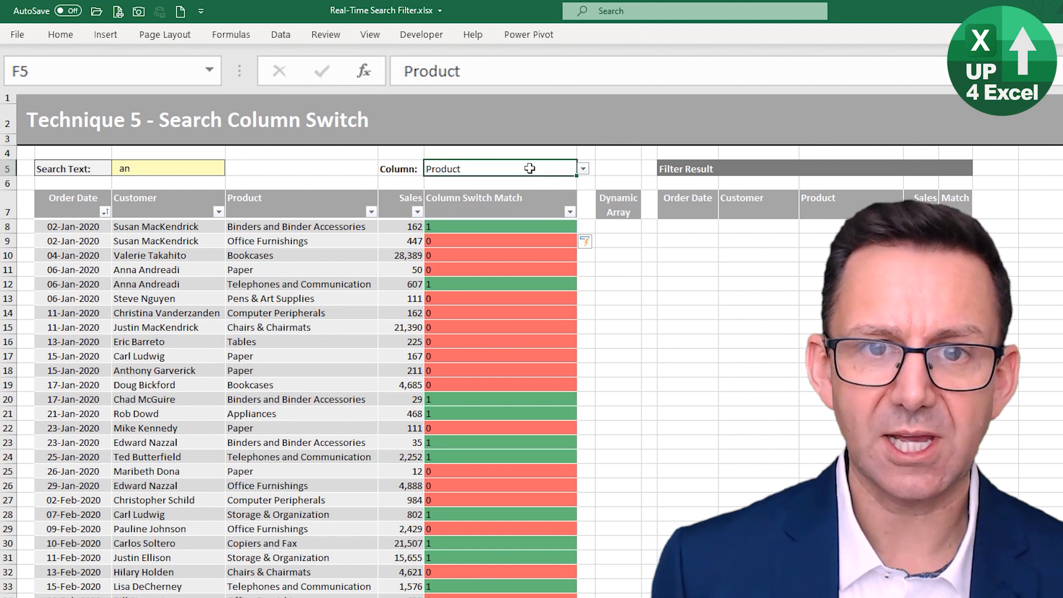
pyautogui.click(583, 169)
pyautogui.click(557, 183)
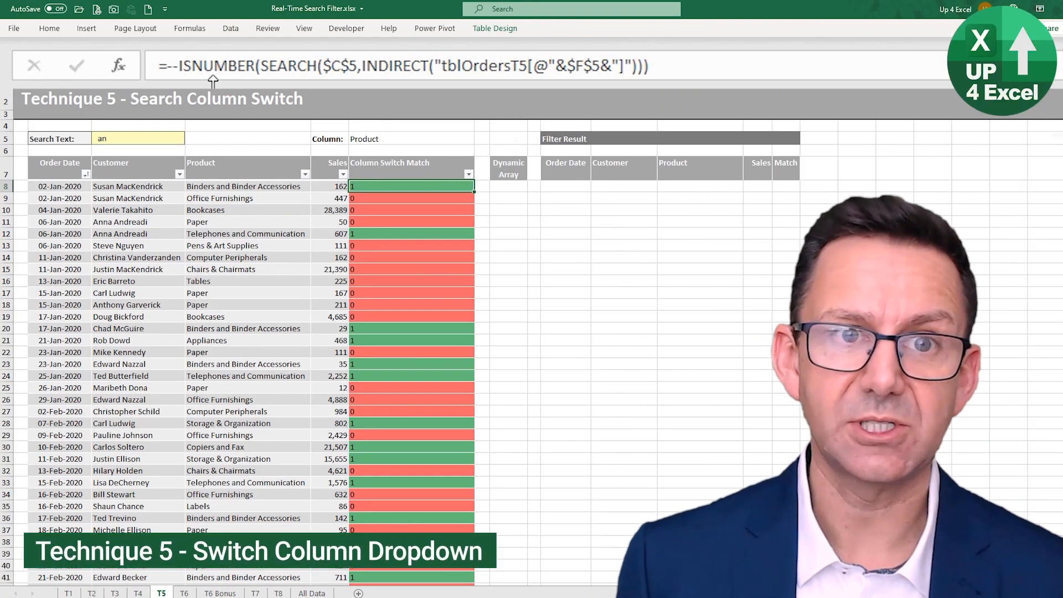
# Copy the ISNUMBER expression from F8, without the double minus, into the first Dynamic Array cell as a formula.
pyautogui.moveTo(178, 66); pyautogui.dragTo(923, 66)
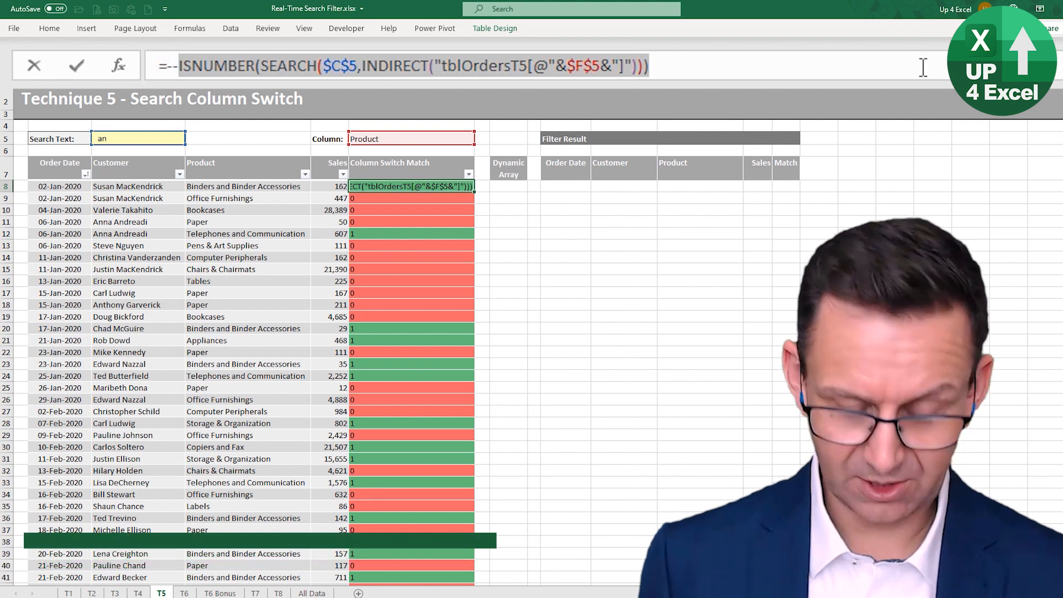
pyautogui.hotkey('ctrl', 'c')
pyautogui.press('Escape')
pyautogui.press('Right')
pyautogui.write('=')
pyautogui.hotkey('ctrl', 'v')
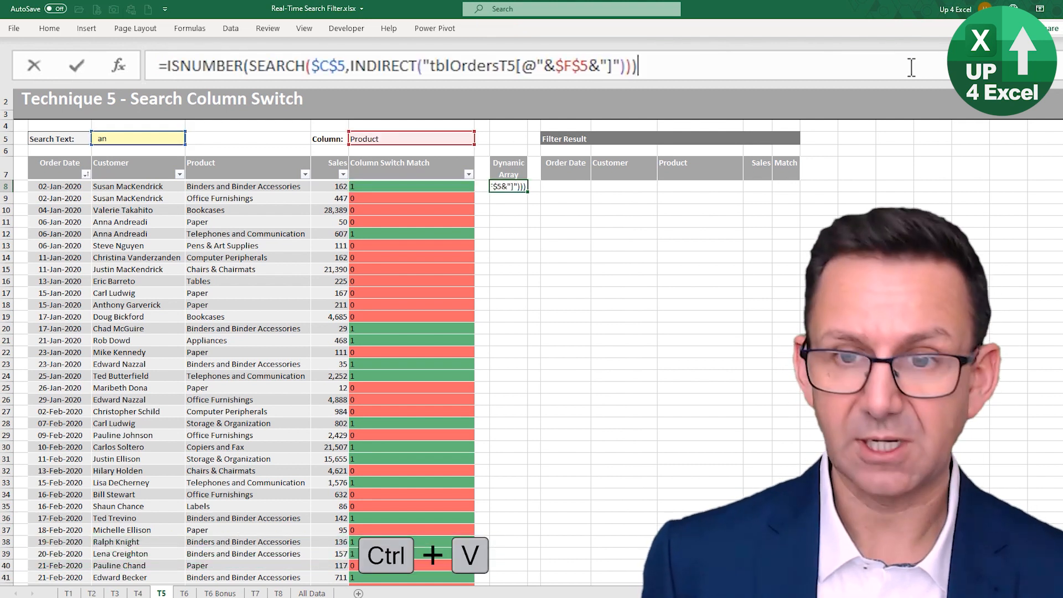
pyautogui.press('Return')
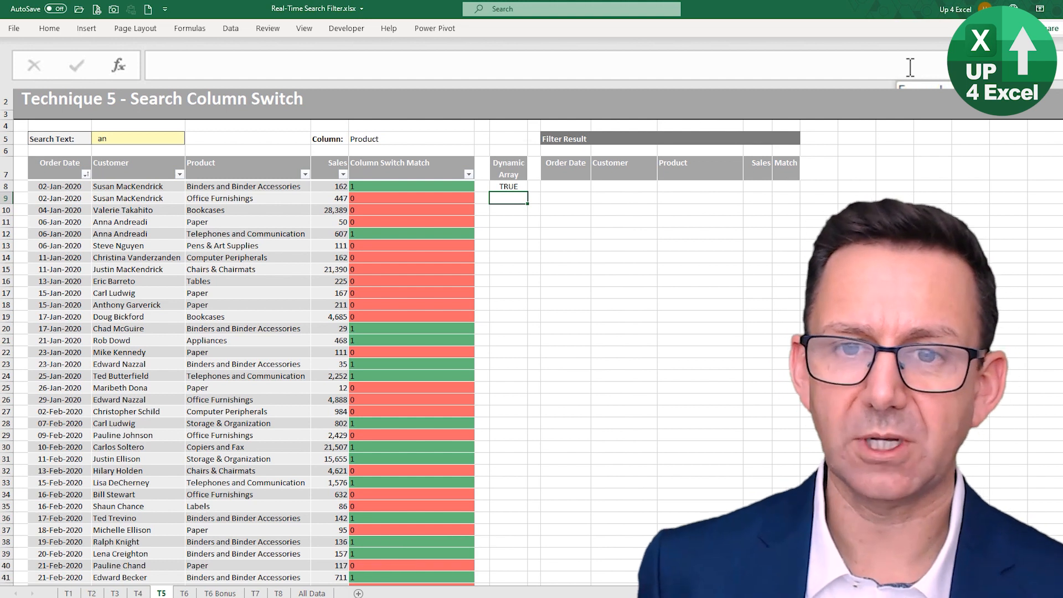
# Remove the @ from the tblOrdersT5 reference in the Dynamic Array formula so it covers the whole column.
pyautogui.press('Up')
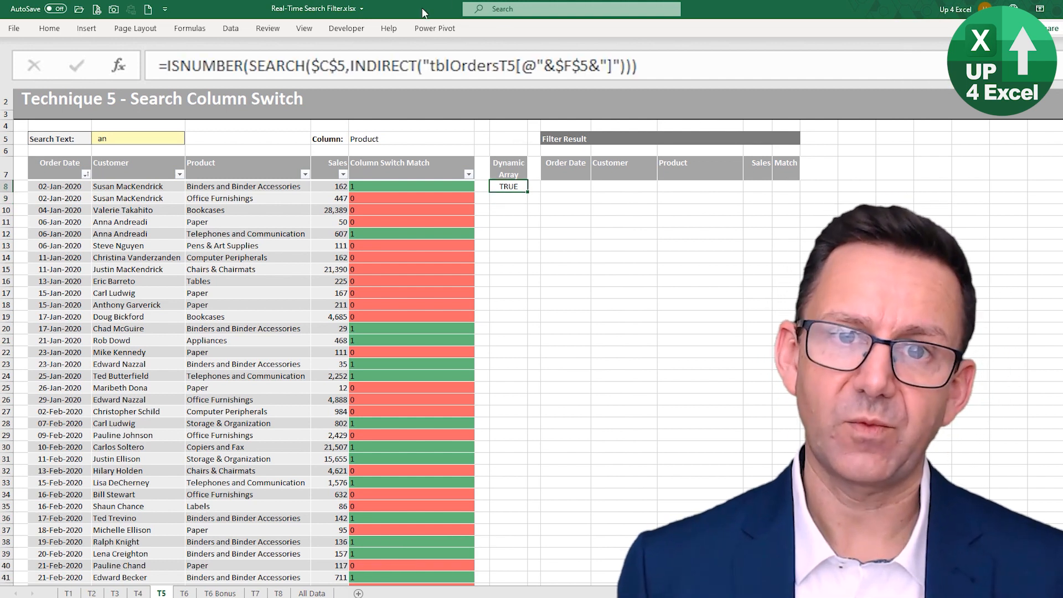
pyautogui.click(541, 66)
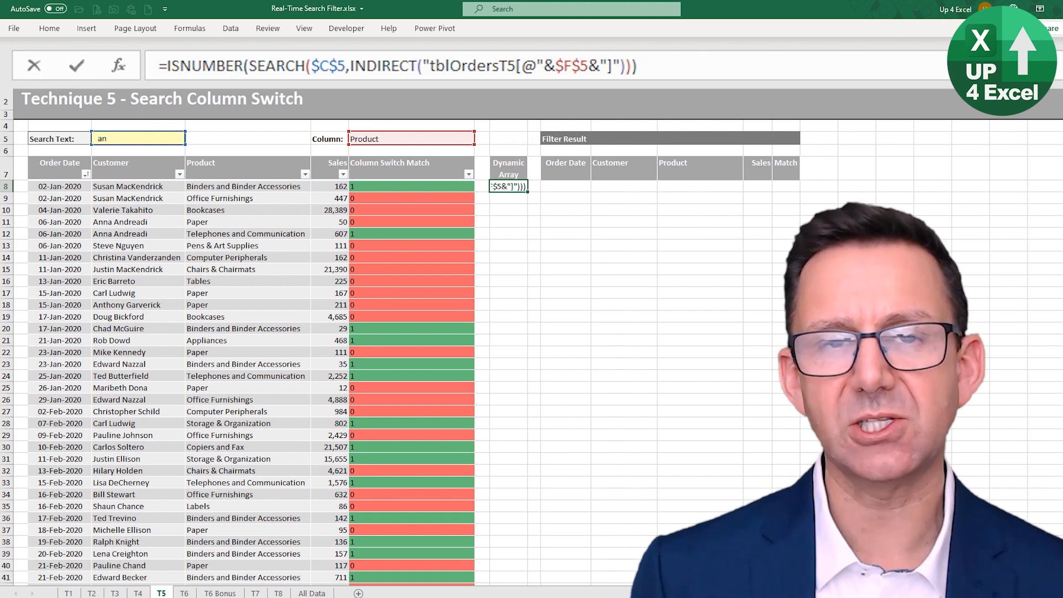
pyautogui.press('BackSpace')
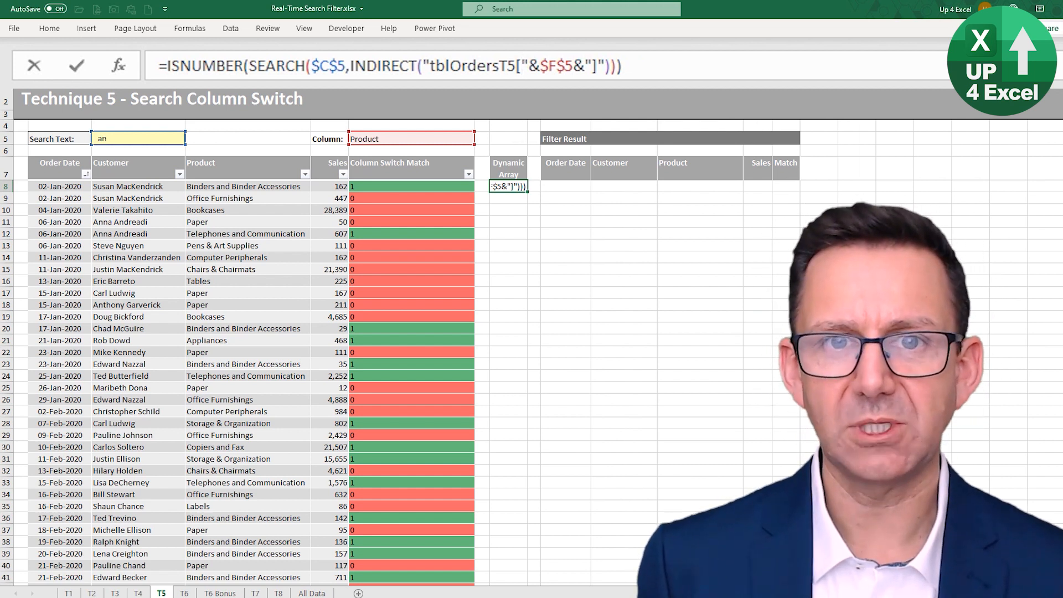
pyautogui.press('Return')
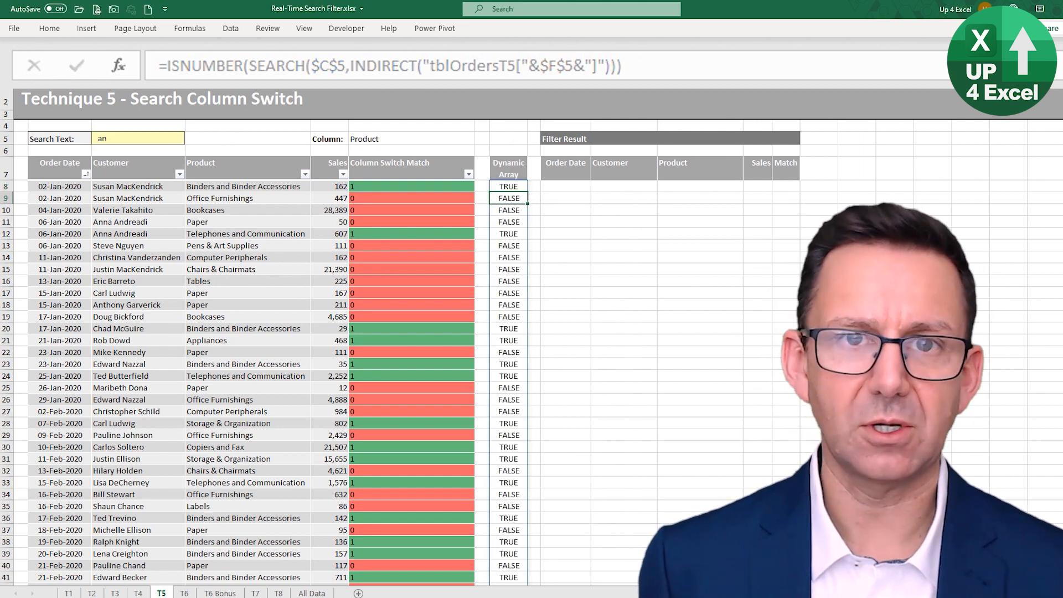
# In the first Filter Result cell, enter a FILTER formula on tblOrdersT5 using the Dynamic Array cell's ISNUMBER expression as the condition.
pyautogui.press('Up')
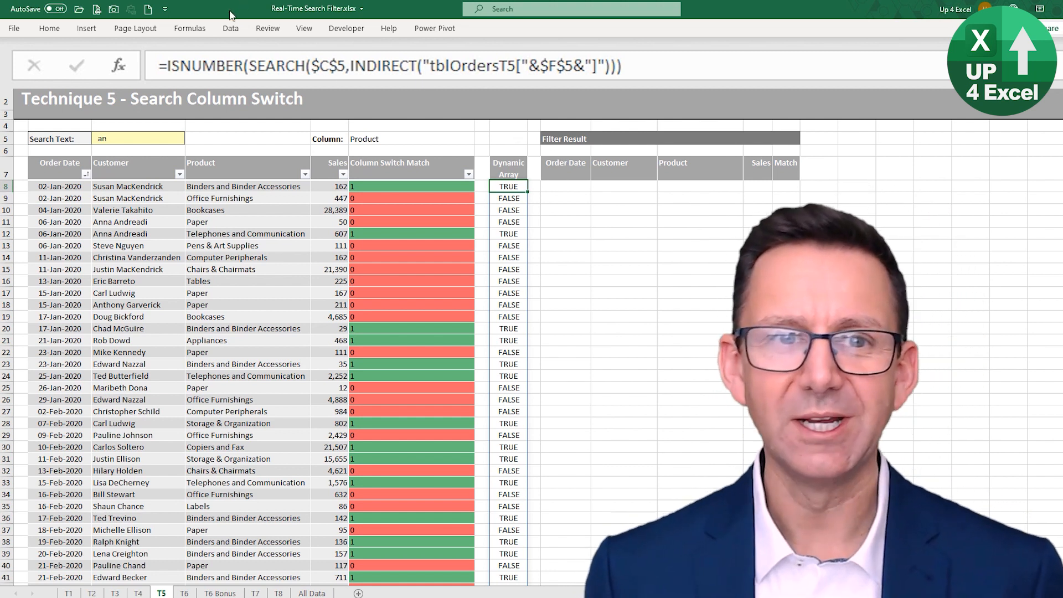
pyautogui.moveTo(163, 65); pyautogui.dragTo(905, 51)
pyautogui.hotkey('ctrl', 'c')
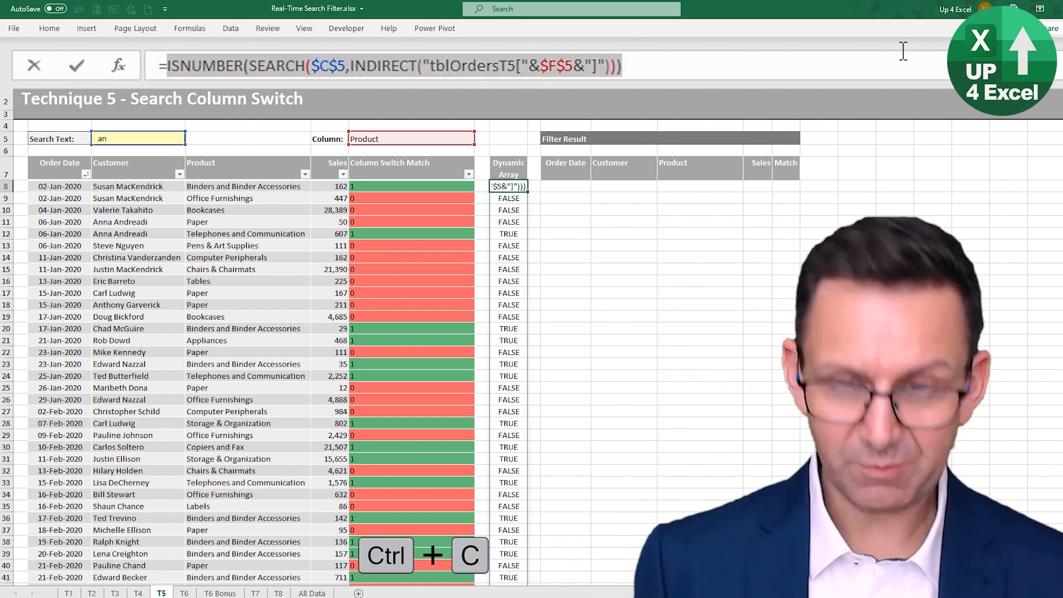
pyautogui.press('Escape')
pyautogui.press('Right')
pyautogui.press('Right')
pyautogui.write('=filt')
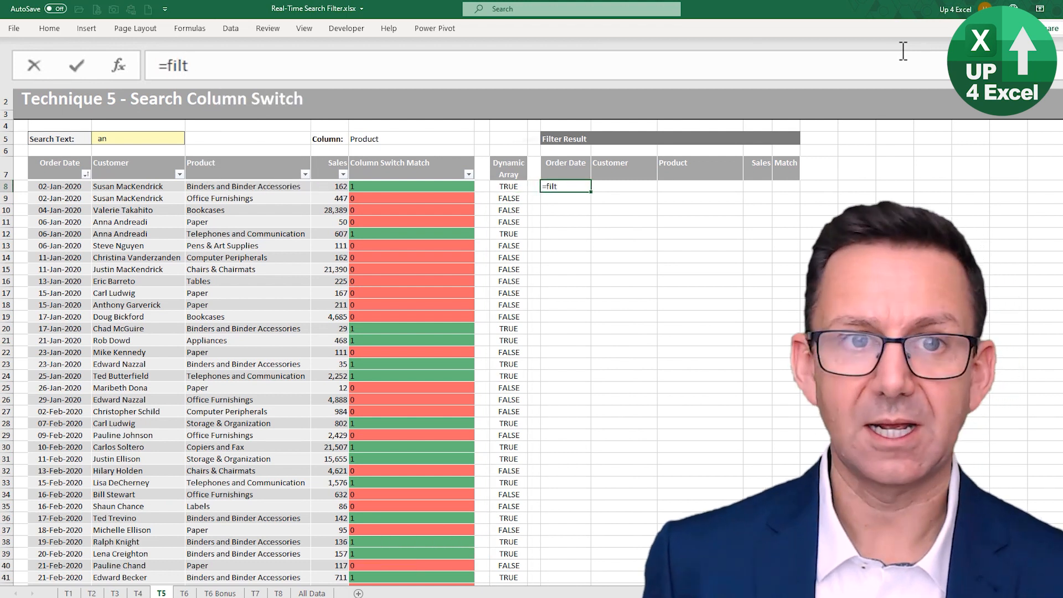
pyautogui.press('Tab')
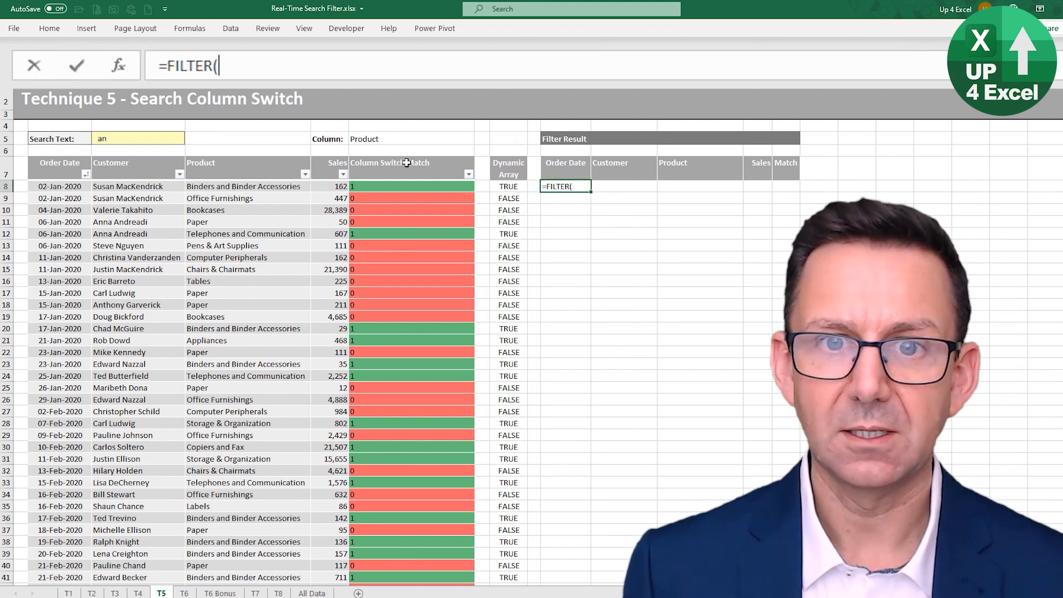
pyautogui.moveTo(410, 164); pyautogui.dragTo(54, 161)
pyautogui.write(',')
pyautogui.hotkey('ctrl', 'v')
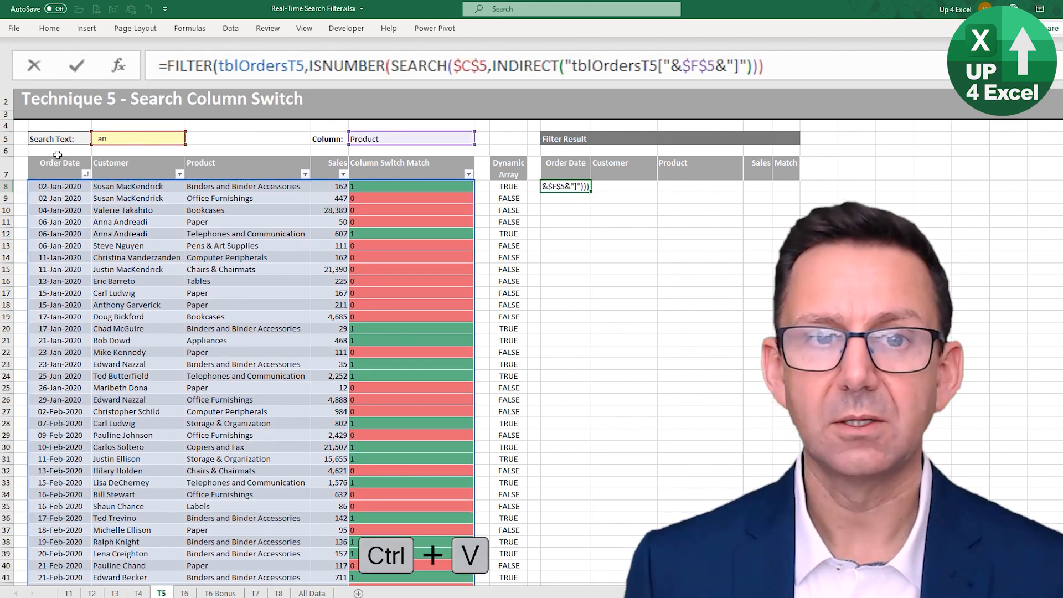
pyautogui.write(')')
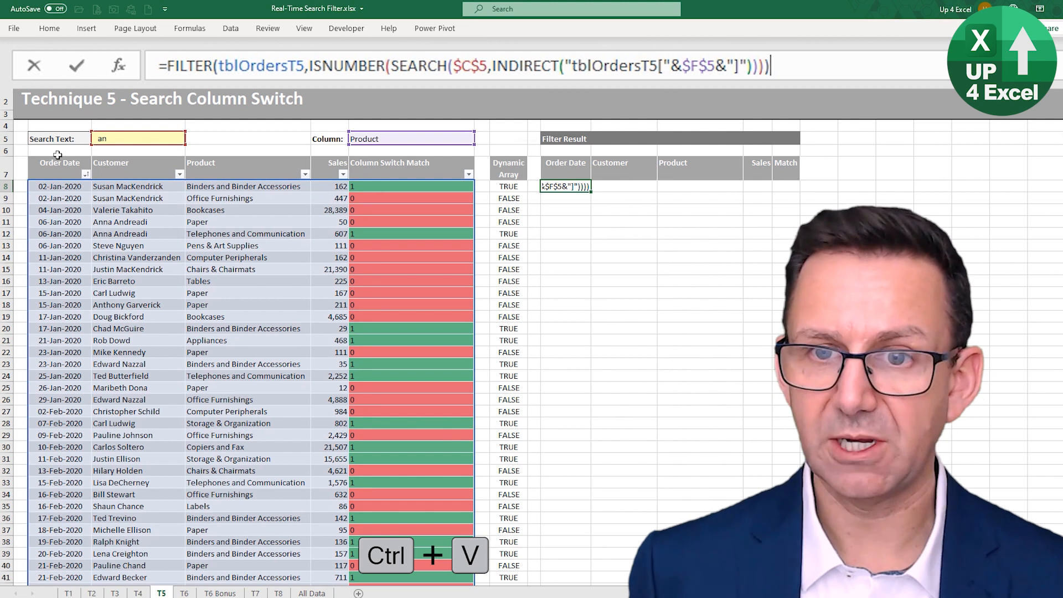
pyautogui.press('Return')
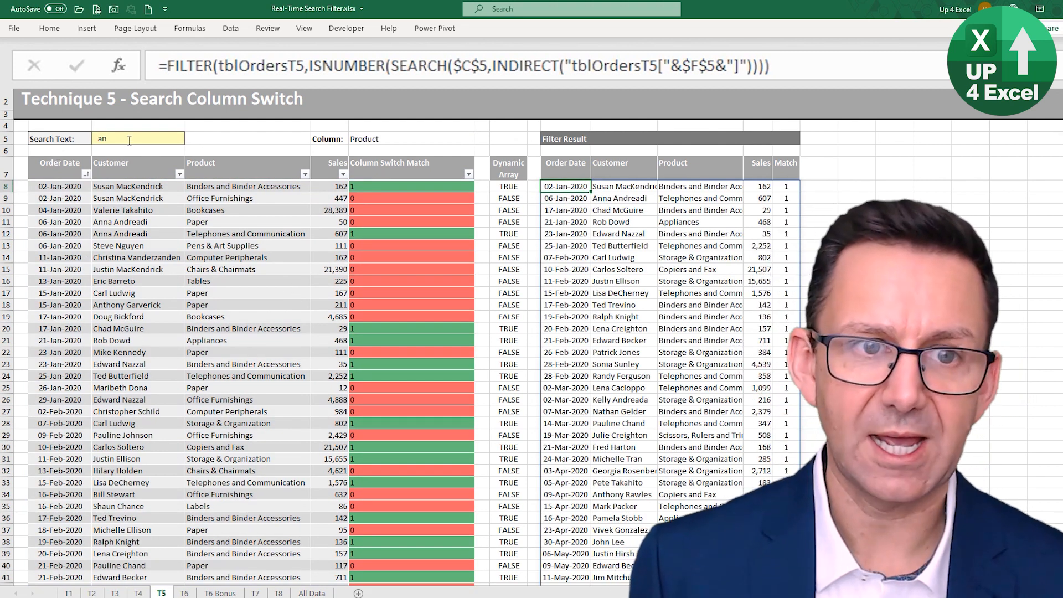
# Test the live Product search with the texts "pa", "pen" and a customer's first name.
pyautogui.doubleClick(102, 138)
pyautogui.write('pa')
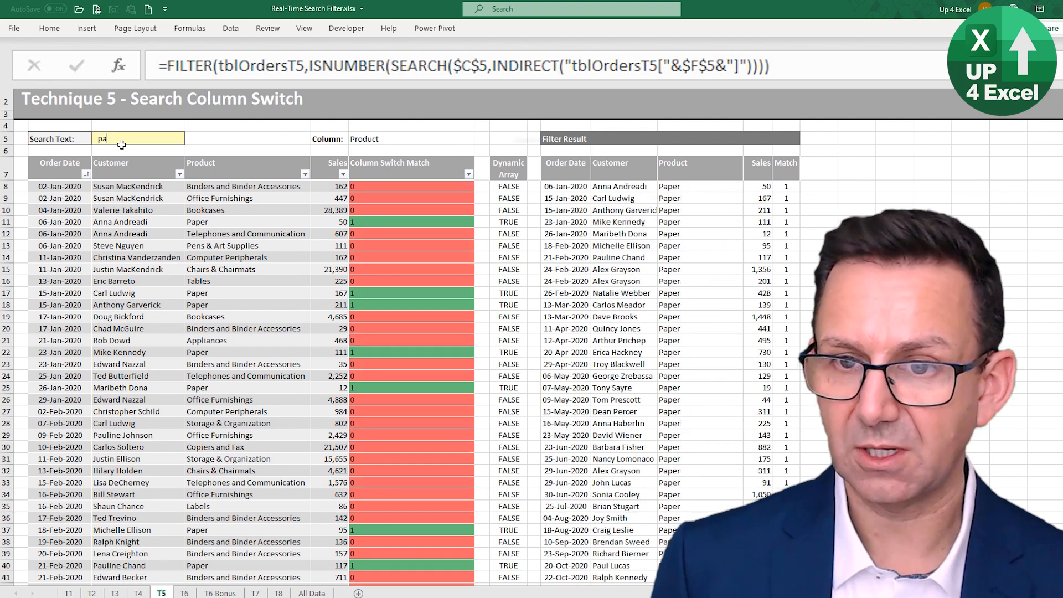
pyautogui.write('p')
pyautogui.press('BackSpace')
pyautogui.press('BackSpace')
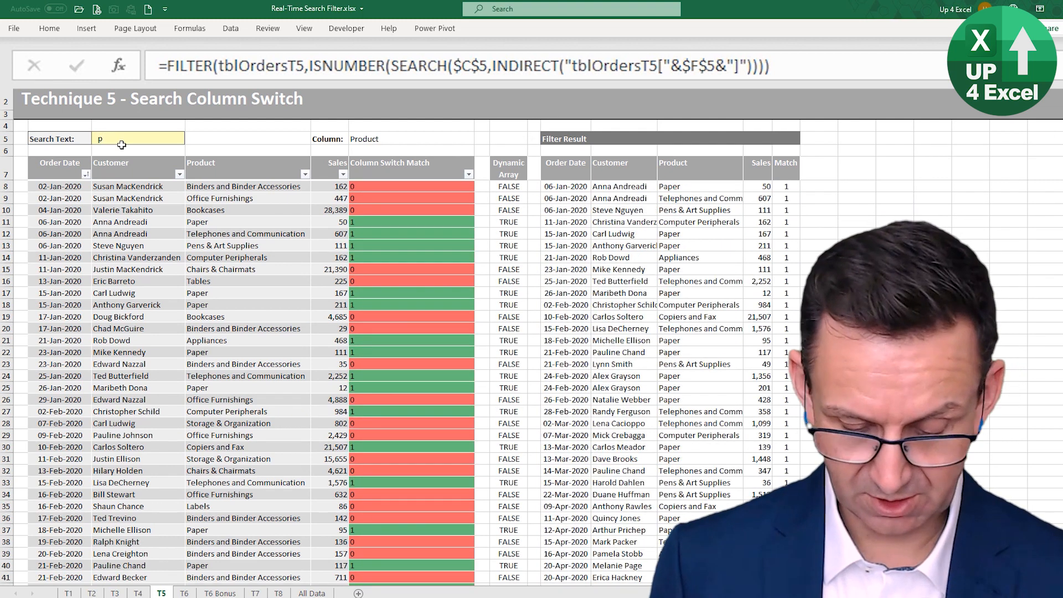
pyautogui.write('en')
pyautogui.press('BackSpace')
pyautogui.press('BackSpace')
pyautogui.press('BackSpace')
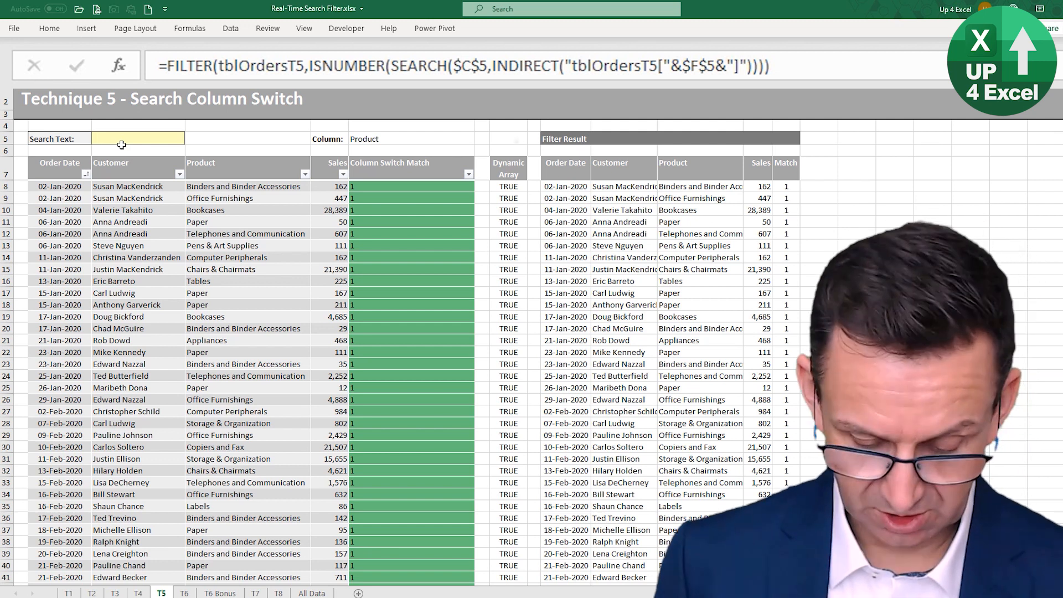
pyautogui.write('er')
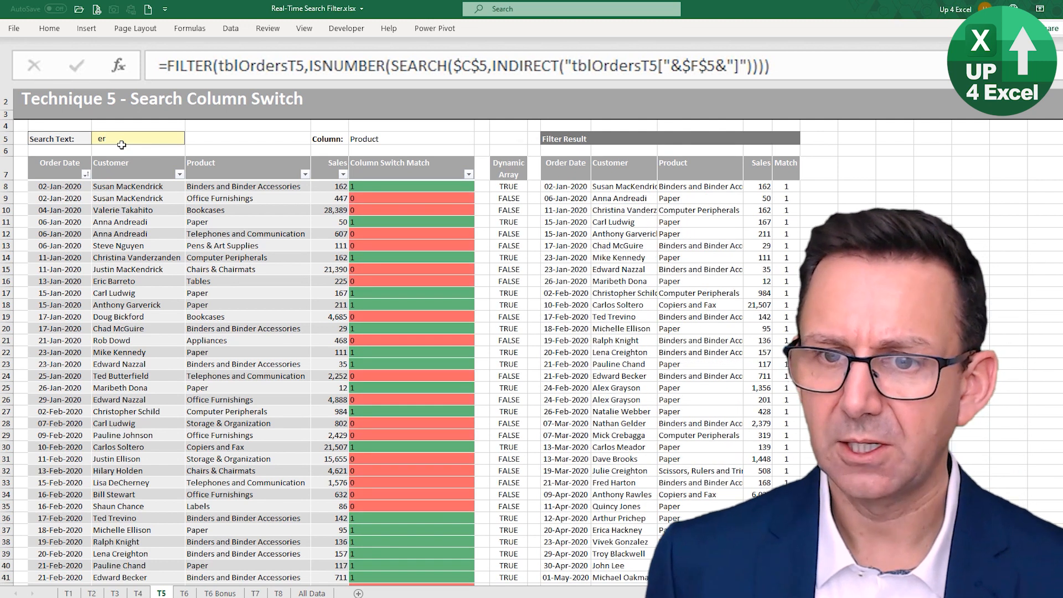
pyautogui.write('ic')
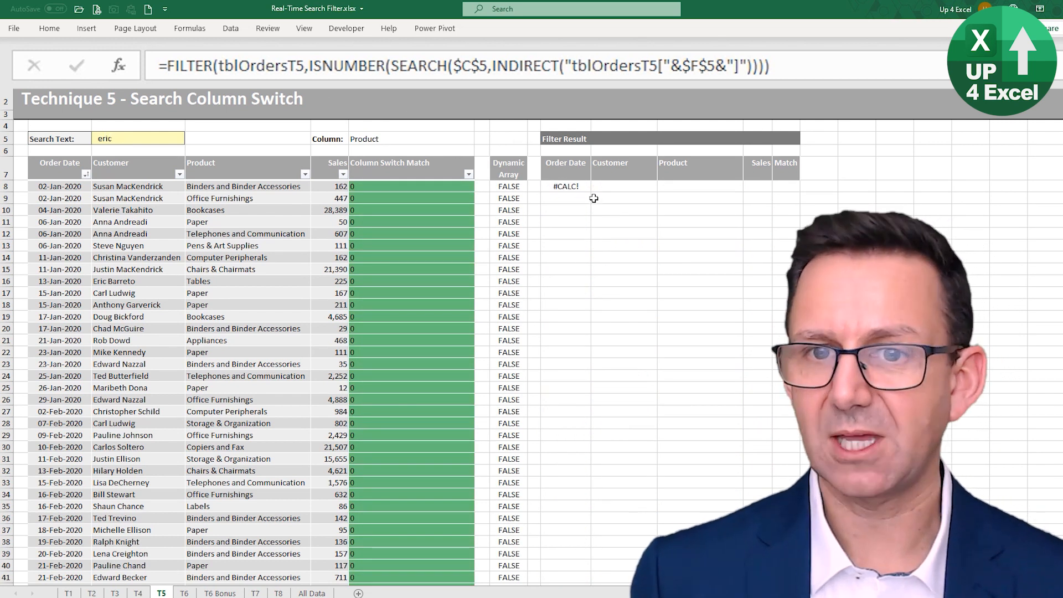
# Add "None" as the no-match result of the FILTER formula in the first Filter Result cell.
pyautogui.click(578, 188)
pyautogui.click(764, 64)
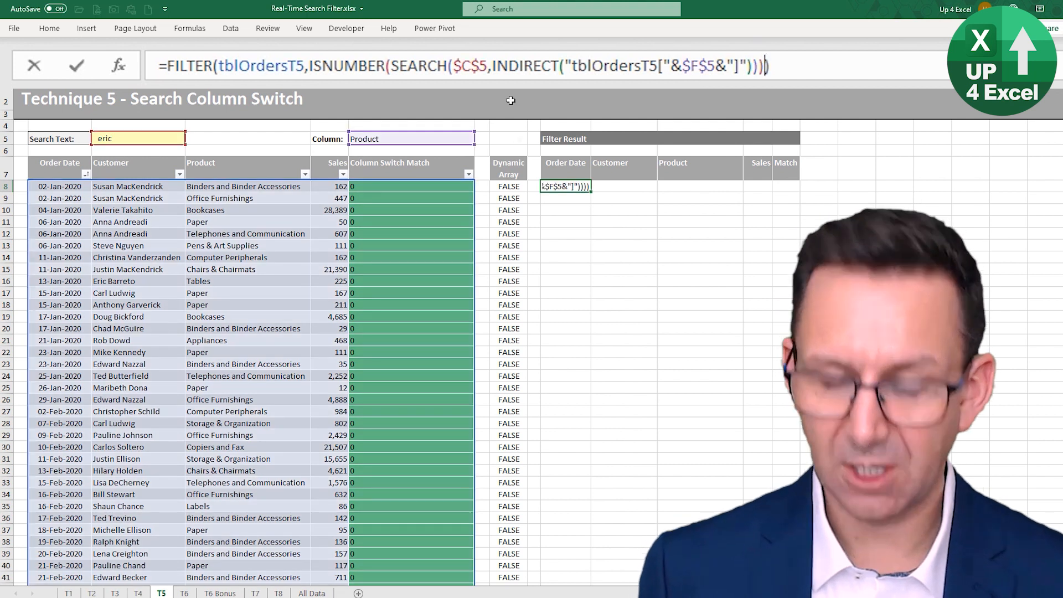
pyautogui.write(',"None"')
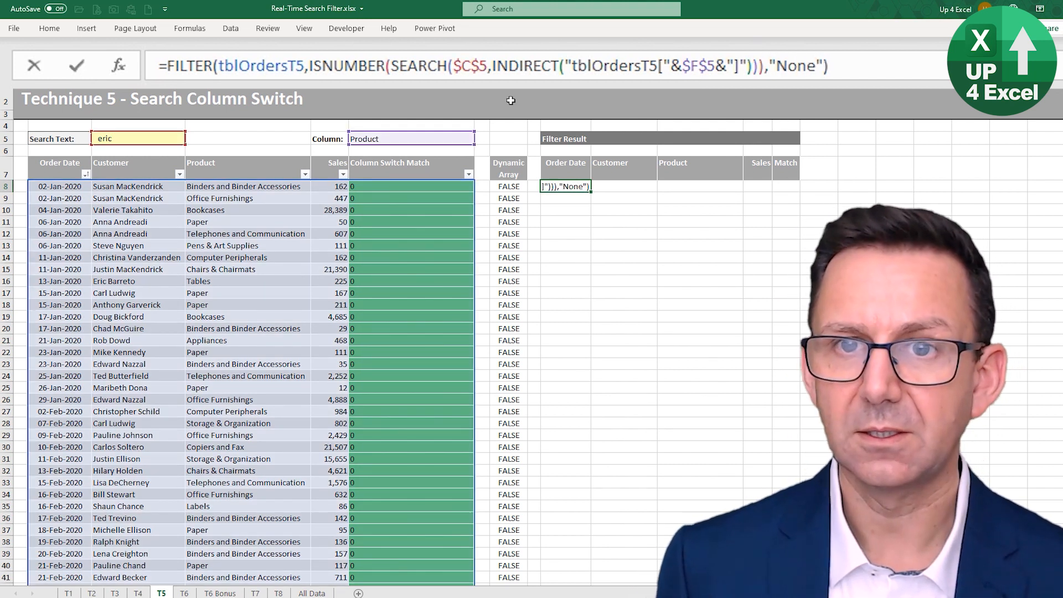
pyautogui.press('Return')
pyautogui.press('Up')
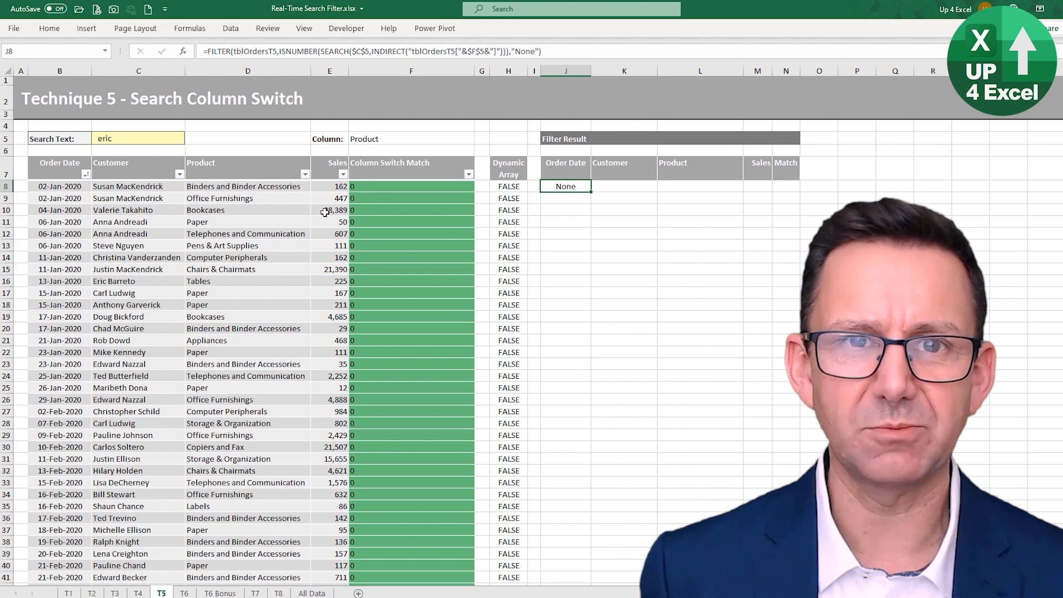
# On the T6 sheet, enter "an" as the search text.
pyautogui.hotkey('ctrl', 'pagedown')
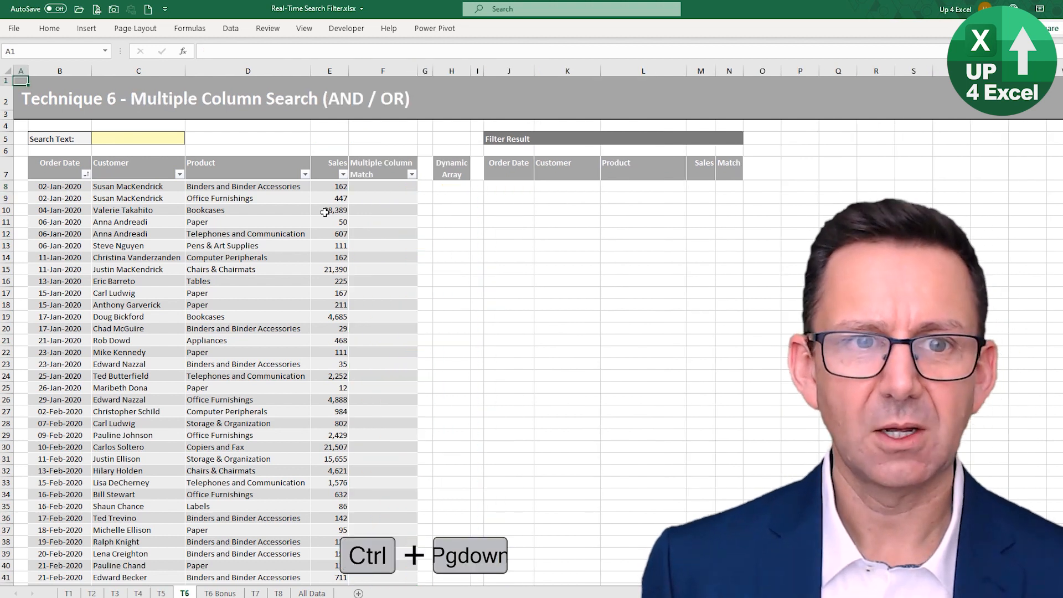
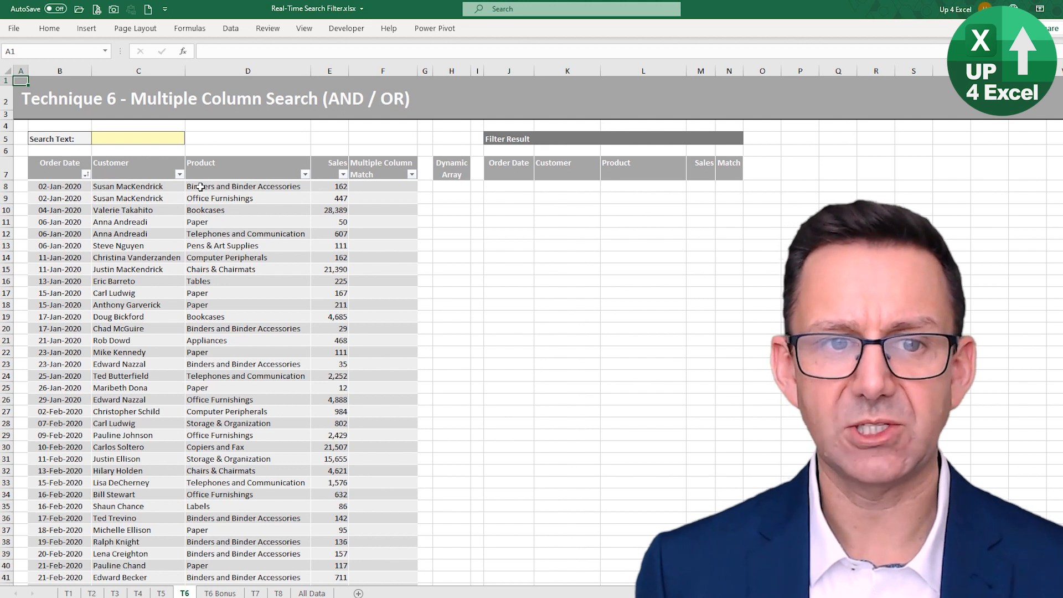
pyautogui.click(143, 139)
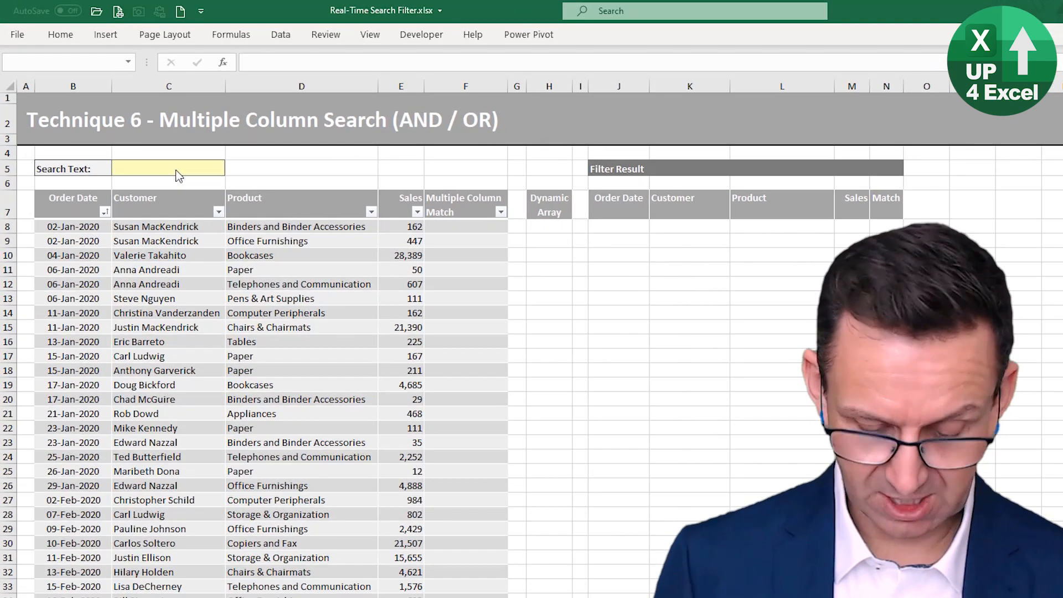
pyautogui.write('an')
pyautogui.press('Tab')
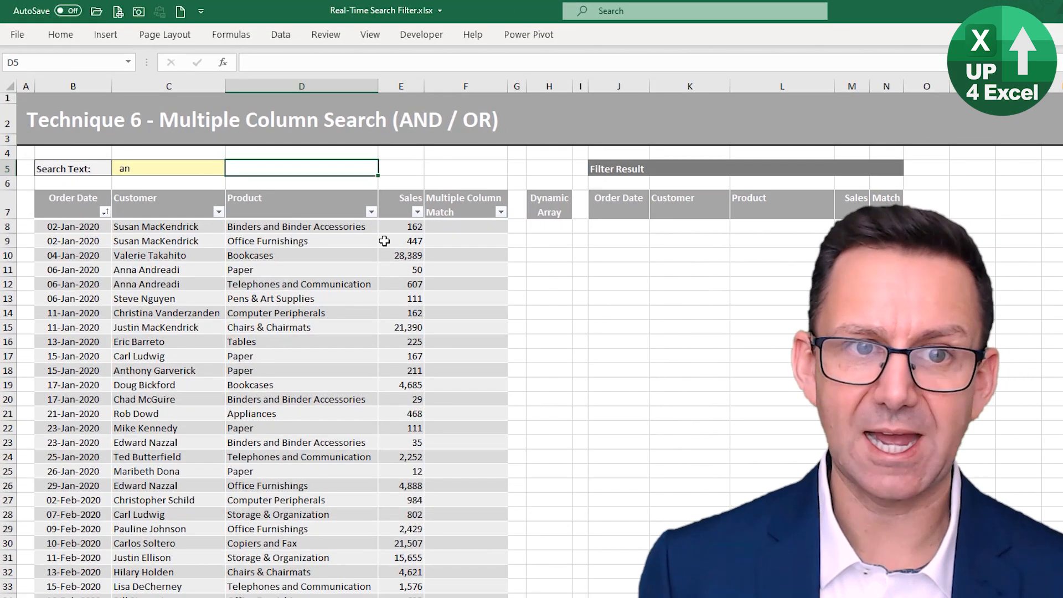
# Copy the Partial Match formula from F8 on the T3 sheet into the first Multiple Column Match cell on the T6 sheet.
pyautogui.click(457, 226)
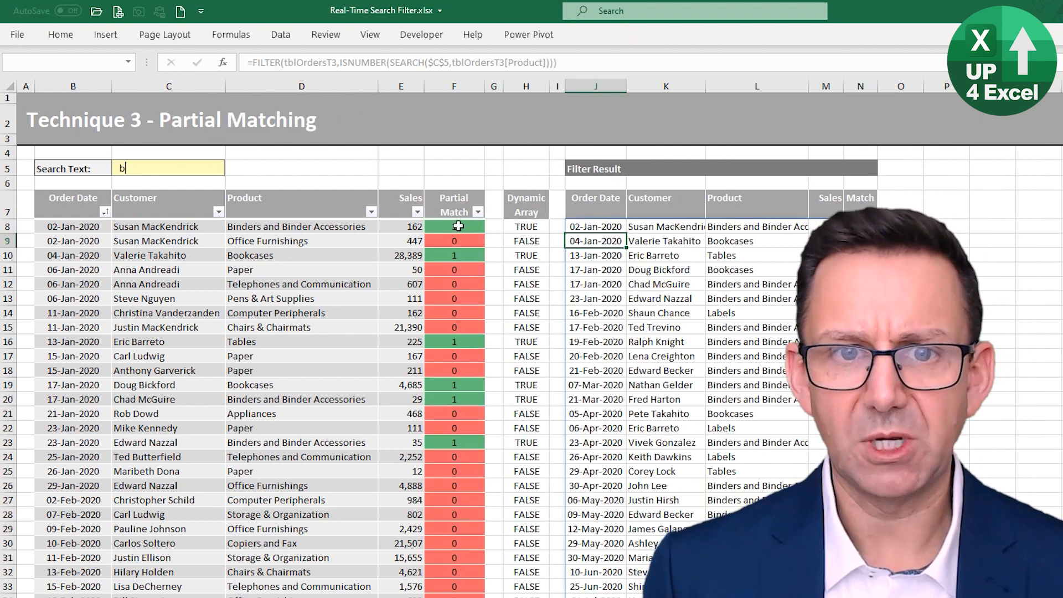
pyautogui.click(459, 230)
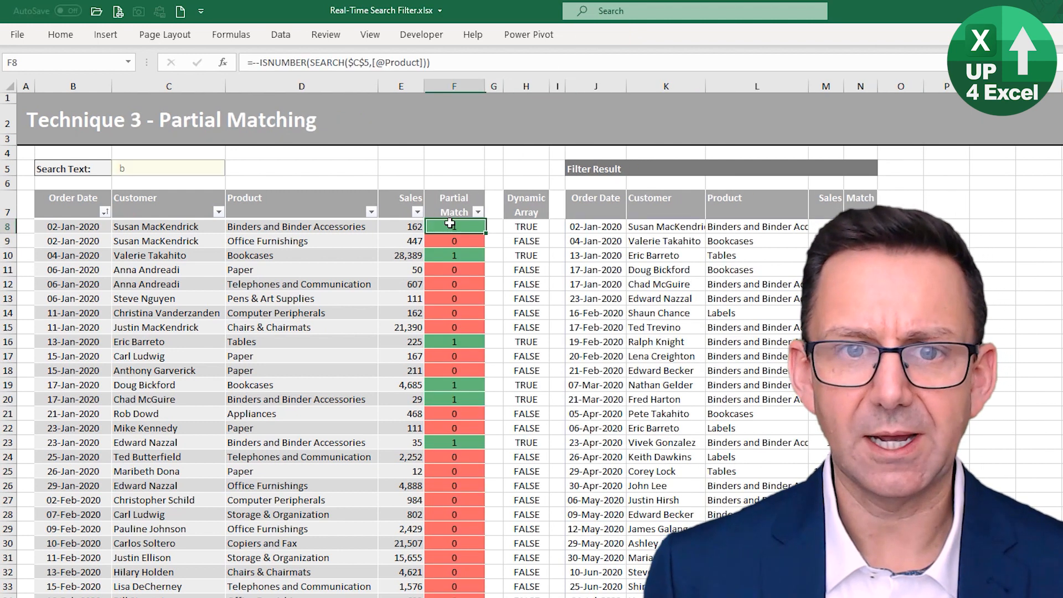
pyautogui.click(452, 61)
pyautogui.moveTo(451, 61); pyautogui.dragTo(231, 64)
pyautogui.hotkey('ctrl', 'c')
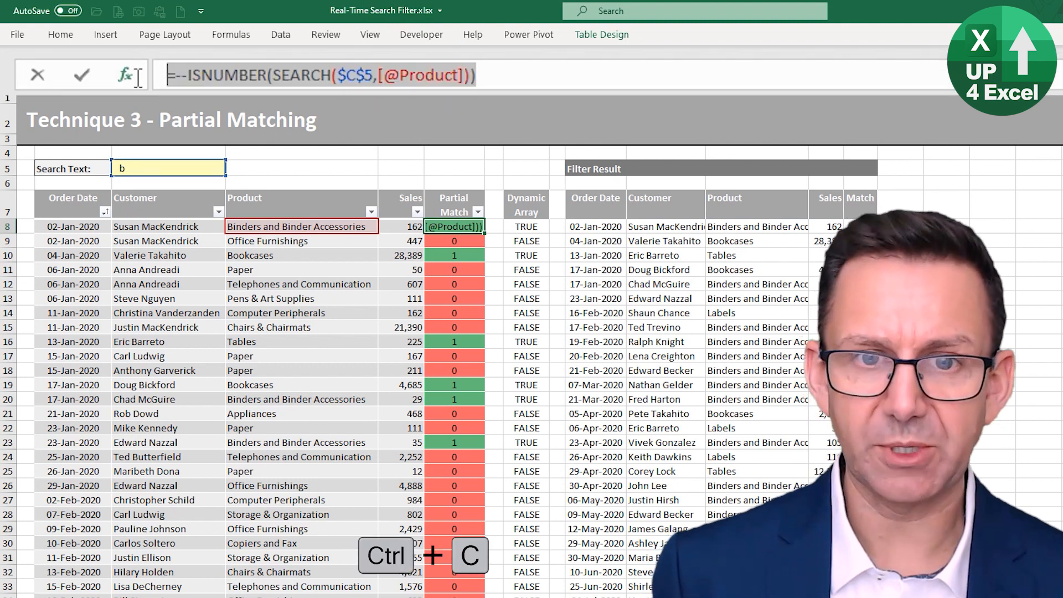
pyautogui.press('Escape')
pyautogui.hotkey('ctrl', 'pagedown')
pyautogui.hotkey('ctrl', 'pagedown')
pyautogui.hotkey('ctrl', 'pagedown')
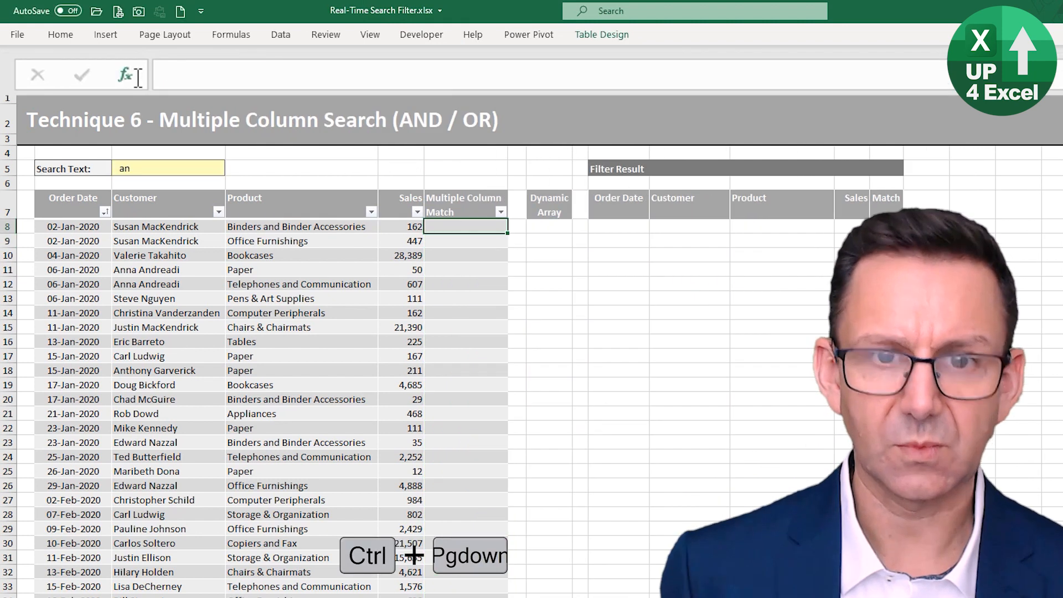
pyautogui.press('F2')
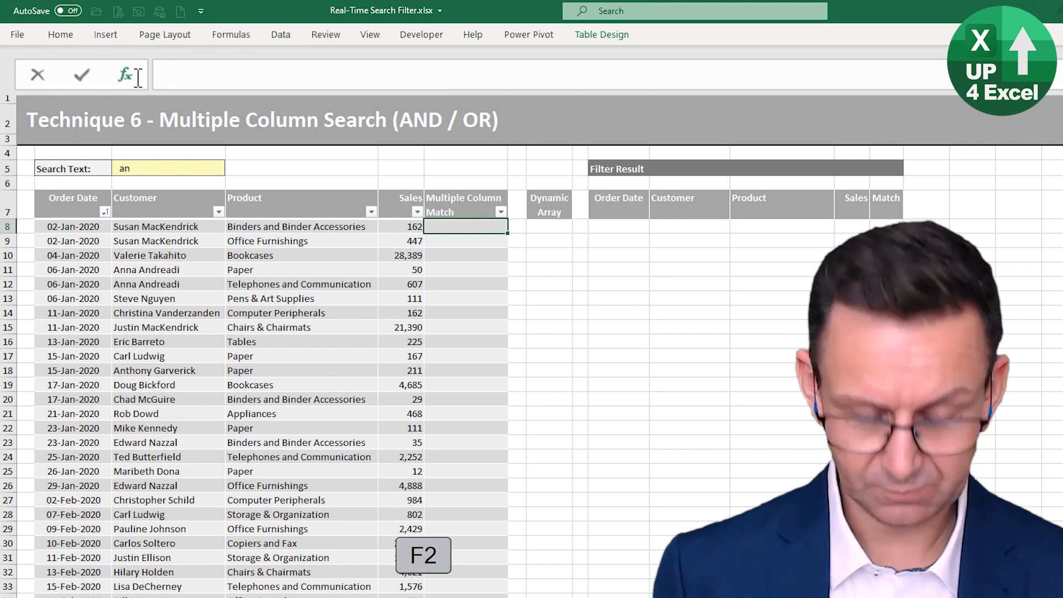
pyautogui.hotkey('ctrl', 'v')
pyautogui.hotkey('ctrl', 'Return')
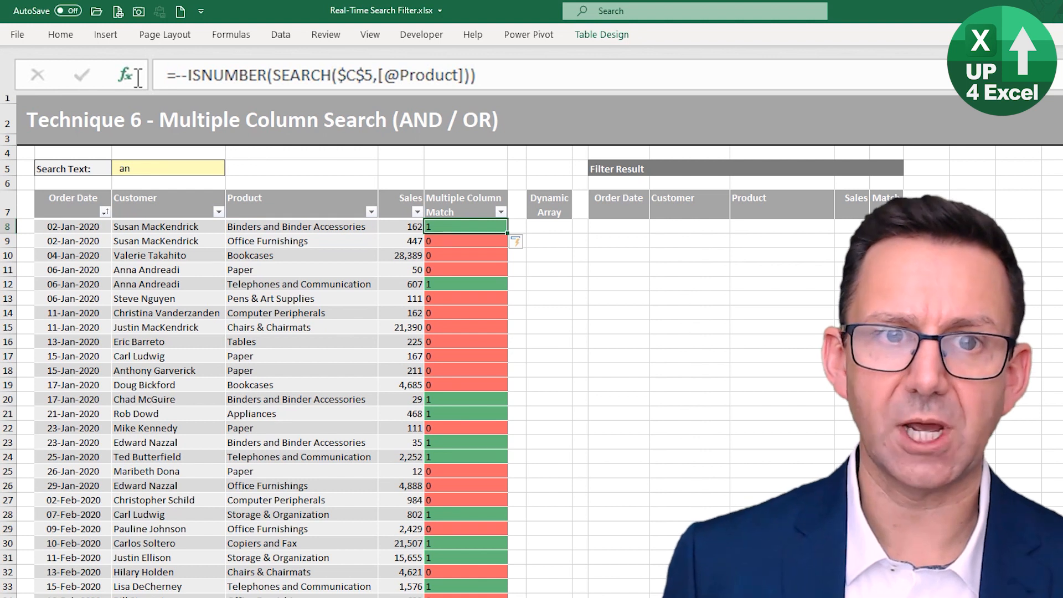
# Remove the double minus from the Multiple Column Match formula and copy its whole ISNUMBER expression.
pyautogui.click(189, 74)
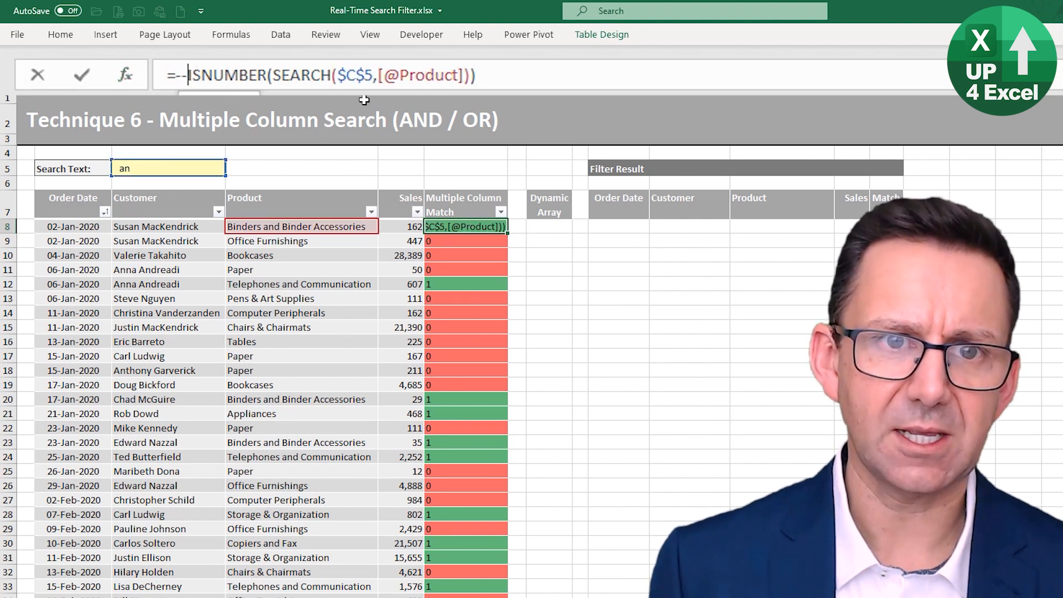
pyautogui.press('BackSpace')
pyautogui.press('BackSpace')
pyautogui.hotkey('ctrl', 'shift', 'Right')
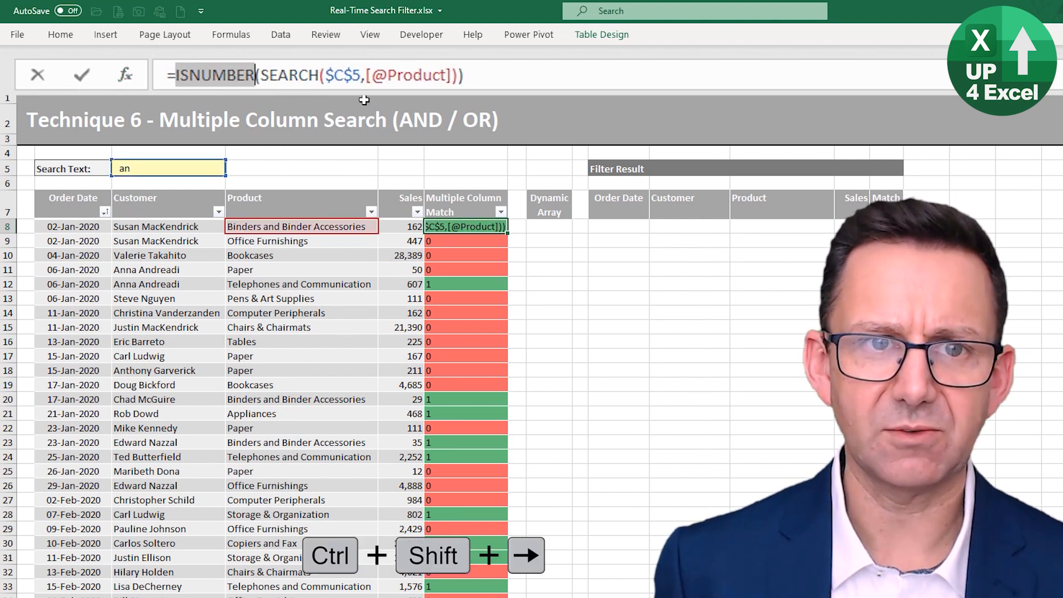
pyautogui.hotkey('ctrl', 'shift', 'Right')
pyautogui.hotkey('ctrl', 'shift', 'Right')
pyautogui.hotkey('ctrl', 'shift', 'Right')
pyautogui.hotkey('ctrl', 'shift', 'Right')
pyautogui.hotkey('ctrl', 'c')
pyautogui.hotkey('ctrl', 'Right')
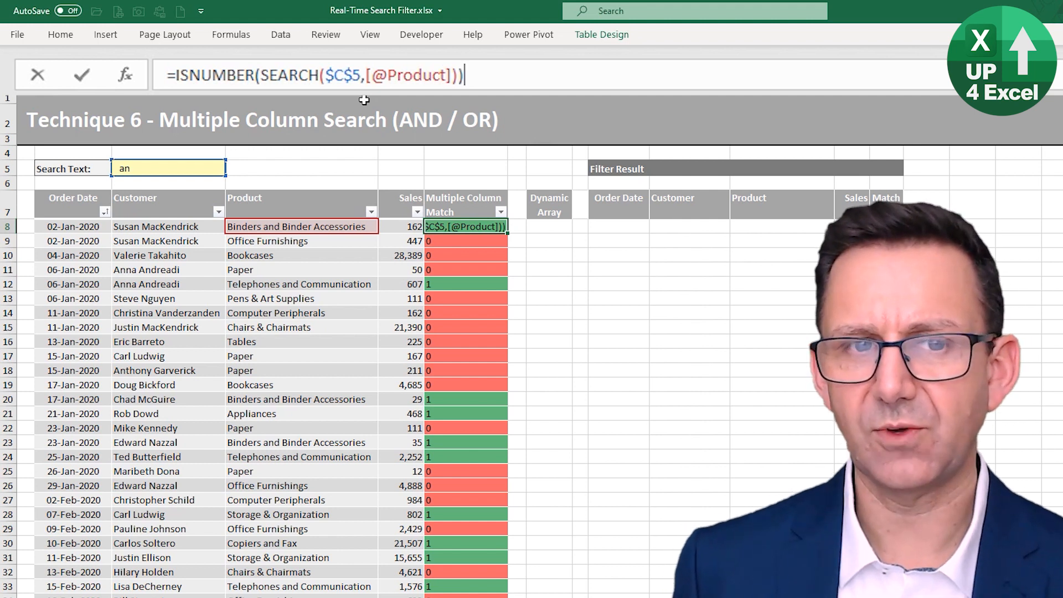
# Append the copied ISNUMBER expression with a plus sign, change its searched column to Customer, and enter the OR formula.
pyautogui.write('+')
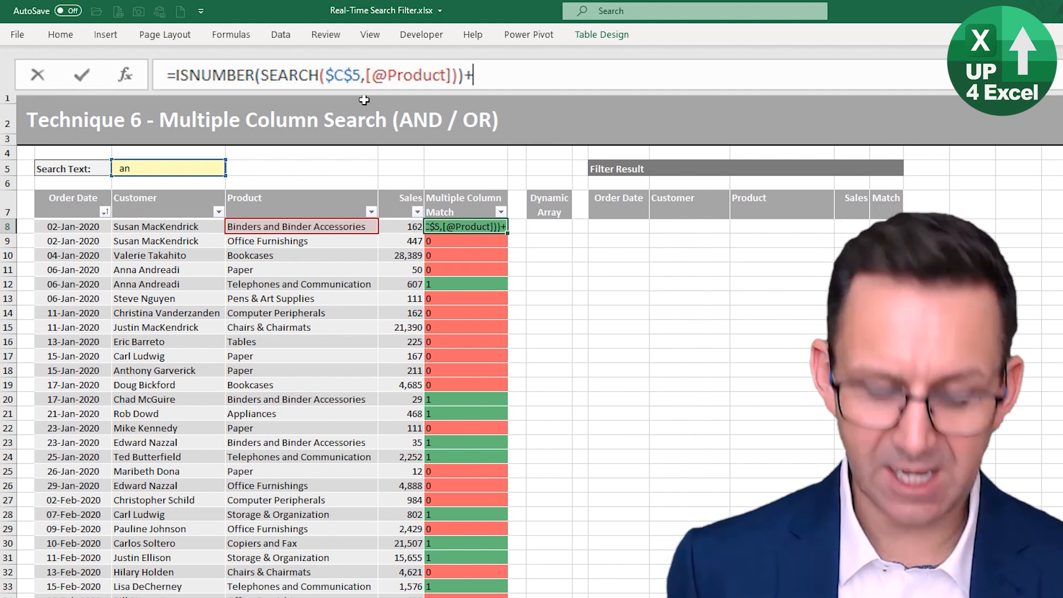
pyautogui.hotkey('ctrl', 'v')
pyautogui.click(687, 75)
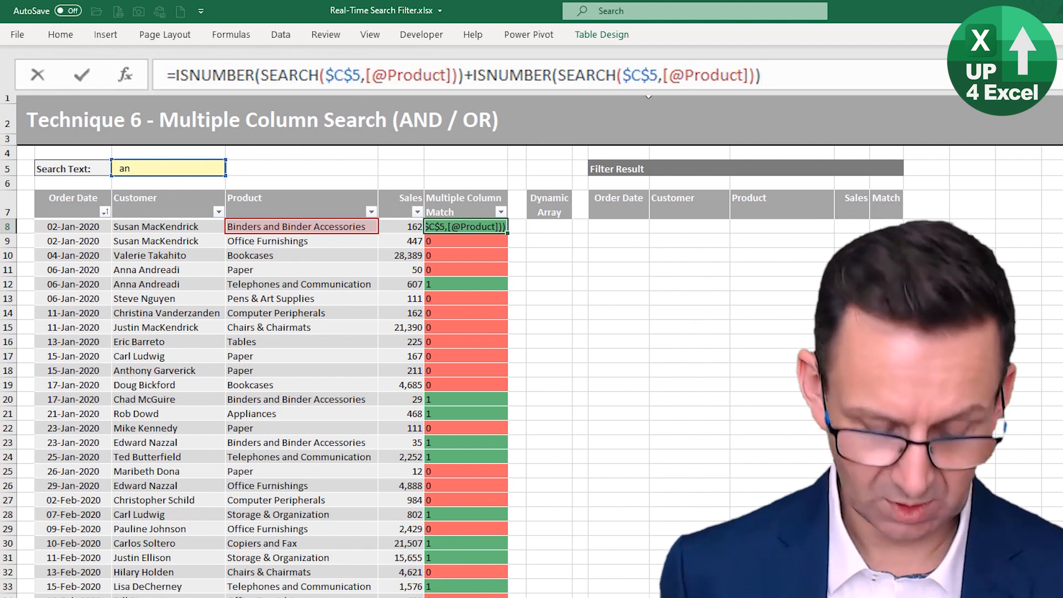
pyautogui.write('Customer')
pyautogui.press('Tab')
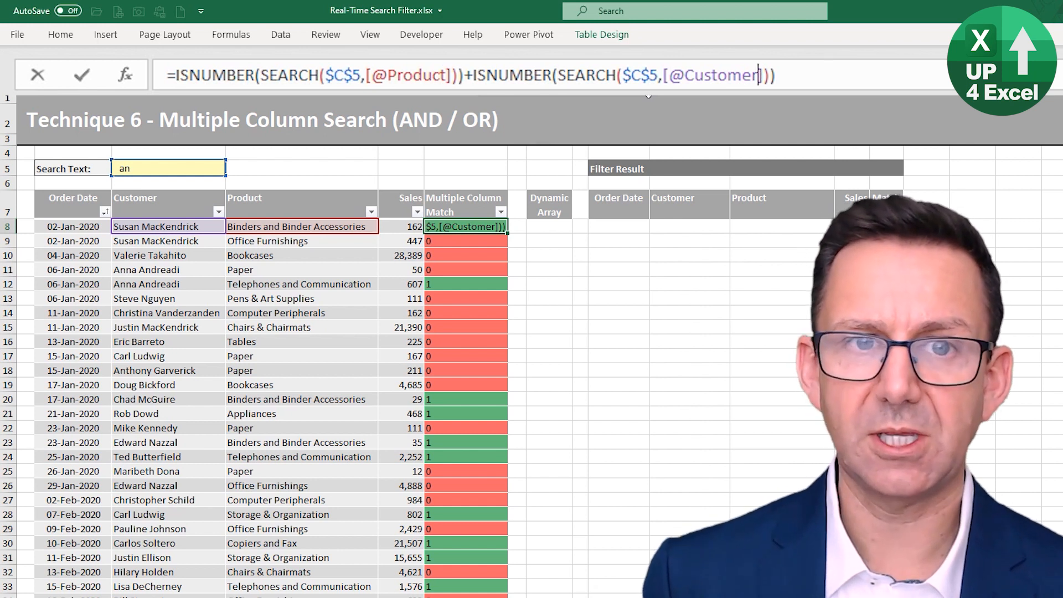
pyautogui.hotkey('ctrl', 'Return')
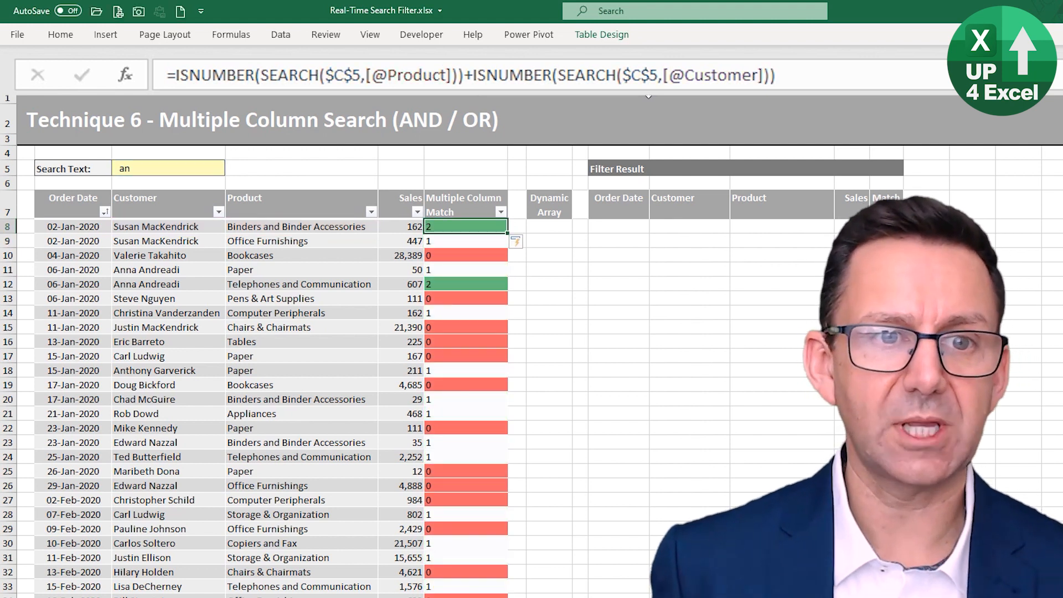
# Examine the OR results in the first rows of the Multiple Column Match column.
pyautogui.press('Down')
pyautogui.press('Down')
pyautogui.press('Down')
pyautogui.press('Down')
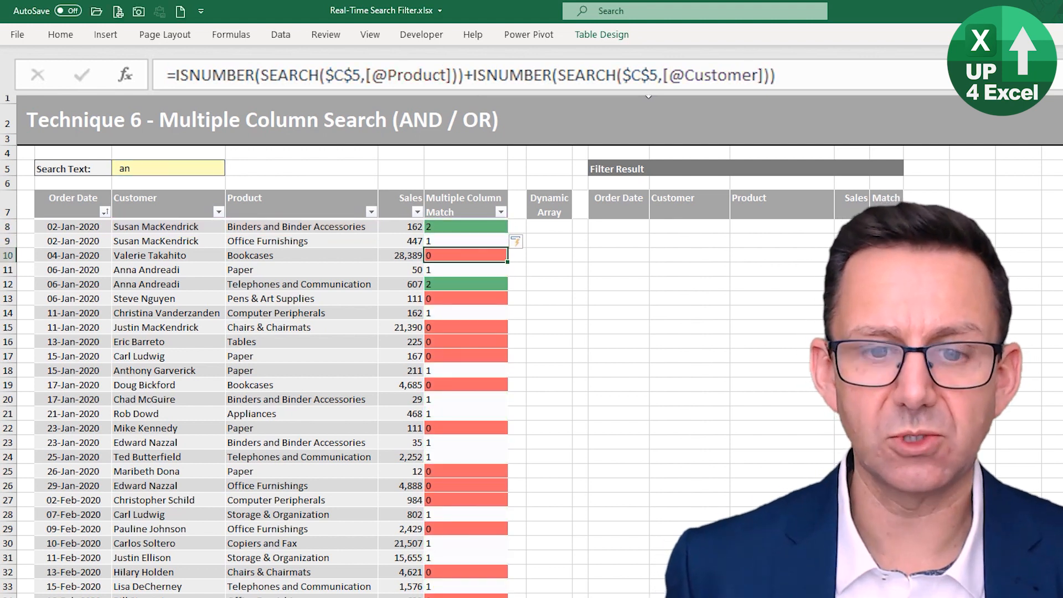
pyautogui.press('Up')
pyautogui.press('Up')
pyautogui.press('Up')
pyautogui.press('Up')
pyautogui.press('Up')
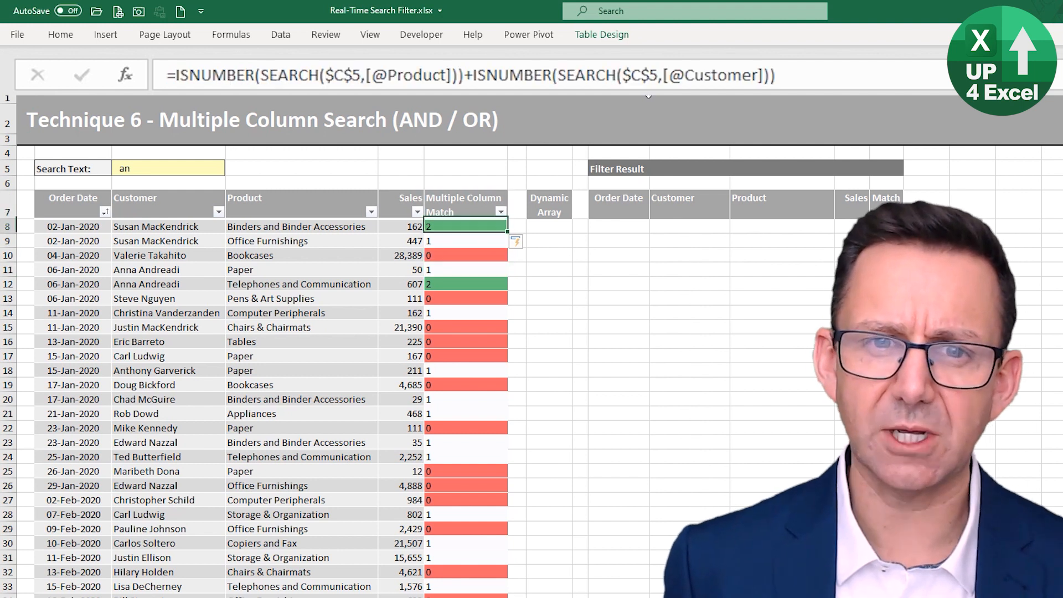
pyautogui.press('Down')
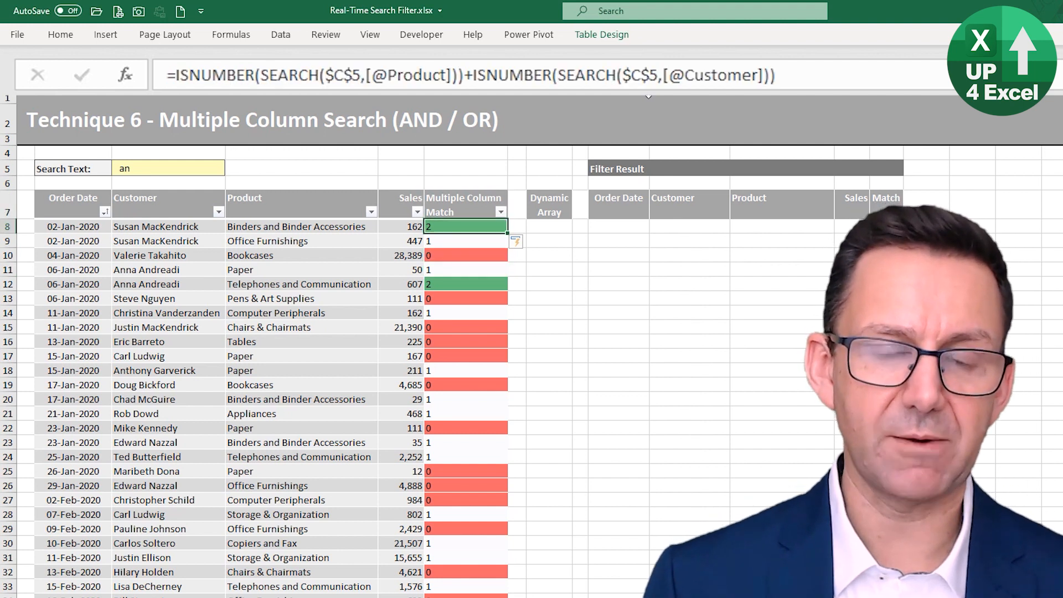
pyautogui.press('Down')
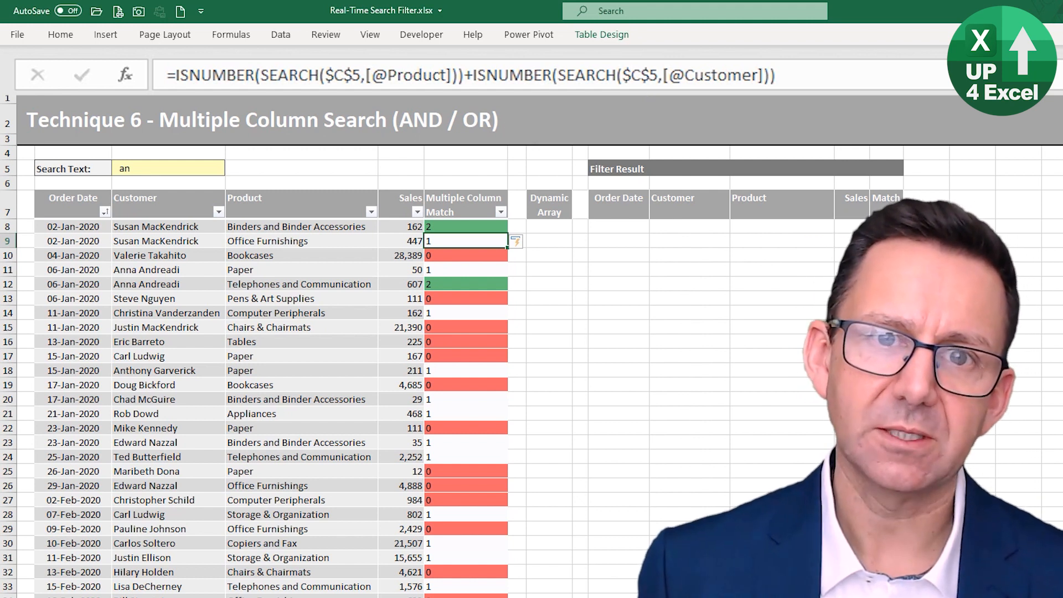
# Replace the plus sign with * between the two ISNUMBER expressions to turn the match formula into an AND condition.
pyautogui.click(478, 69)
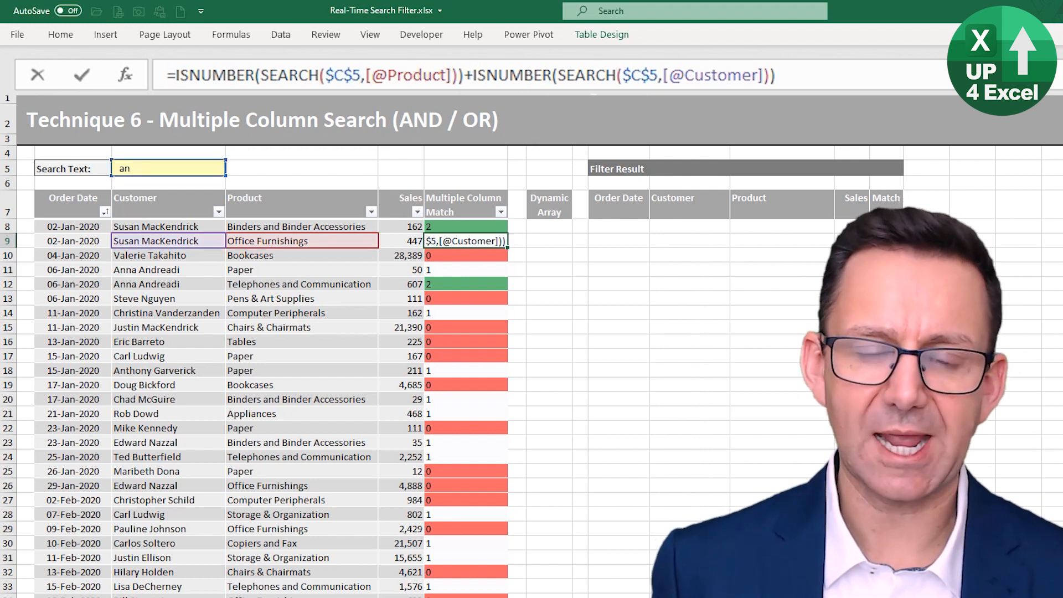
pyautogui.press('BackSpace')
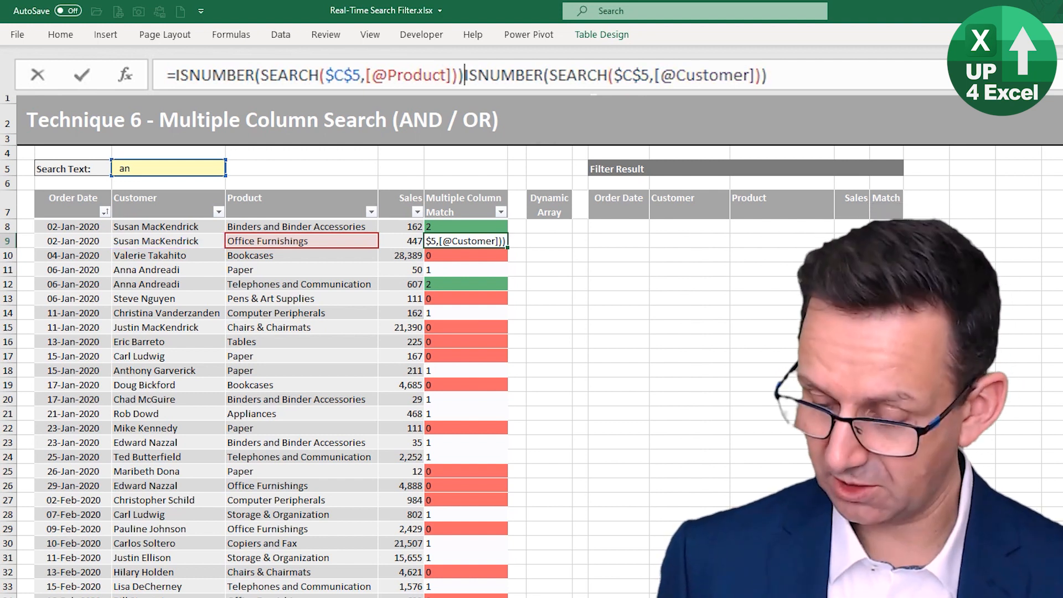
pyautogui.write('*')
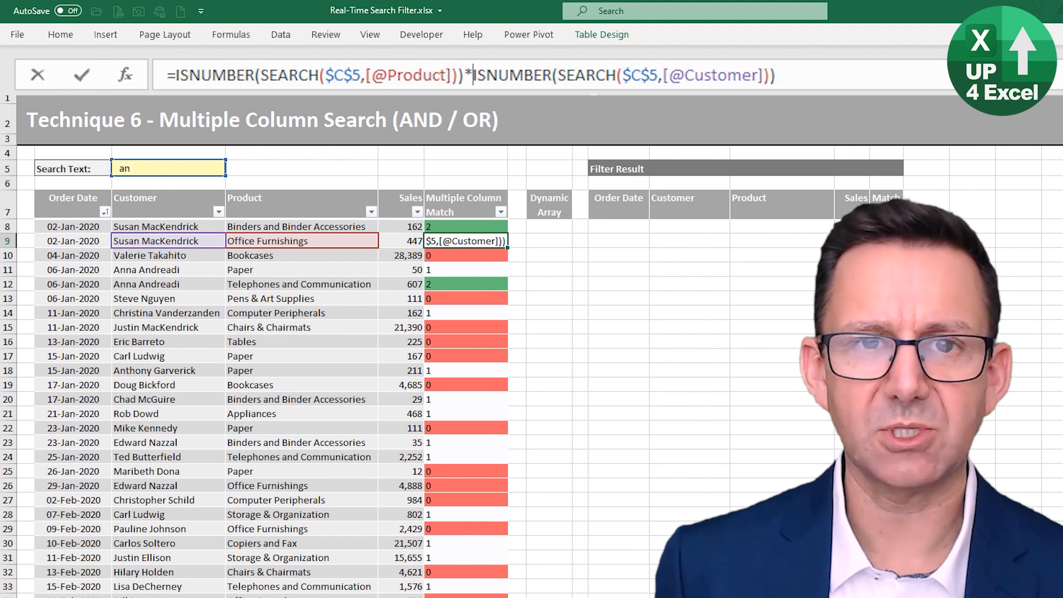
pyautogui.press('Return')
# Check the AND results in F8 to F12 against the Customer and Product entries of those rows.
pyautogui.press('Up')
pyautogui.press('Up')
pyautogui.press('Down')
pyautogui.press('Down')
pyautogui.press('Down')
pyautogui.press('Down')
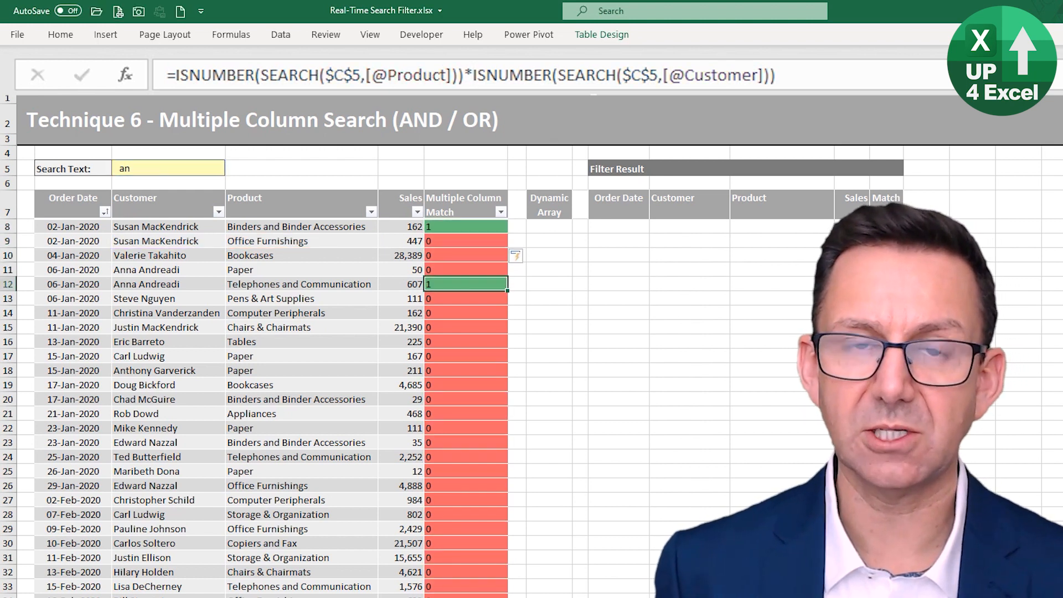
pyautogui.press('Up')
pyautogui.press('Up')
pyautogui.press('Up')
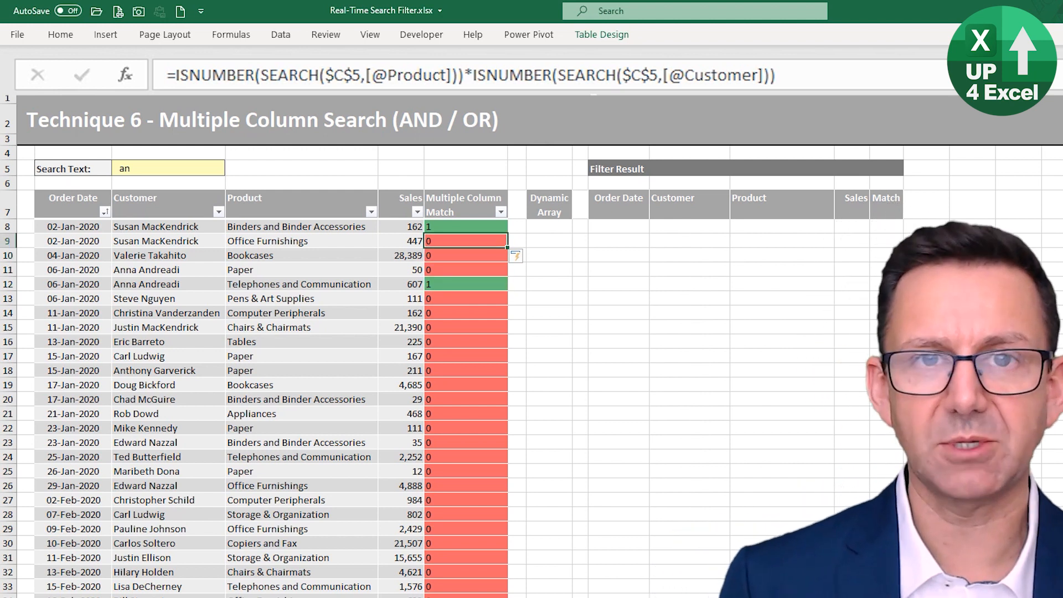
pyautogui.press('Up')
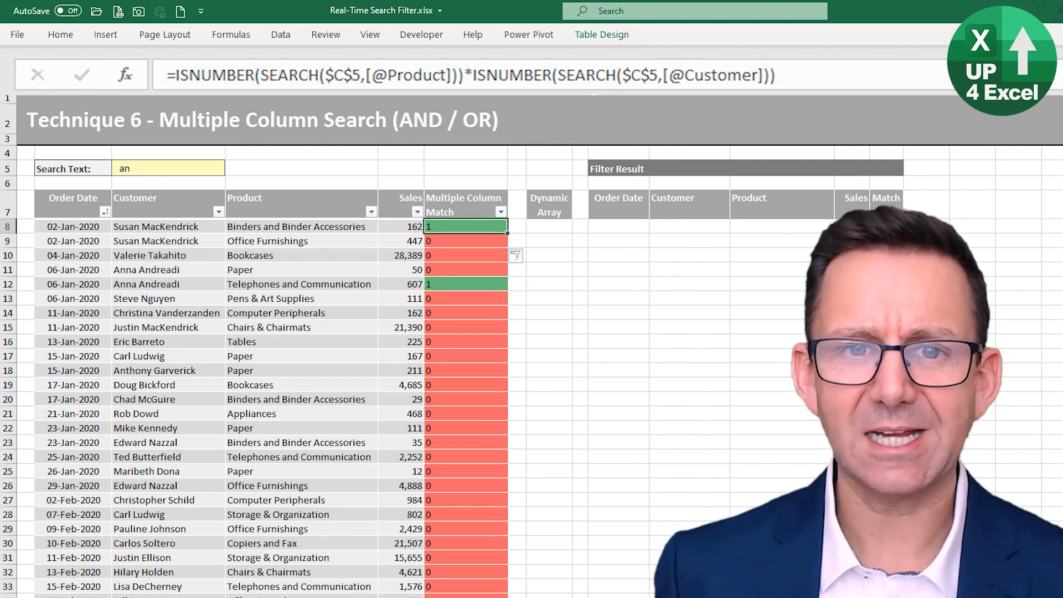
# Turn the Multiple Column Match formula back into an OR condition by replacing * with + between the two ISNUMBER expressions.
pyautogui.click(465, 75)
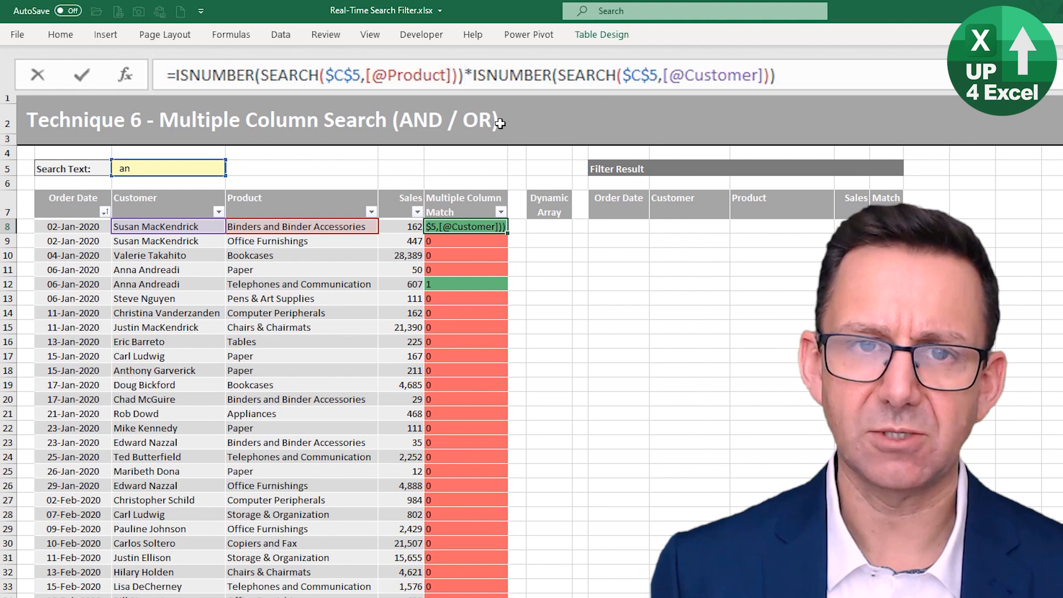
pyautogui.press('Delete')
pyautogui.write('+')
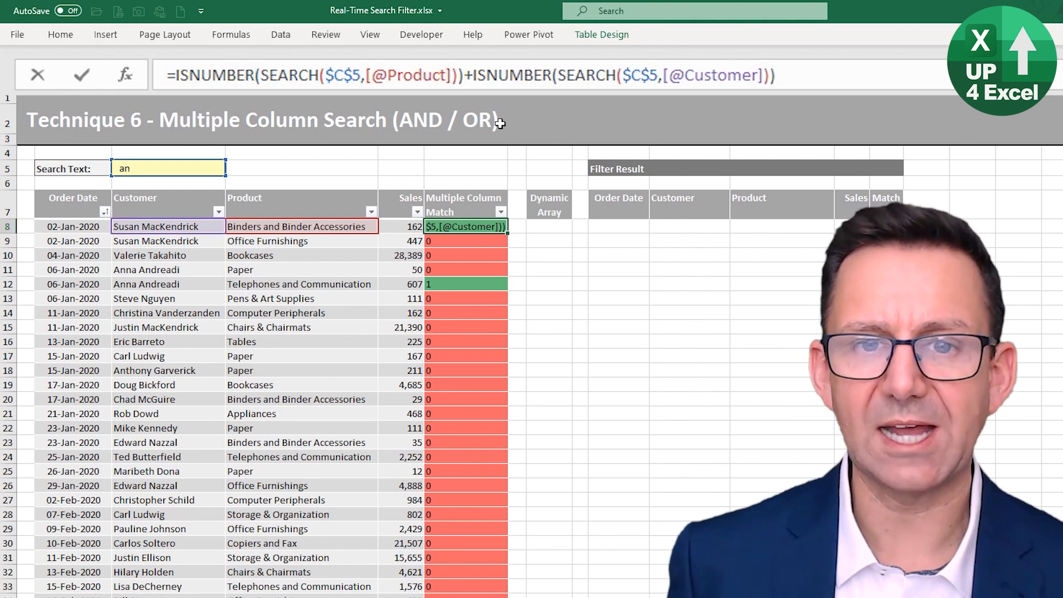
pyautogui.press('Return')
pyautogui.press('Up')
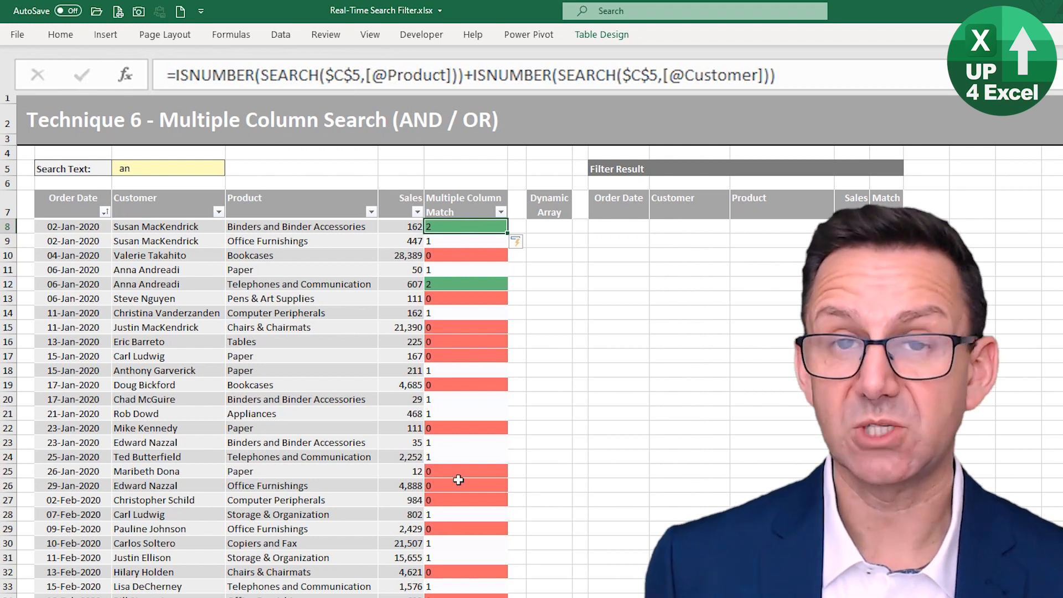
# Enclose the two added ISNUMBER expressions in F8 in parentheses and test whether their sum is <>0.
pyautogui.click(174, 72)
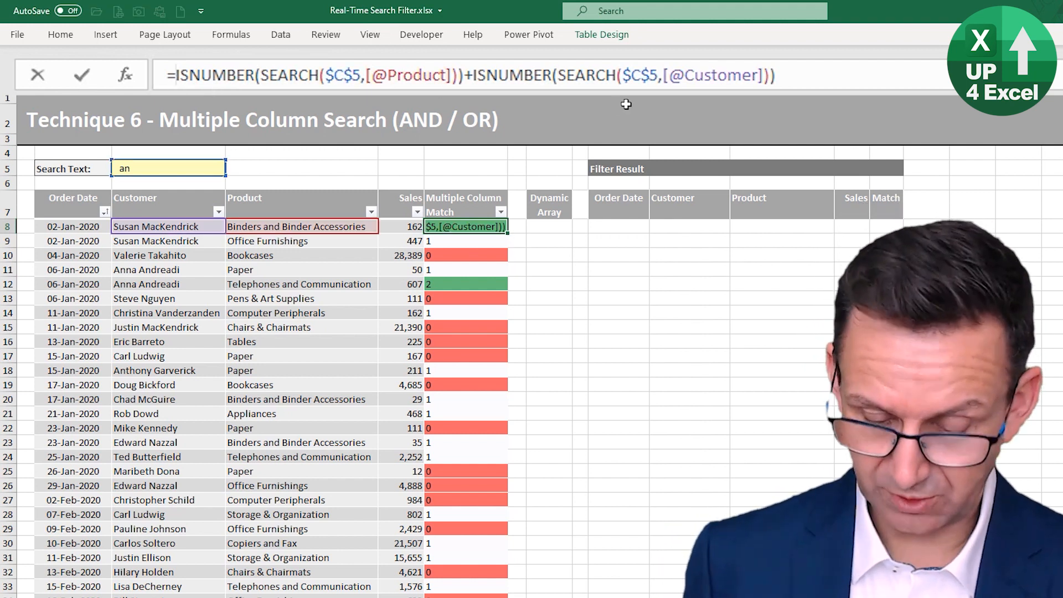
pyautogui.write('(')
pyautogui.click(801, 70)
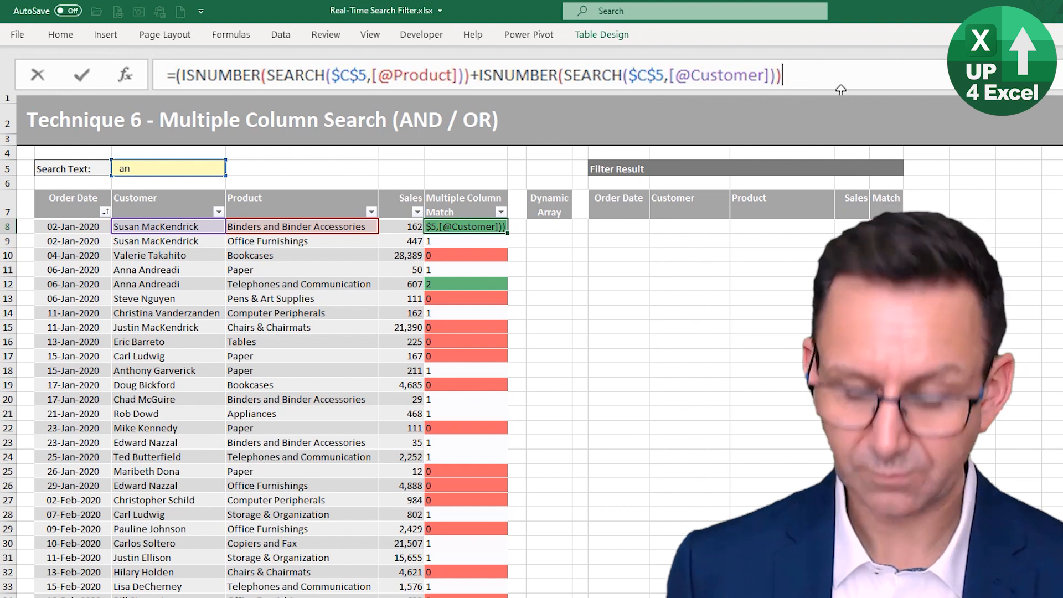
pyautogui.write(')<>0')
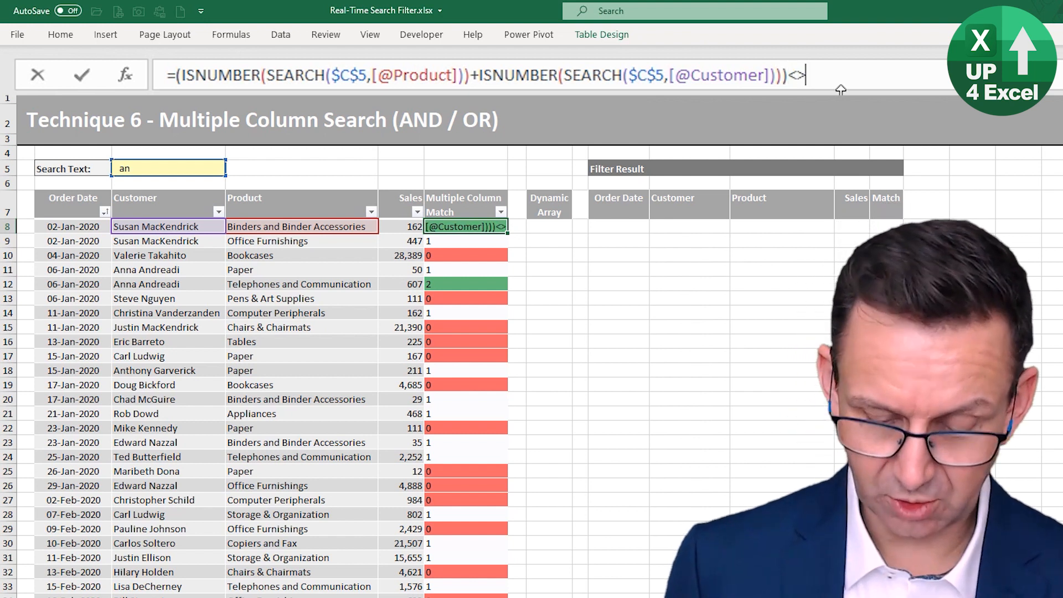
pyautogui.press('Return')
pyautogui.press('Up')
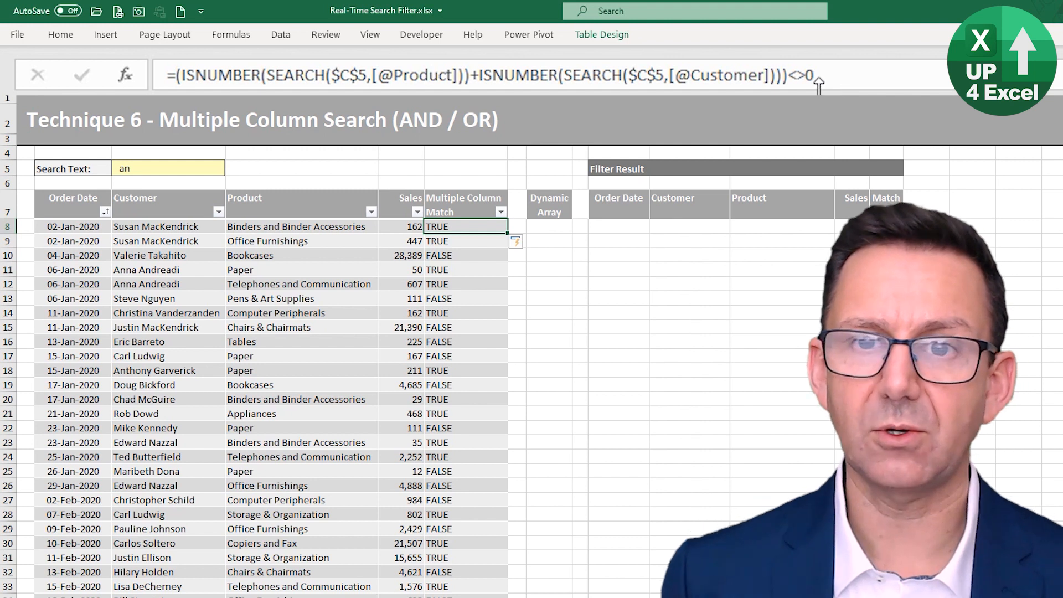
# Wrap the whole <>0 test in F8 in --( ) so the match column returns 1 or 0.
pyautogui.click(176, 66)
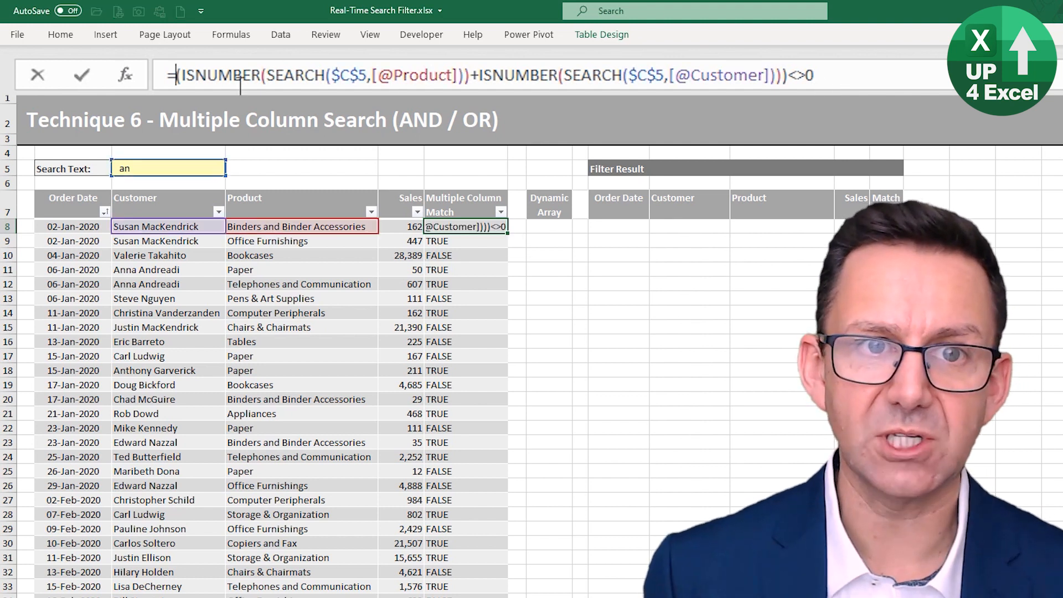
pyautogui.write('--(')
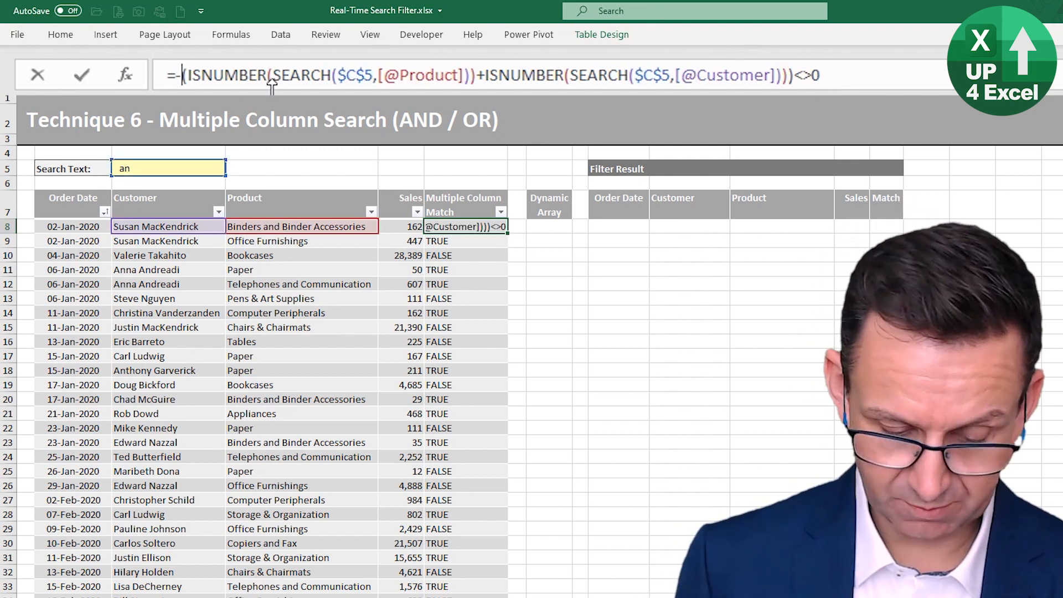
pyautogui.click(866, 82)
pyautogui.write(')')
pyautogui.hotkey('ctrl', 'Return')
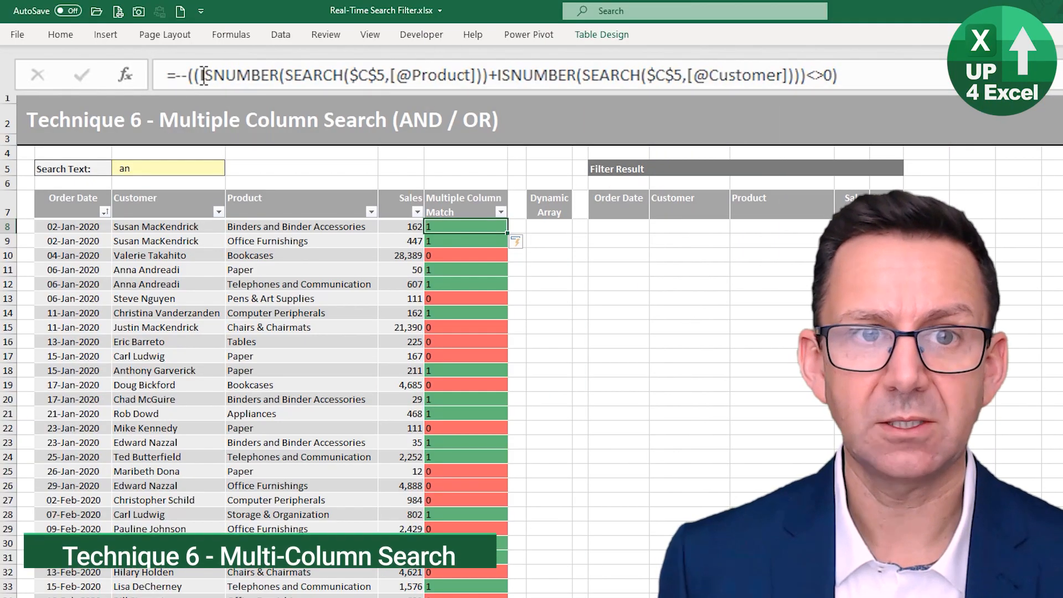
# Copy the OR test without its outer --( ) from F8 into a new formula in H8 under Dynamic Array.
pyautogui.moveTo(193, 74); pyautogui.dragTo(502, 75)
pyautogui.moveTo(603, 83); pyautogui.dragTo(833, 78)
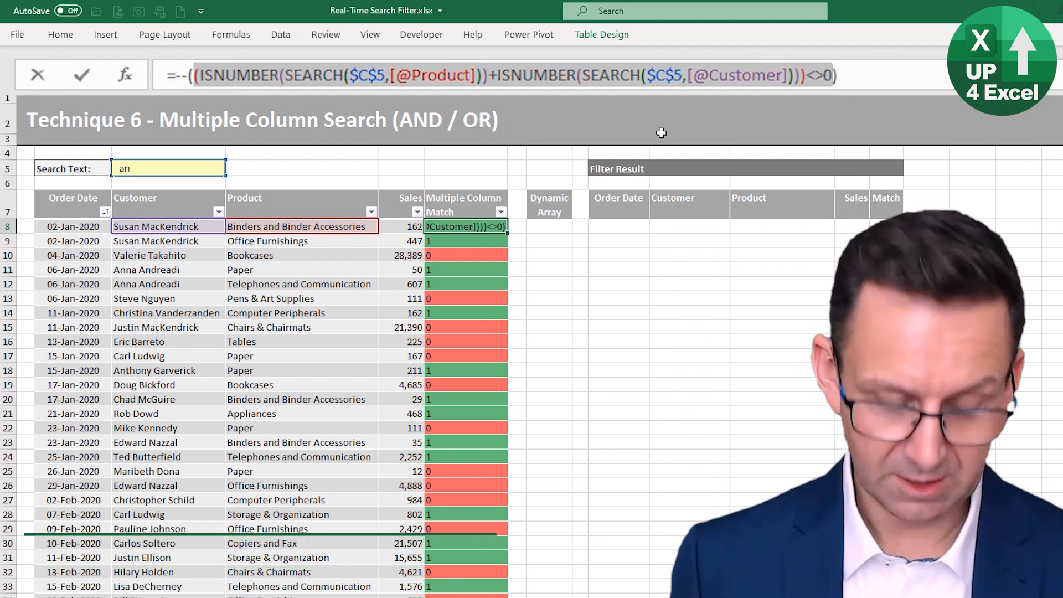
pyautogui.hotkey('ctrl', 'c')
pyautogui.press('Return')
pyautogui.press('Up')
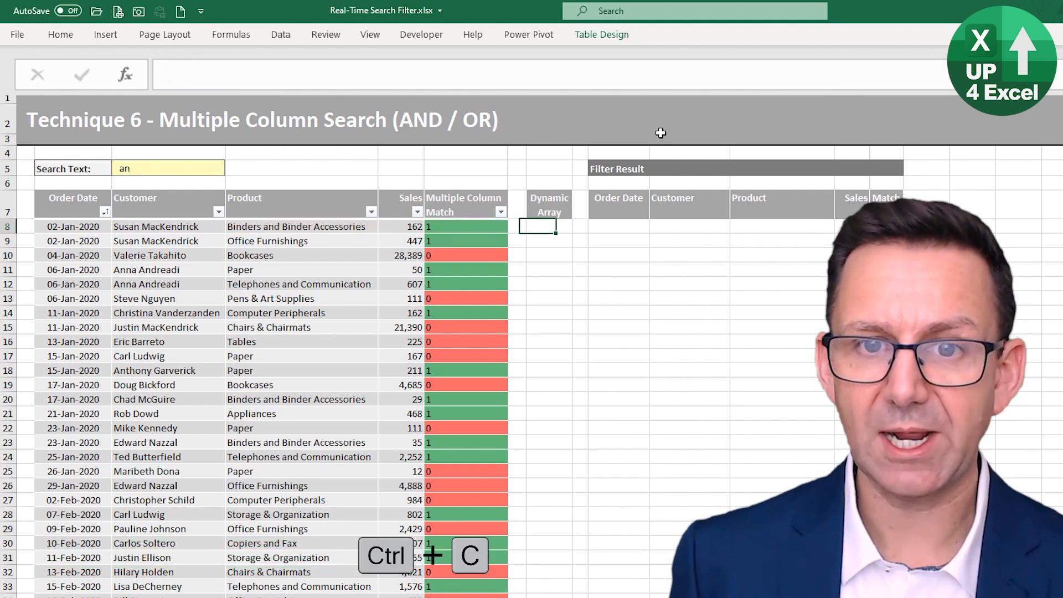
pyautogui.press('Right')
pyautogui.write('=')
pyautogui.hotkey('ctrl', 'v')
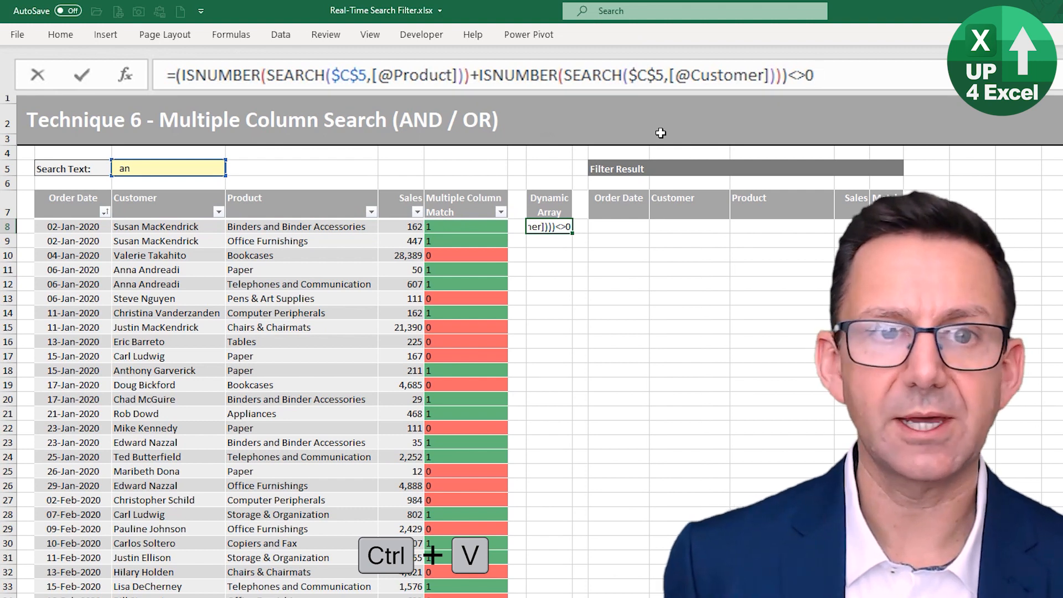
pyautogui.press('Return')
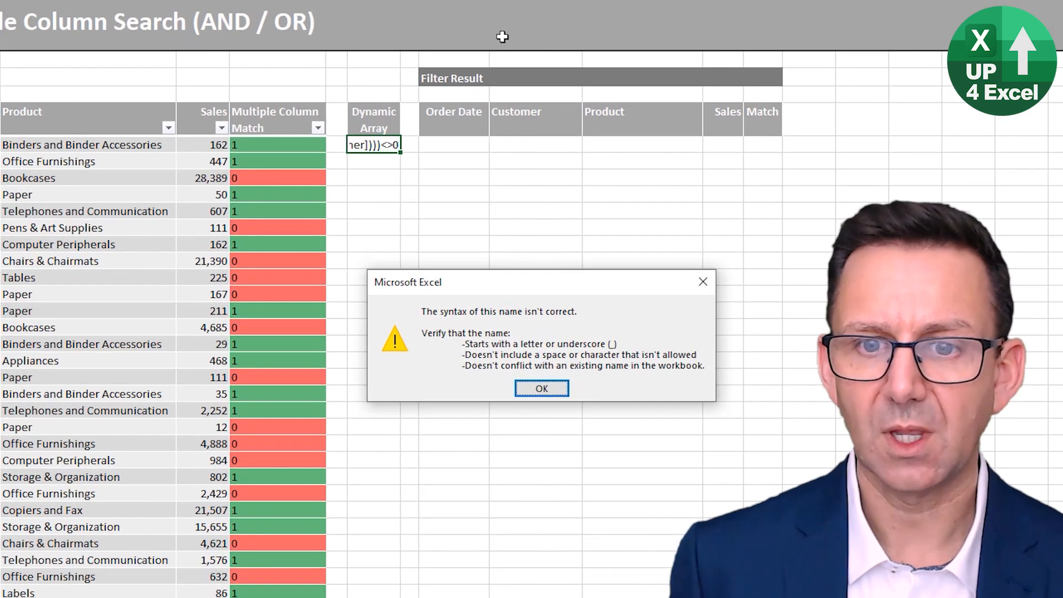
pyautogui.press('Return')
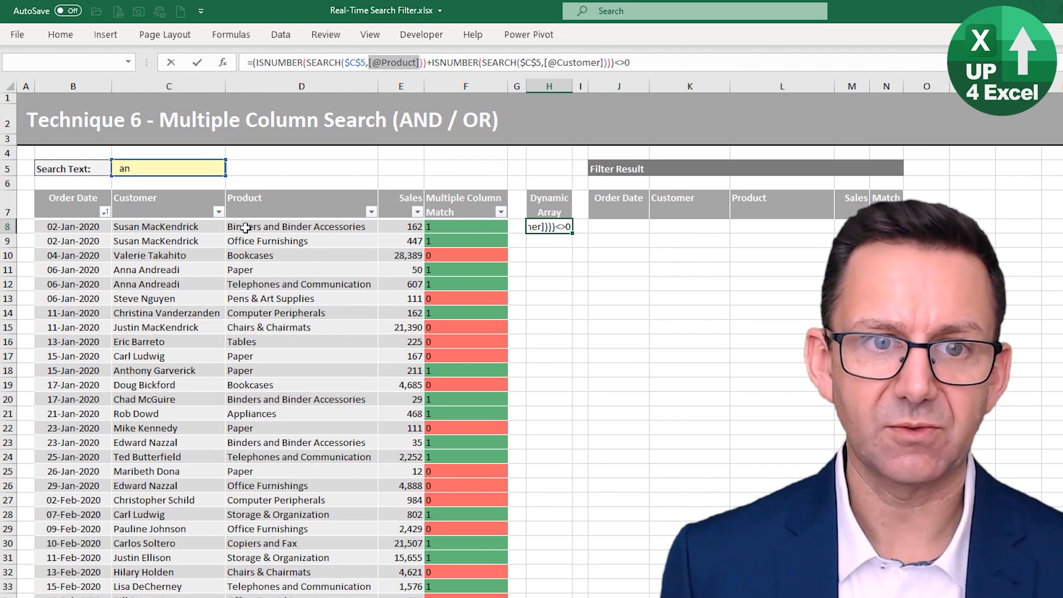
pyautogui.click(275, 191)
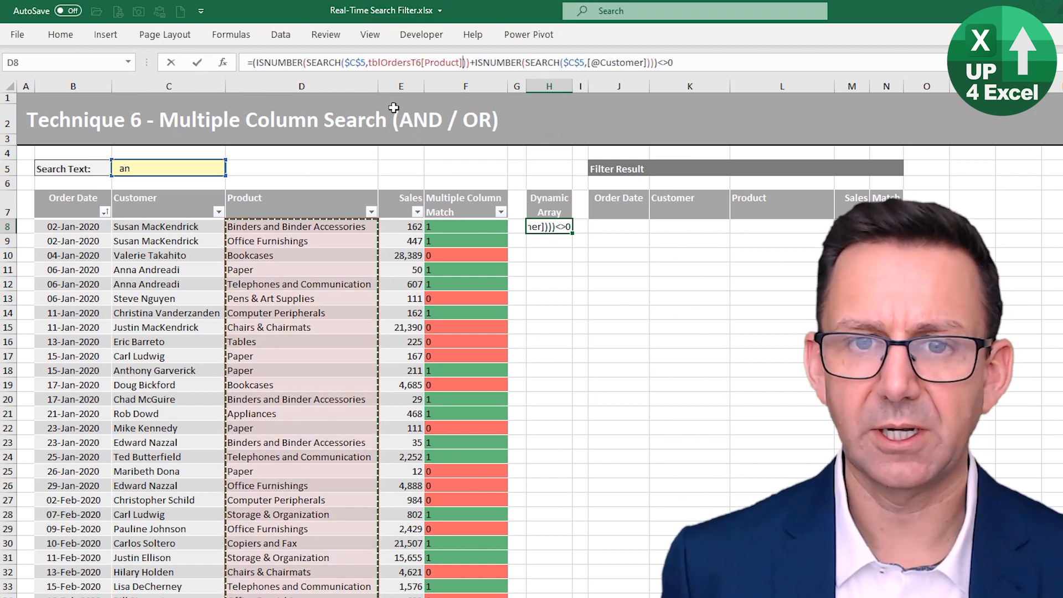
pyautogui.press('Return')
pyautogui.press('Return')
pyautogui.write('3')
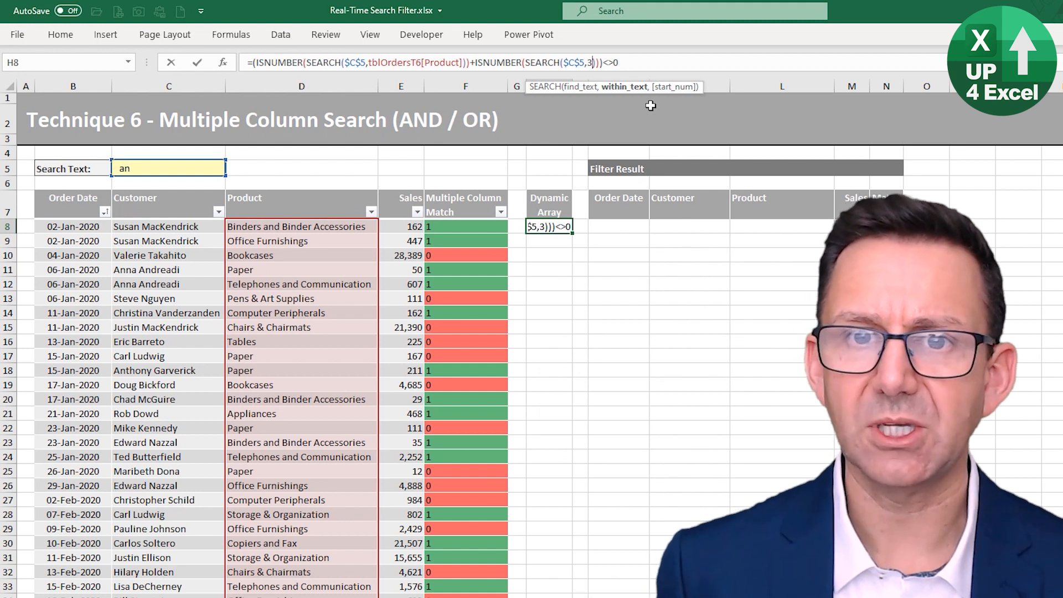
pyautogui.press('BackSpace')
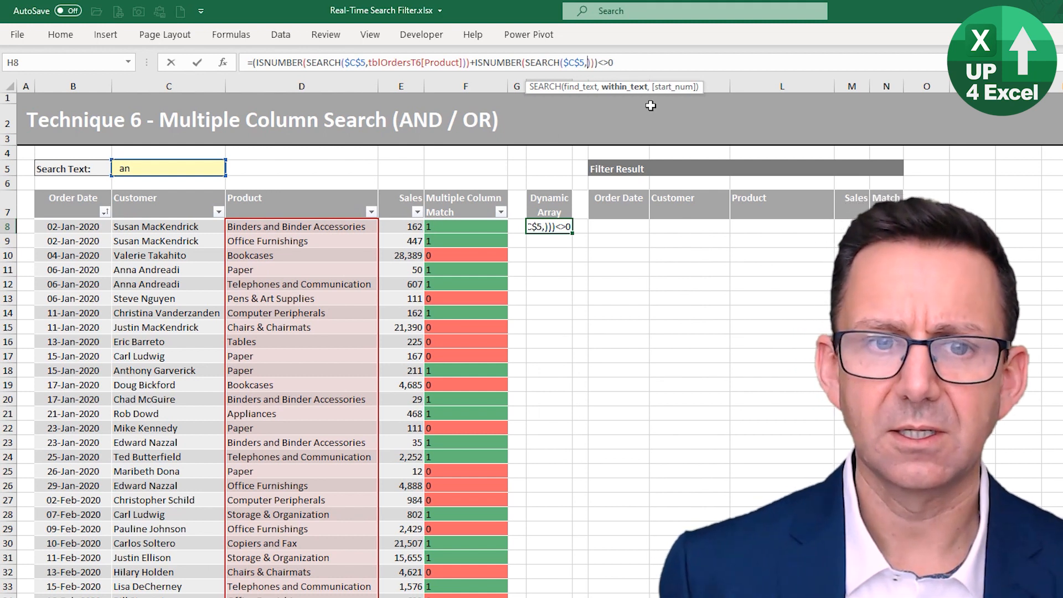
pyautogui.click(195, 190)
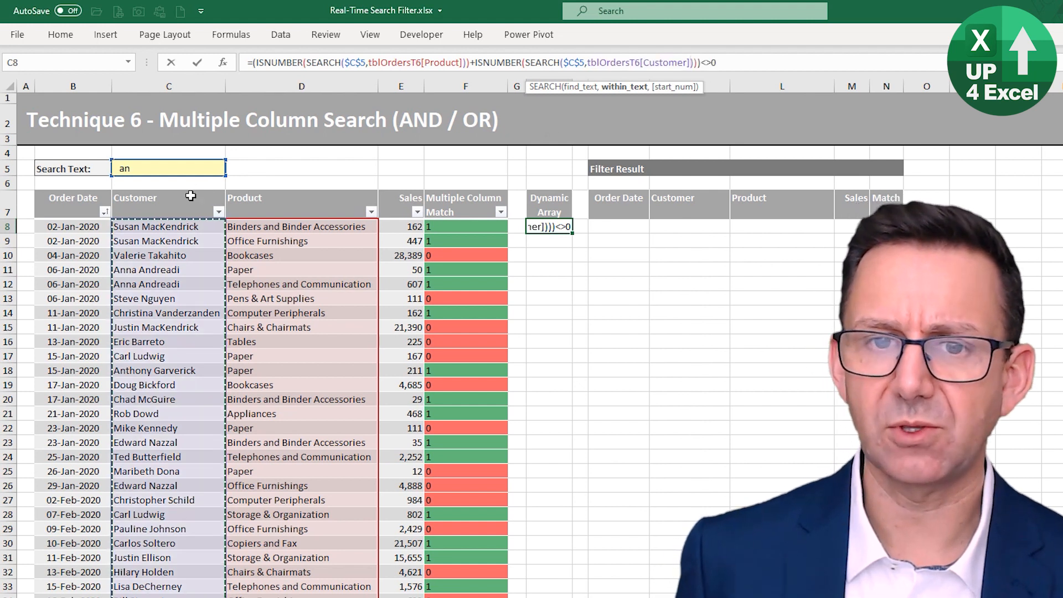
pyautogui.hotkey('ctrl', 'Return')
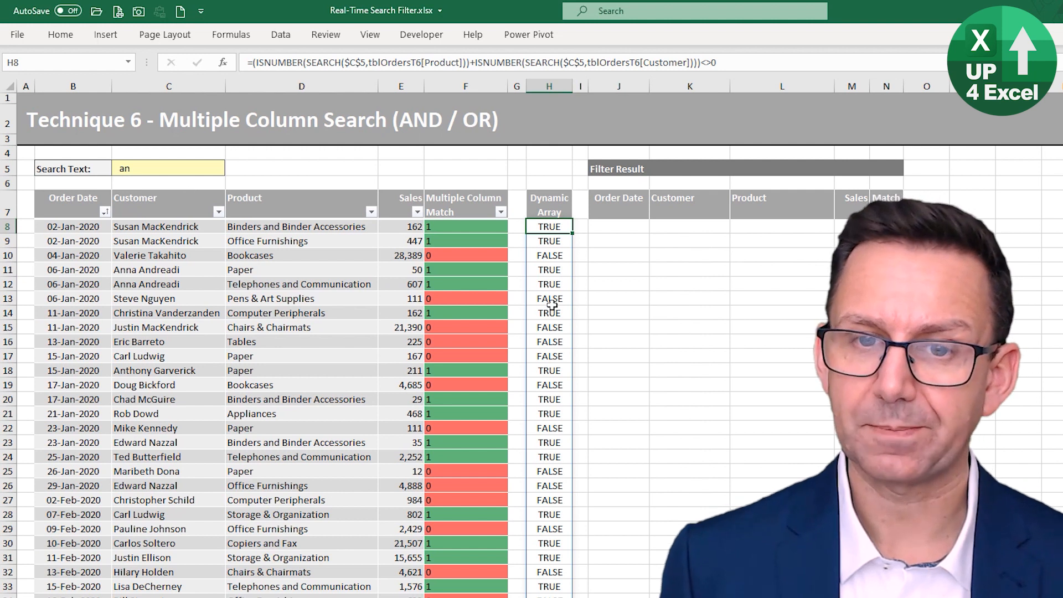
# Enter =FILTER(tblOrdersT6,H8#,"None") in J8, the first Order Date cell under Filter Result.
pyautogui.click(627, 229)
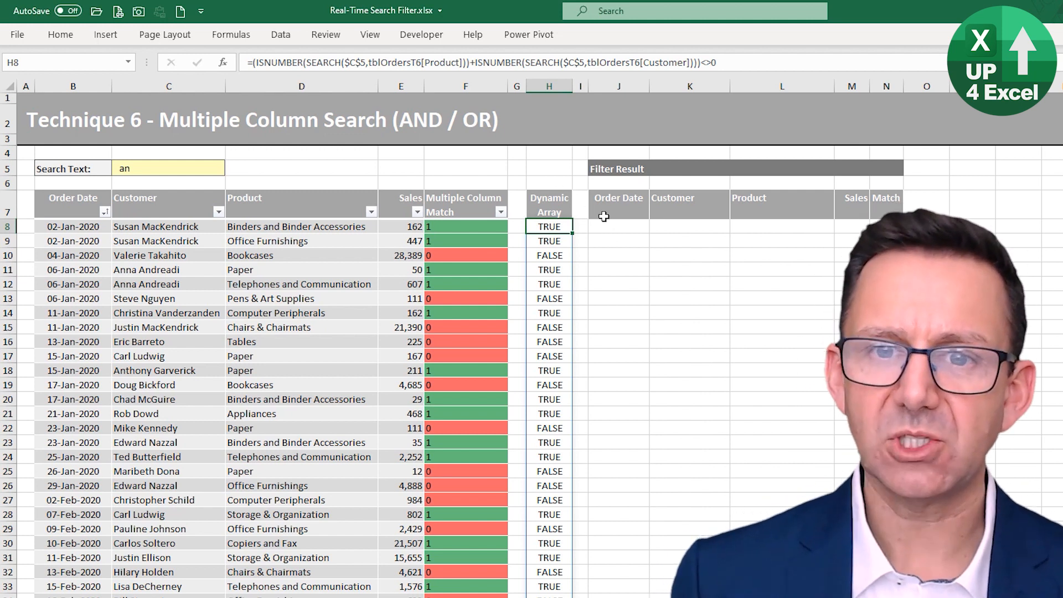
pyautogui.click(608, 228)
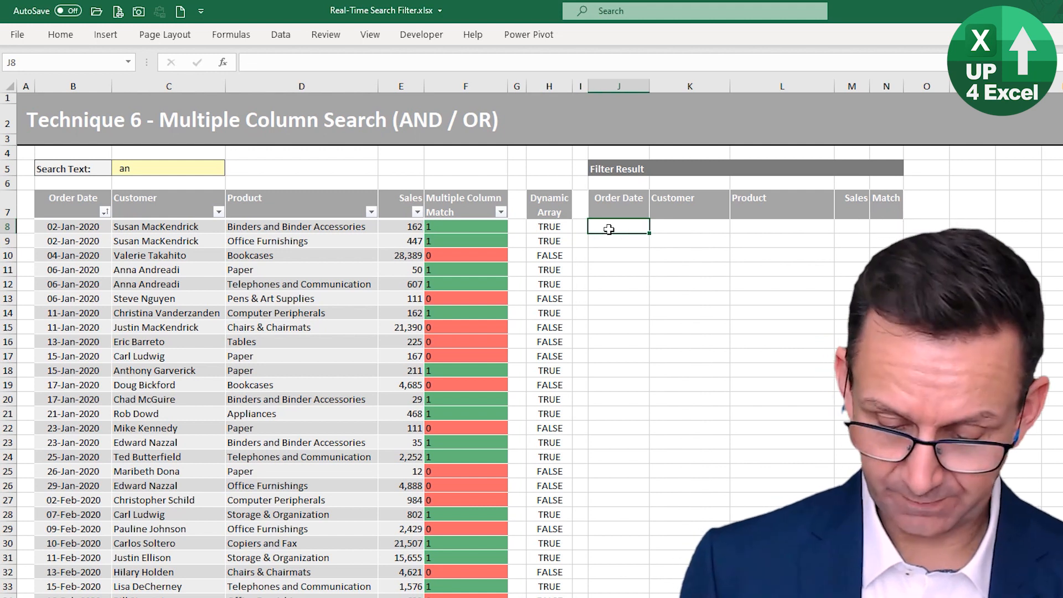
pyautogui.write('=fil')
pyautogui.press('Tab')
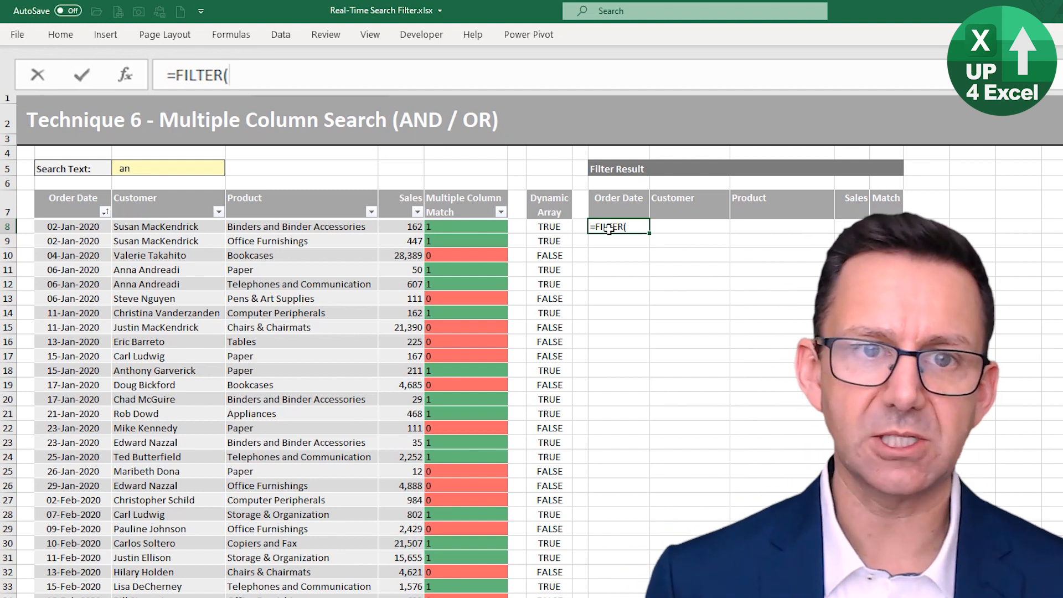
pyautogui.moveTo(63, 193); pyautogui.dragTo(430, 188)
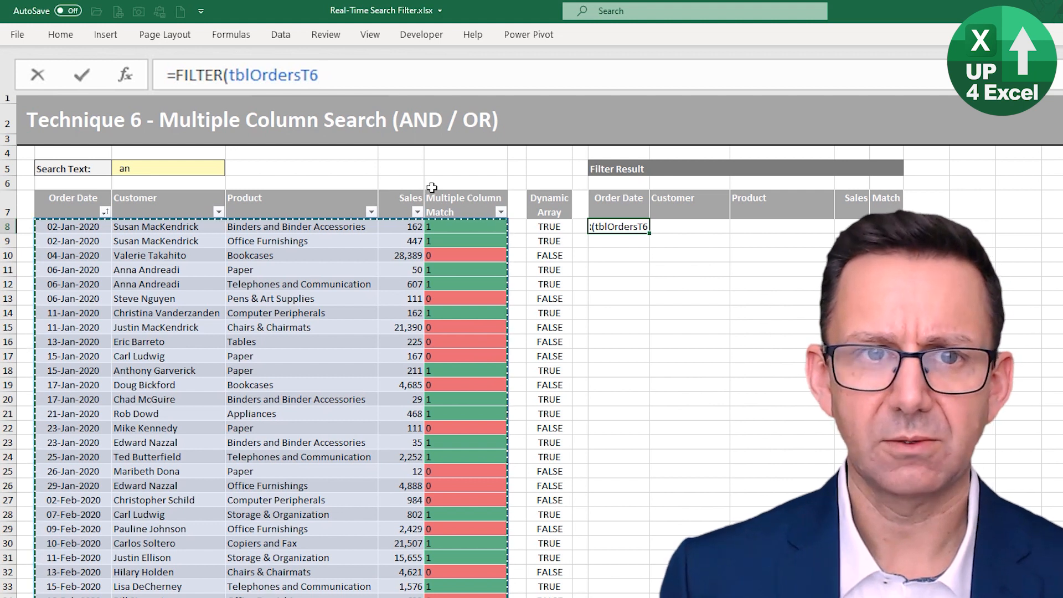
pyautogui.write(',')
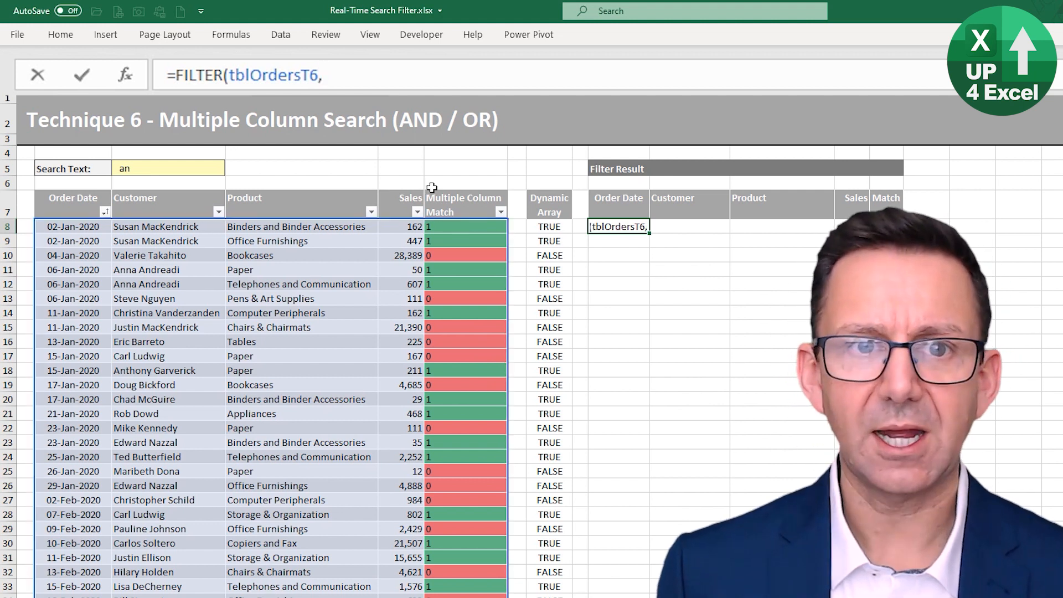
pyautogui.click(545, 225)
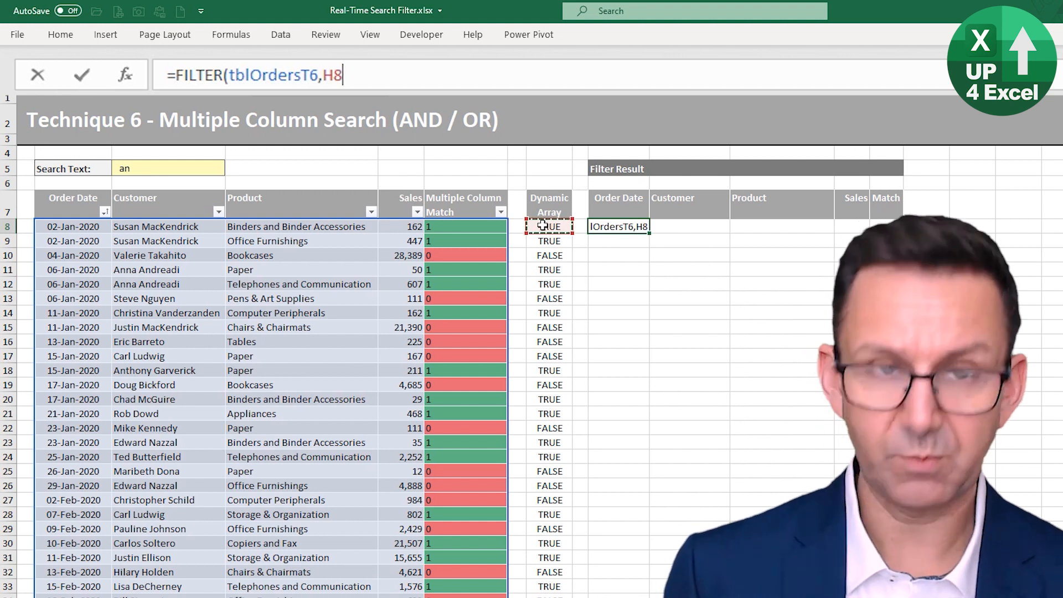
pyautogui.write('#')
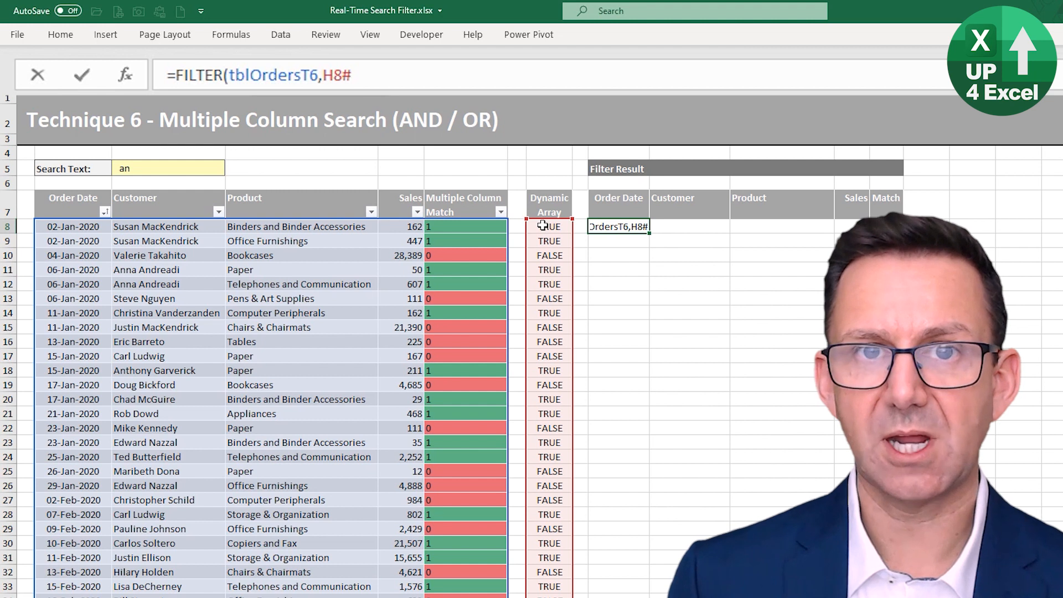
pyautogui.write(',"')
pyautogui.write('ne")')
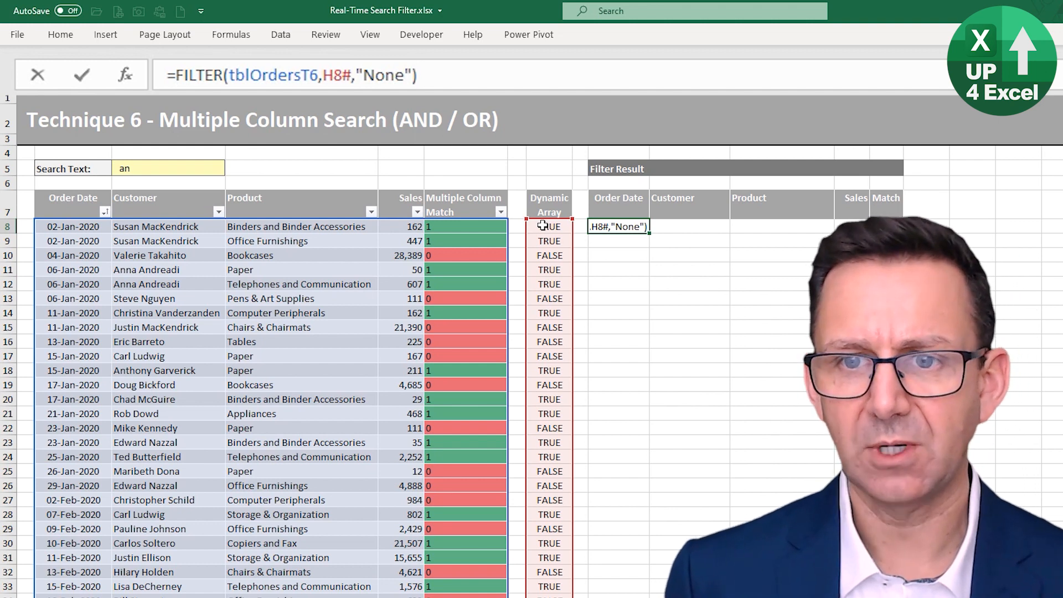
pyautogui.press('Return')
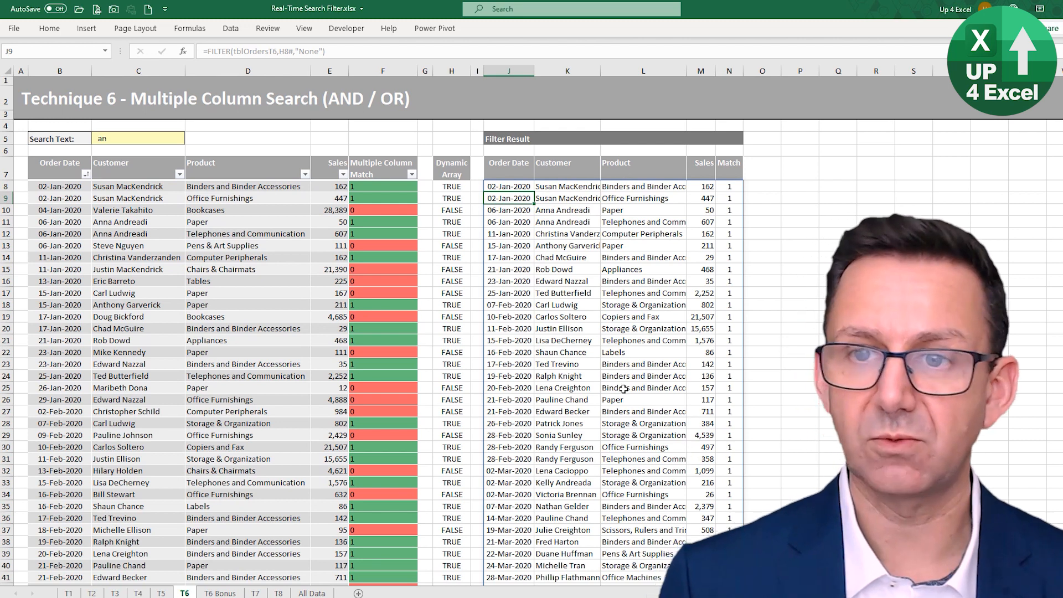
# Test the live filter by searching for "pap" and then "pen" in the search text box.
pyautogui.click(145, 142)
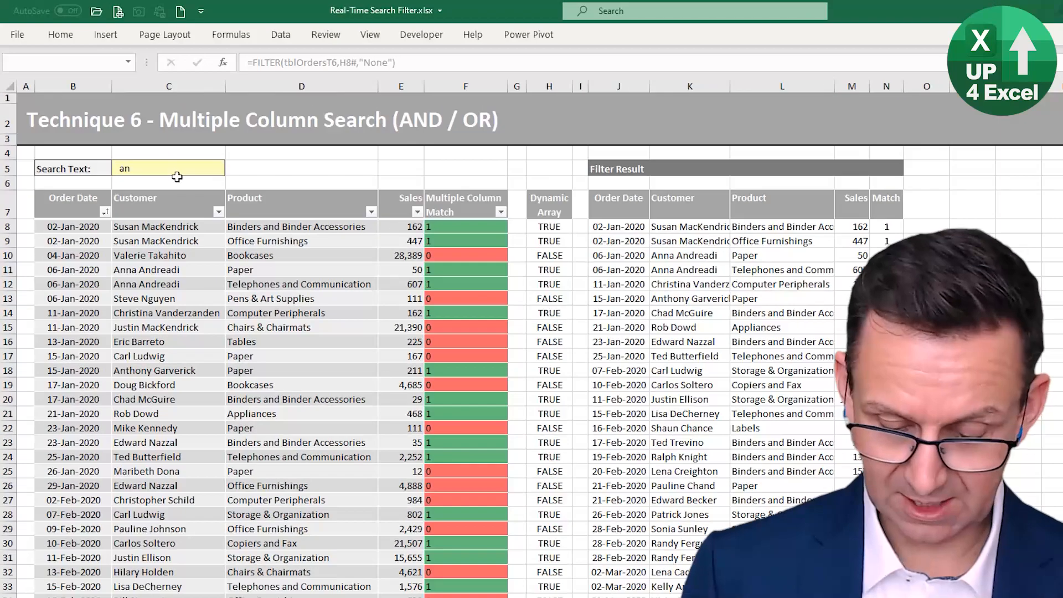
pyautogui.press('BackSpace')
pyautogui.press('BackSpace')
pyautogui.write('pap')
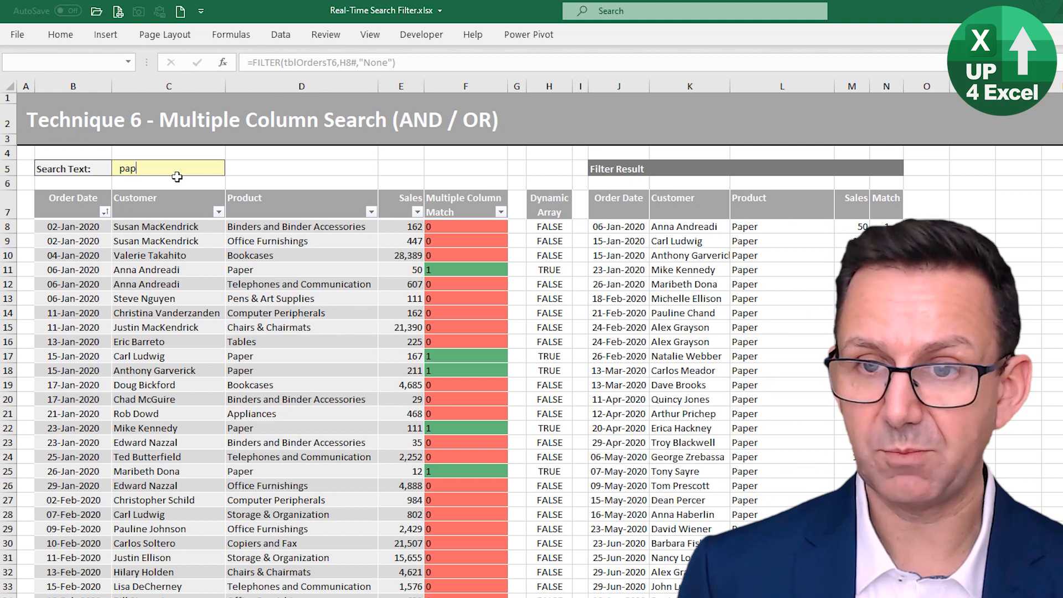
pyautogui.press('BackSpace')
pyautogui.press('BackSpace')
pyautogui.press('BackSpace')
pyautogui.write('pen')
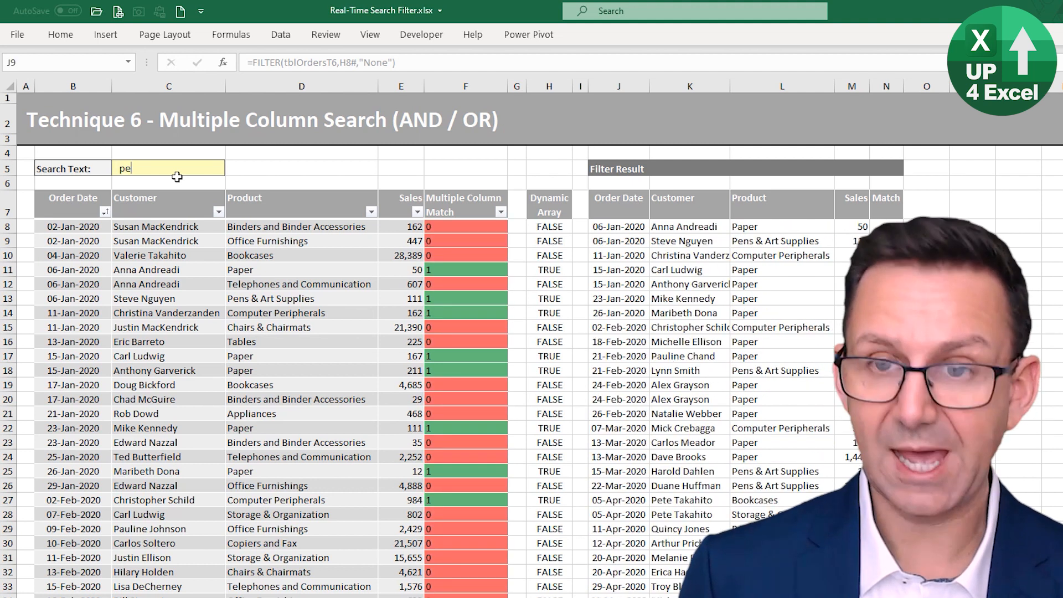
# Test the product and customer matching by replacing the search text with "tabl" and then "sus".
pyautogui.press('BackSpace')
pyautogui.press('BackSpace')
pyautogui.press('BackSpace')
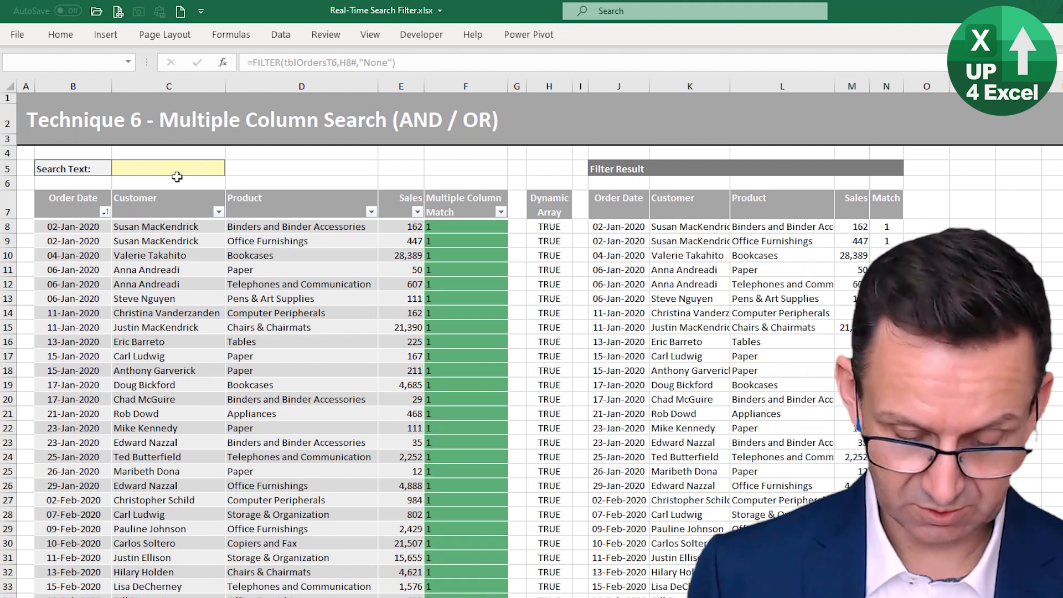
pyautogui.write('tabl')
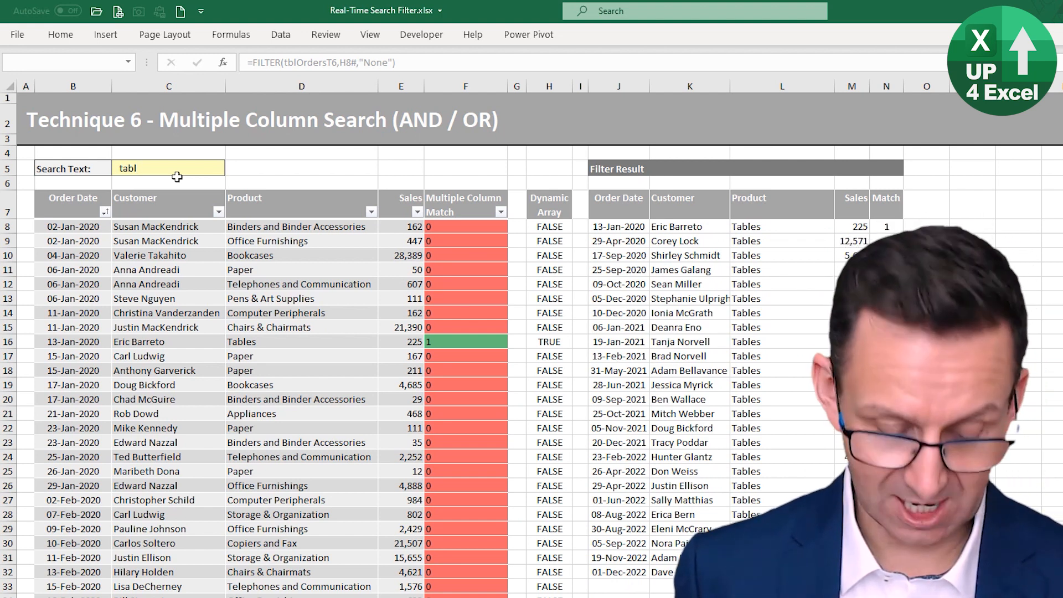
pyautogui.hotkey('ctrl', 'shift', 'Left')
pyautogui.write('sus')
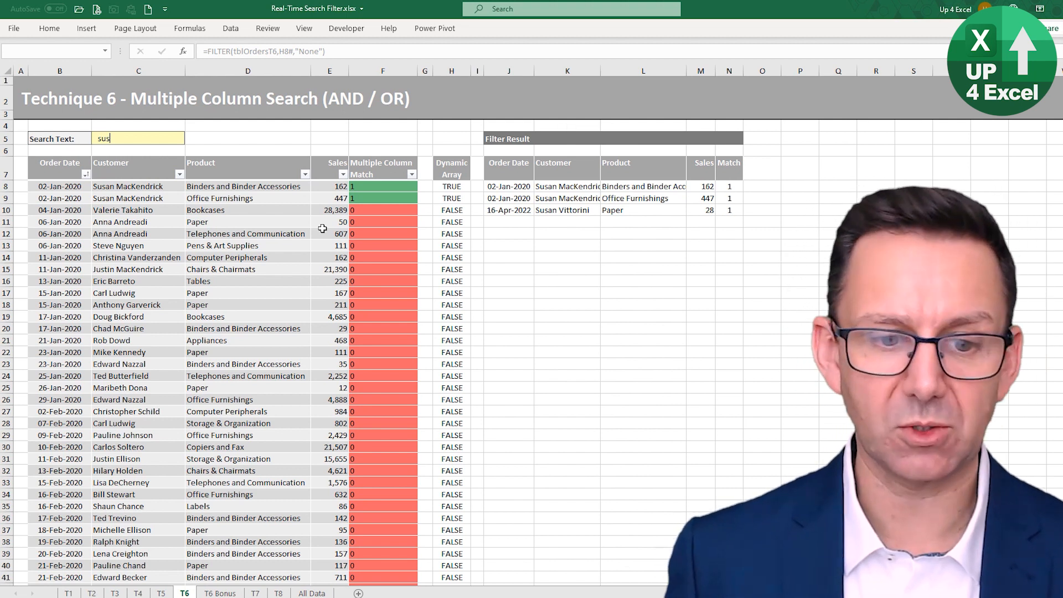
# Open the T6 Bonus sheet, highlight the Customer through Region headers, and select L8, the first cell under Search Column.
pyautogui.click(221, 592)
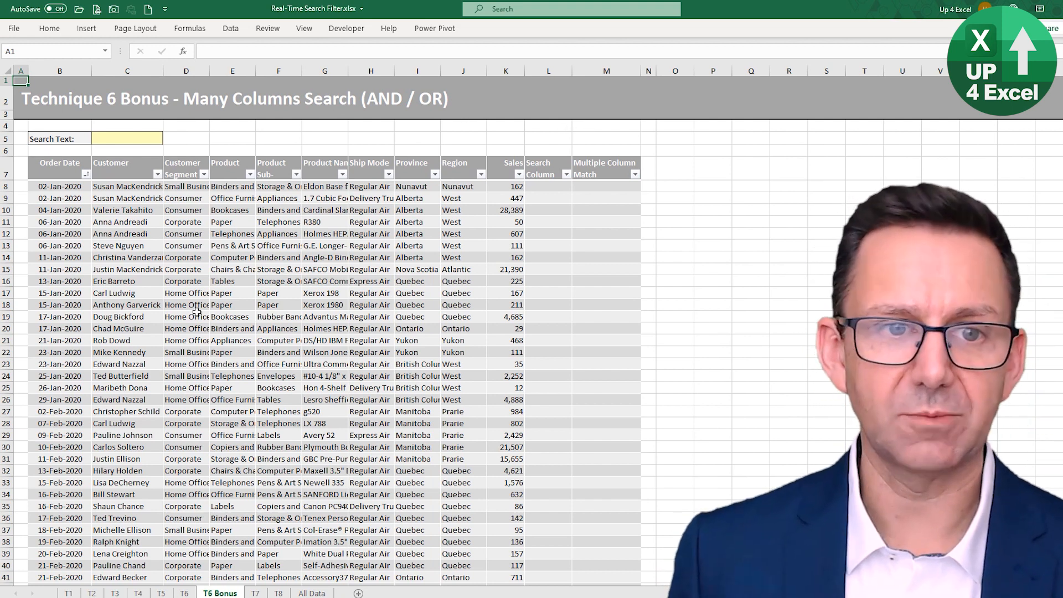
pyautogui.moveTo(155, 165); pyautogui.dragTo(457, 171)
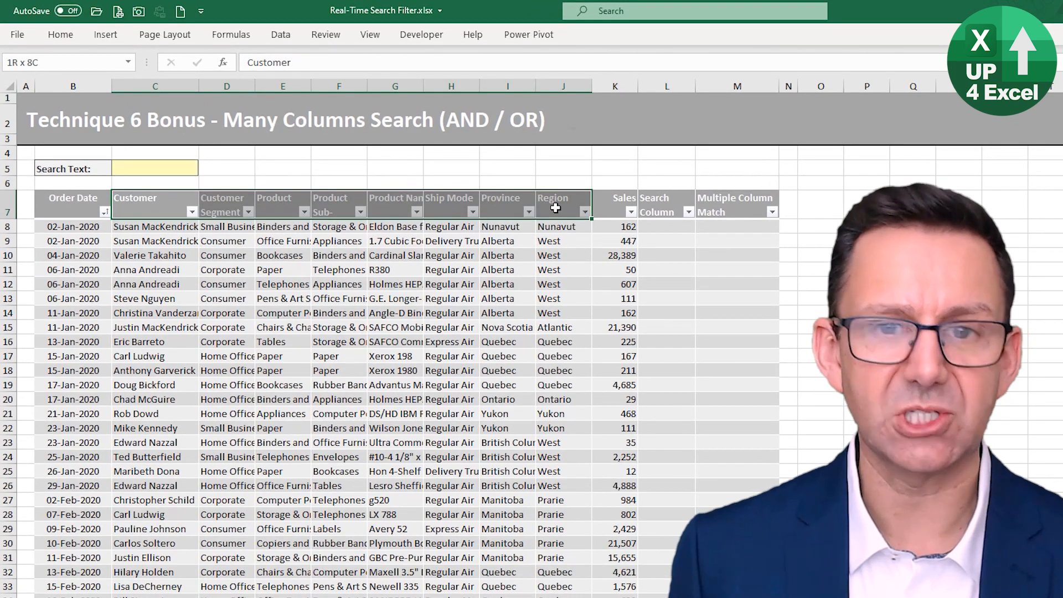
pyautogui.moveTo(555, 208); pyautogui.dragTo(555, 207)
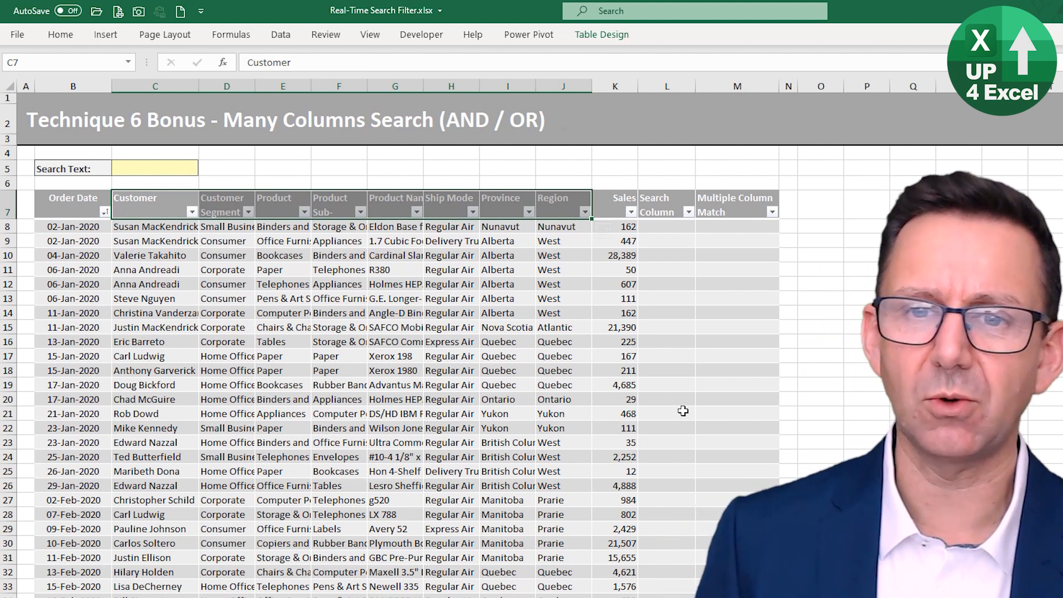
pyautogui.click(667, 225)
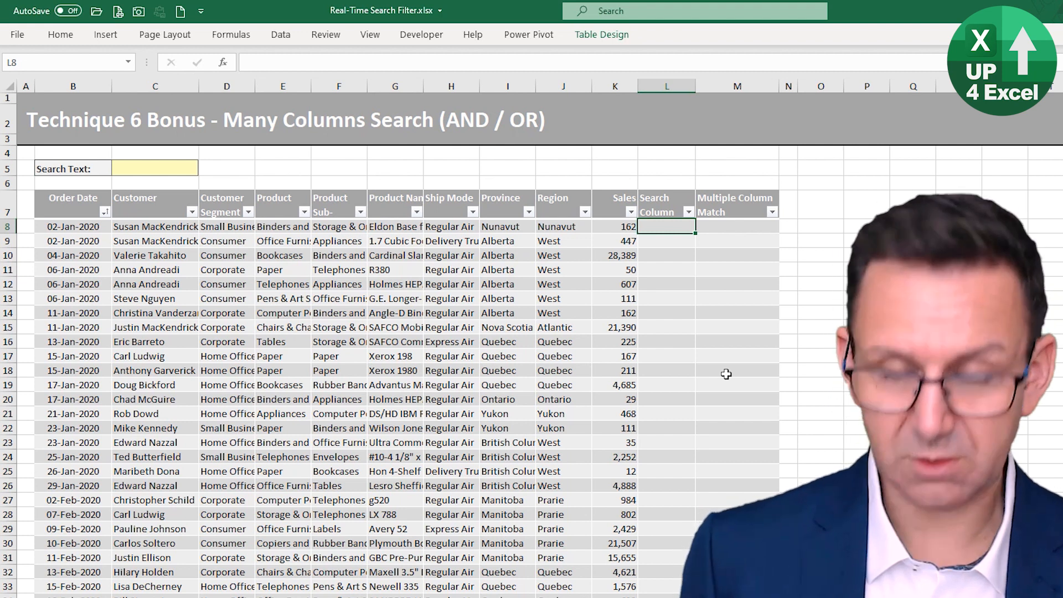
pyautogui.write('=')
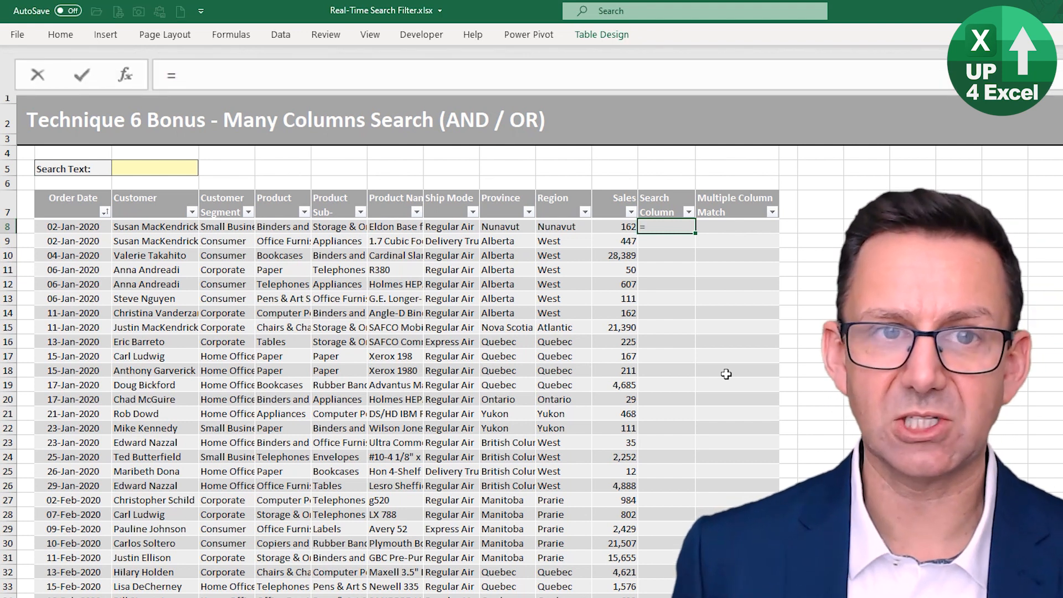
pyautogui.click(174, 228)
pyautogui.write('&" "')
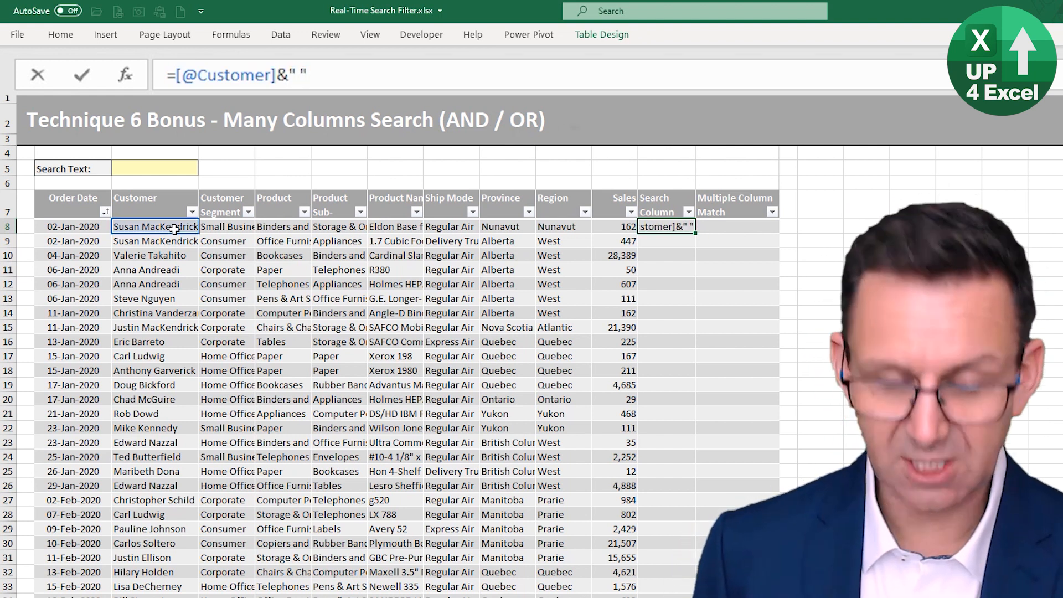
pyautogui.write('&')
pyautogui.click(246, 229)
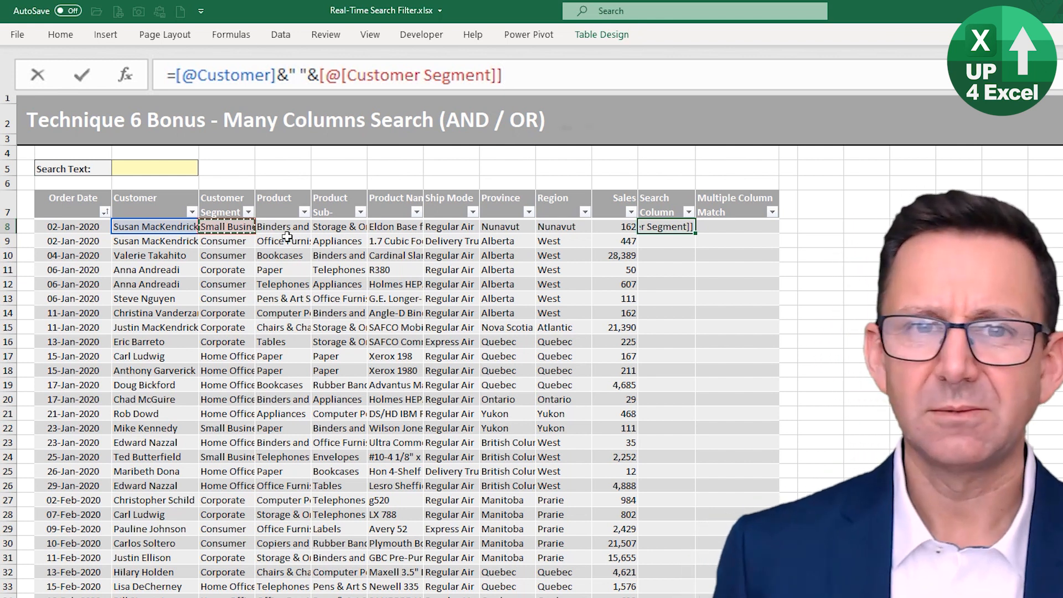
pyautogui.press('Escape')
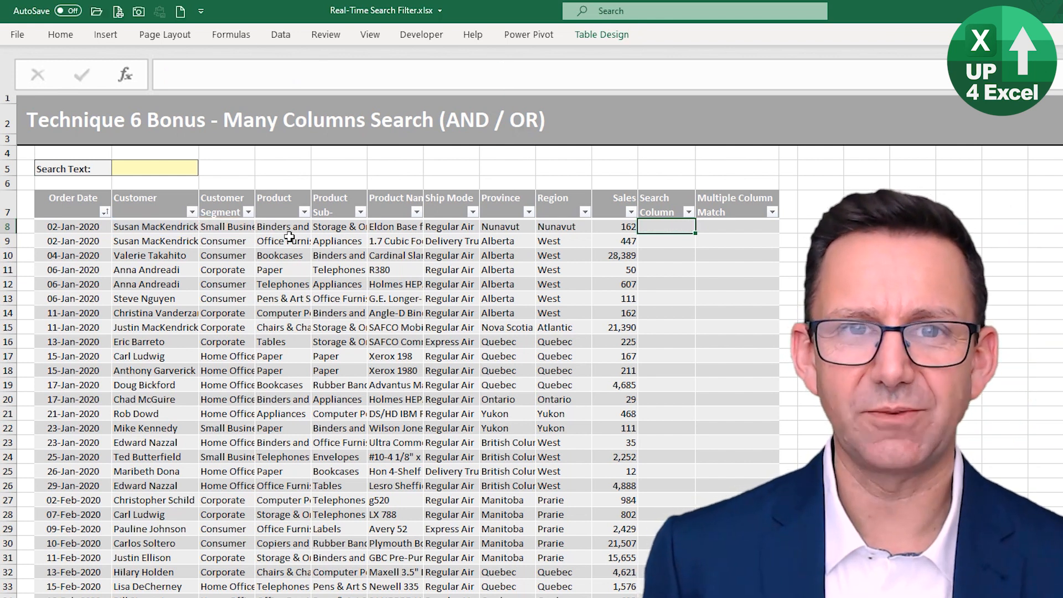
# Start a TEXTJOIN formula in L8 with a space " " as delimiter and TRUE to ignore empty cells.
pyautogui.write('=te')
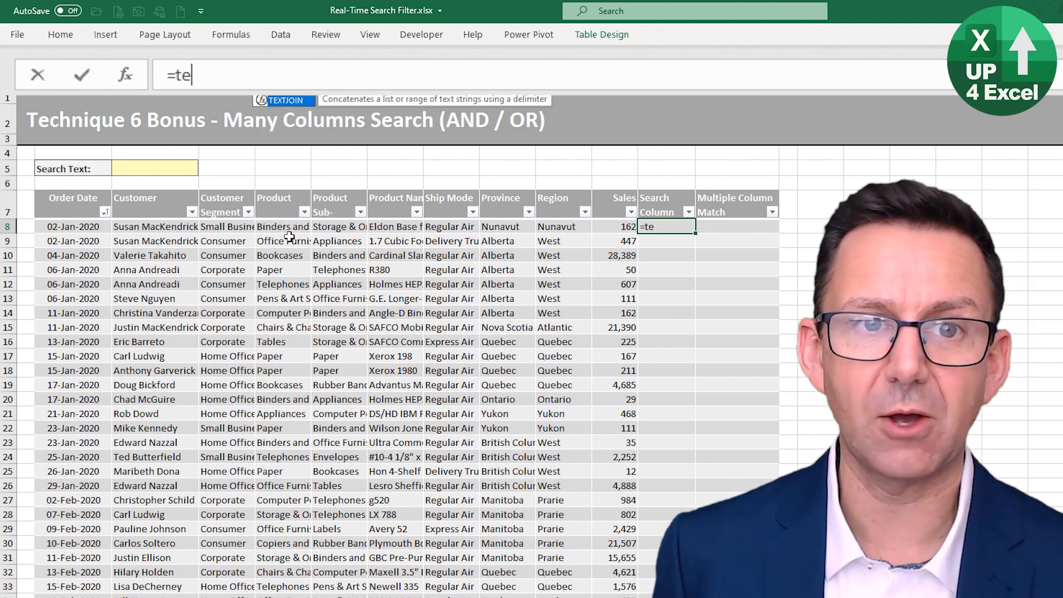
pyautogui.press('Tab')
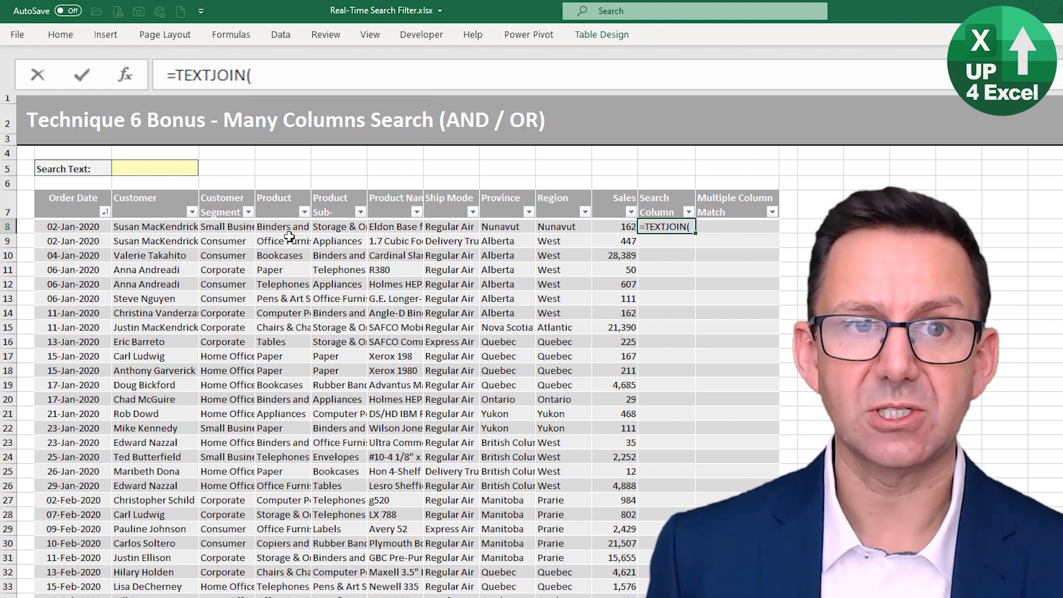
pyautogui.write('"')
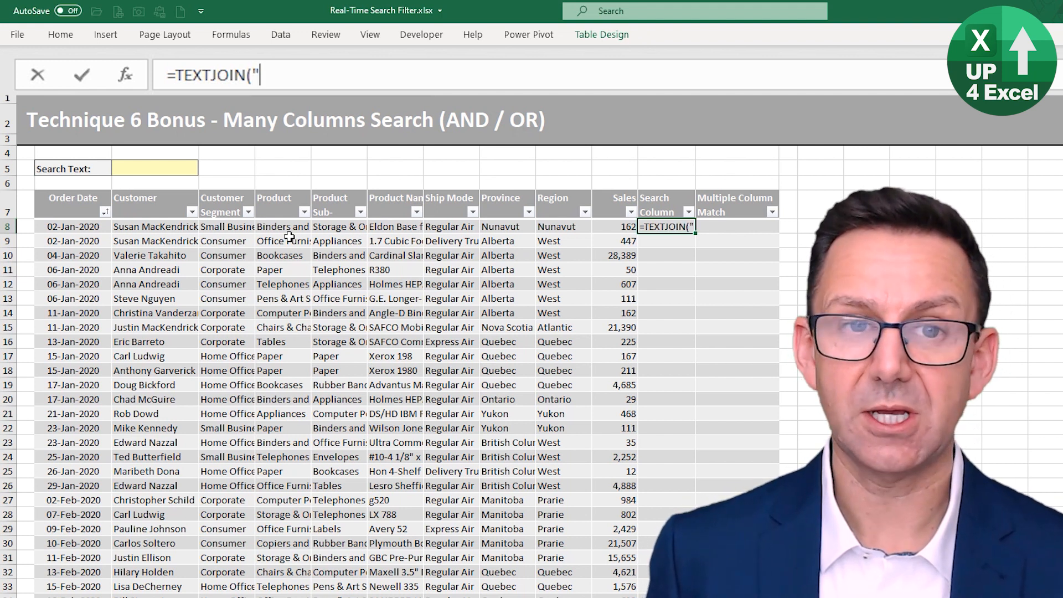
pyautogui.write(' "')
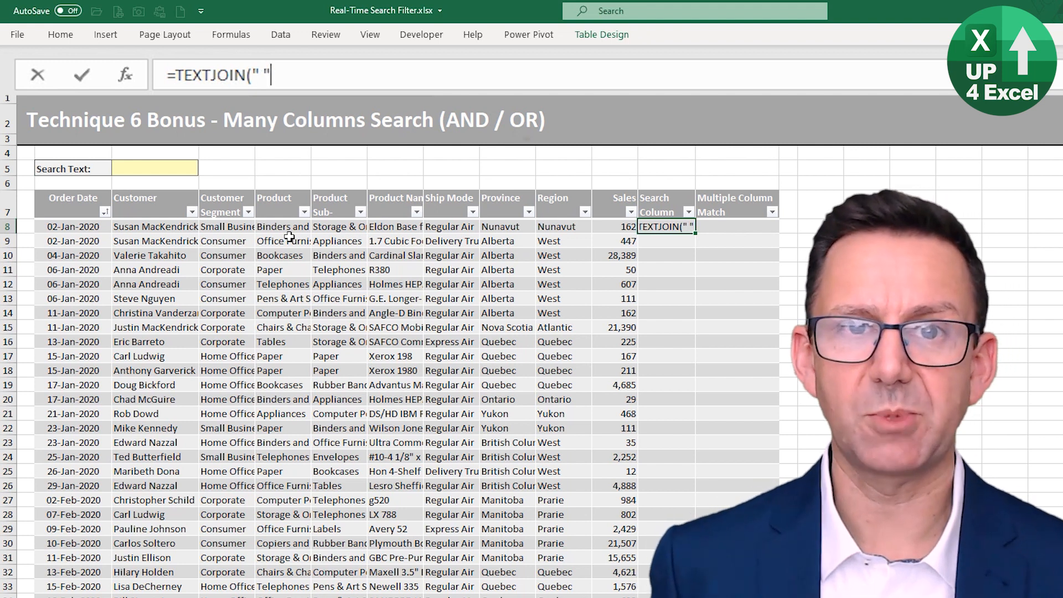
pyautogui.write(',')
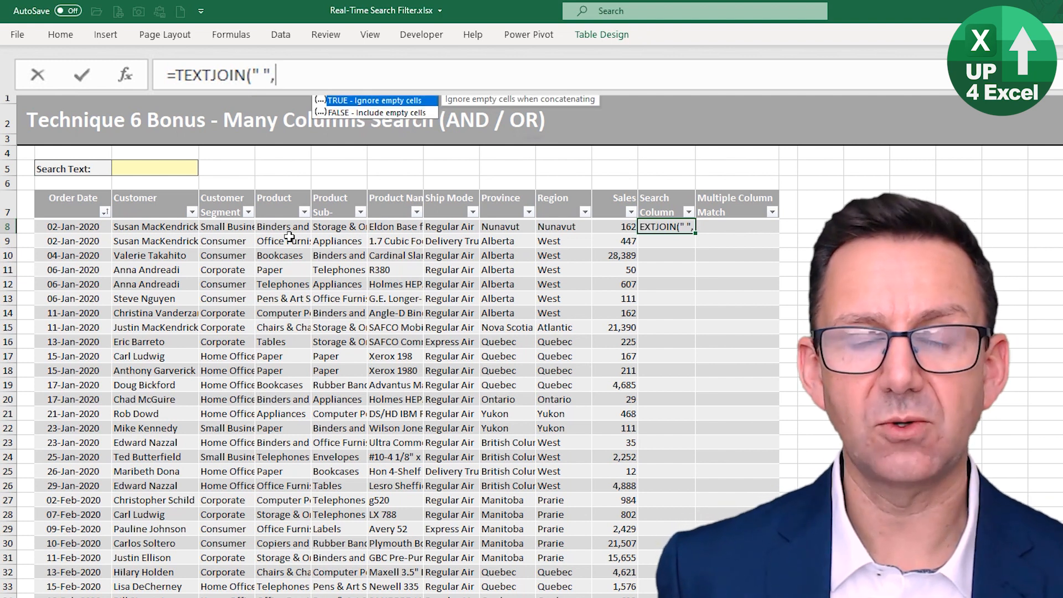
pyautogui.press('Tab')
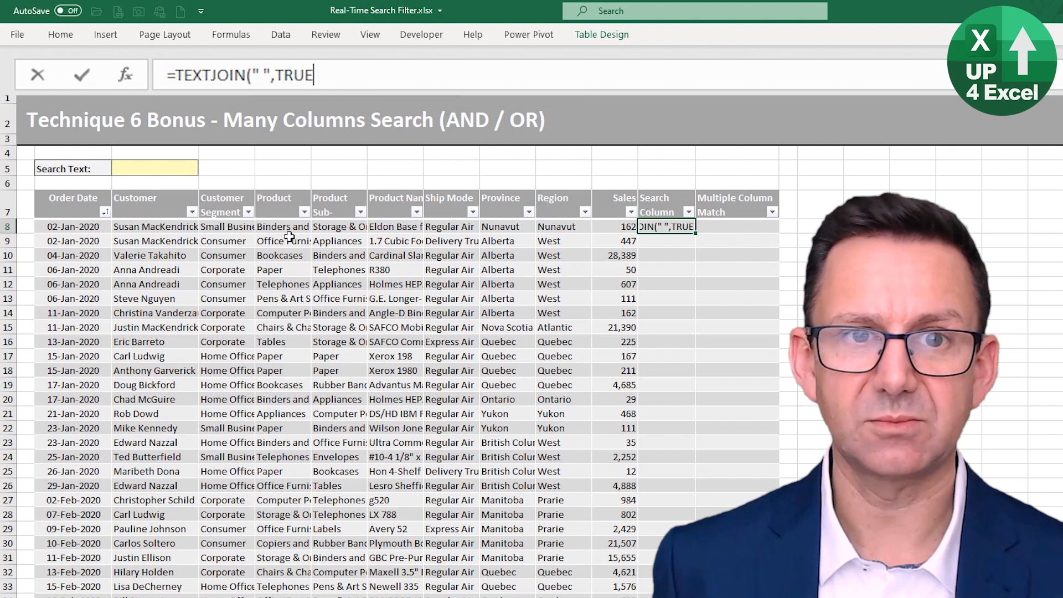
pyautogui.write(',')
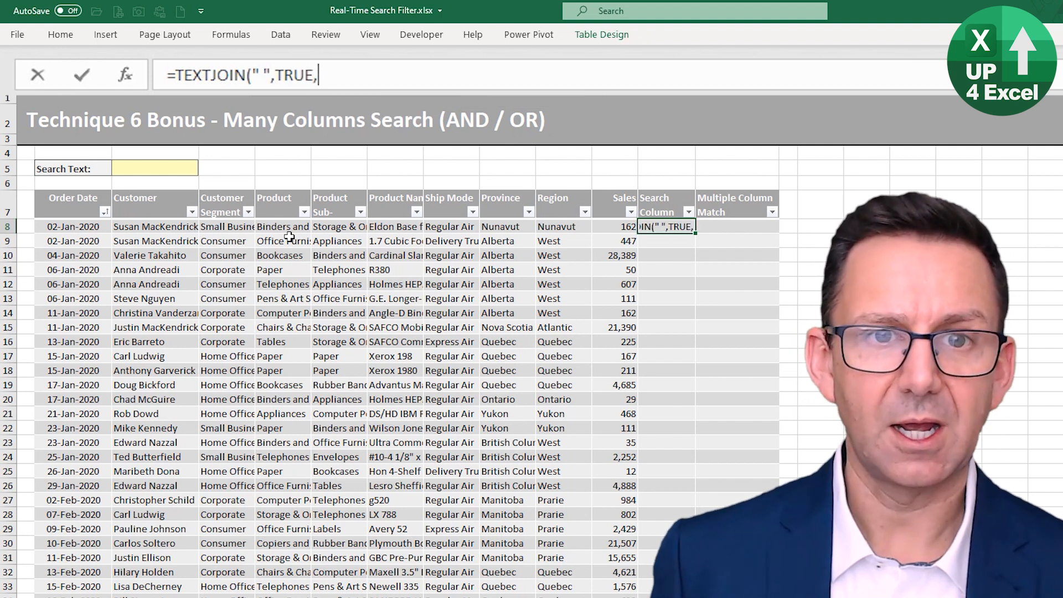
# Add this row's Customer, Customer Segment, Product and Product Sub-Category as text arguments of the TEXTJOIN formula.
pyautogui.click(164, 225)
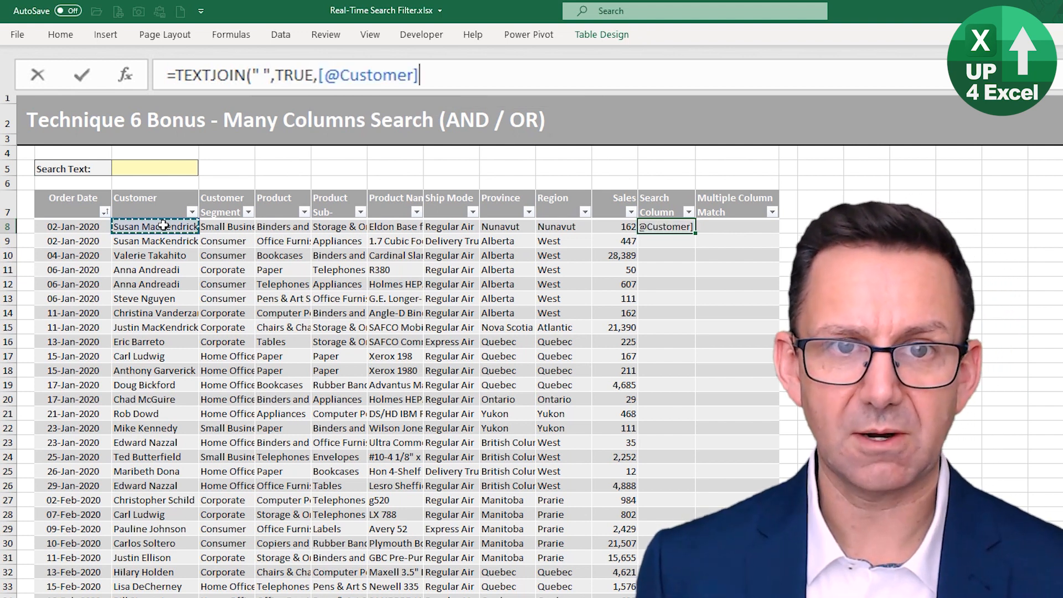
pyautogui.write(',')
pyautogui.click(217, 226)
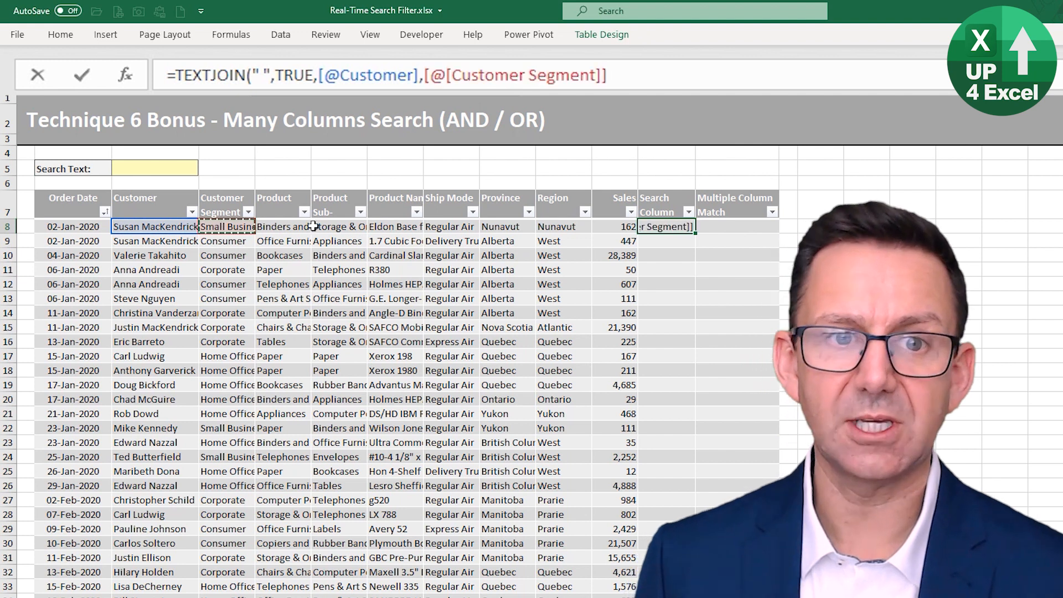
pyautogui.write(',')
pyautogui.click(291, 226)
pyautogui.write(',')
pyautogui.click(335, 224)
pyautogui.write(',')
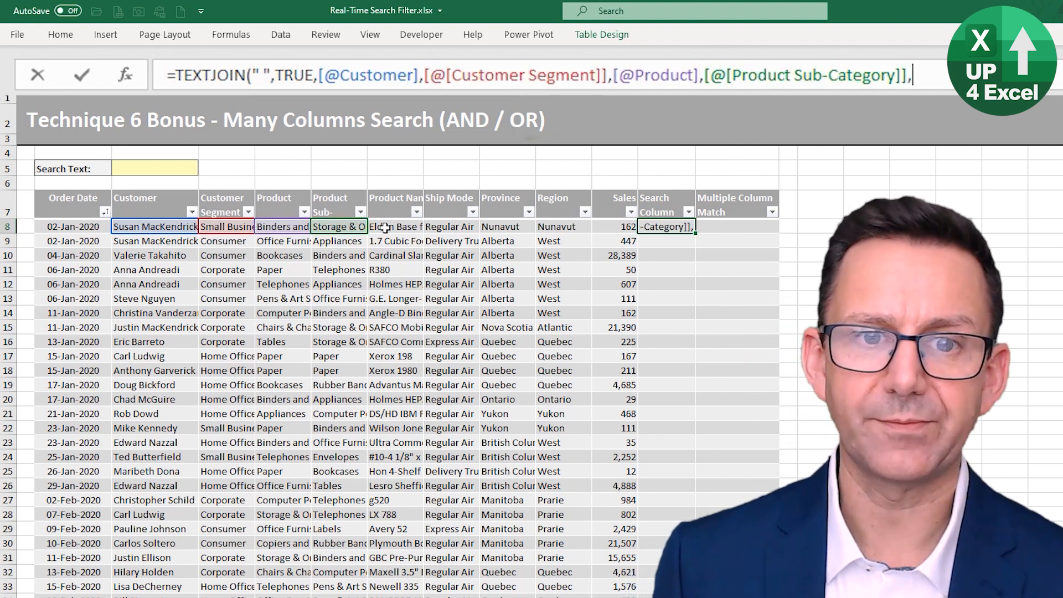
# Add this row's Product Name, Ship Mode, Province and Region to the TEXTJOIN formula and enter it.
pyautogui.click(394, 226)
pyautogui.write(',')
pyautogui.click(451, 226)
pyautogui.write(',')
pyautogui.click(506, 225)
pyautogui.write(',')
pyautogui.click(557, 226)
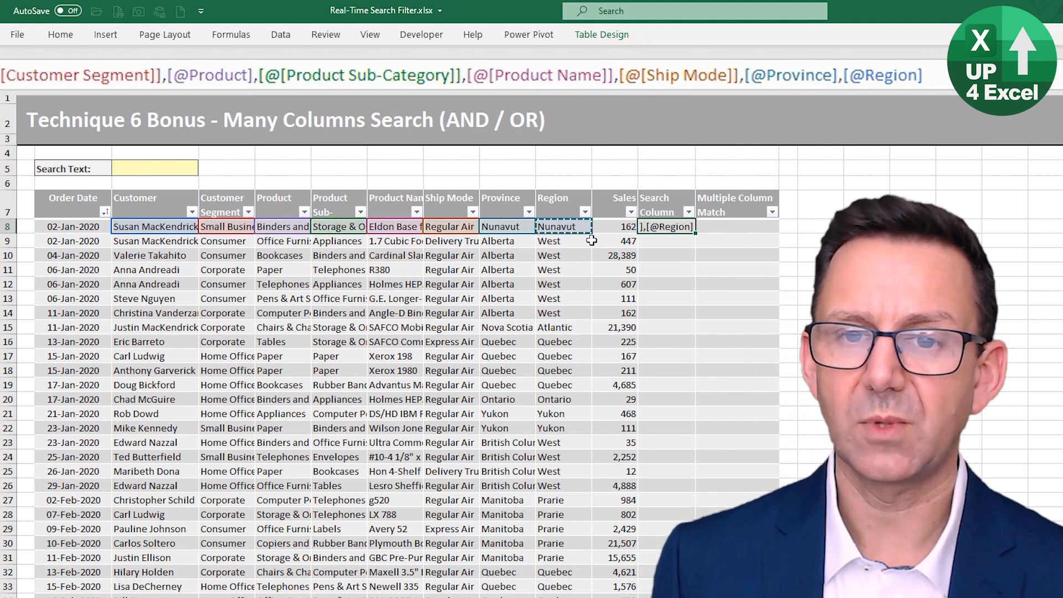
pyautogui.press('Return')
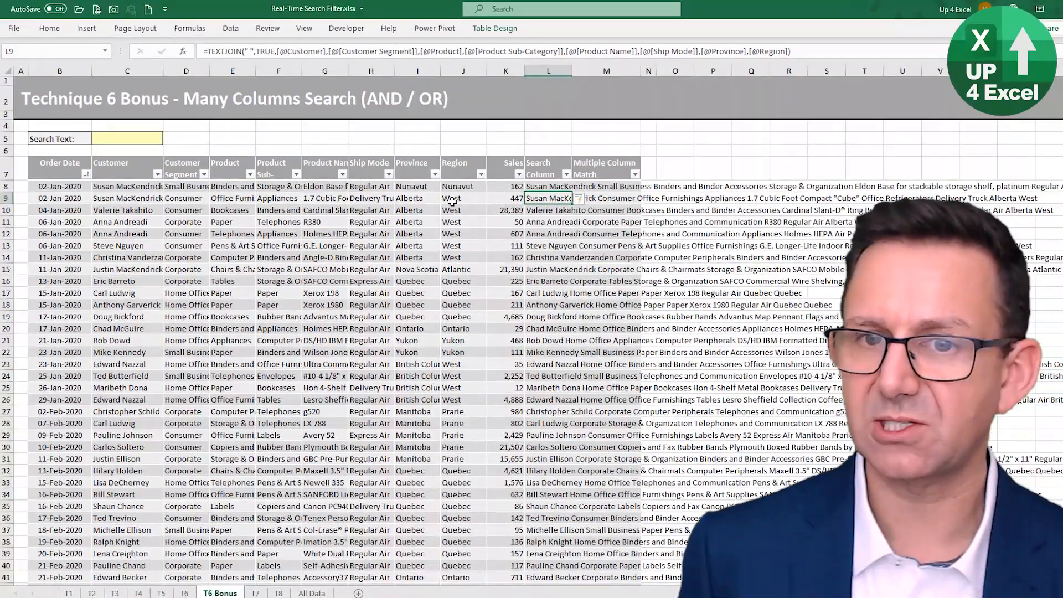
# Examine the joined text further down the Search Column, and return to the first table row under Multiple Column Match.
pyautogui.press('pagedown')
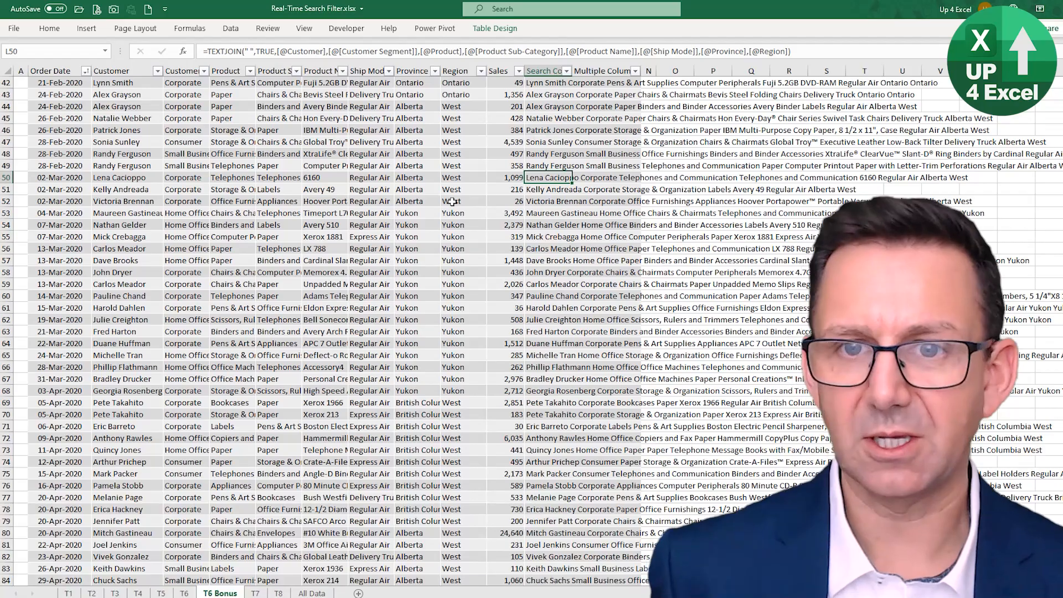
pyautogui.hotkey('ctrl', 'Up')
pyautogui.hotkey('ctrl', 'Up')
pyautogui.hotkey('ctrl', 'Up')
pyautogui.press('Down')
pyautogui.press('Down')
pyautogui.press('Down')
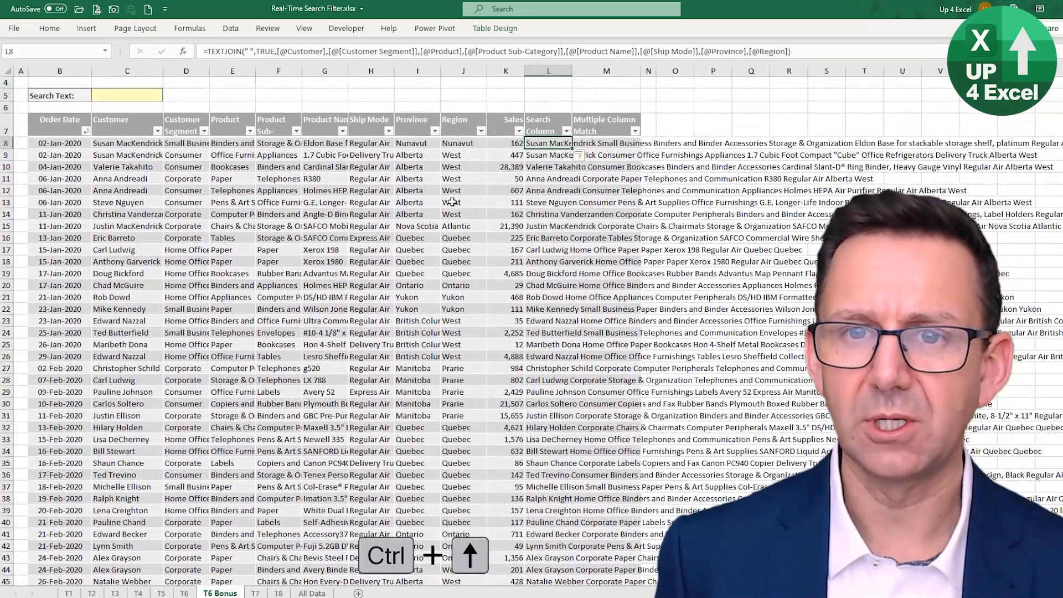
pyautogui.press('Right')
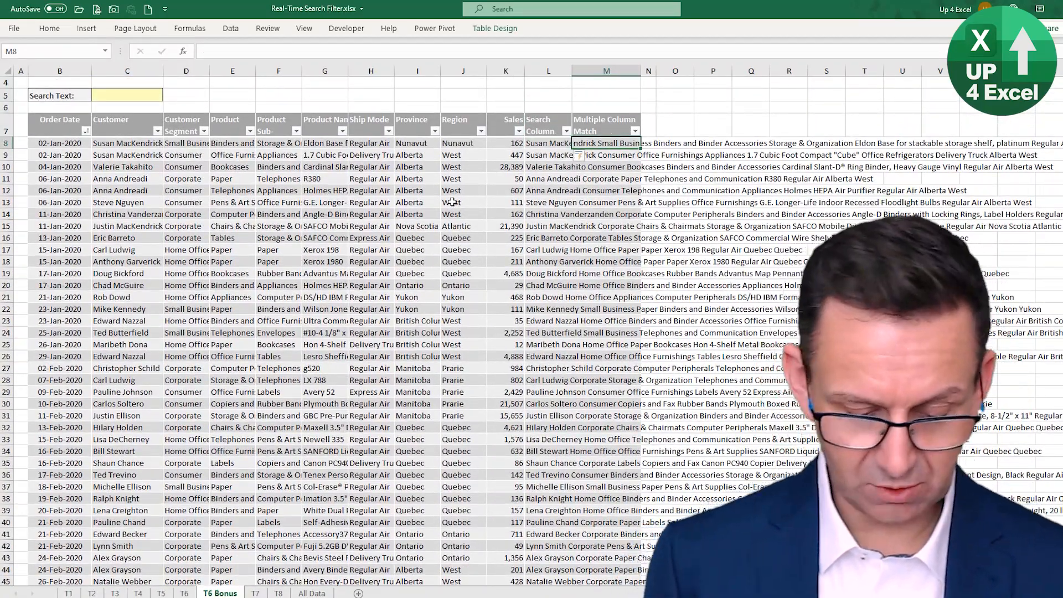
# Set the search text to "an" and enter =SEARCH($C$5,[@[Search Column]]) in M8 under Multiple Column Match.
pyautogui.click(121, 96)
pyautogui.write('an')
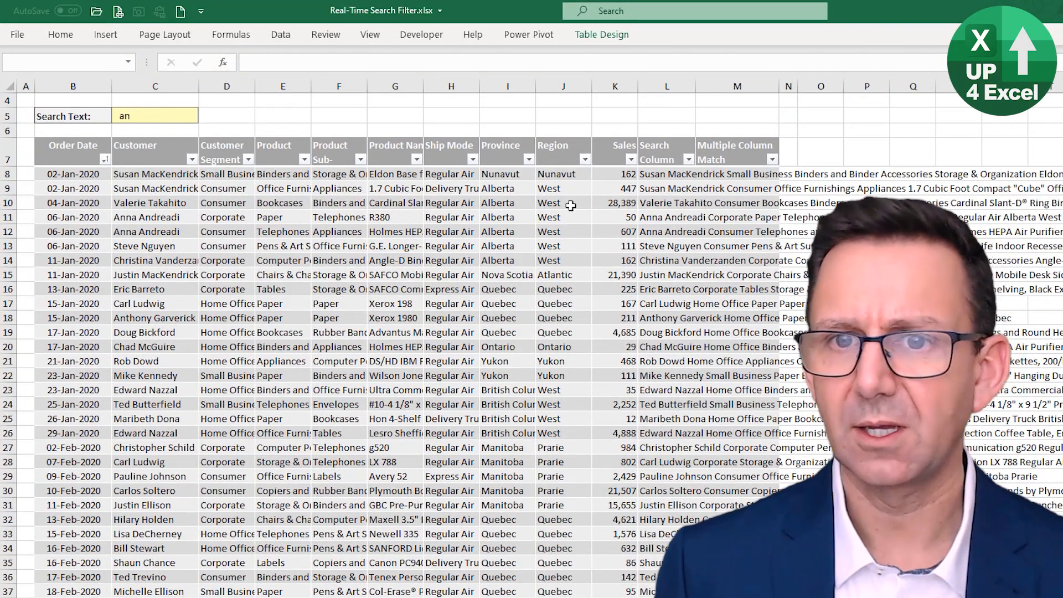
pyautogui.click(718, 173)
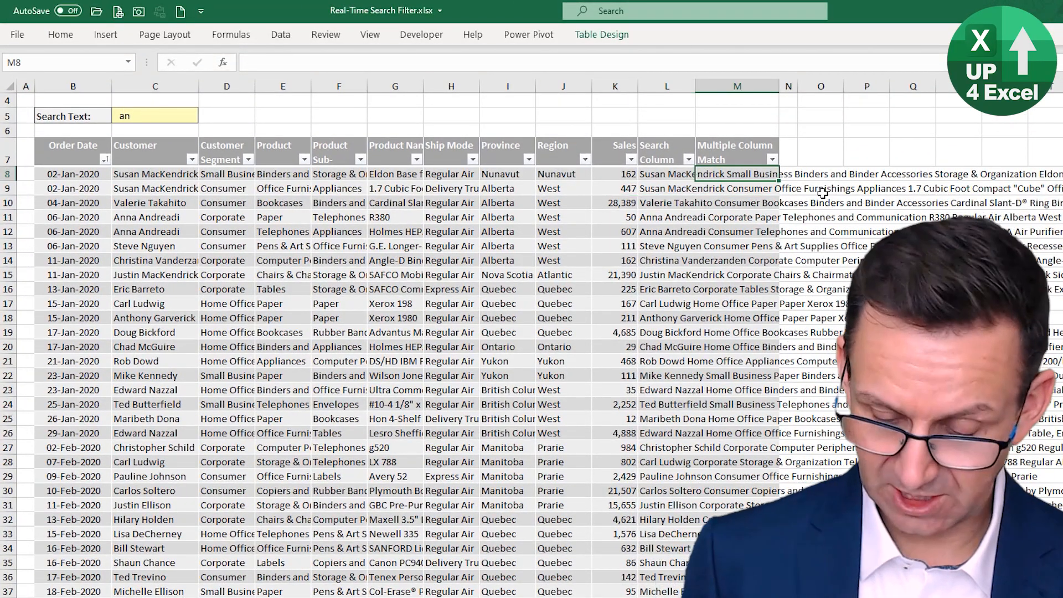
pyautogui.write('=SEARCH(')
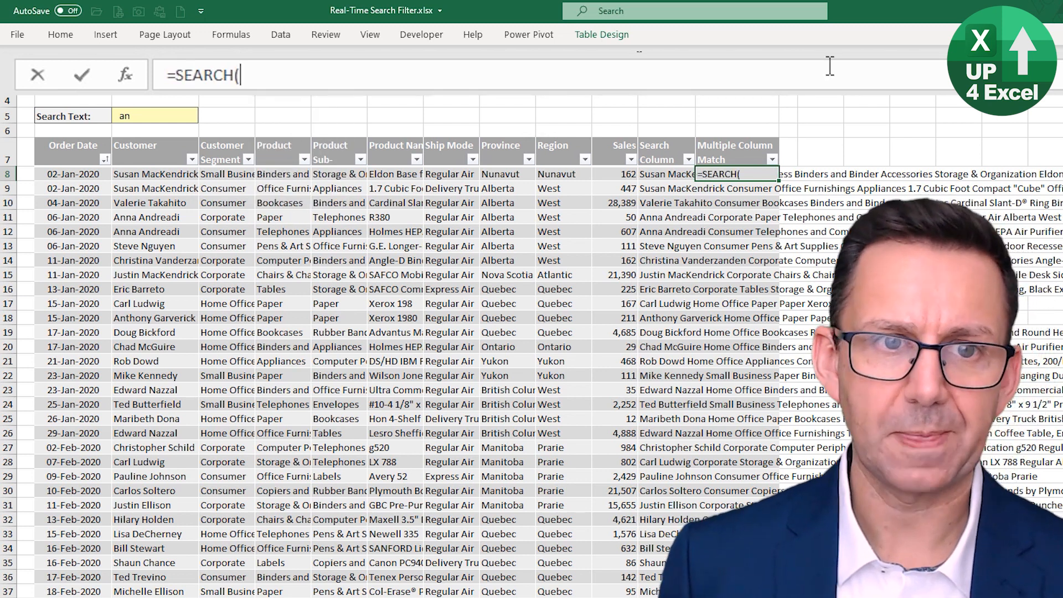
pyautogui.click(208, 115)
pyautogui.press('F4')
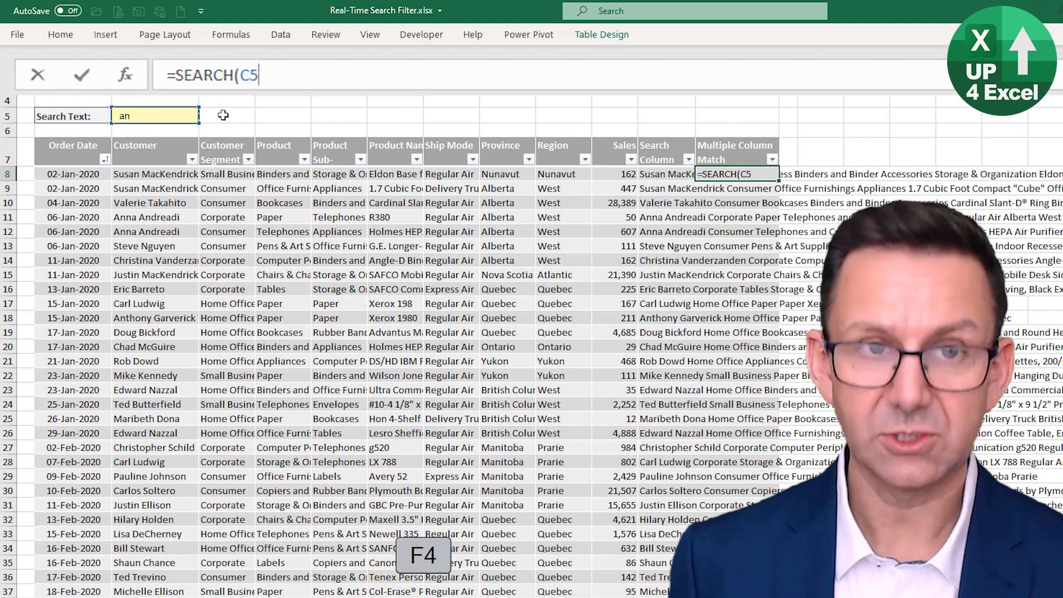
pyautogui.write(',')
pyautogui.press('Left')
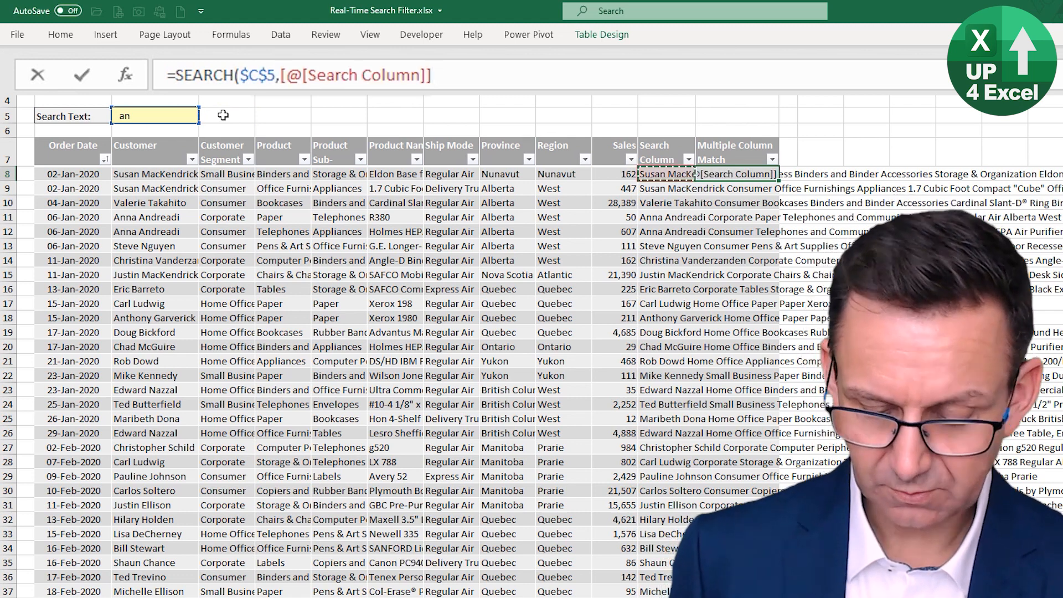
pyautogui.press('Return')
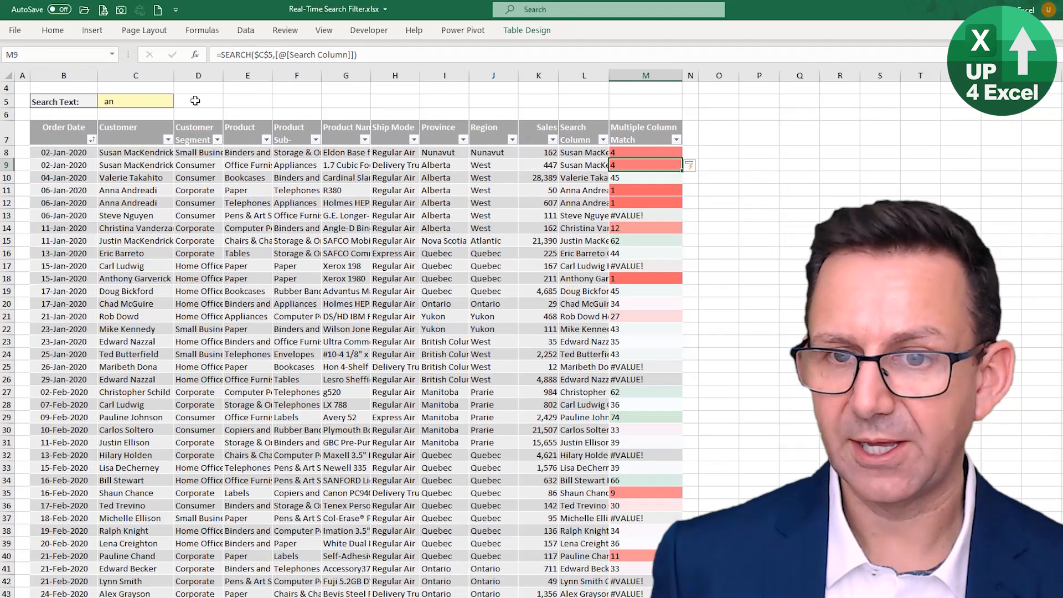
# Examine the SEARCH results in the first rows of Multiple Column Match and return to M8.
pyautogui.press('Up')
pyautogui.press('Down')
pyautogui.press('Down')
pyautogui.press('Down')
pyautogui.press('Down')
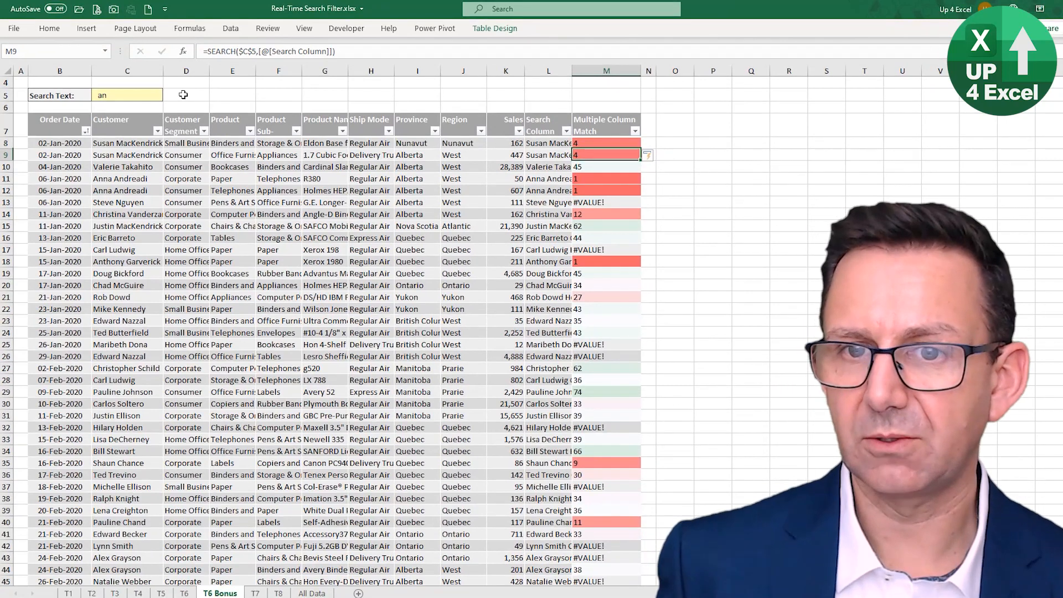
pyautogui.press('Up')
pyautogui.press('Up')
pyautogui.press('Up')
pyautogui.press('Up')
pyautogui.press('Down')
pyautogui.press('Down')
pyautogui.press('Down')
pyautogui.press('Down')
pyautogui.press('Up')
pyautogui.hotkey('ctrl', 'Up')
pyautogui.press('Down')
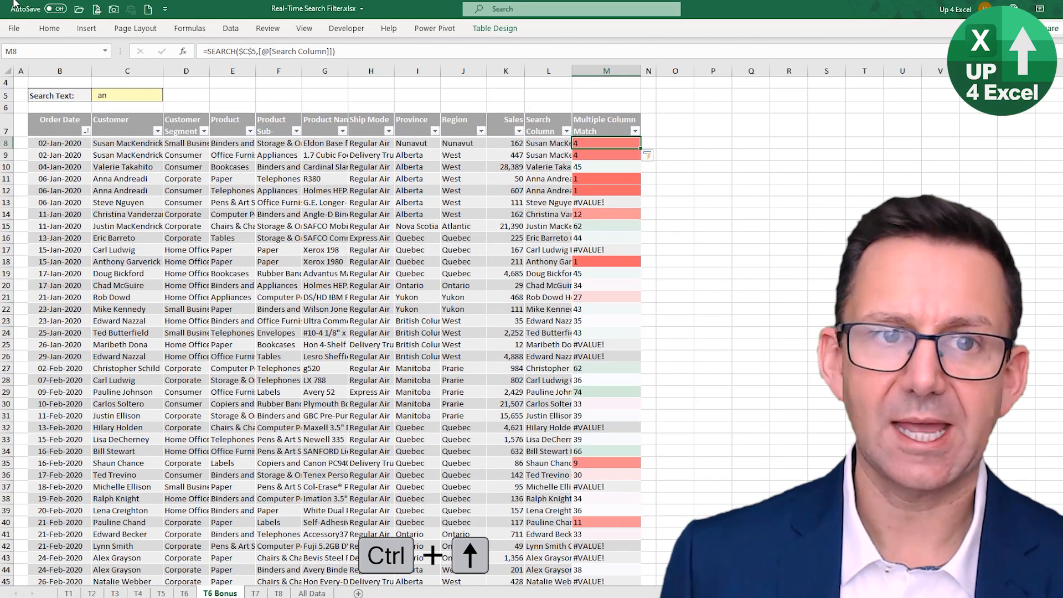
# Wrap the M8 formula in ISNUMBER so it reads =ISNUMBER(SEARCH($C$5,[@[Search Column]])).
pyautogui.click(205, 52)
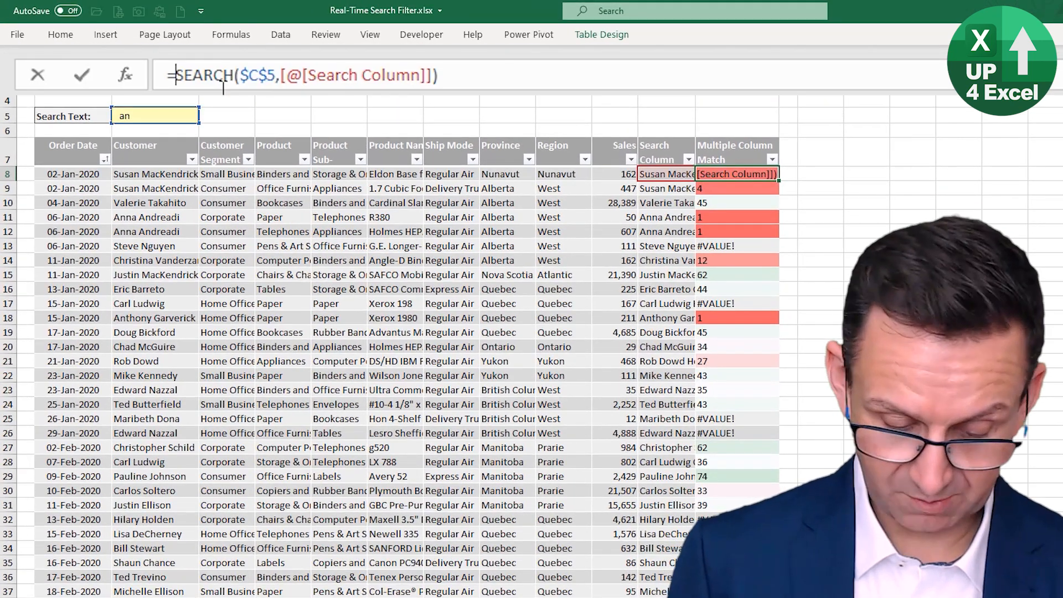
pyautogui.write('isnu')
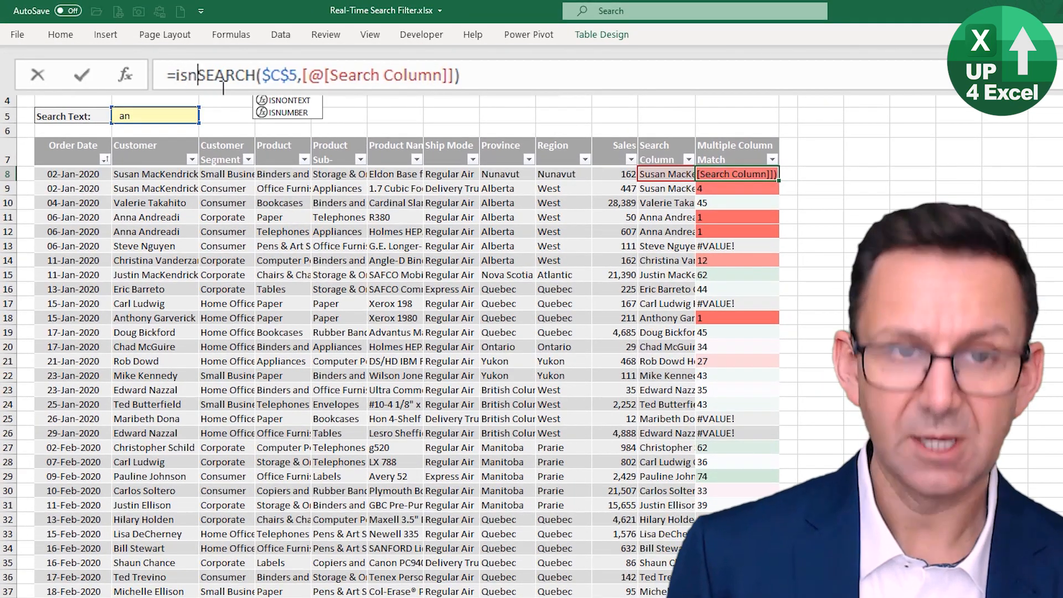
pyautogui.press('Tab')
pyautogui.hotkey('ctrl', 'Right')
pyautogui.hotkey('ctrl', 'Right')
pyautogui.hotkey('ctrl', 'Right')
pyautogui.hotkey('ctrl', 'Right')
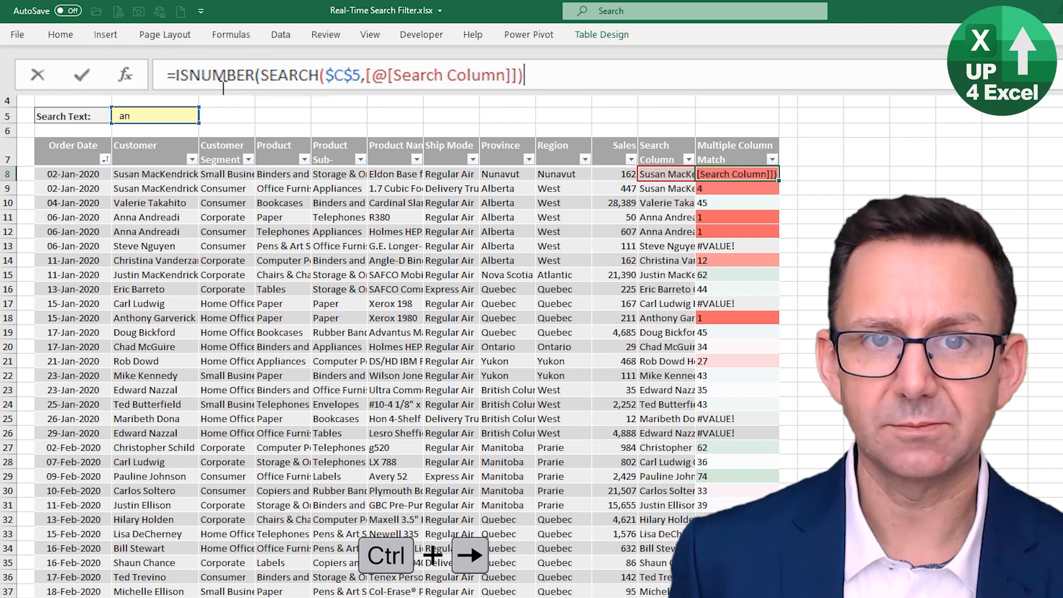
pyautogui.write(')')
pyautogui.press('Return')
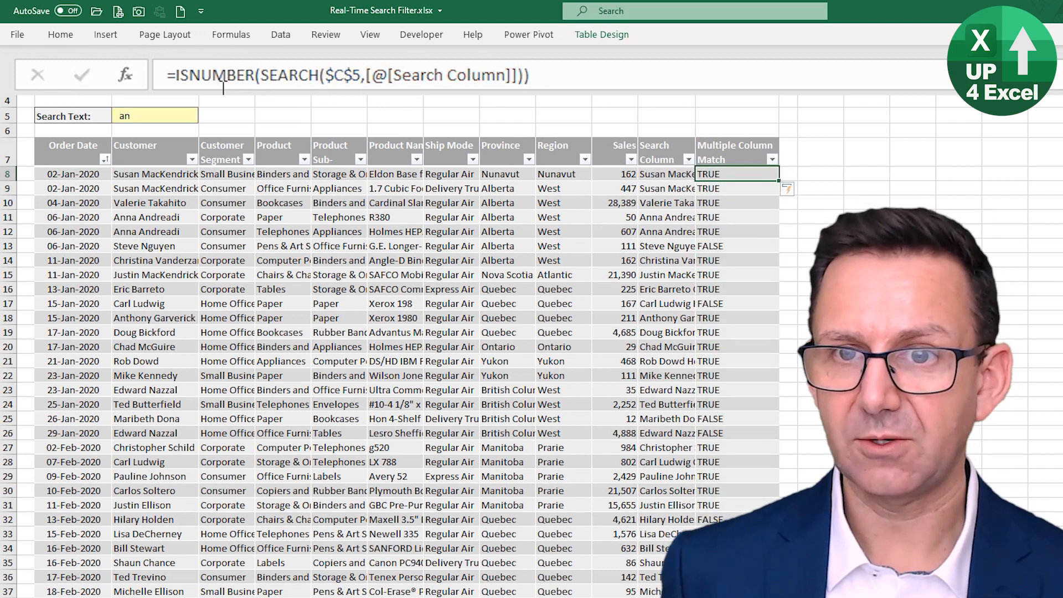
# Convert the M8 match result to 1 or 0 by changing the formula to =--ISNUMBER(SEARCH($C$5,[@[Search Column]])).
pyautogui.press('F2')
pyautogui.hotkey('ctrl', 'Left')
pyautogui.hotkey('ctrl', 'Left')
pyautogui.hotkey('ctrl', 'Left')
pyautogui.hotkey('ctrl', 'Left')
pyautogui.hotkey('ctrl', 'Left')
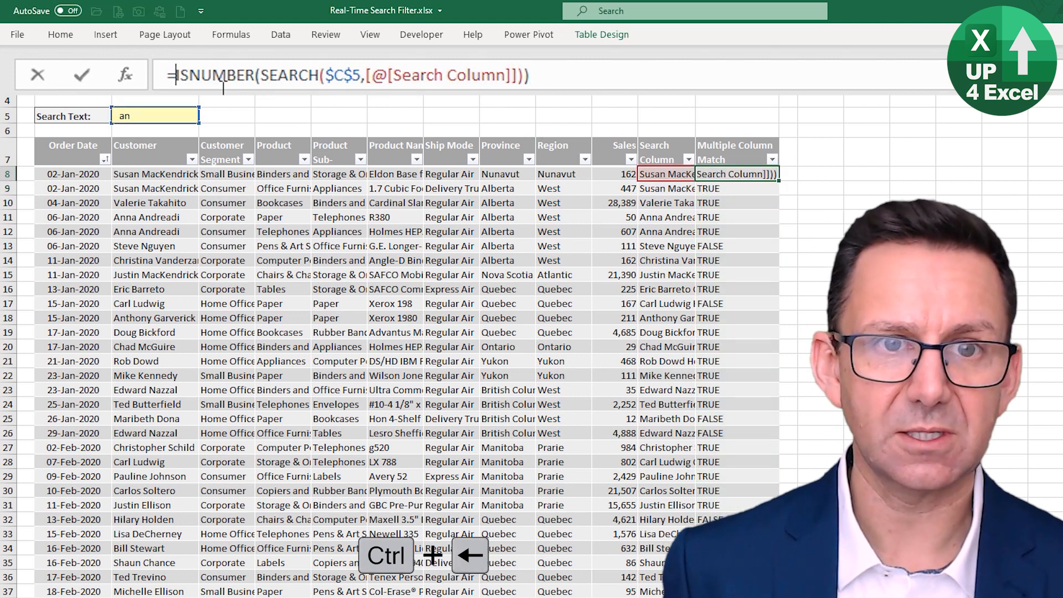
pyautogui.write('--')
pyautogui.press('Return')
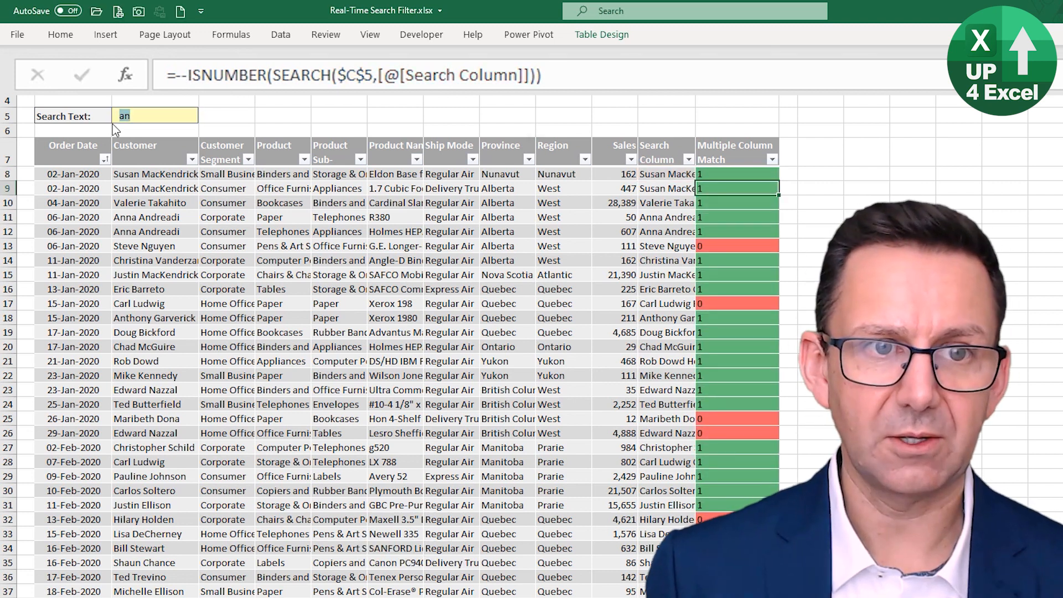
# Test the multiple-column match by changing the search text to "west" and then to "regula".
pyautogui.doubleClick(125, 116)
pyautogui.write('west')
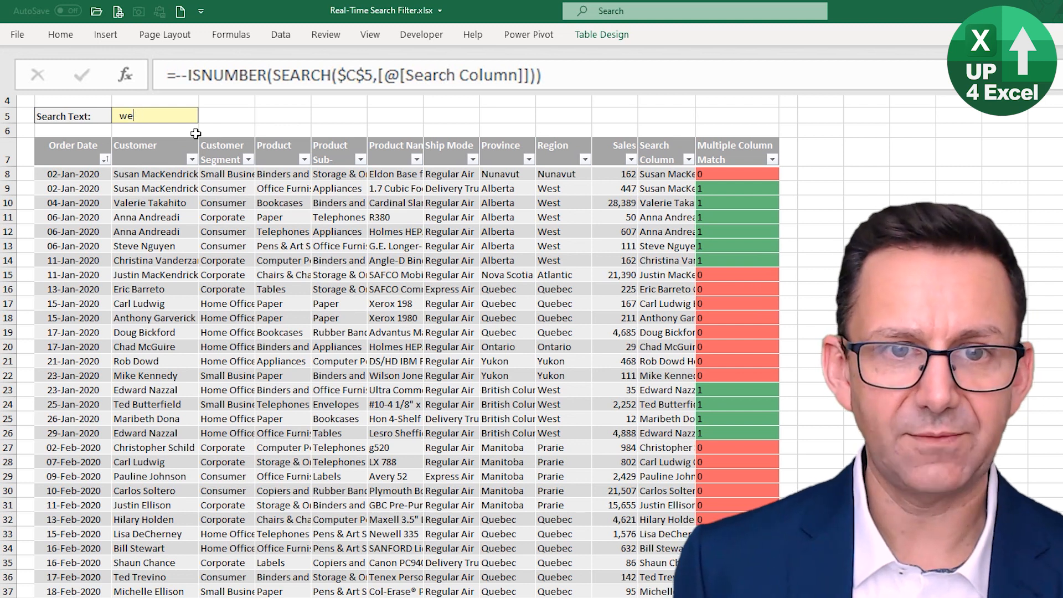
pyautogui.press('BackSpace')
pyautogui.press('BackSpace')
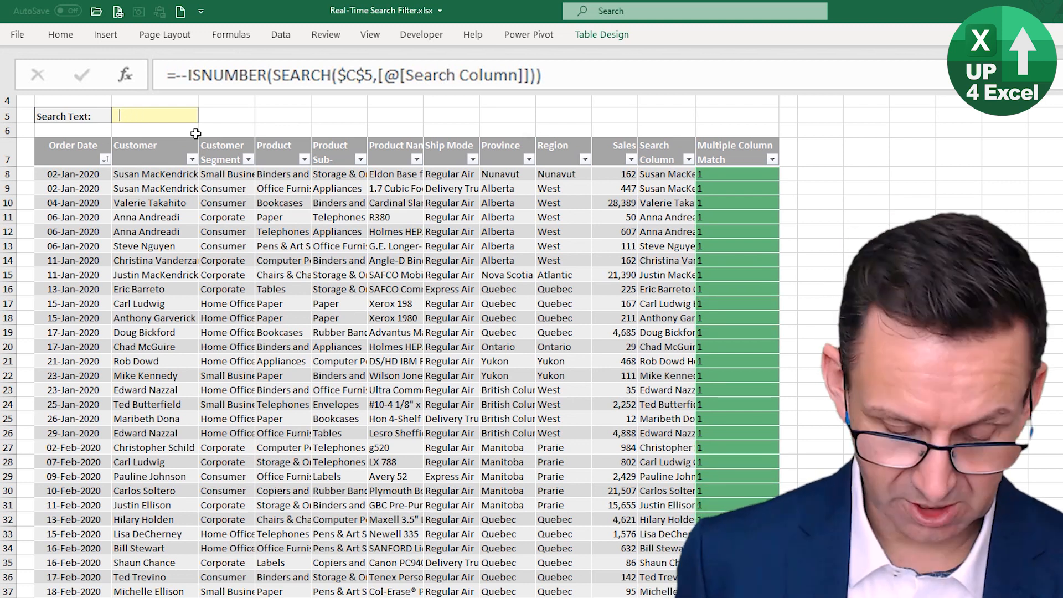
pyautogui.write('reg')
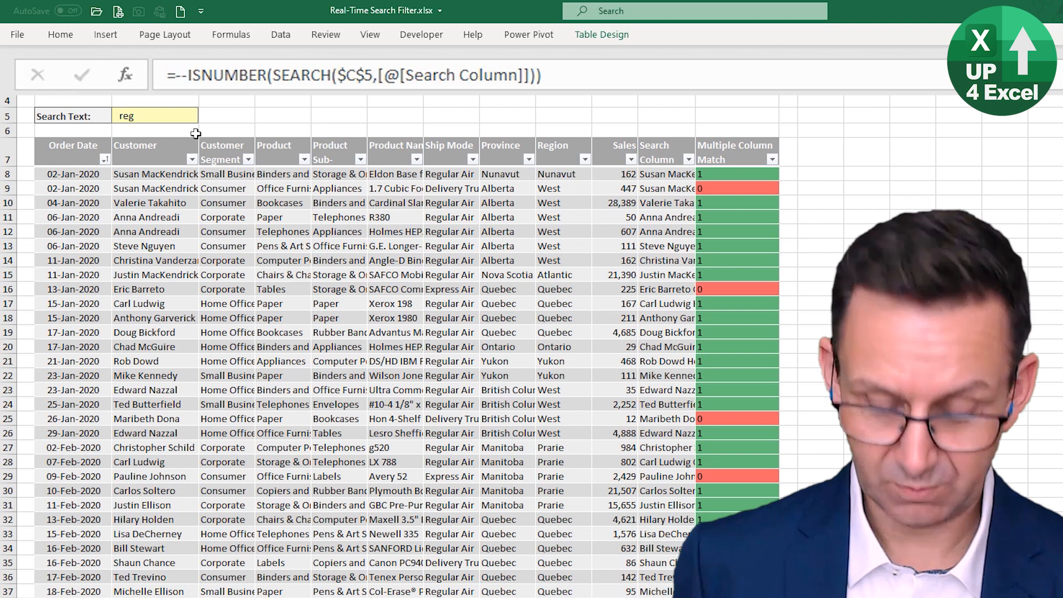
pyautogui.write('ula')
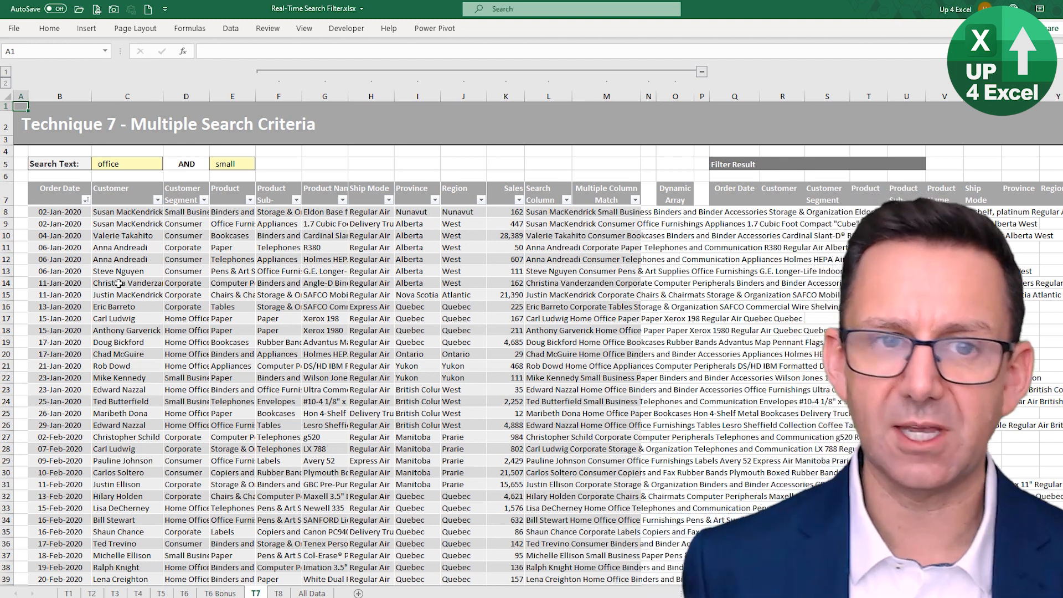
# Examine the two AND search criteria on T7 and the TEXTJOIN formula in the first row of the Search Column.
pyautogui.click(200, 166)
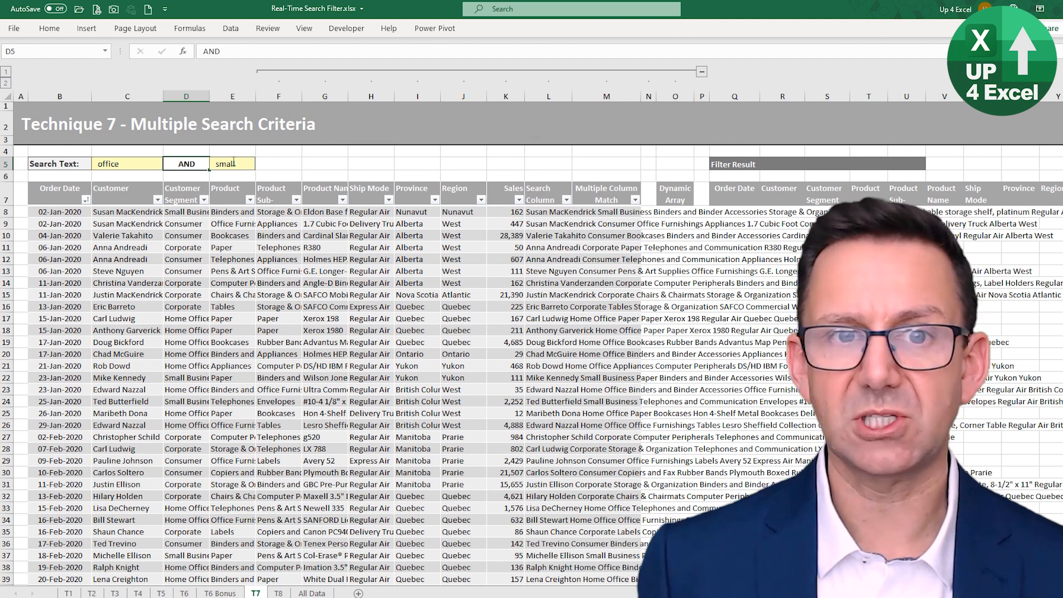
pyautogui.doubleClick(148, 163)
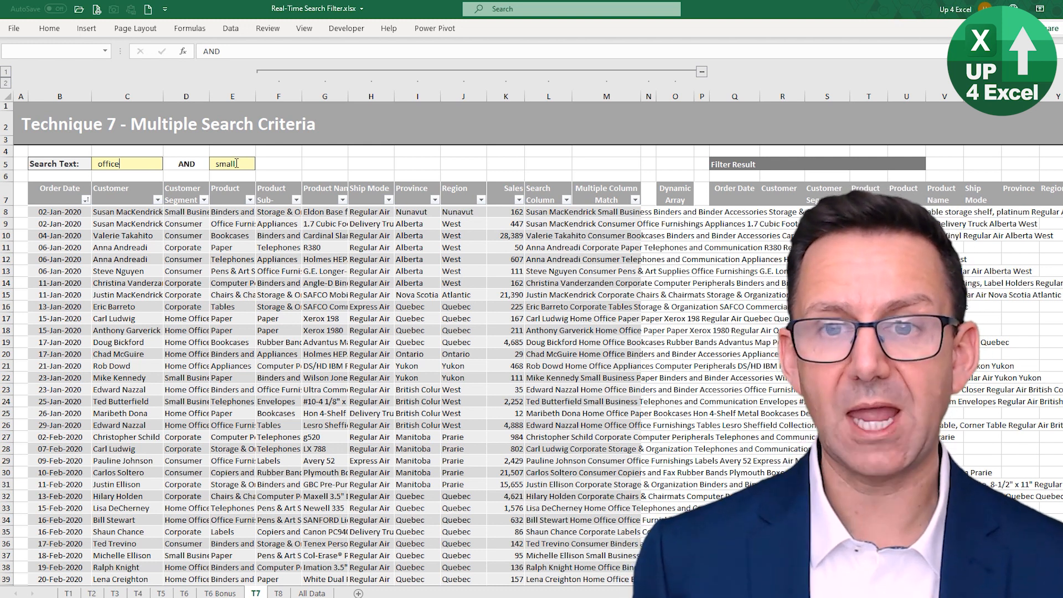
pyautogui.click(159, 214)
pyautogui.click(546, 215)
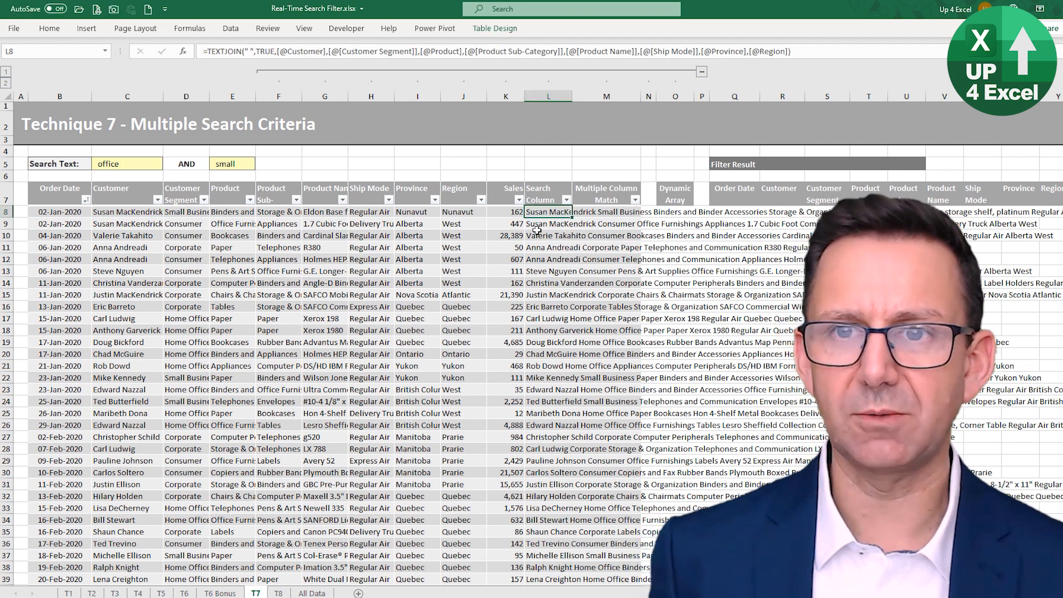
# Write =SEARCH($C$5,[@[Search Column]]) in M8 under Multiple Column Match, using an absolute reference to the first search text.
pyautogui.press('Right')
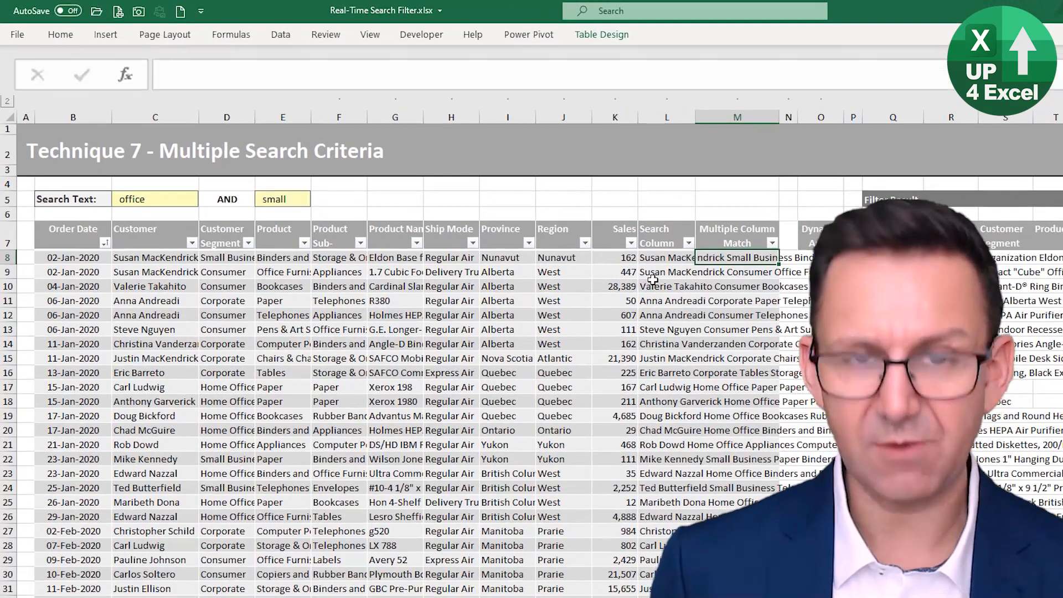
pyautogui.write('=')
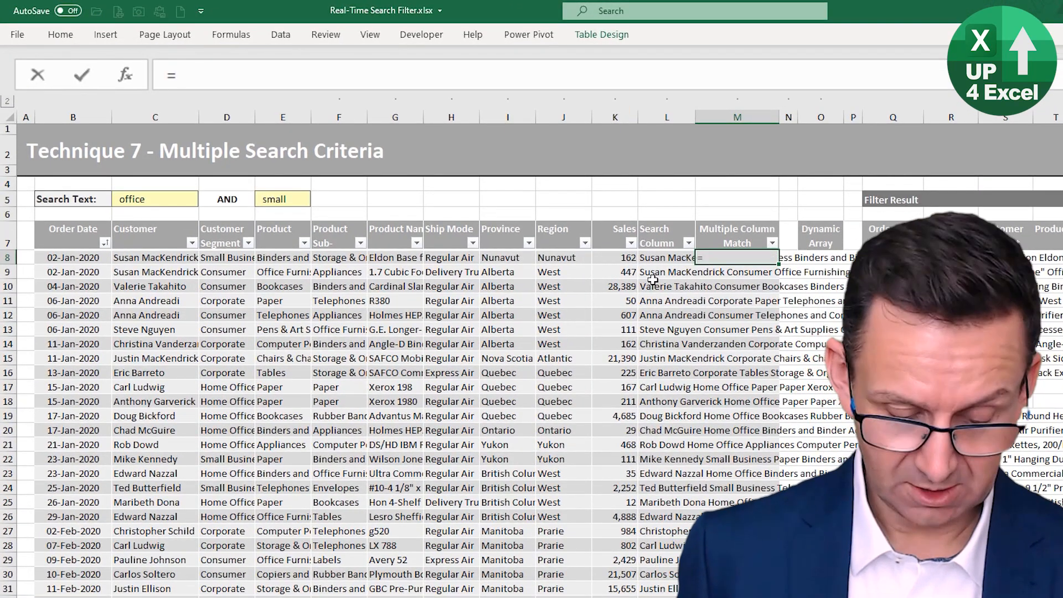
pyautogui.write('SEARCH(')
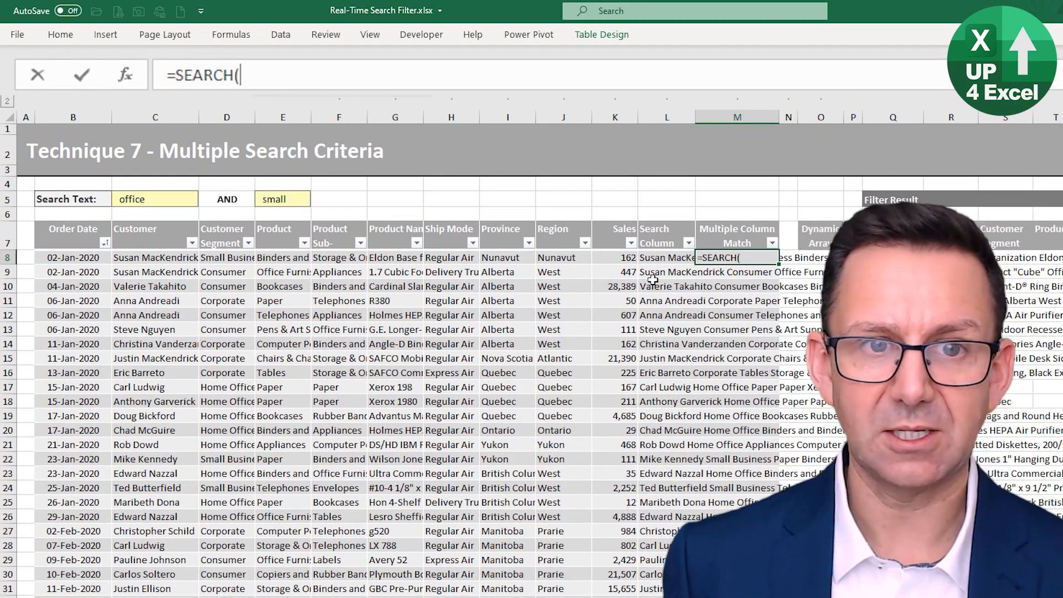
pyautogui.click(381, 194)
pyautogui.press('Left')
pyautogui.press('Left')
pyautogui.press('Left')
pyautogui.press('Left')
pyautogui.press('F4')
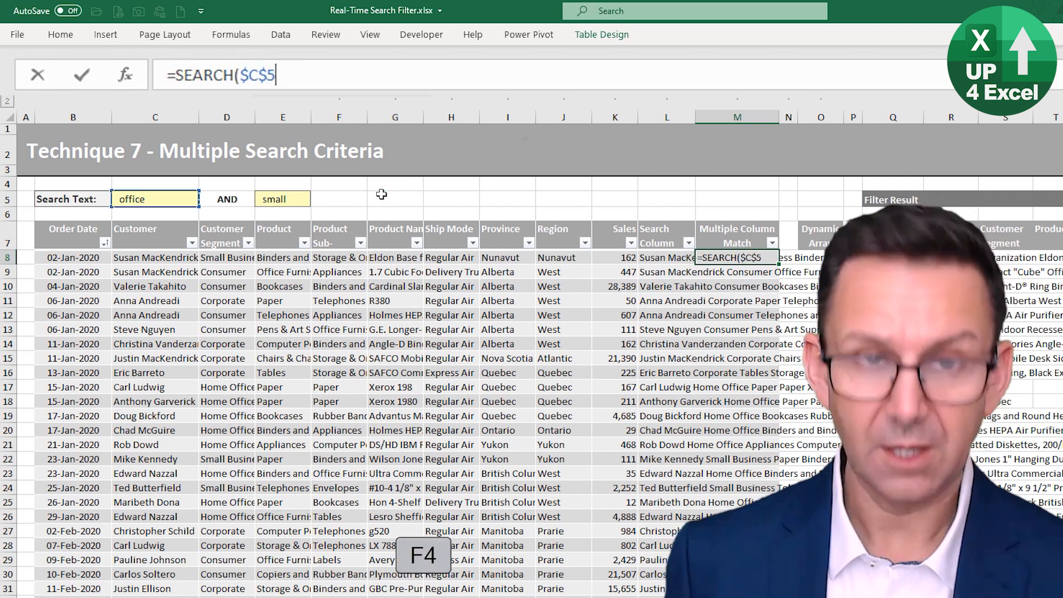
pyautogui.write(',')
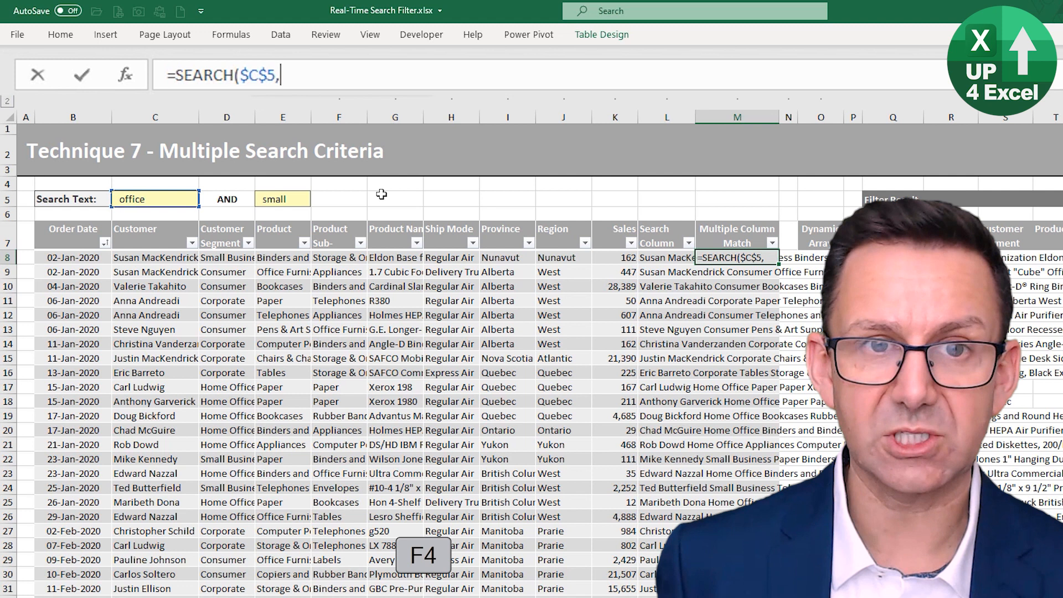
pyautogui.press('Left')
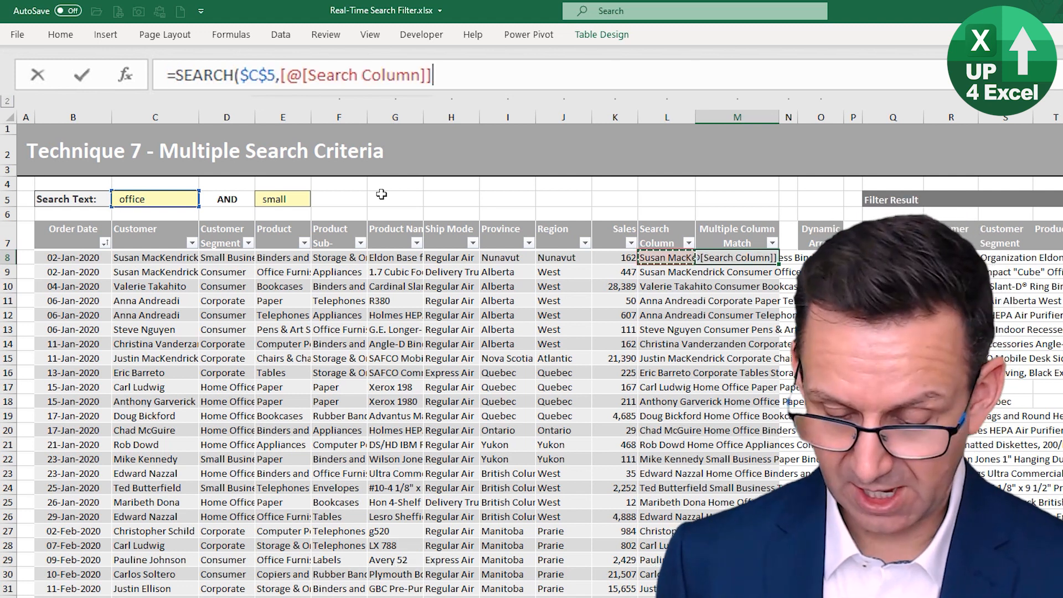
pyautogui.write(')')
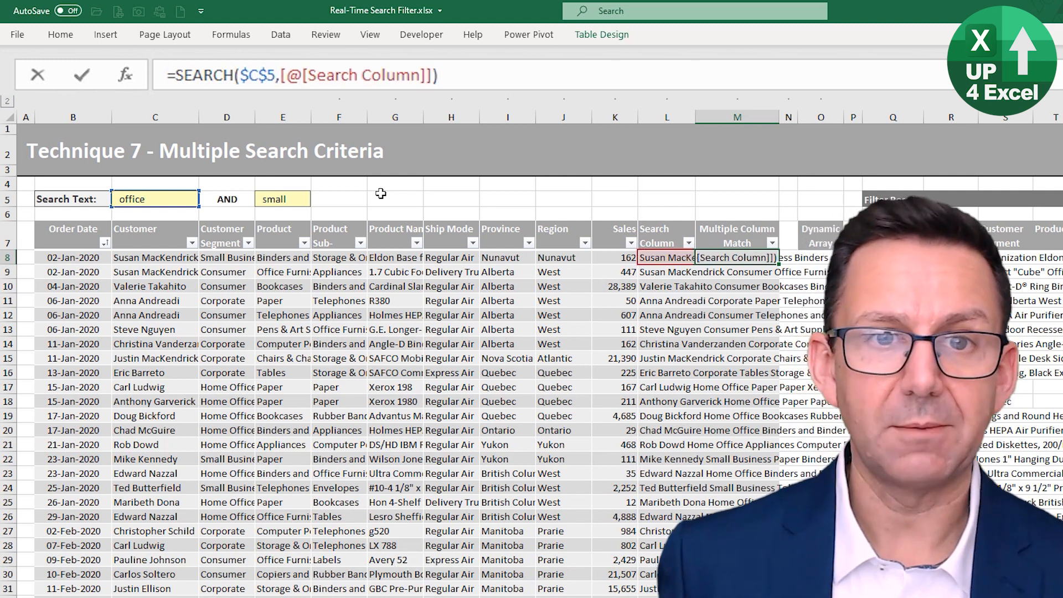
# Wrap the M8 expression in ISNUMBER so it reads =ISNUMBER(SEARCH($C$5,[@[Search Column]])).
pyautogui.click(175, 75)
pyautogui.write('isn')
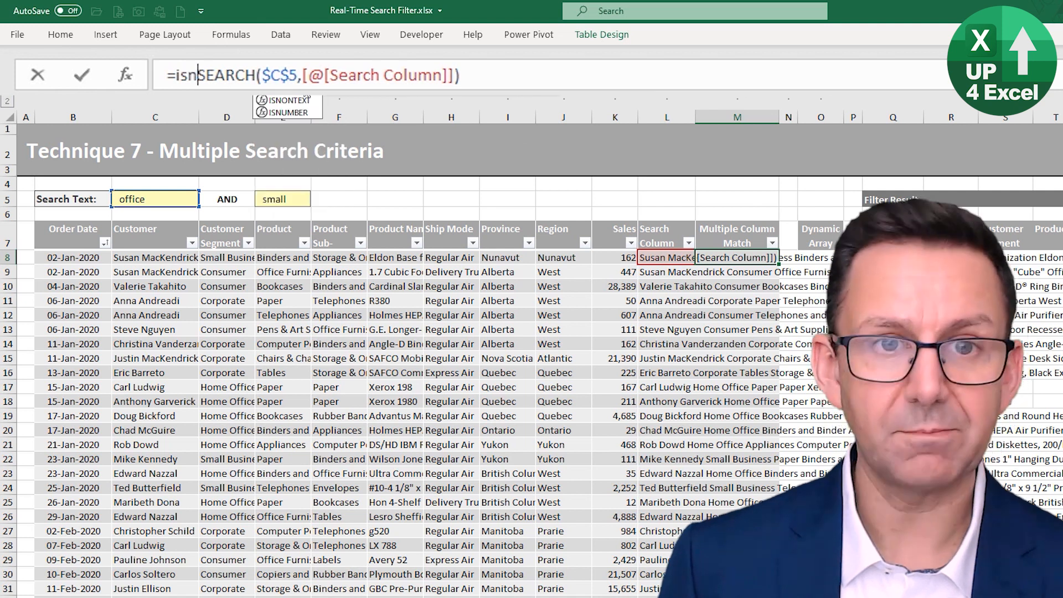
pyautogui.press('Down')
pyautogui.press('Tab')
pyautogui.press('End')
pyautogui.write(')')
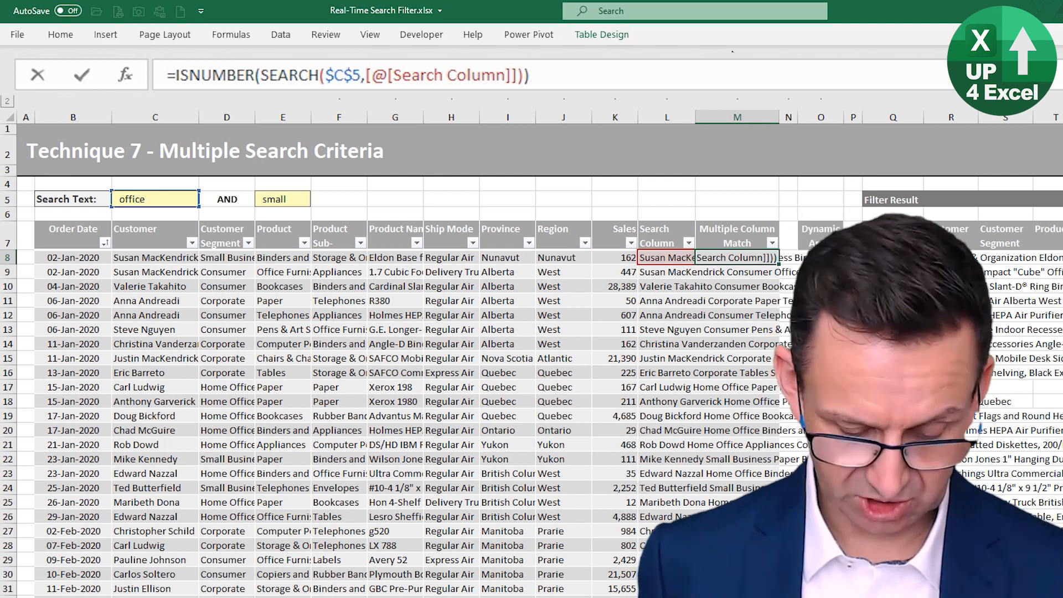
# Multiply the M8 expression by ISNUMBER(SEARCH($E$5,[@[Search Column]])) to add the second criterion, and enter the formula.
pyautogui.write('ISNUMBER(SEARCH($C$5,[@[Search Column]]))')
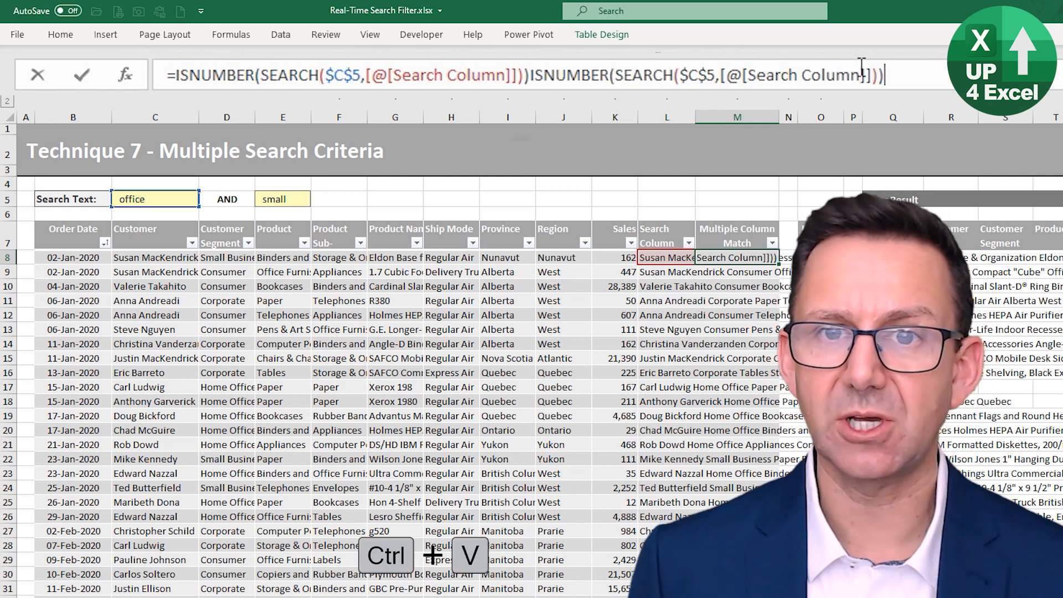
pyautogui.click(698, 75)
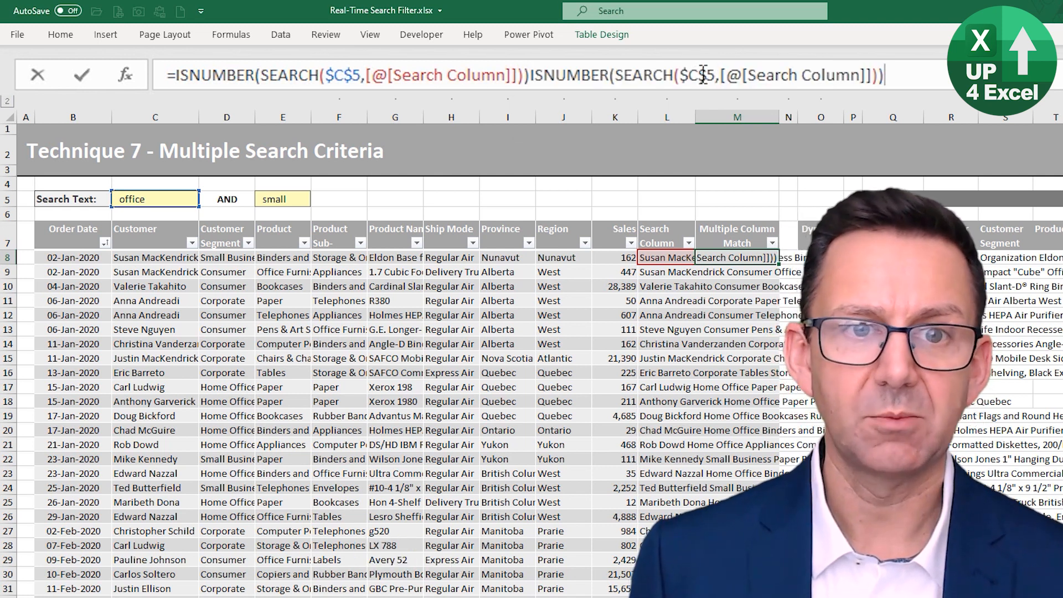
pyautogui.press('BackSpace')
pyautogui.write('e')
pyautogui.press('Return')
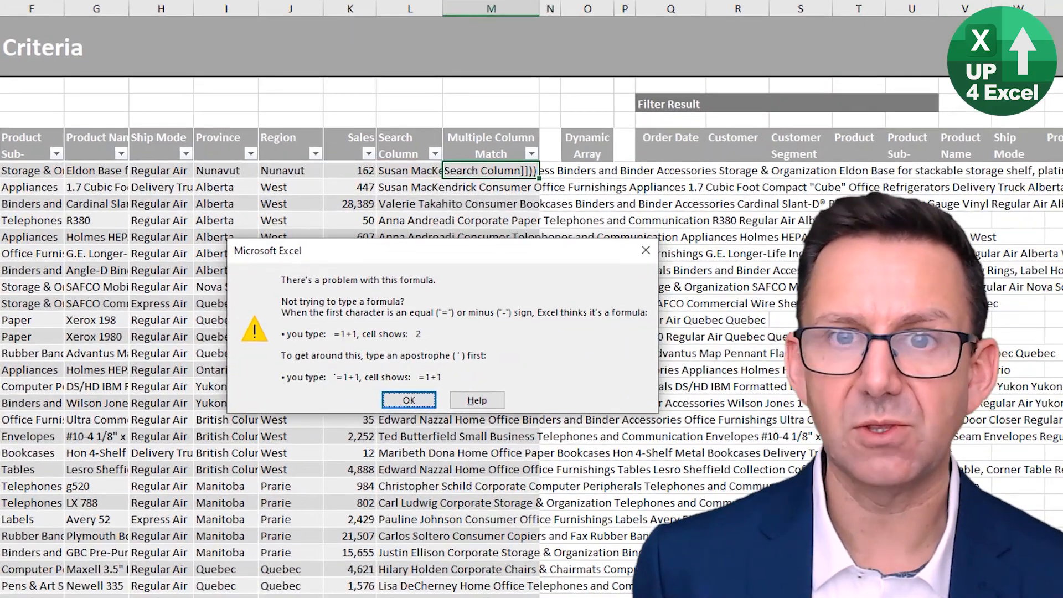
pyautogui.press('Return')
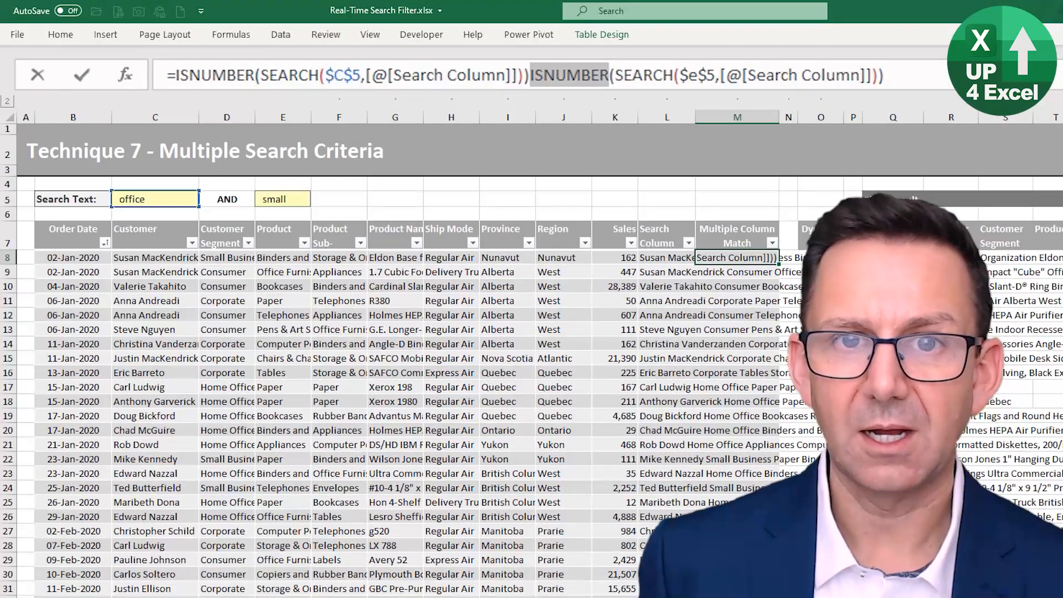
pyautogui.write('*')
pyautogui.press('Return')
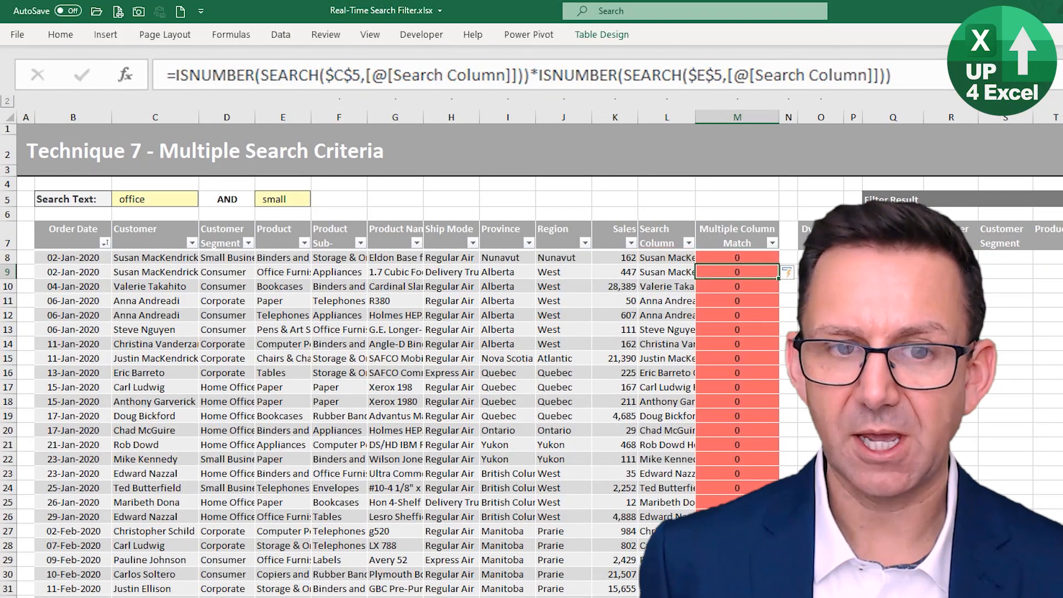
pyautogui.press('Up')
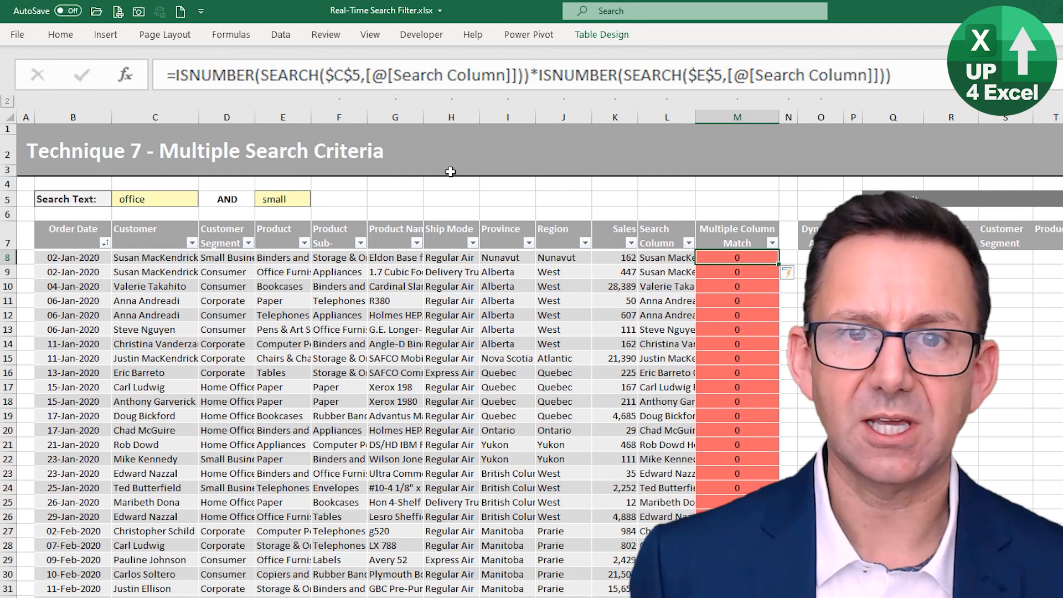
# Replace the second search text, after AND, with "west".
pyautogui.doubleClick(288, 198)
pyautogui.moveTo(287, 199); pyautogui.dragTo(249, 187)
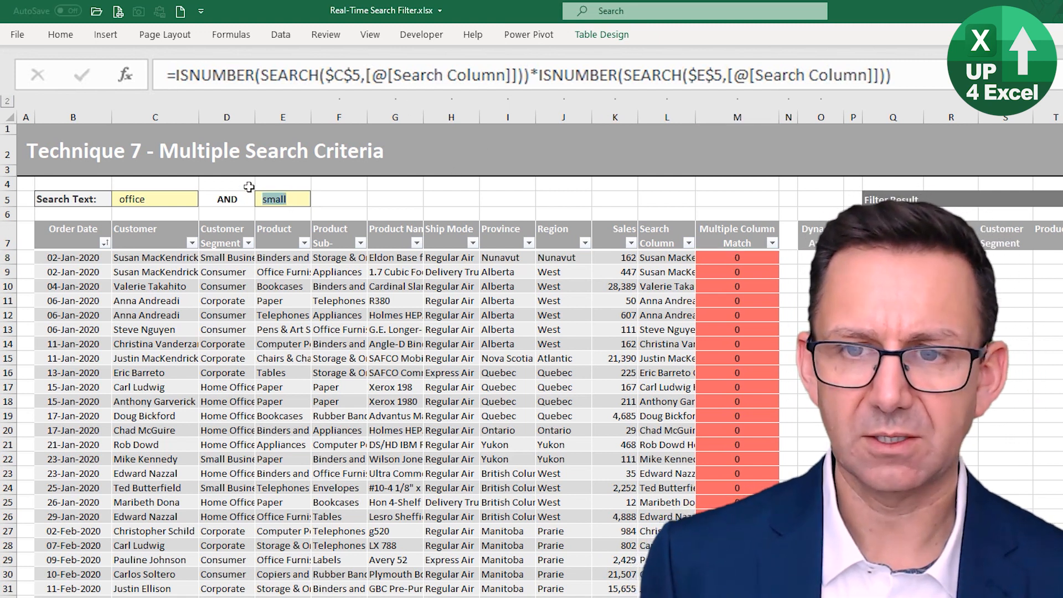
pyautogui.press('BackSpace')
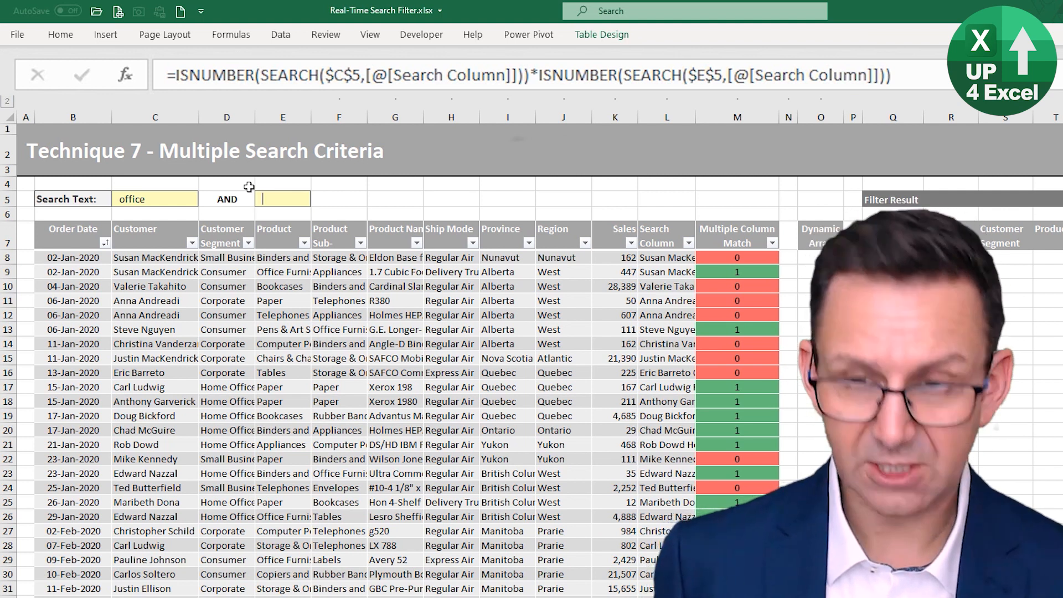
pyautogui.write('west')
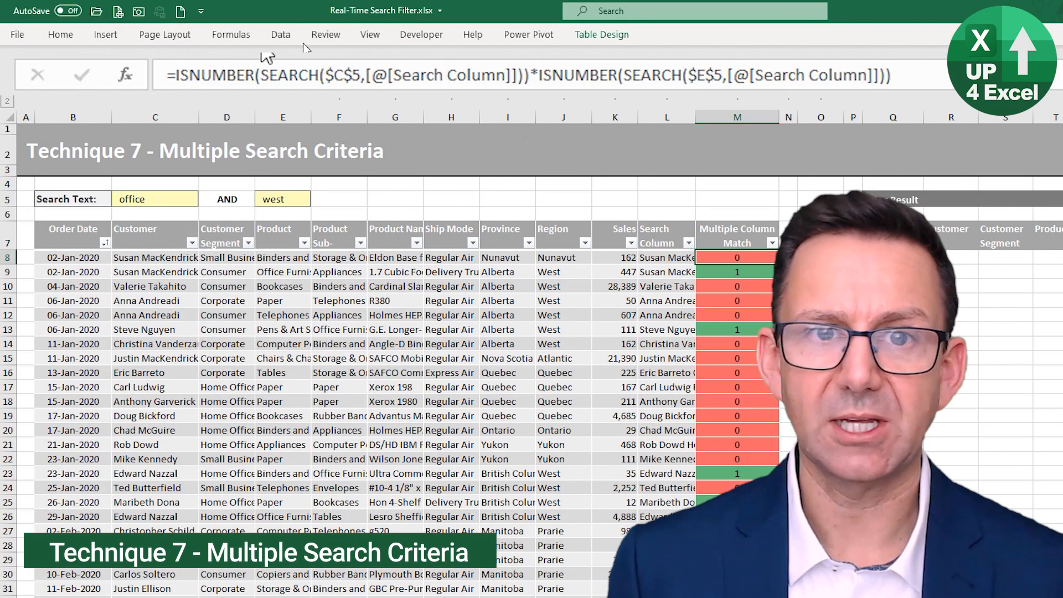
# Copy the two-criteria ISNUMBER formula text from M8 into O8 under Dynamic Array and try to enter it.
pyautogui.moveTo(176, 75); pyautogui.dragTo(892, 74)
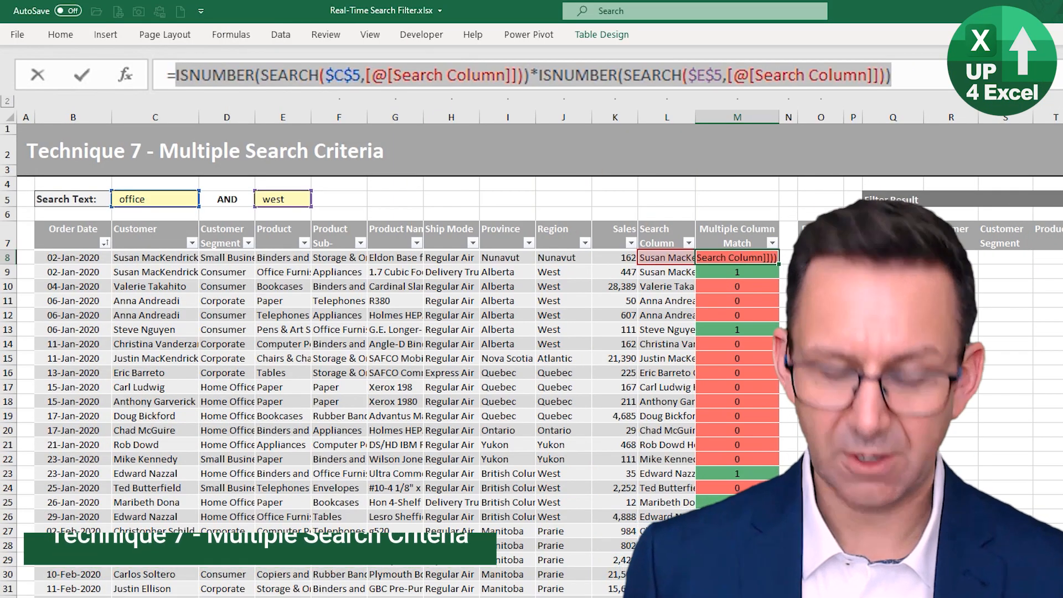
pyautogui.hotkey('ctrl', 'c')
pyautogui.press('Escape')
pyautogui.press('Right')
pyautogui.press('Right')
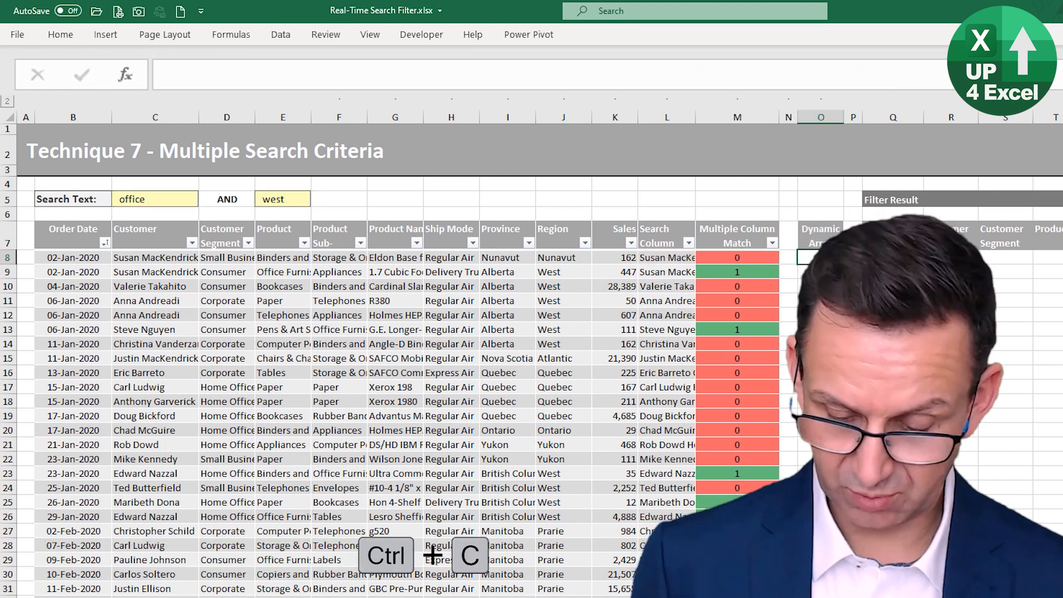
pyautogui.write('=')
pyautogui.hotkey('ctrl', 'v')
pyautogui.press('Return')
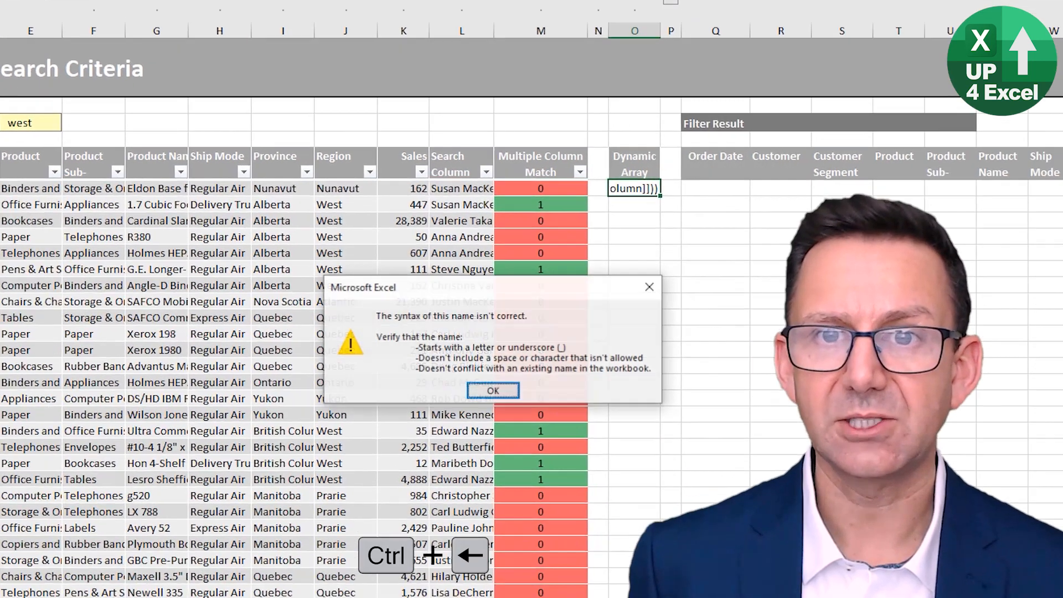
pyautogui.press('Return')
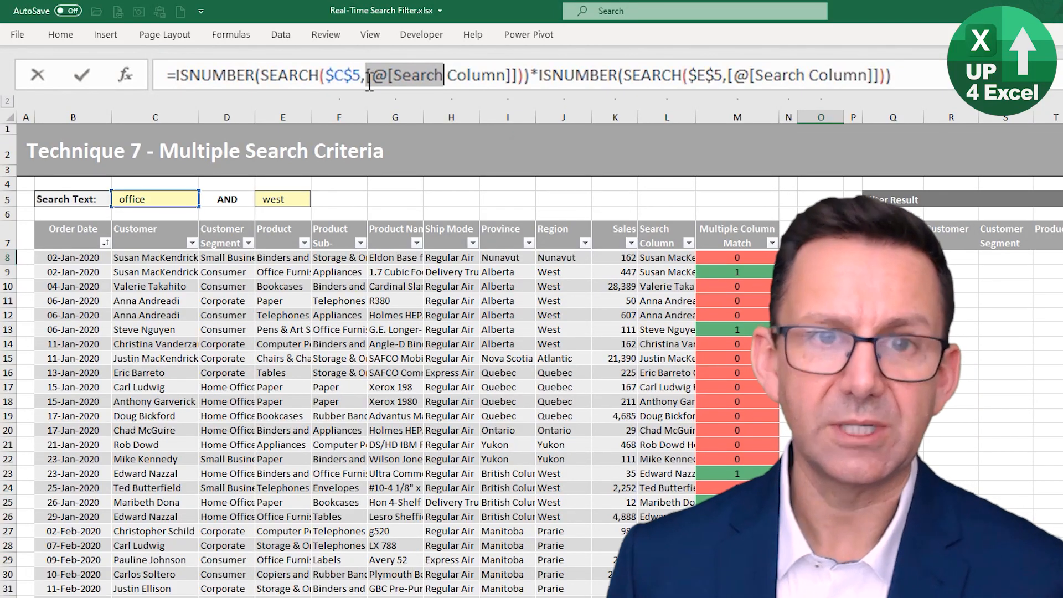
# Replace both [@[Search Column]] references in the O8 formula with tblOrdersT7[Search Column] and enter it.
pyautogui.moveTo(367, 74); pyautogui.dragTo(514, 79)
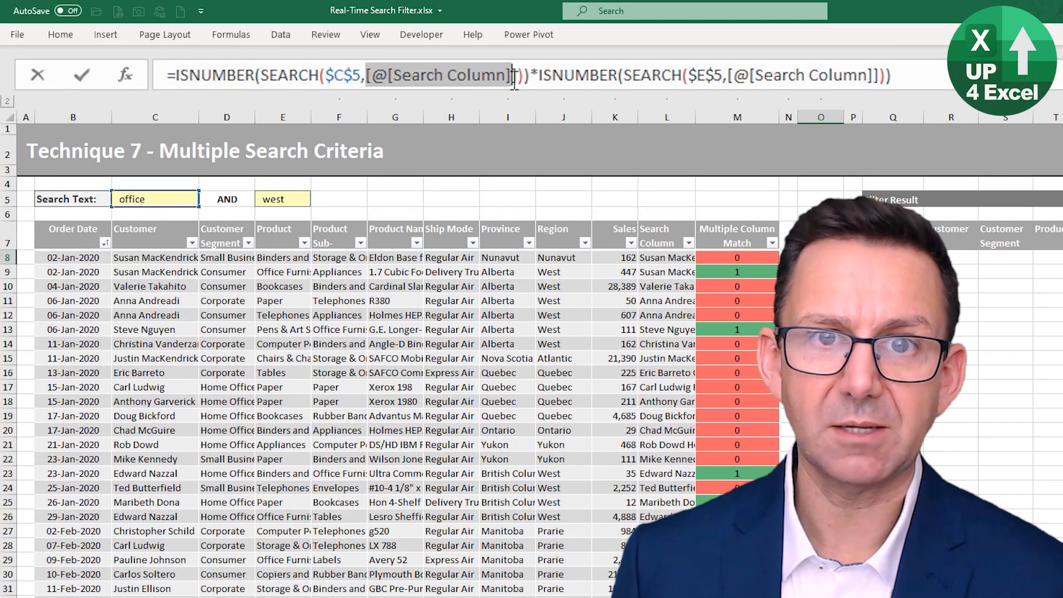
pyautogui.press('Delete')
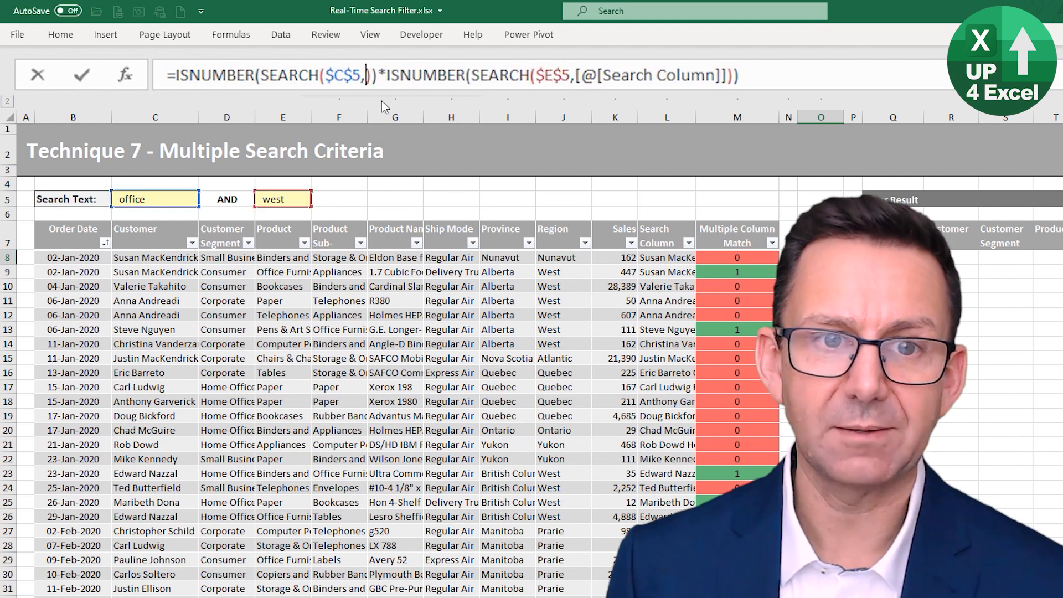
pyautogui.click(666, 227)
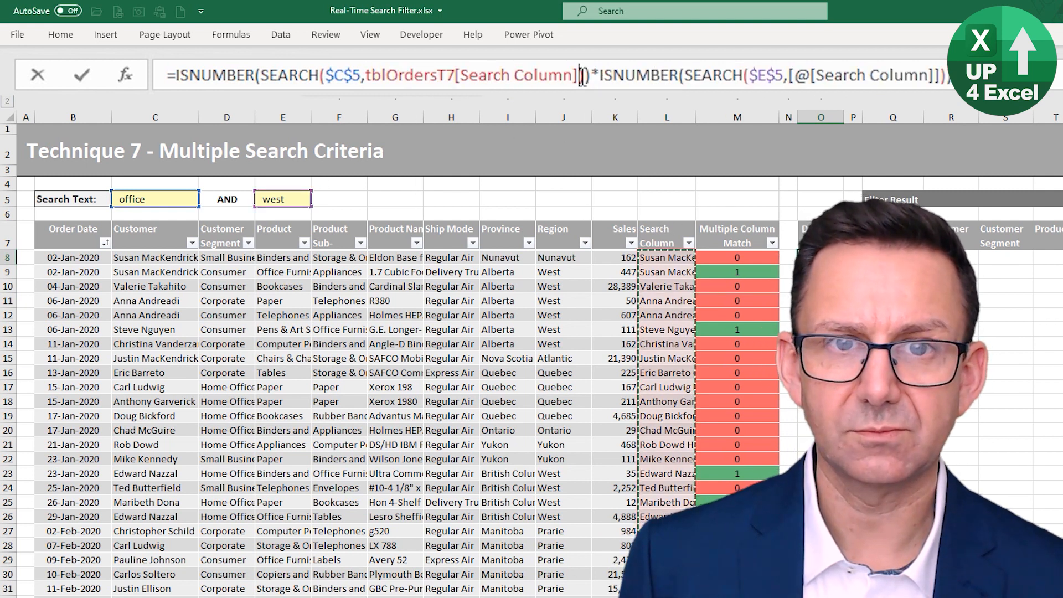
pyautogui.moveTo(788, 75); pyautogui.dragTo(941, 79)
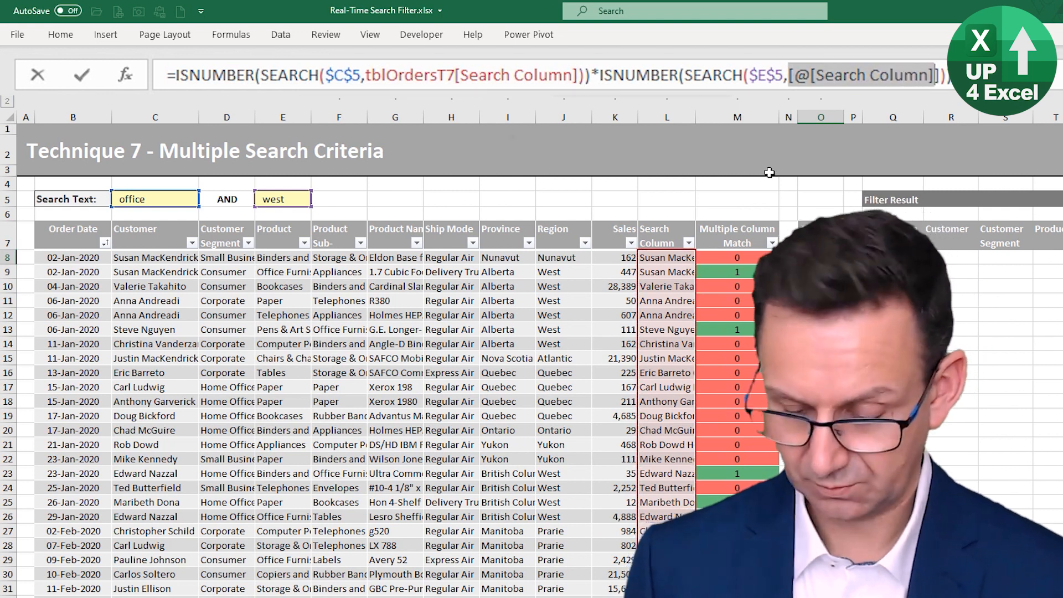
pyautogui.press('Delete')
pyautogui.click(671, 219)
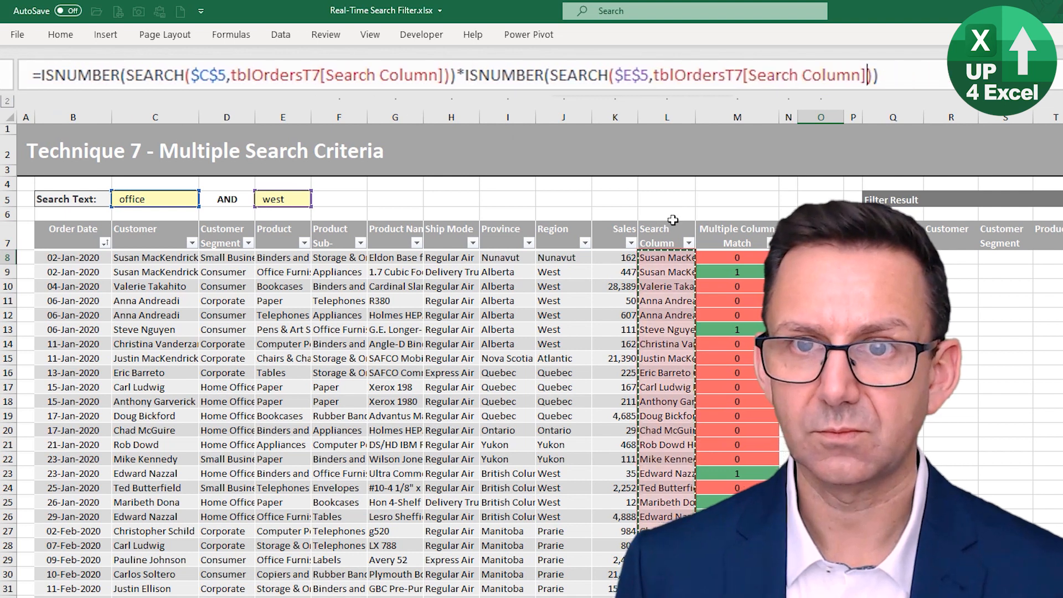
pyautogui.hotkey('ctrl', 'Return')
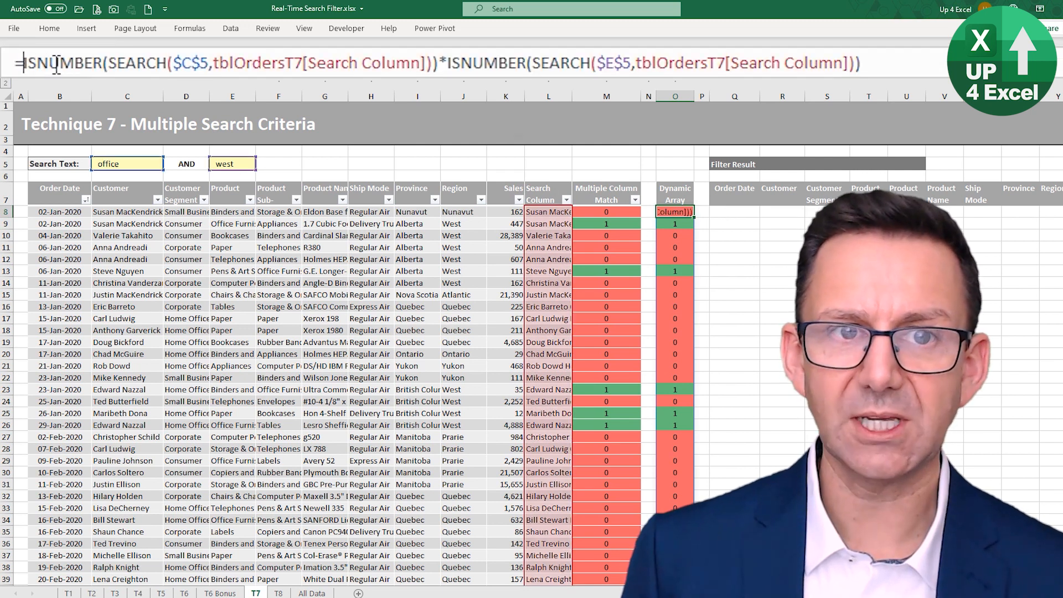
# Copy the two-criteria ISNUMBER expression from the O8 formula, without its equals sign, leaving the cell unchanged.
pyautogui.moveTo(204, 53); pyautogui.dragTo(614, 53)
pyautogui.hotkey('ctrl', 'c')
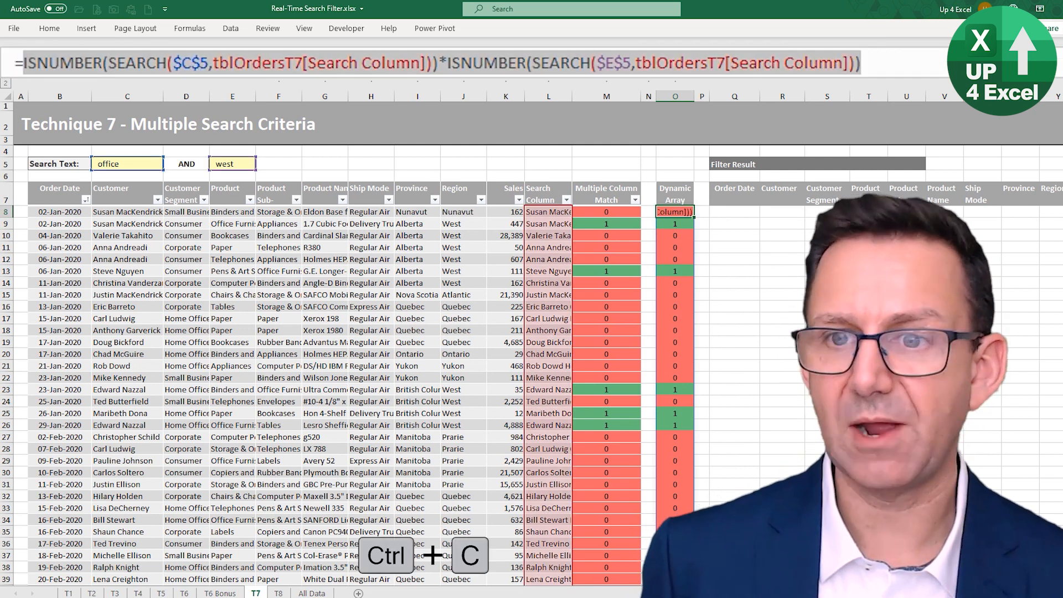
pyautogui.press('Escape')
# Enter a FILTER formula in Q8 on tblOrdersT7[[Order Date]:[Sales]] with the copied two-criteria expression as its include argument.
pyautogui.press('Right')
pyautogui.press('Right')
pyautogui.write('=FILTER(')
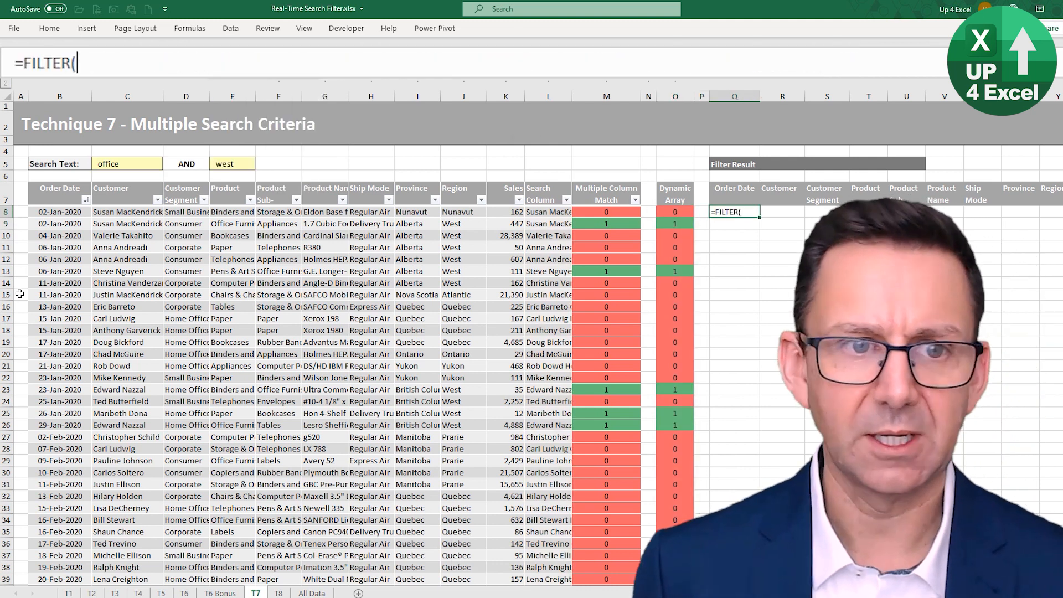
pyautogui.moveTo(47, 188); pyautogui.dragTo(502, 190)
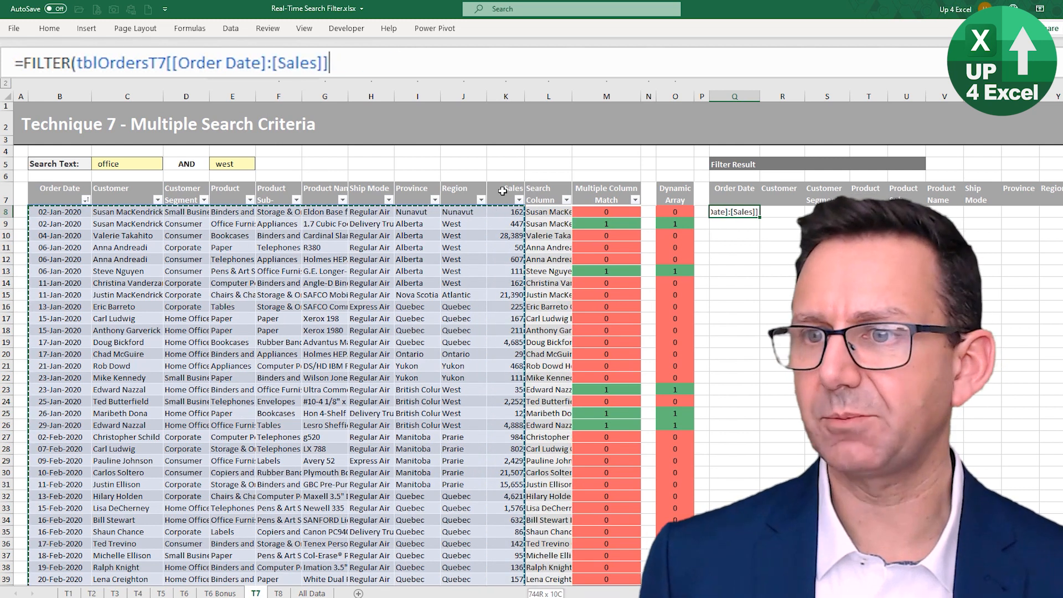
pyautogui.moveTo(502, 191)
pyautogui.mouseDown()
pyautogui.moveTo(631, 191)
pyautogui.moveTo(493, 196)
pyautogui.mouseUp()
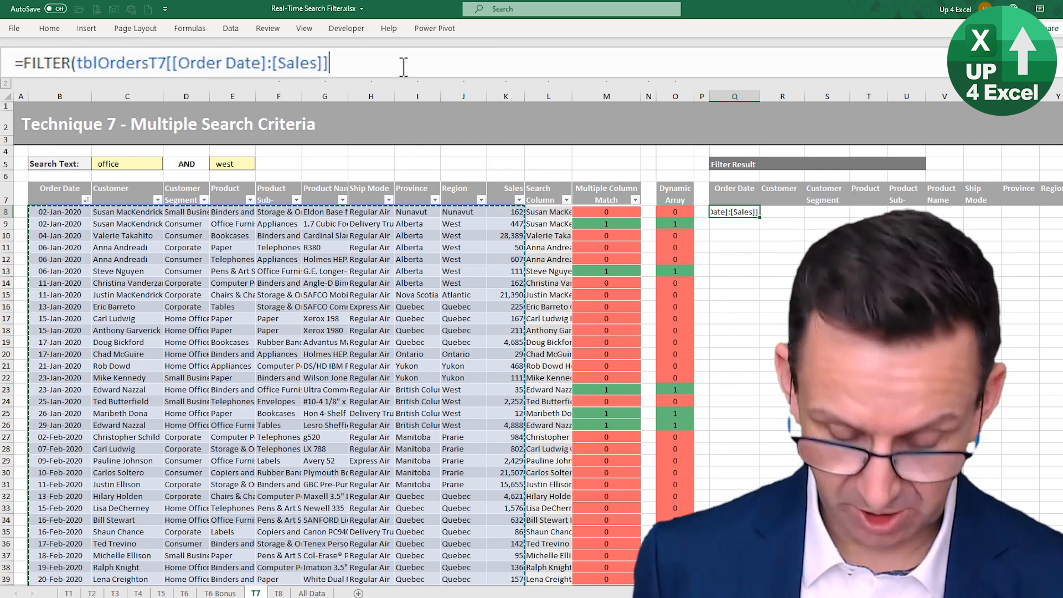
pyautogui.write(',')
pyautogui.hotkey('ctrl', 'v')
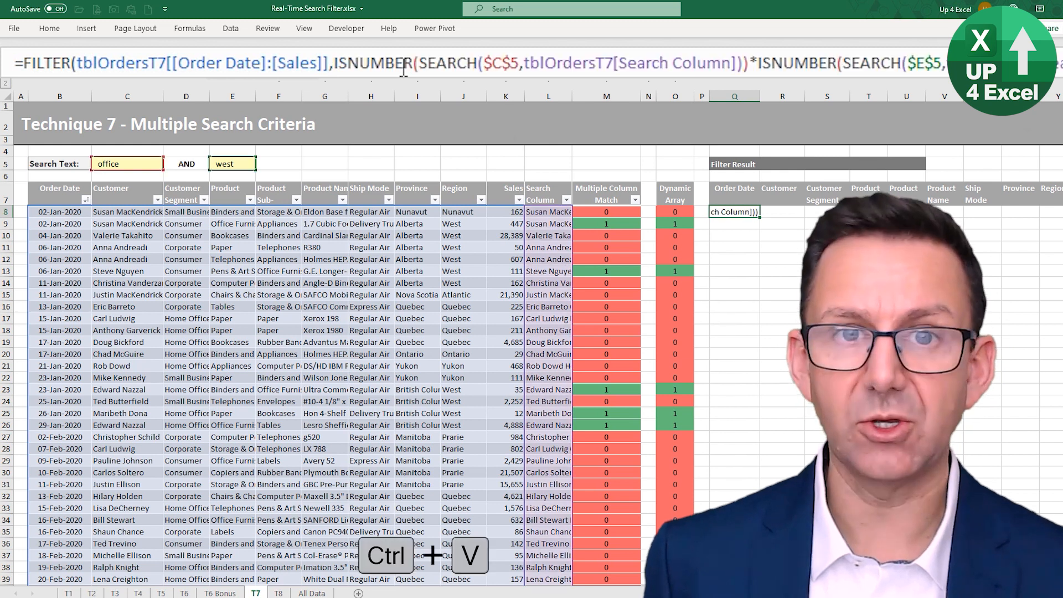
pyautogui.write(')')
pyautogui.press('Return')
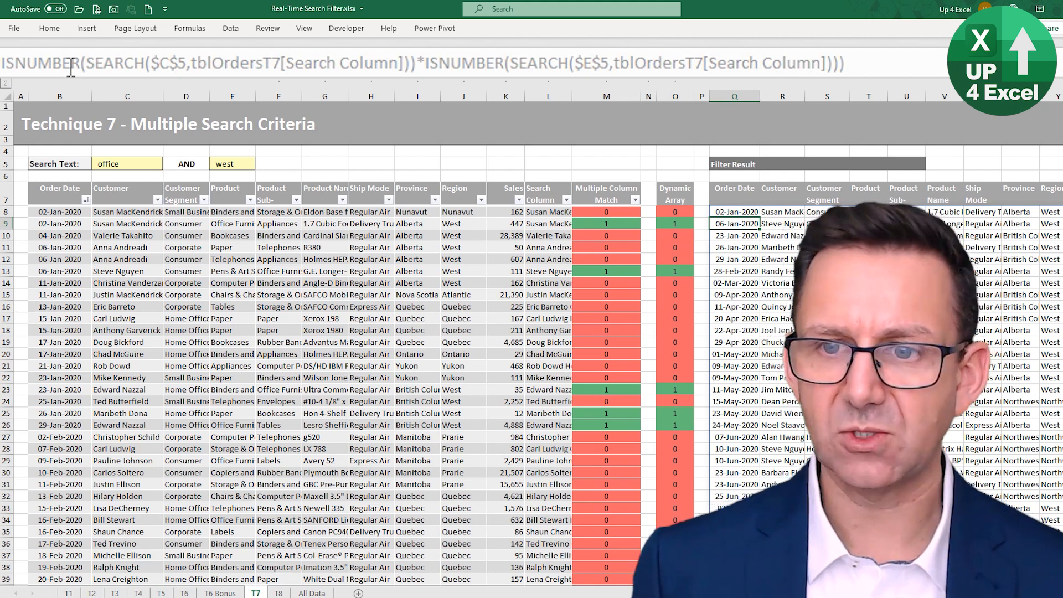
# Replace the first search text with a customer's first name and the second with "nor", and shorten the second to "n".
pyautogui.doubleClick(133, 165)
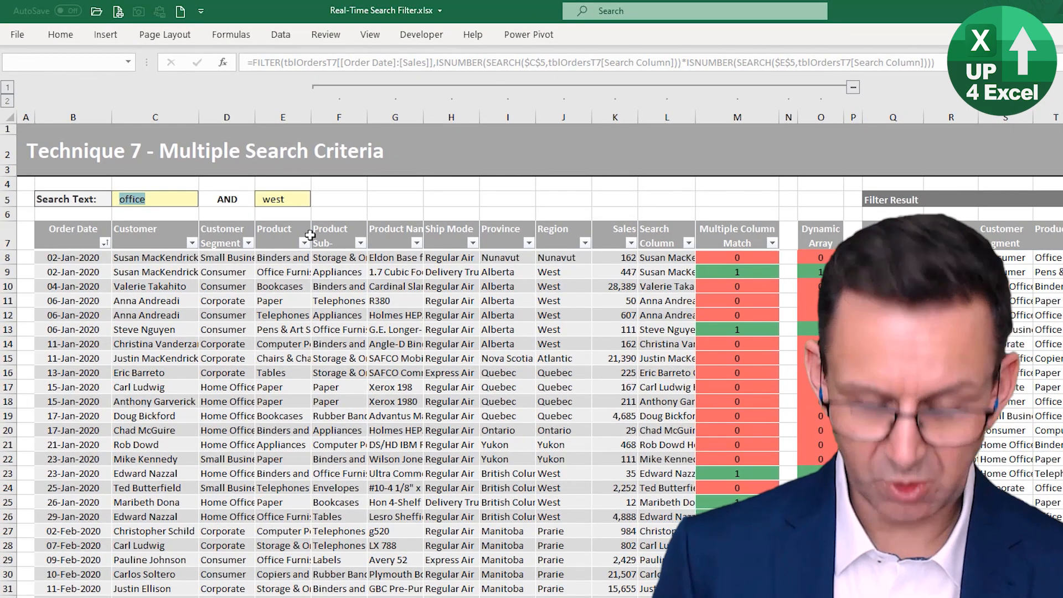
pyautogui.write('anna')
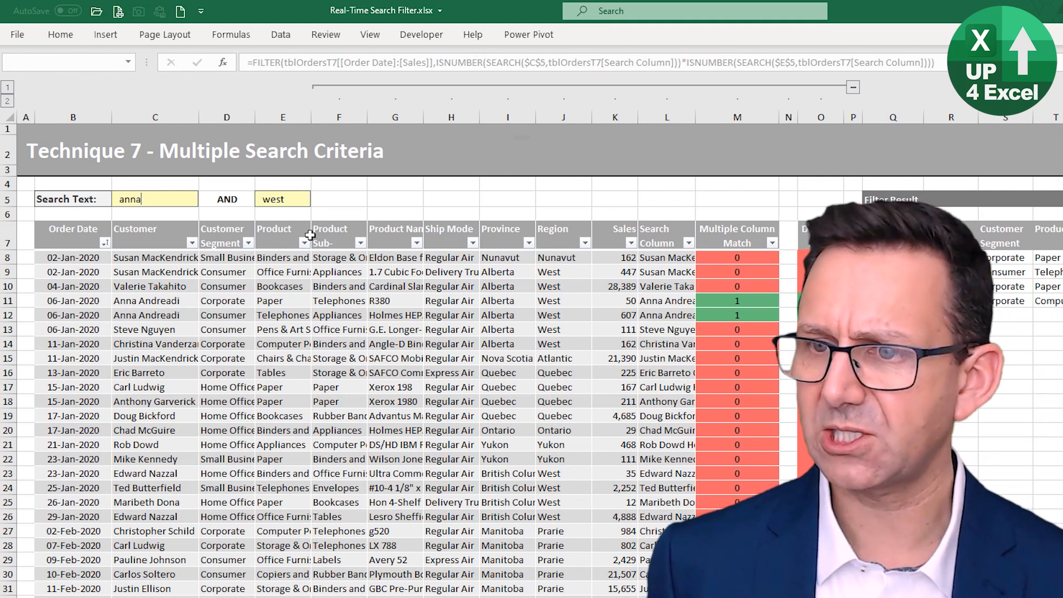
pyautogui.doubleClick(258, 200)
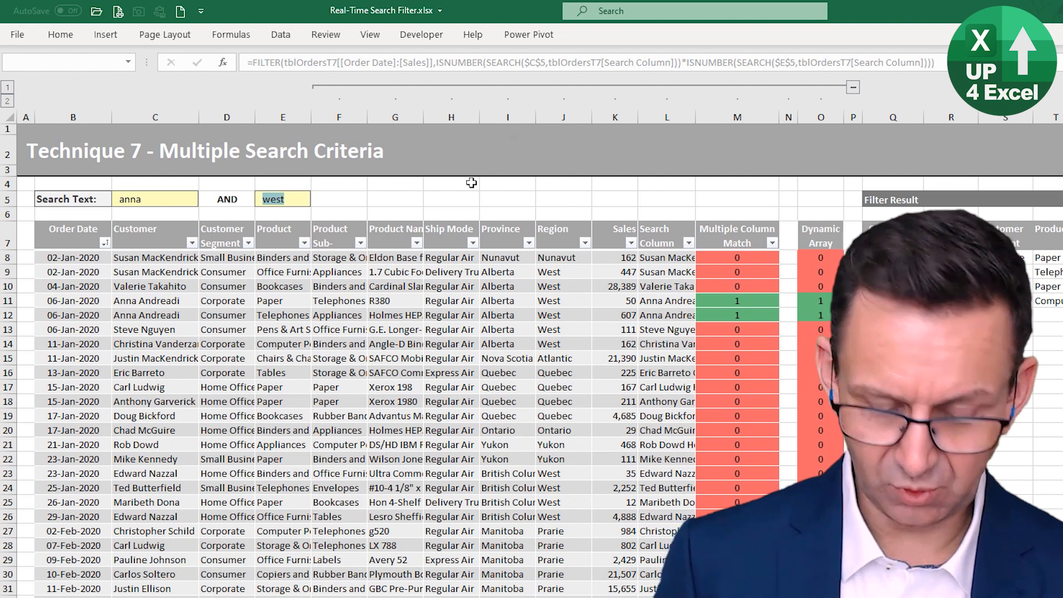
pyautogui.write('nor')
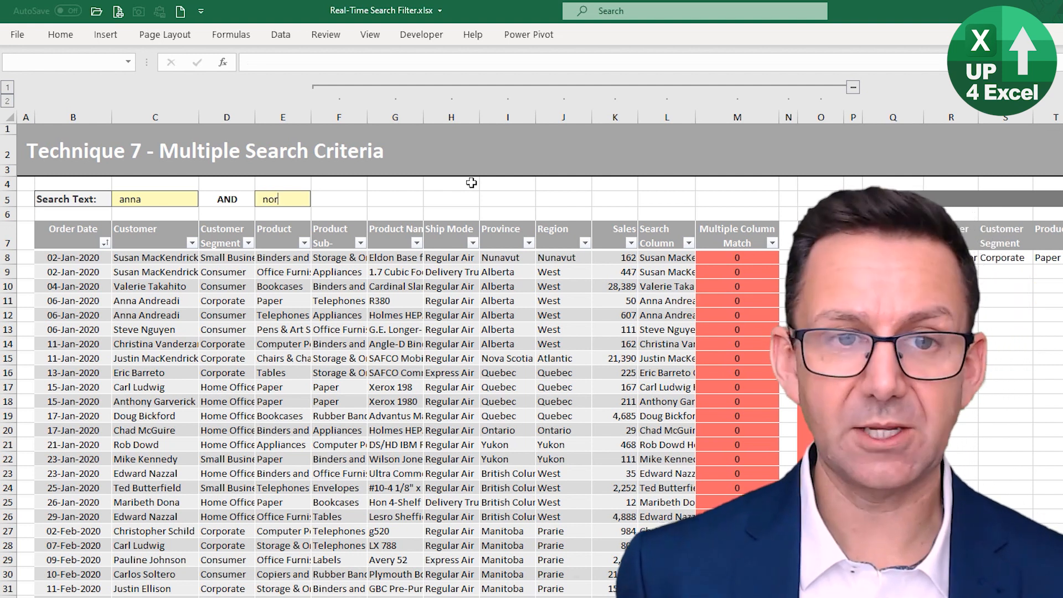
pyautogui.press('BackSpace')
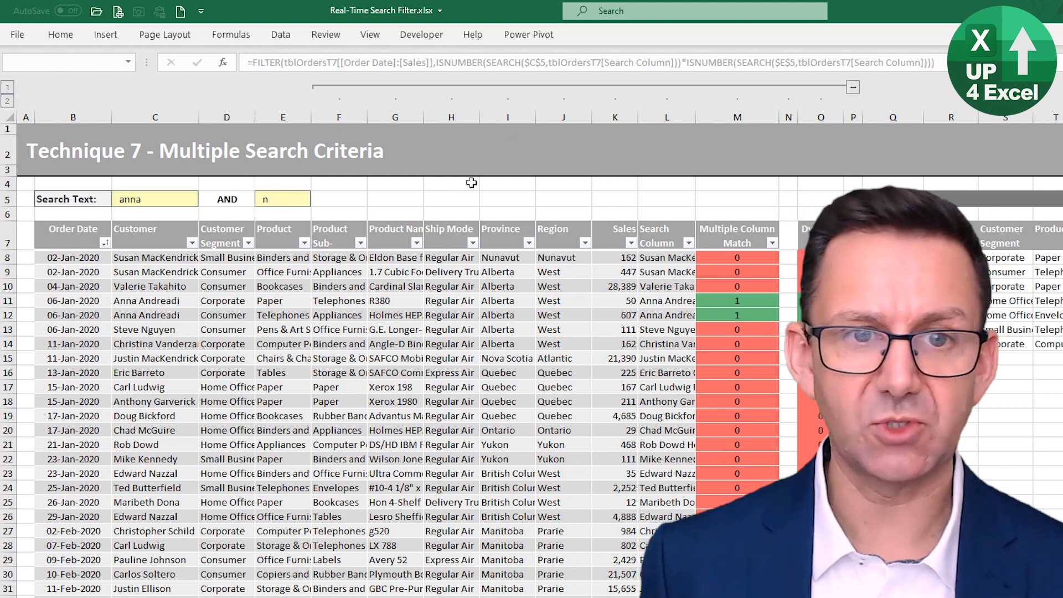
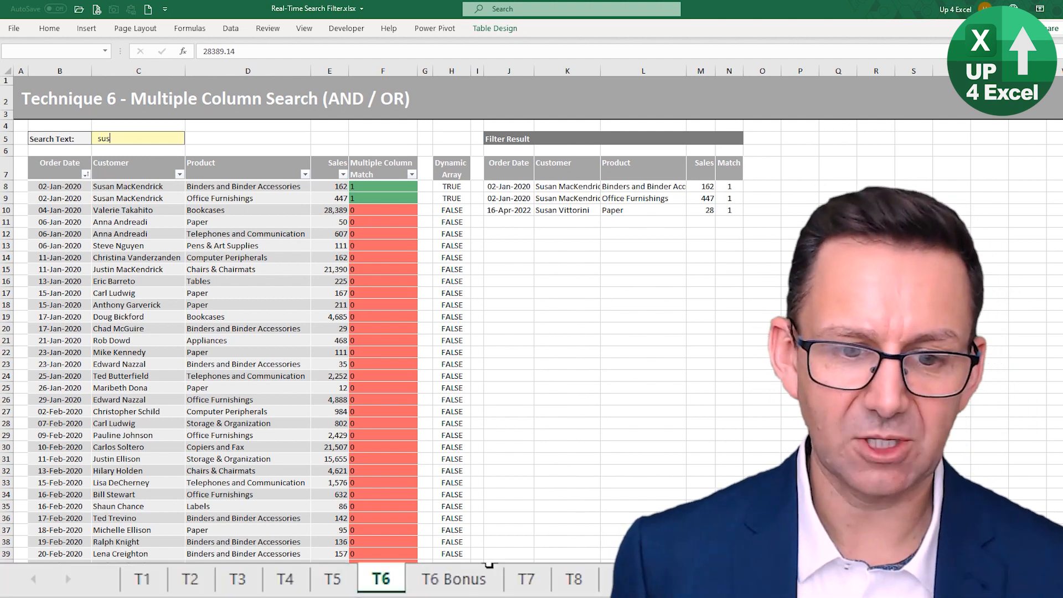
# Open the T8 sheet and examine the formulas in the Search and Match columns of the table.
pyautogui.click(278, 593)
pyautogui.click(129, 186)
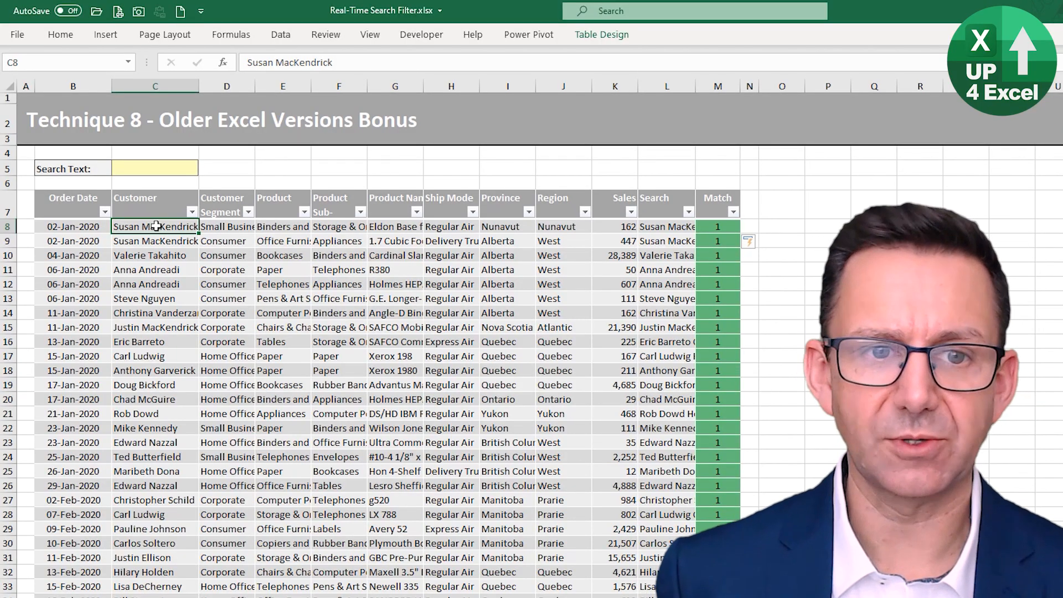
pyautogui.click(717, 195)
pyautogui.click(719, 242)
pyautogui.click(669, 227)
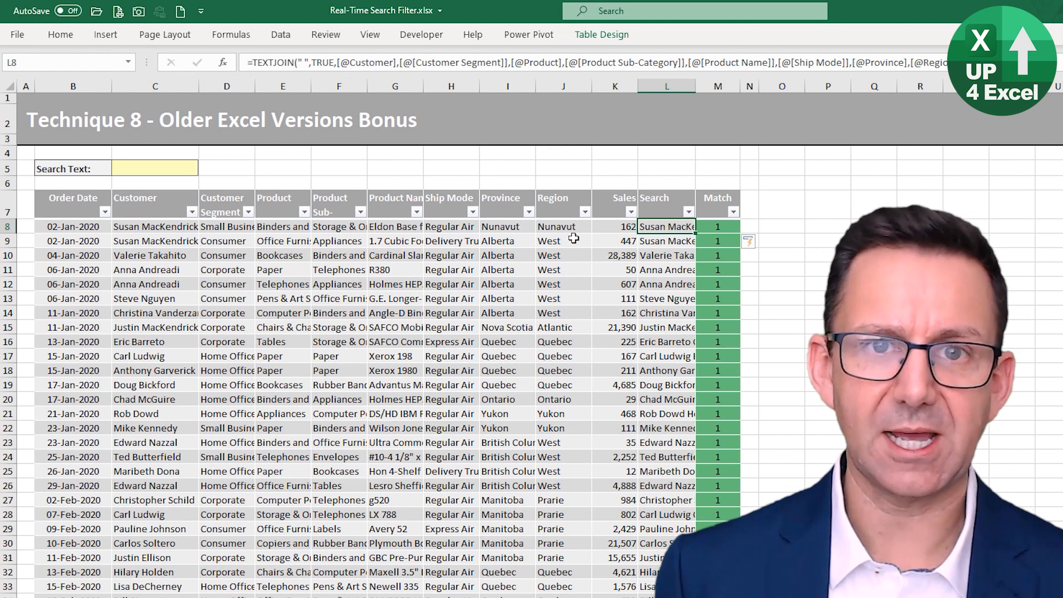
pyautogui.click(718, 227)
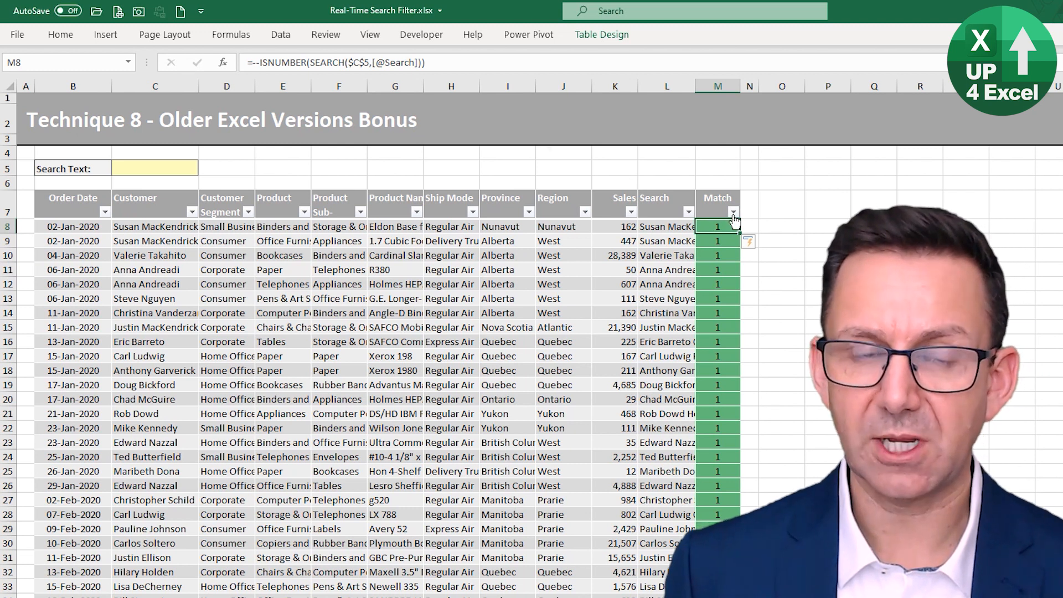
# Enter "an" as the search text in C5 and select cell C8 in the table.
pyautogui.doubleClick(165, 166)
pyautogui.write('an')
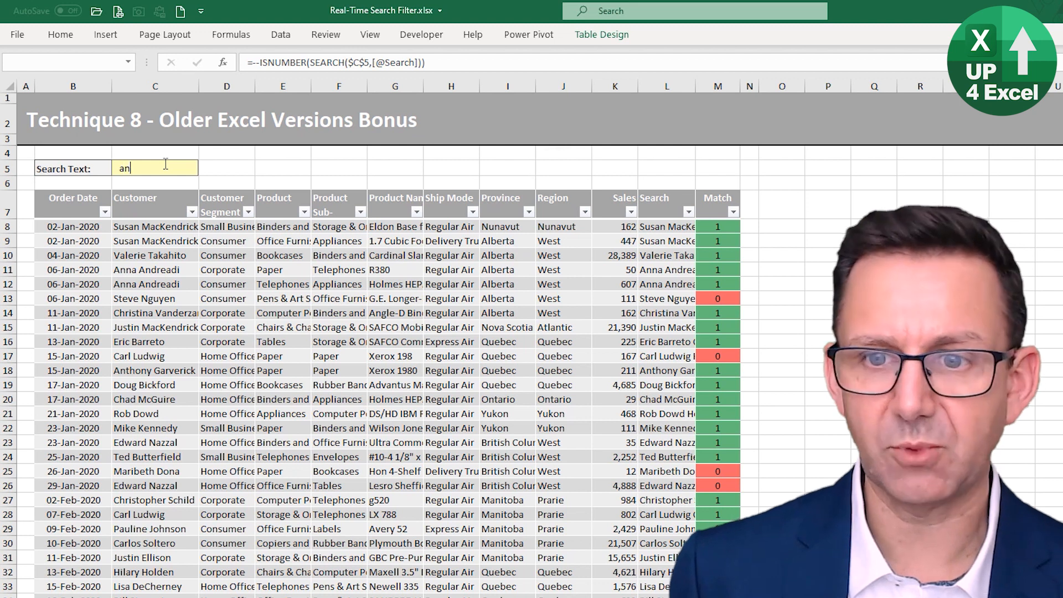
pyautogui.click(190, 228)
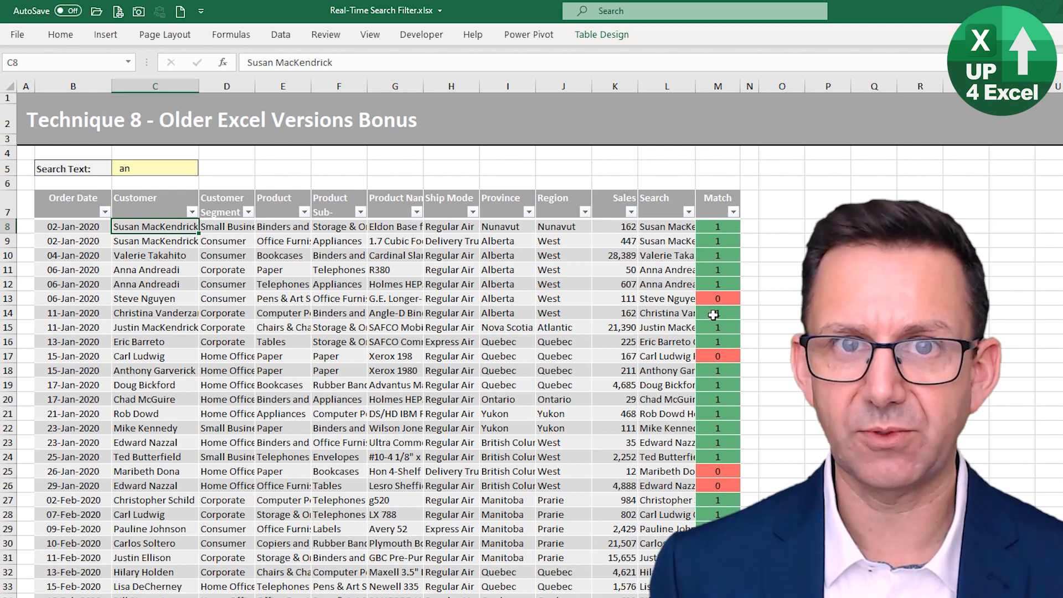
# Record Macro1 in this workbook while filtering the Match column to show only 1, and clear the filter once recording is stopped.
pyautogui.click(418, 36)
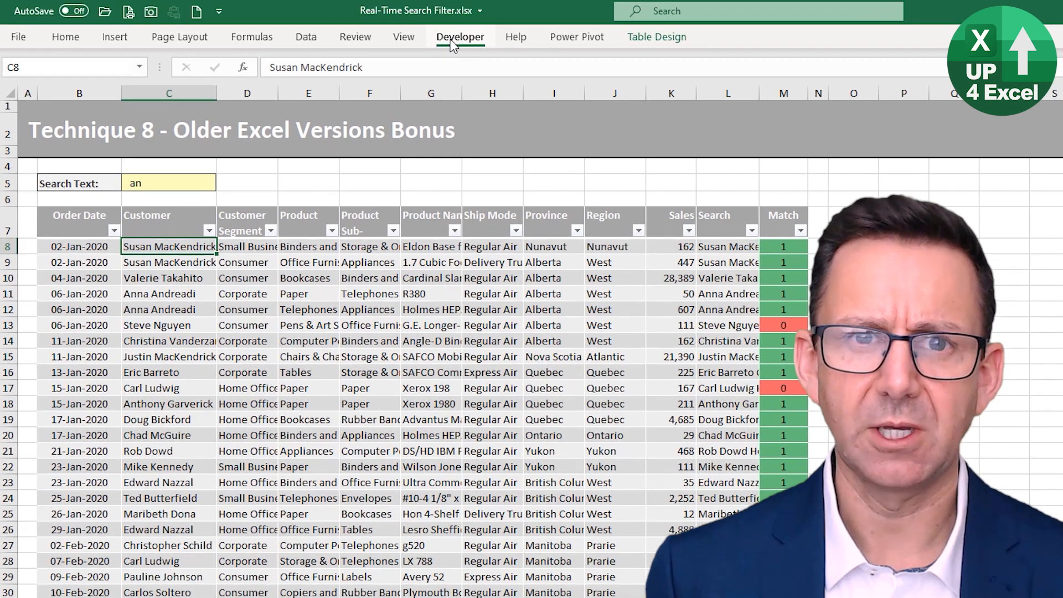
pyautogui.click(117, 63)
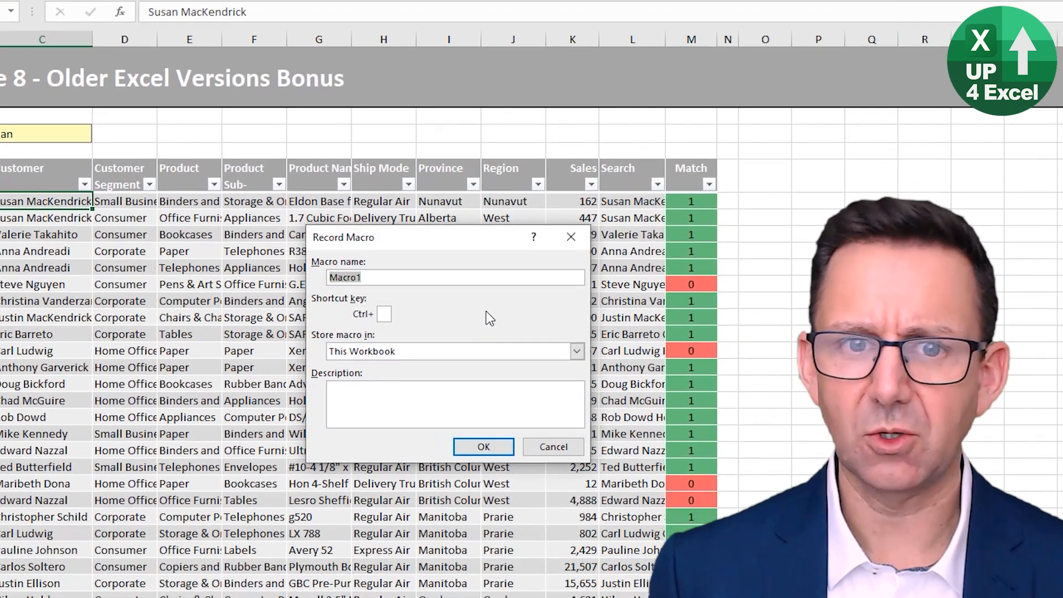
pyautogui.click(479, 446)
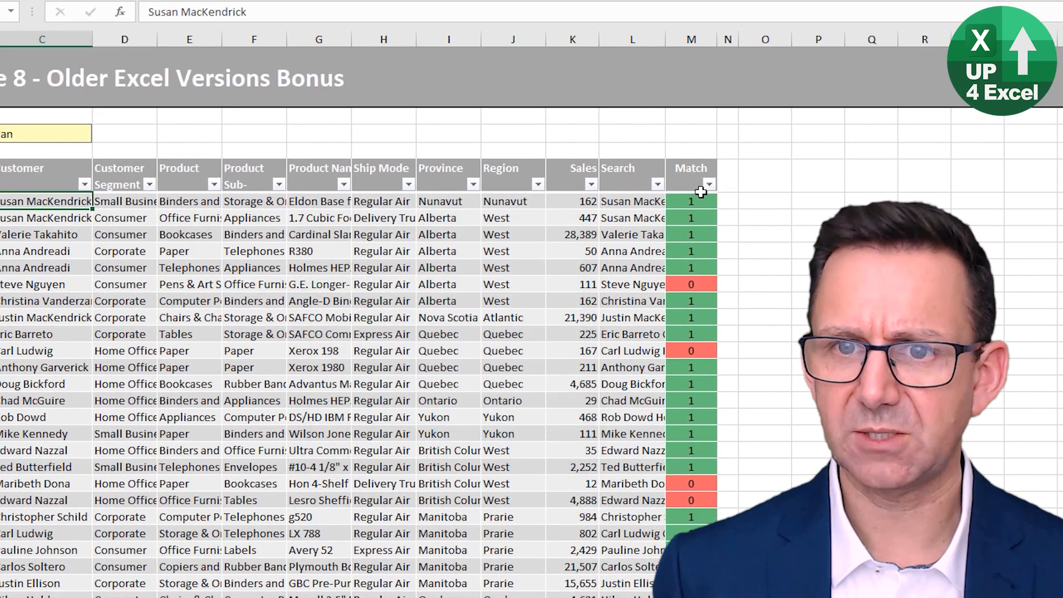
pyautogui.click(709, 184)
pyautogui.click(751, 395)
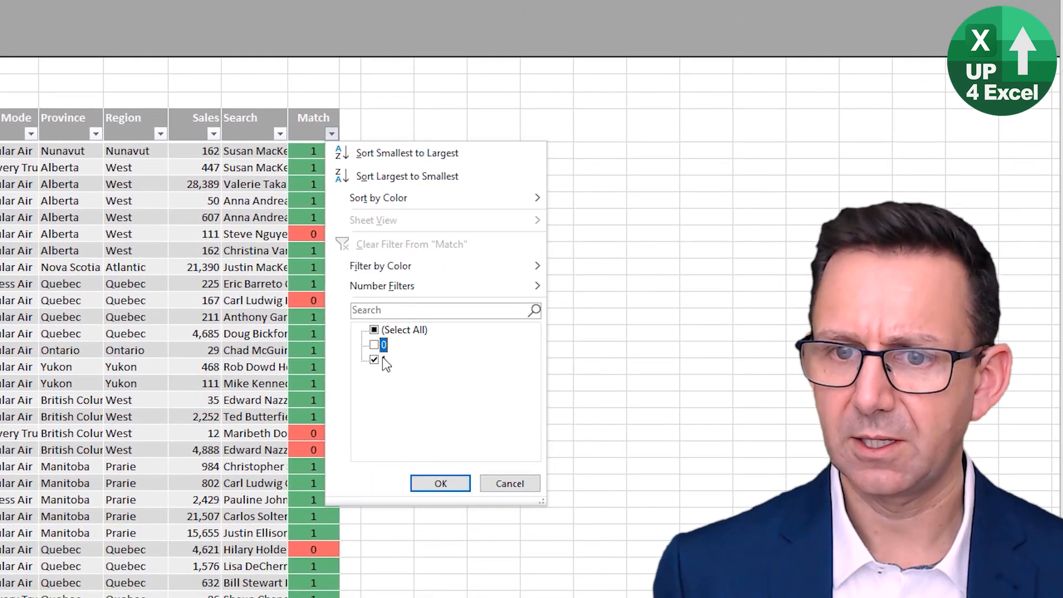
pyautogui.click(440, 483)
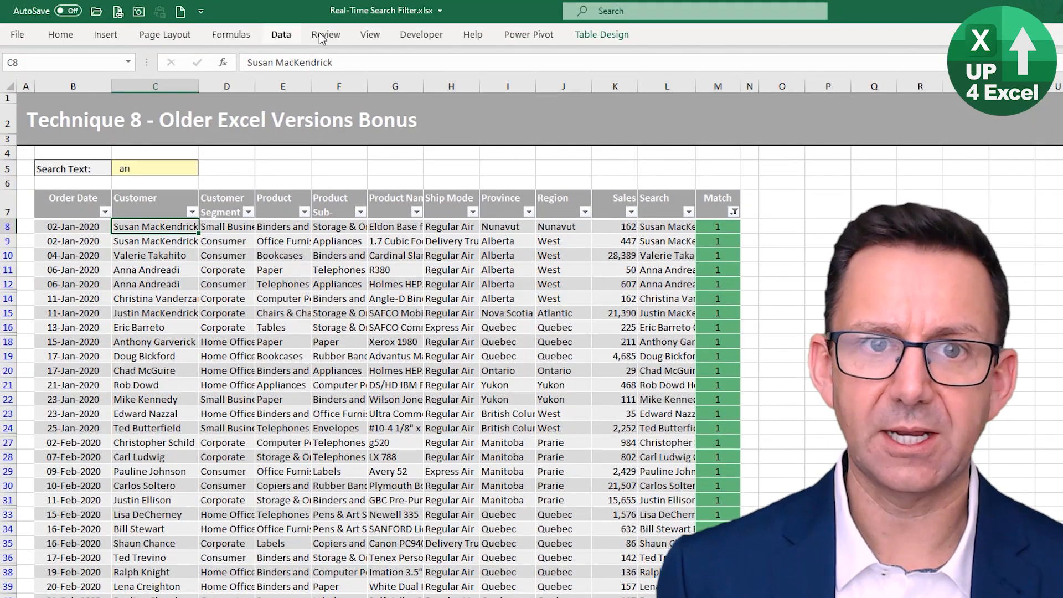
pyautogui.click(418, 35)
pyautogui.click(106, 62)
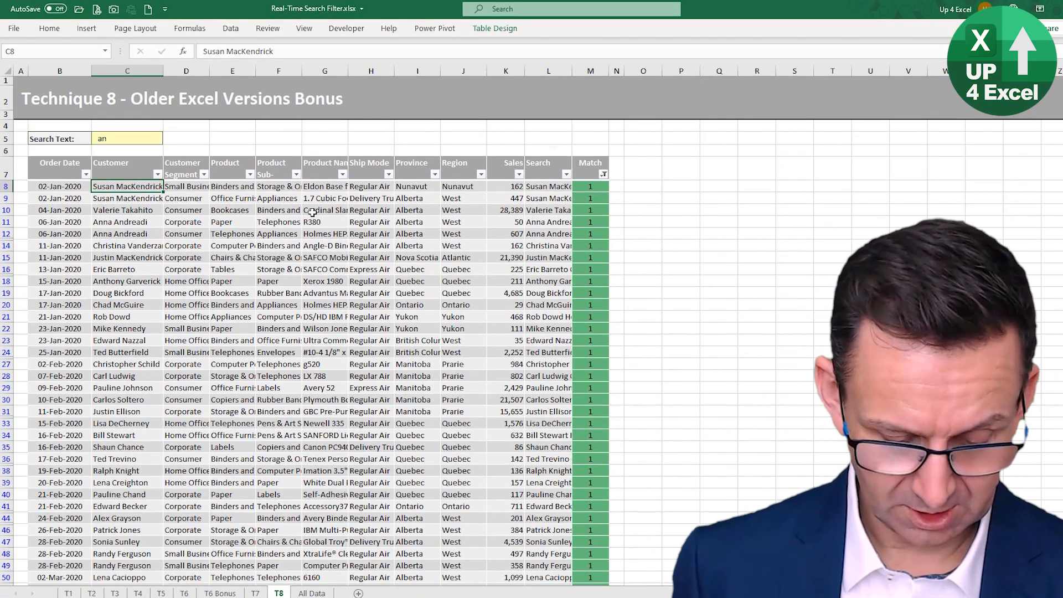
pyautogui.hotkey('alt', 'a')
pyautogui.press('c')
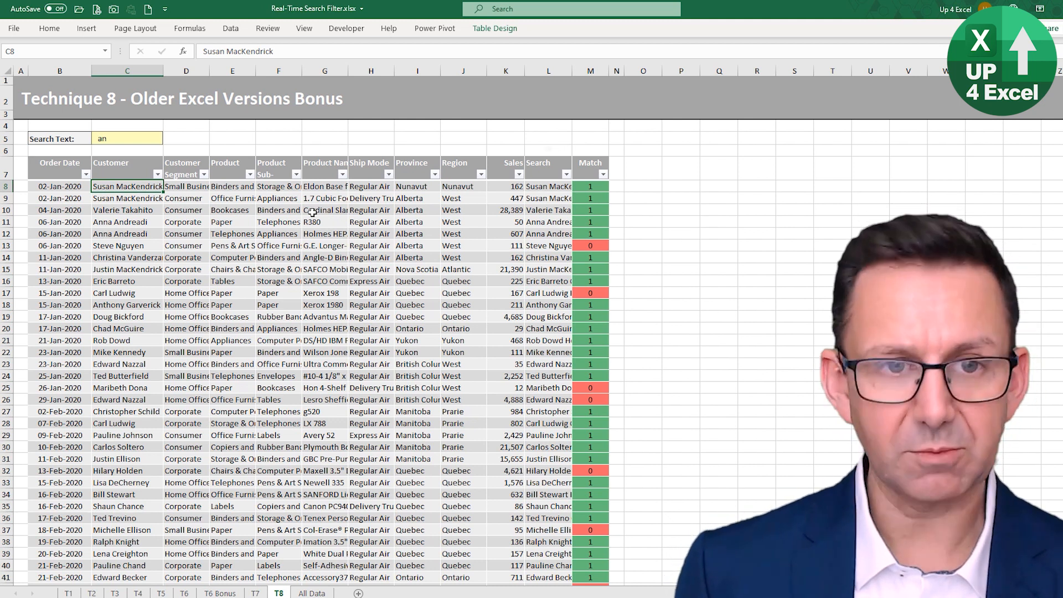
# Open Module1 of Real-Time Search Filter.xlsx in the Visual Basic editor and examine the recorded AutoFilter line and its table name.
pyautogui.hotkey('alt', 'F11')
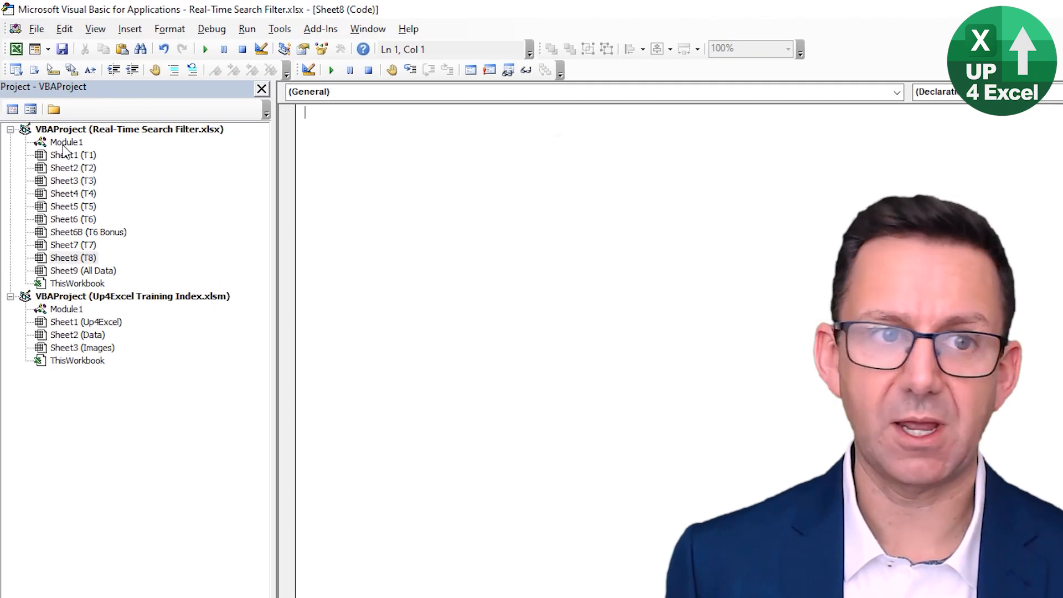
pyautogui.doubleClick(64, 143)
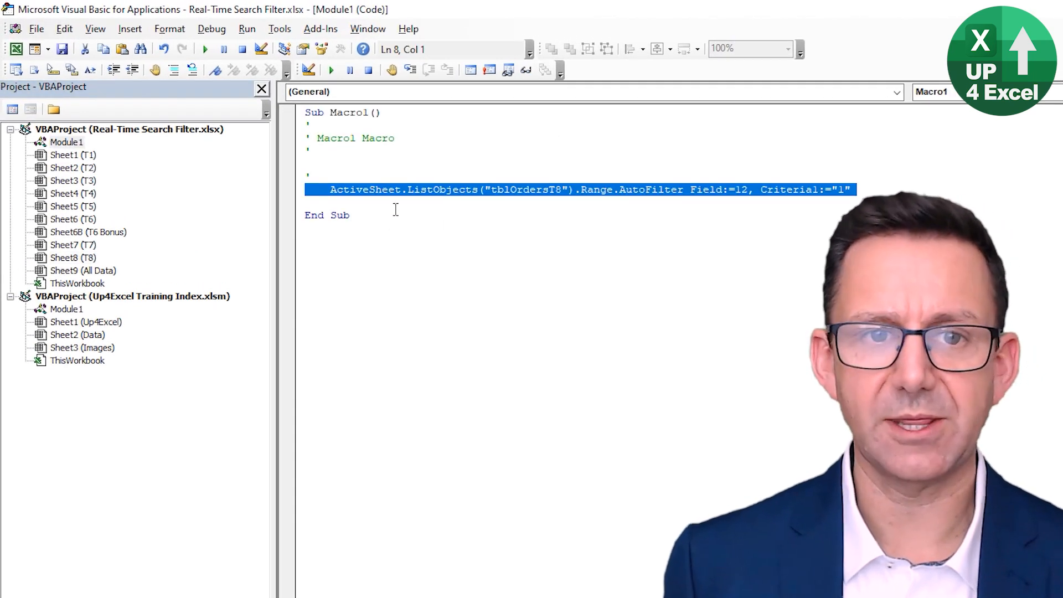
pyautogui.click(387, 163)
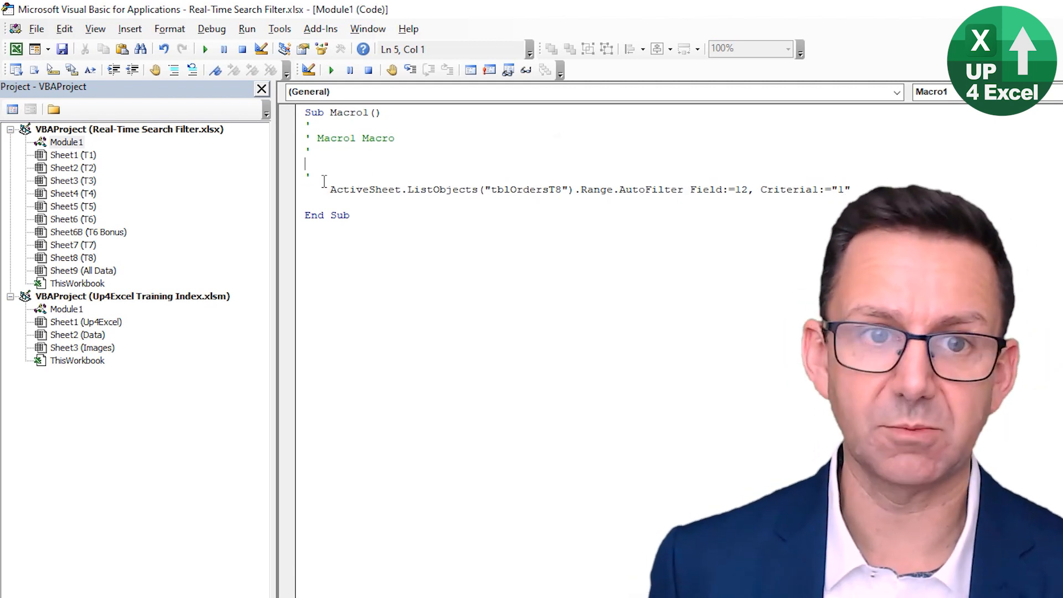
pyautogui.click(324, 181)
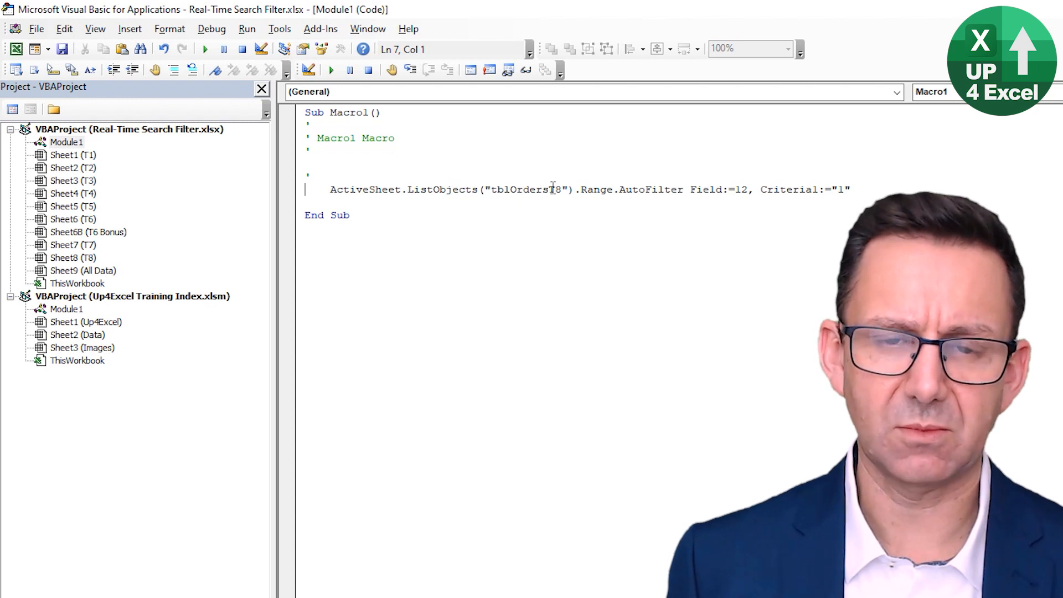
pyautogui.moveTo(561, 191); pyautogui.dragTo(493, 194)
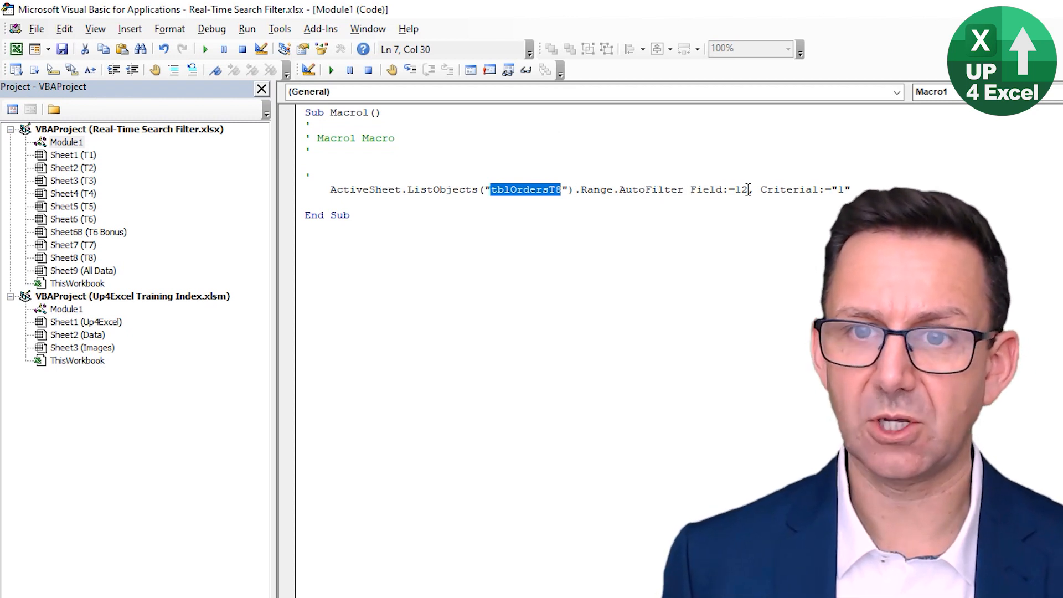
# Examine the criteria in Macro1's recorded AutoFilter line and copy the whole line.
pyautogui.moveTo(844, 191); pyautogui.dragTo(830, 194)
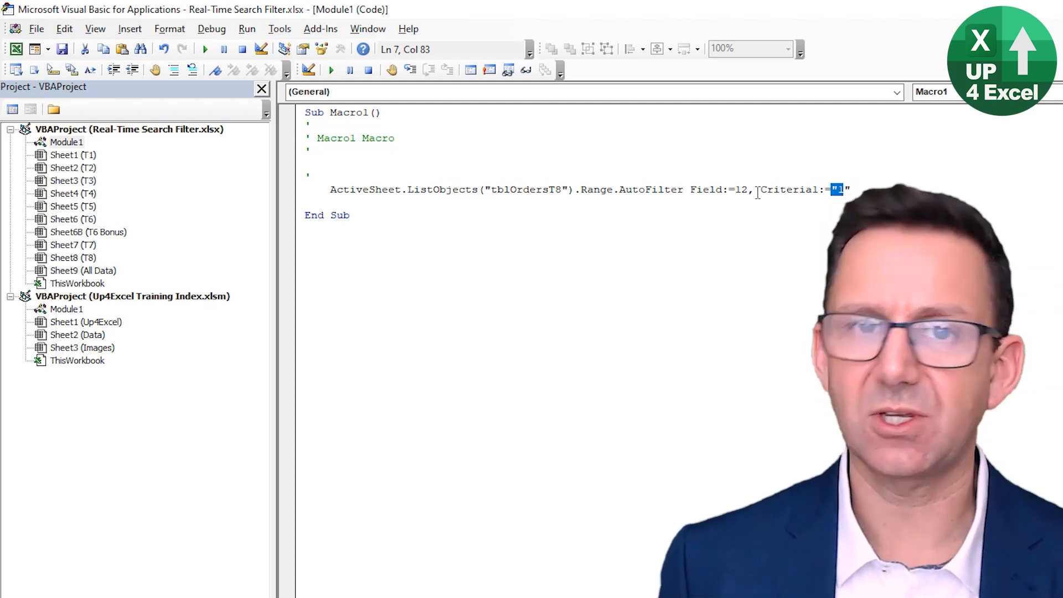
pyautogui.click(303, 190)
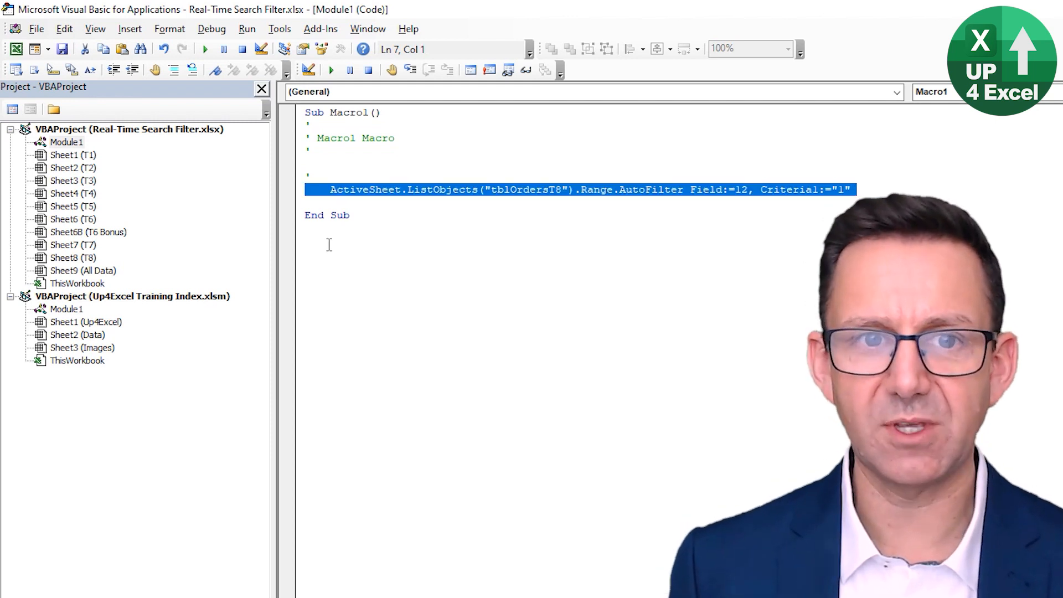
pyautogui.hotkey('ctrl', 'c')
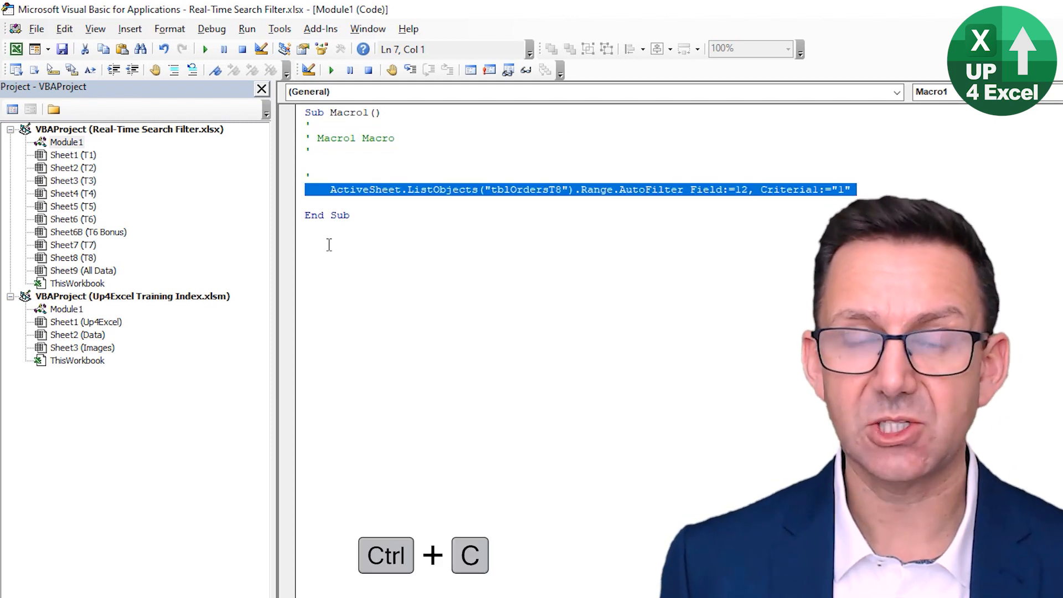
# Open the code module of Sheet8 (T8) and create the Change event procedure for TextBox1.
pyautogui.click(85, 258)
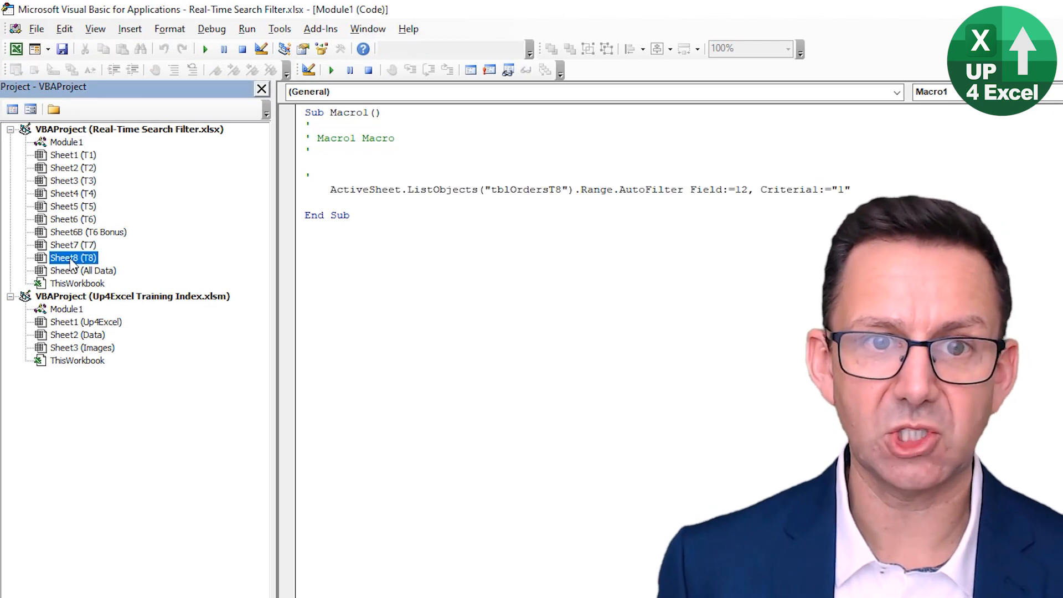
pyautogui.doubleClick(72, 259)
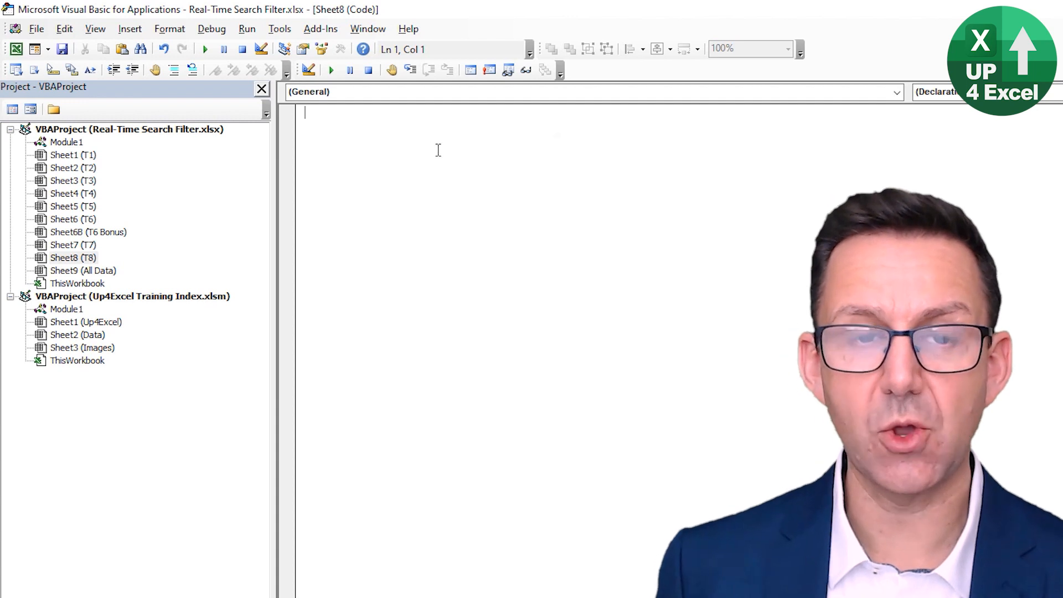
pyautogui.click(896, 92)
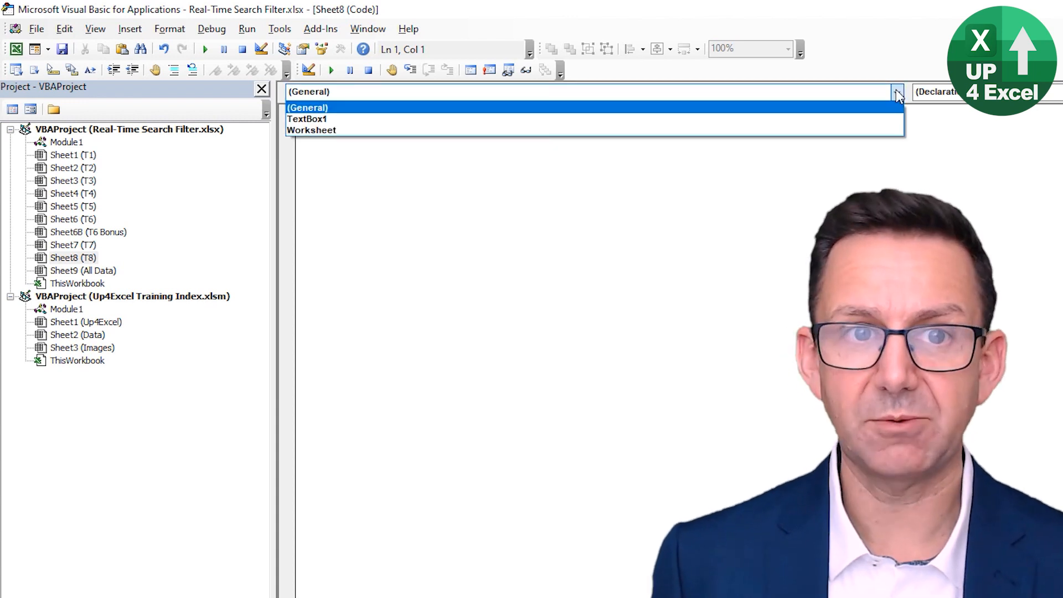
pyautogui.click(304, 122)
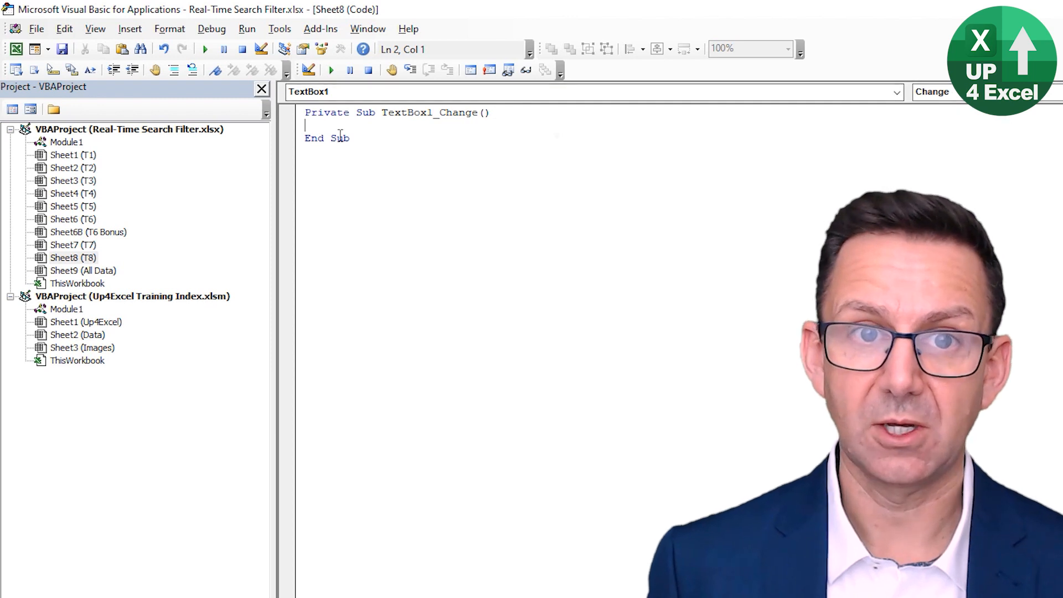
# Paste the copied AutoFilter line into the TextBox1_Change procedure, leaving one blank line above it.
pyautogui.press('Return')
pyautogui.press('Return')
pyautogui.hotkey('ctrl', 'v')
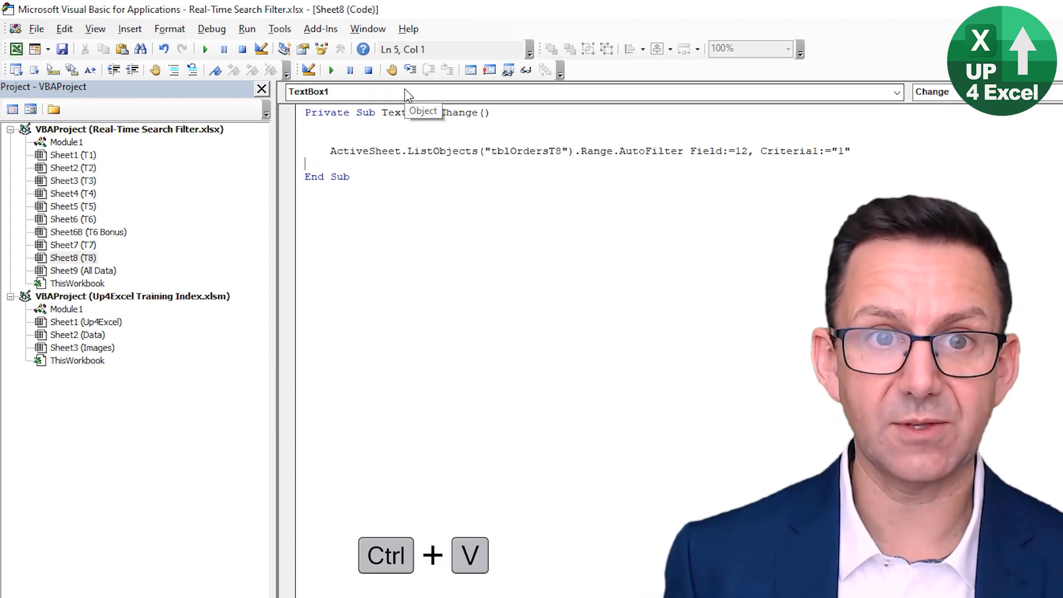
pyautogui.press('Up')
pyautogui.press('Up')
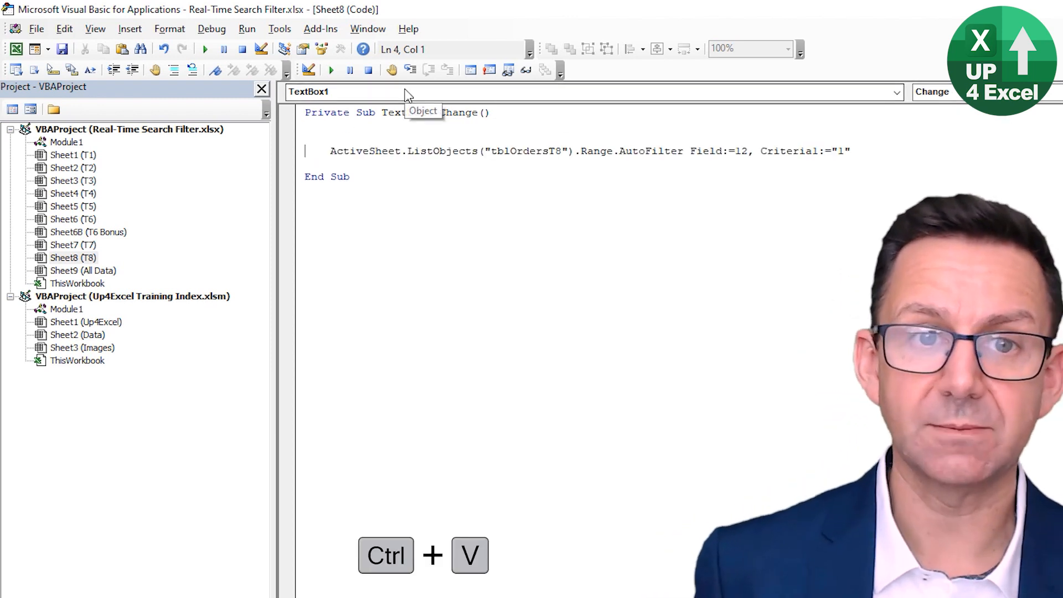
pyautogui.click(944, 94)
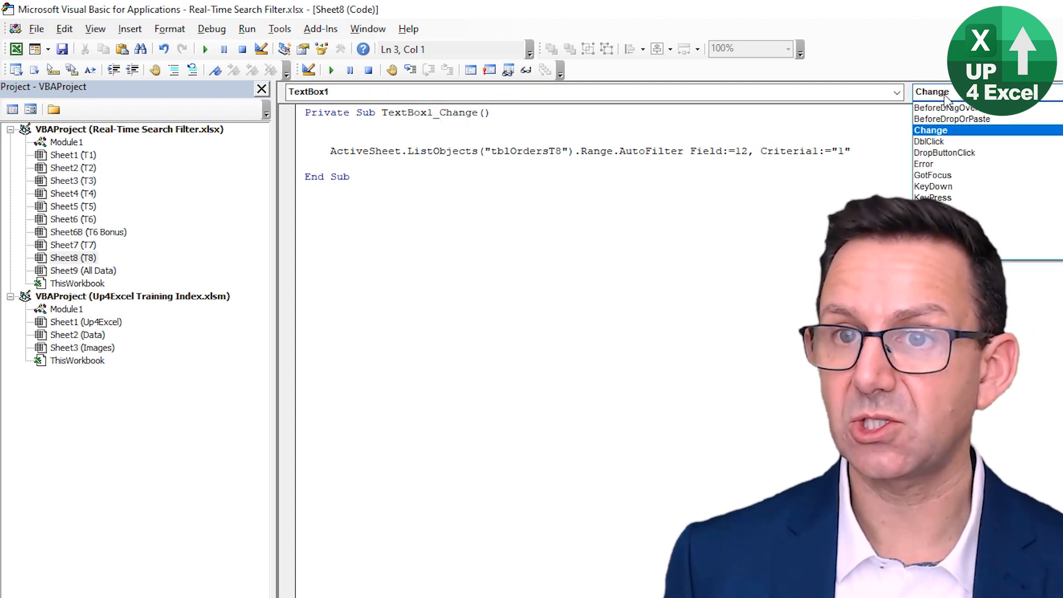
pyautogui.click(854, 130)
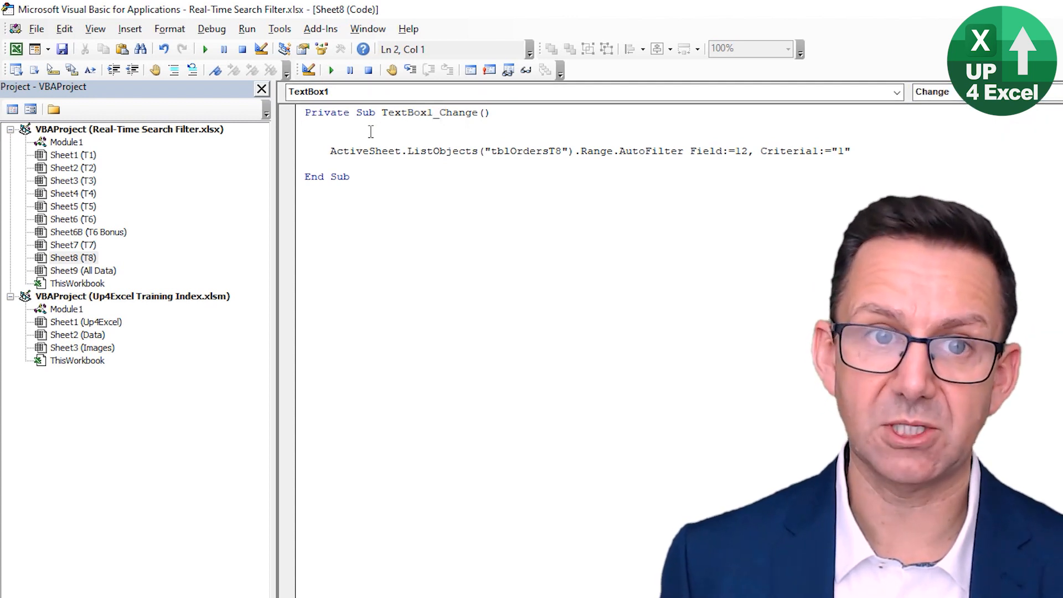
pyautogui.press('BackSpace')
pyautogui.press('Down')
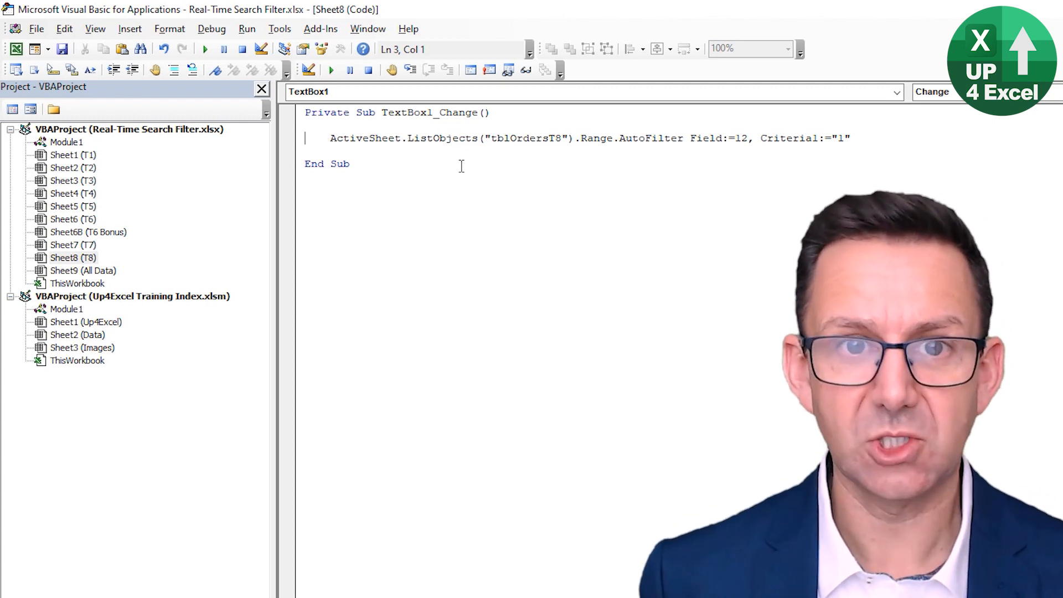
# Return to the T8 worksheet and test the live filter by extending the search text to a customer's first name, ending with "an".
pyautogui.hotkey('alt', 'F11')
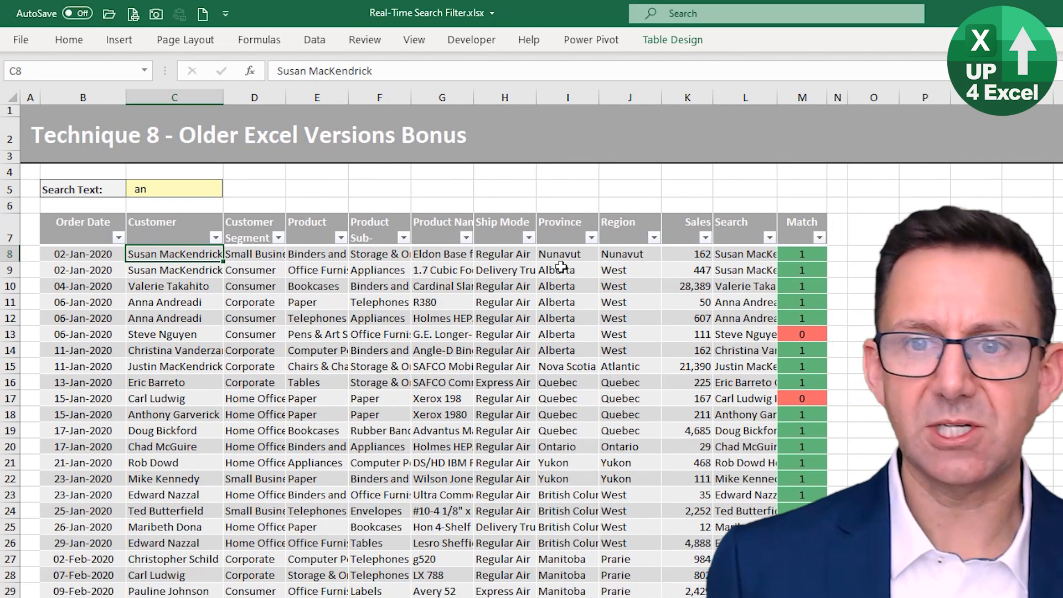
pyautogui.click(186, 187)
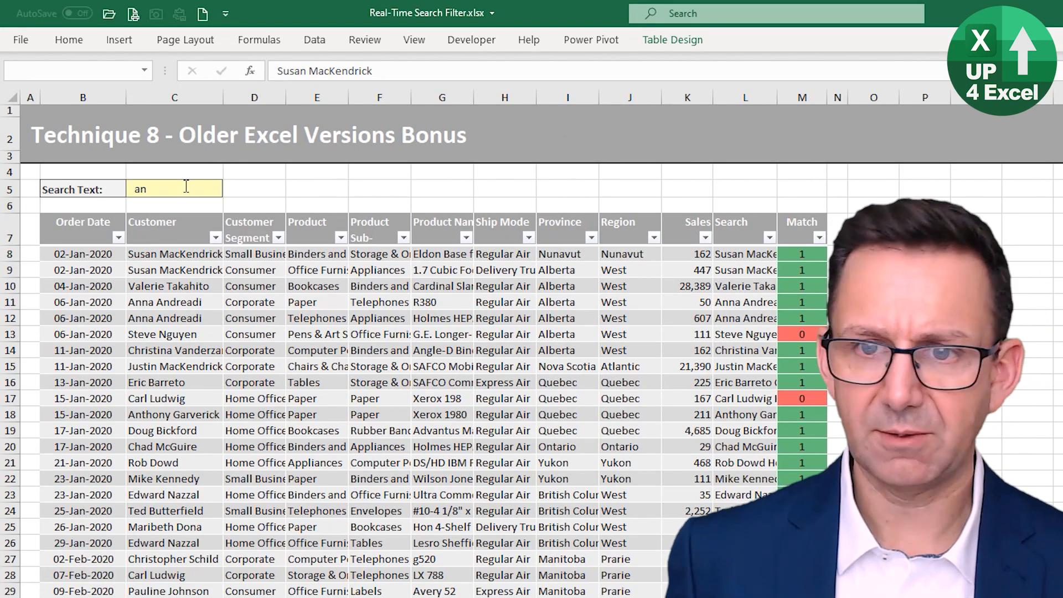
pyautogui.press('BackSpace')
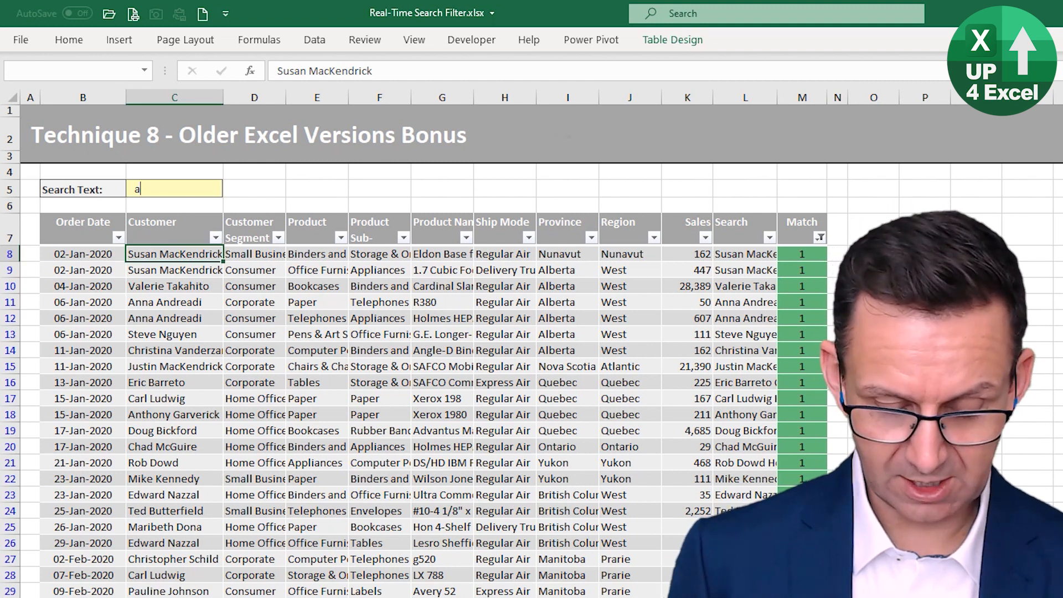
pyautogui.write('n')
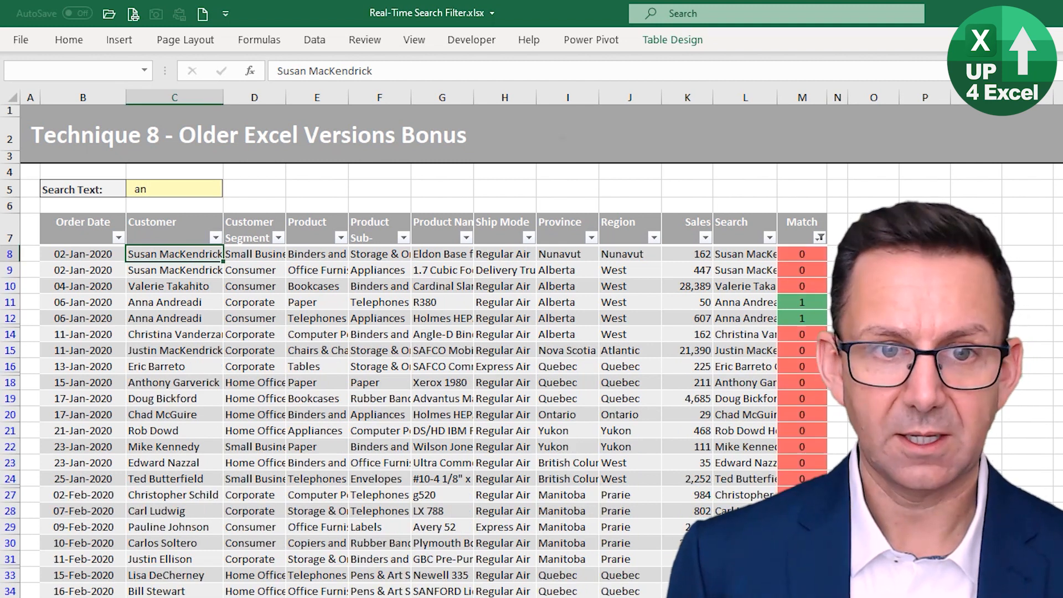
pyautogui.write('na')
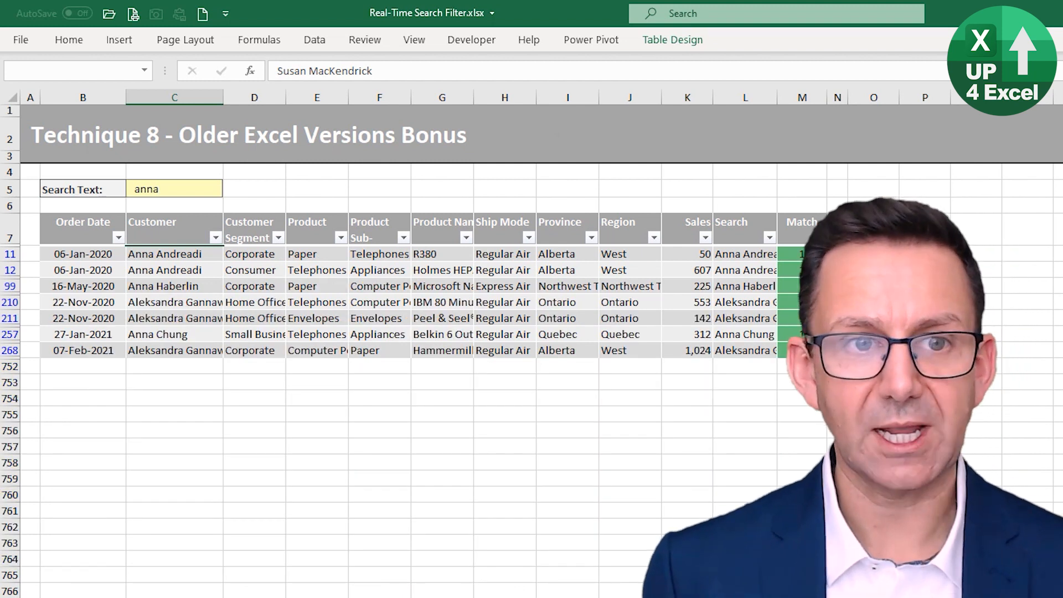
pyautogui.press('BackSpace')
pyautogui.press('BackSpace')
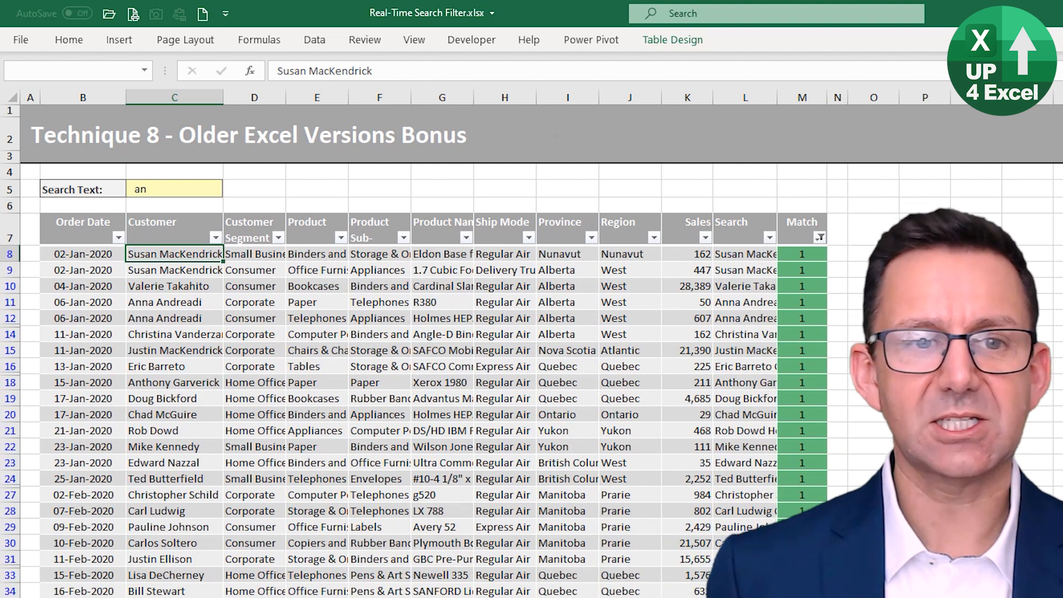